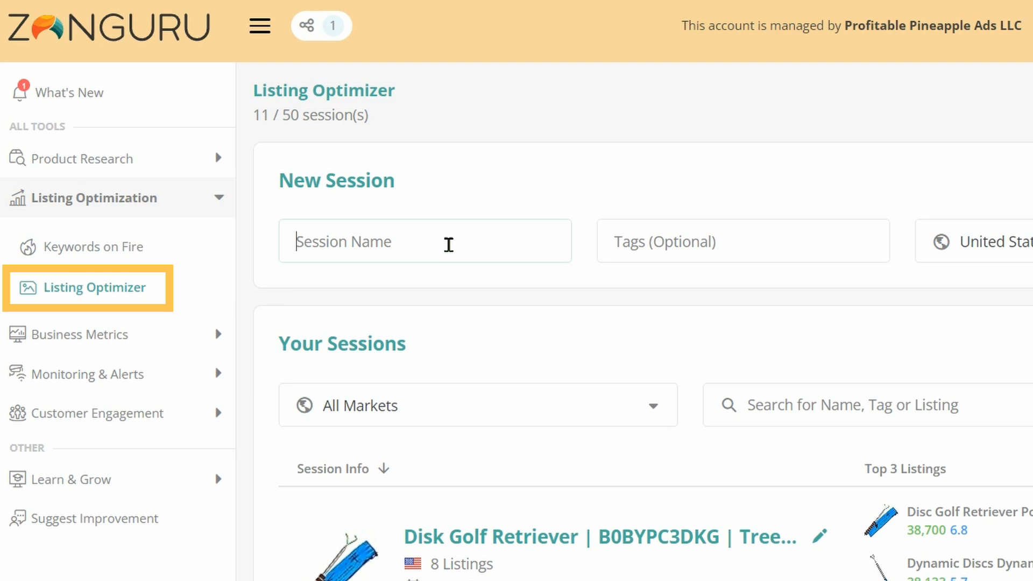
Create a United States Listing Optimizer session named "B083TG34KW | Hiatal Hernia Supplements"
type("Hiatal Hernia")
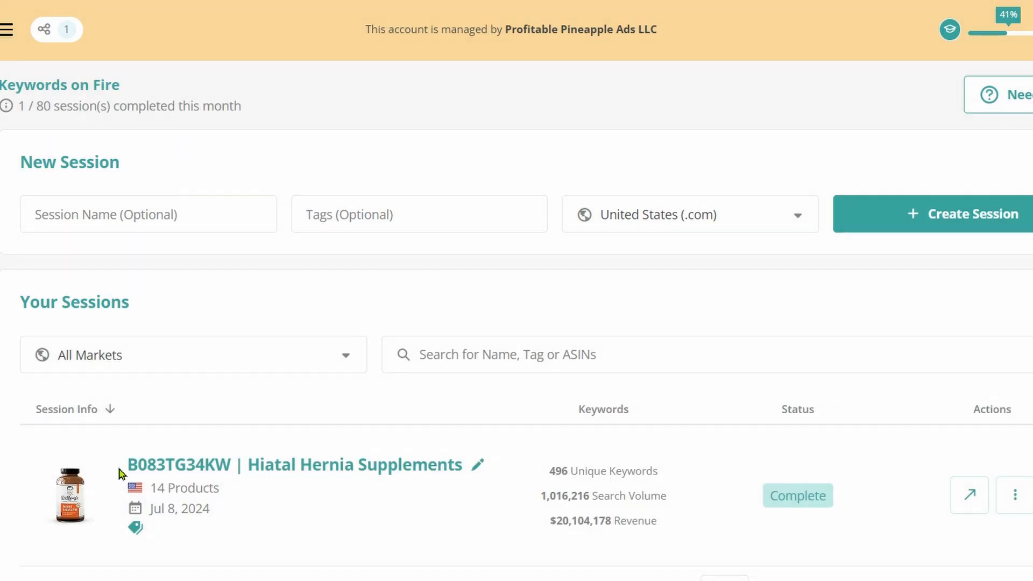
left_click_drag(120, 474, 462, 477)
key("ctrl+c")
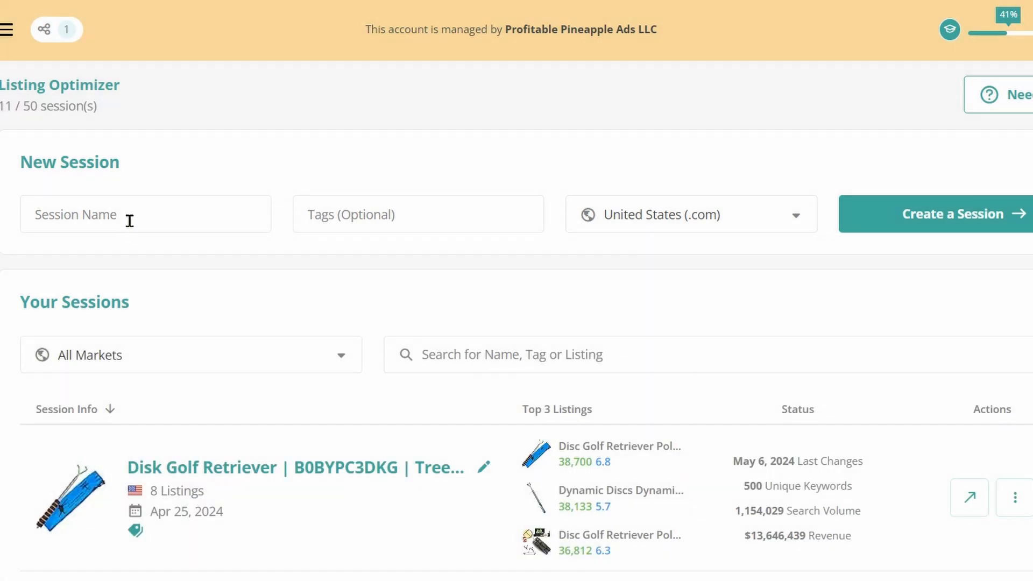
left_click(129, 221)
key("ctrl+v")
left_click(975, 213)
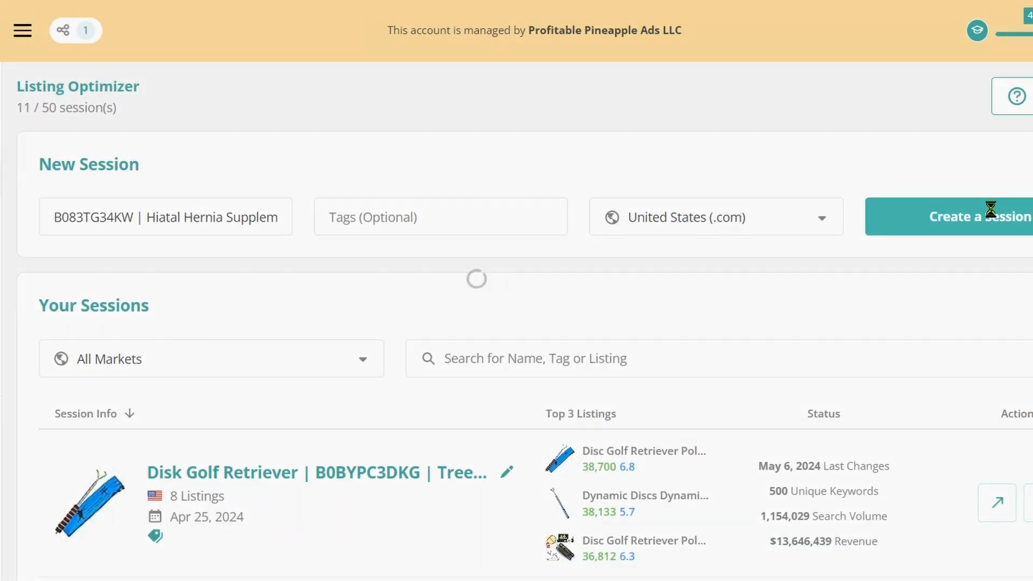
Import keywords from the B083TG34KW Hiatal session in Keywords on Fire, using the Strong and Medium option
left_click(396, 262)
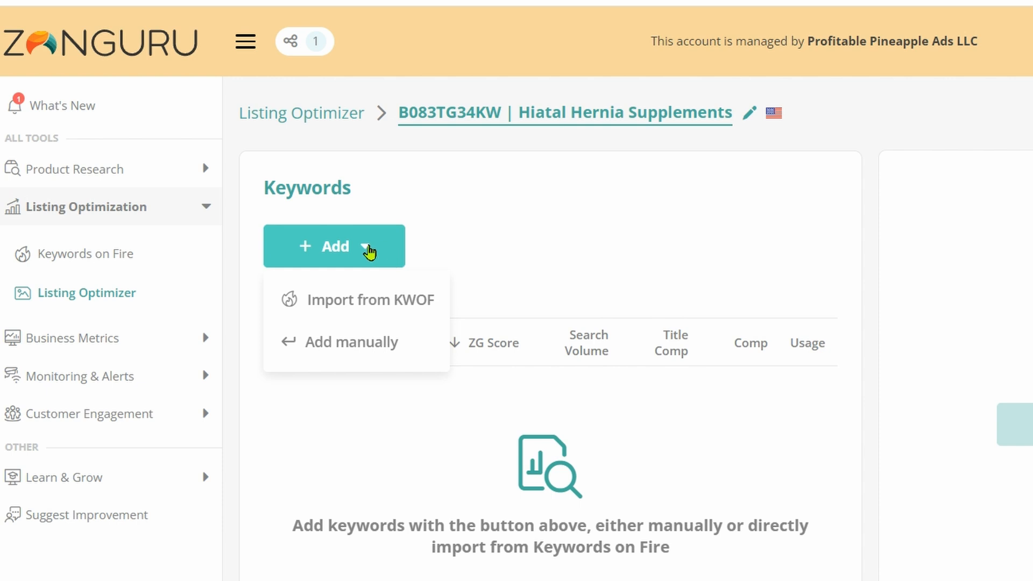
left_click(357, 299)
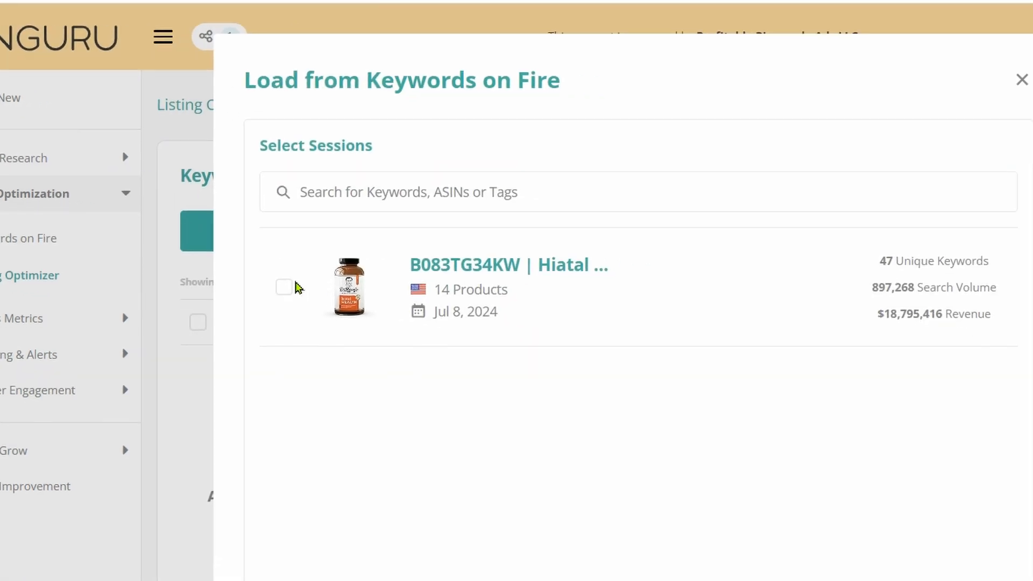
left_click(286, 287)
left_click(662, 267)
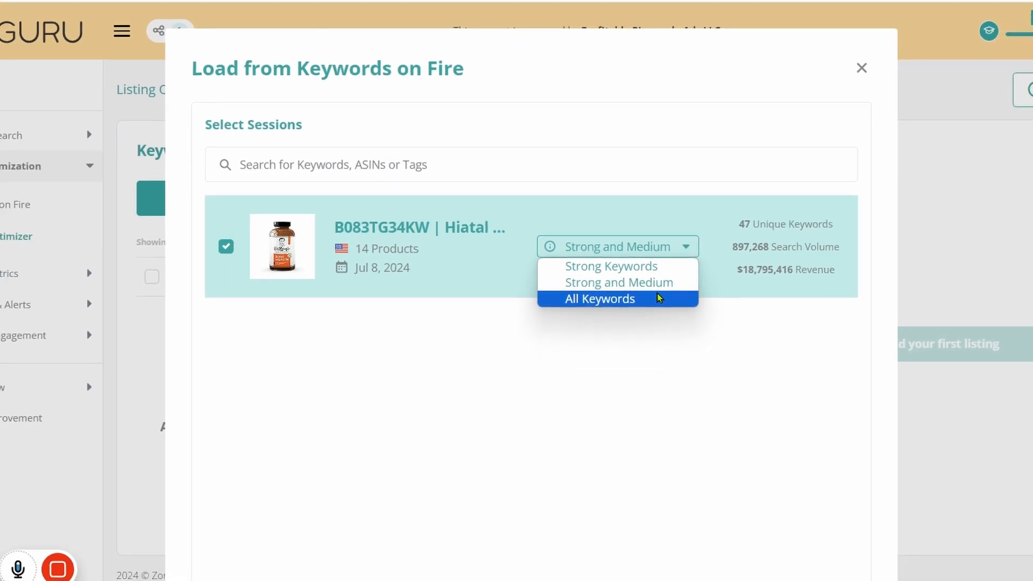
left_click(656, 282)
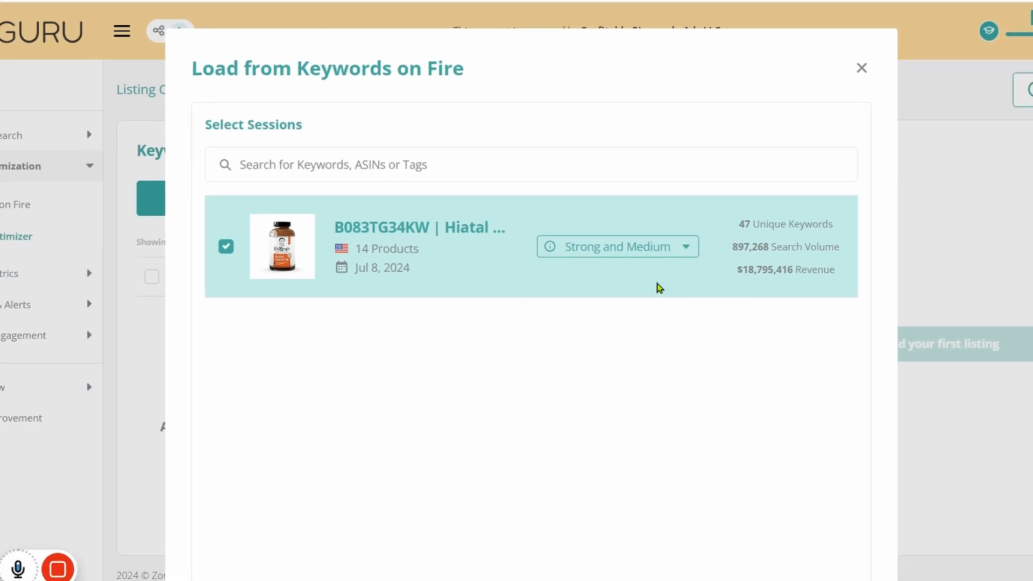
scroll(738, 336, "down", 2)
left_click(785, 532)
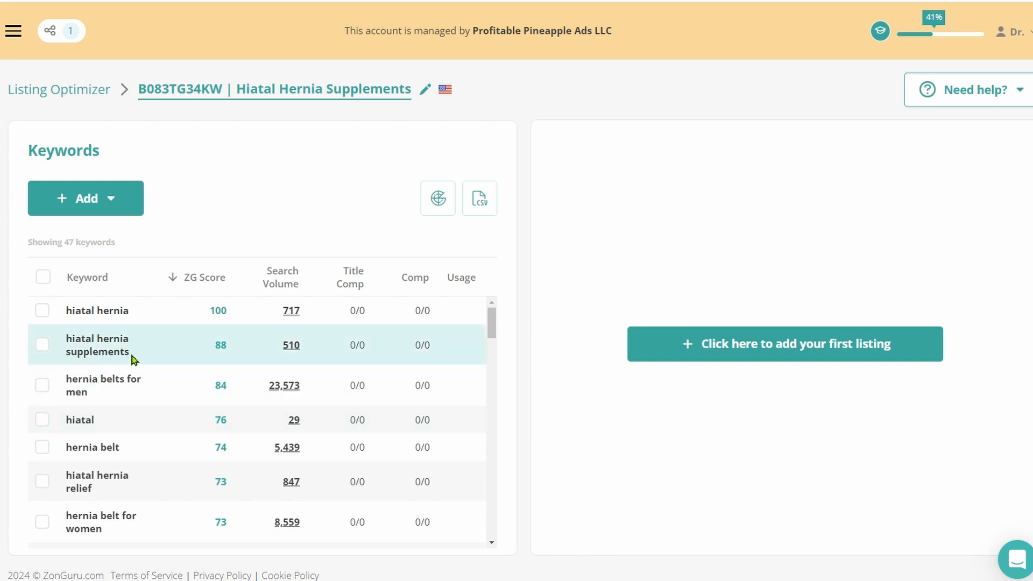
Copy the keyword "hiatal hernia supplements" and add the own Natural Acid Reflux Relief listing, B083TG34KW, to the session
left_click_drag(132, 357, 68, 347)
key("ctrl+c")
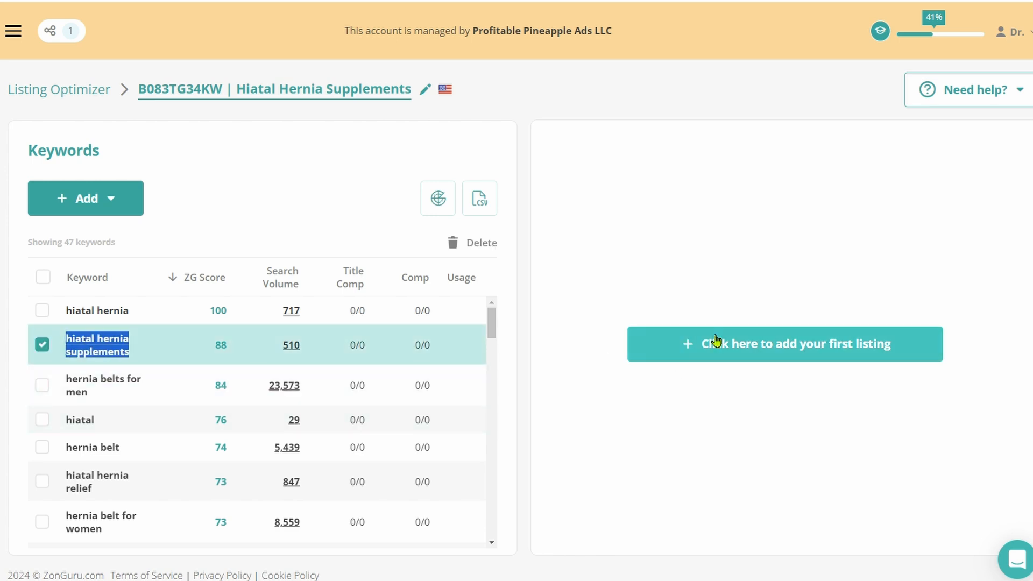
left_click(717, 341)
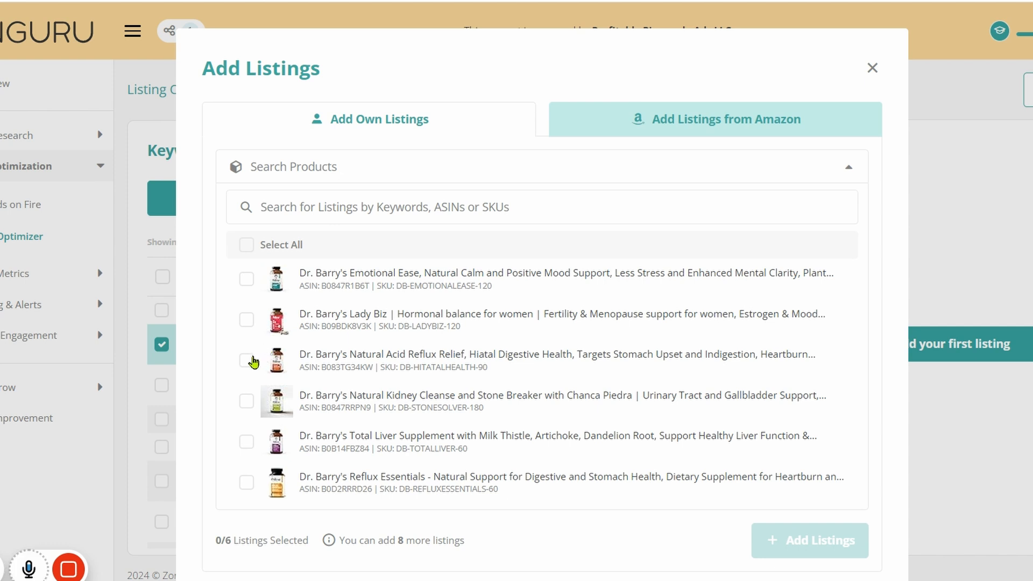
left_click(246, 361)
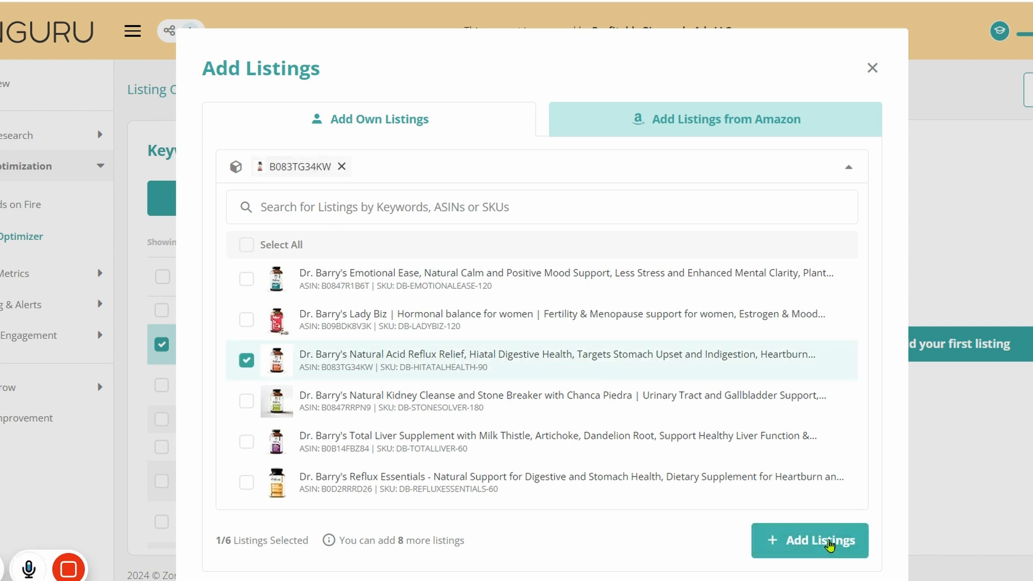
left_click(828, 541)
Search the United States Amazon listings for "hiatal hernia supplements"
left_click(691, 71)
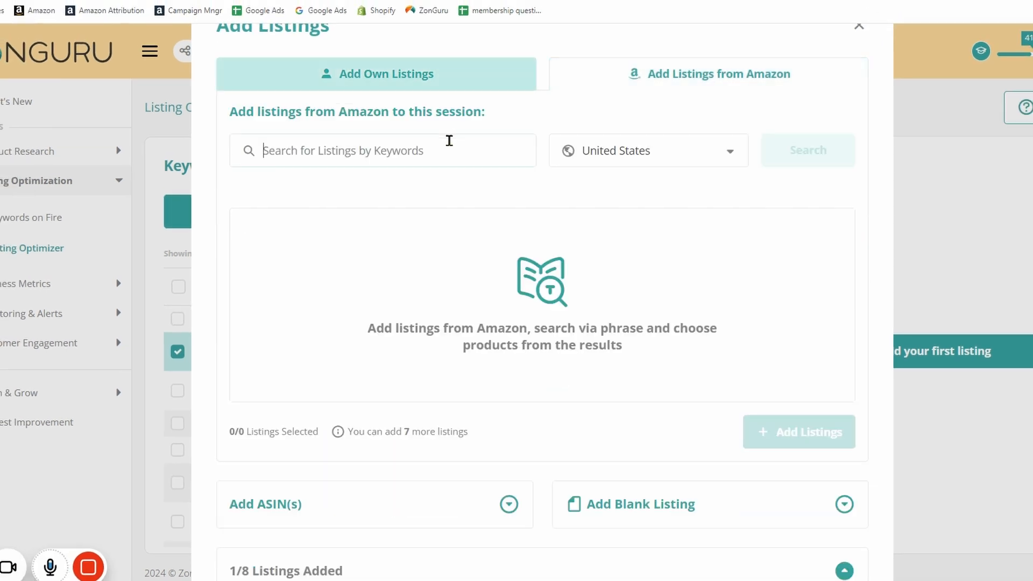
key("ctrl+v")
key("Return")
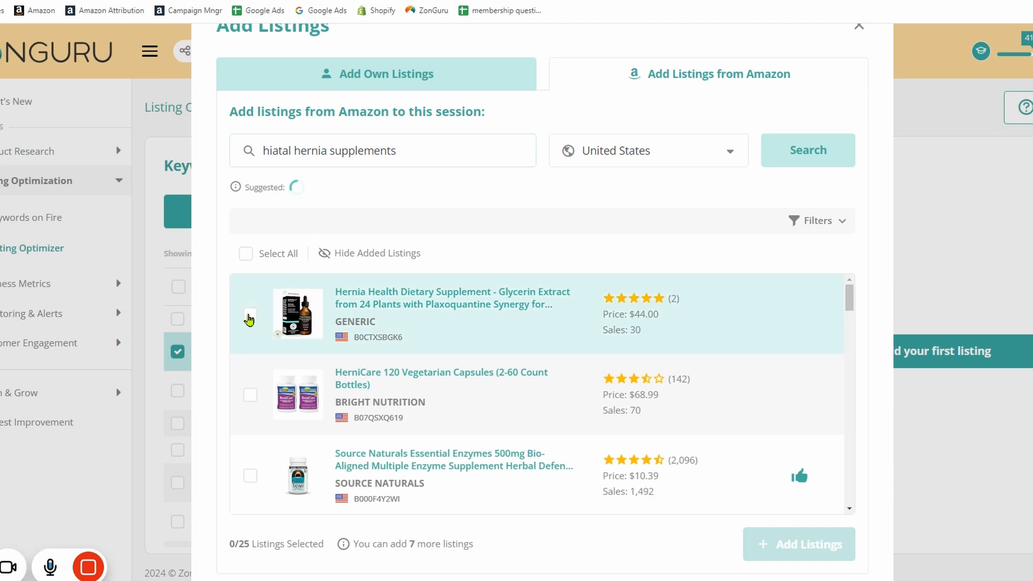
Add the Hernia Health Dietary Supplement and HerniCare 120 Vegetarian Capsules as competitor listings and finish adding listings
left_click(249, 315)
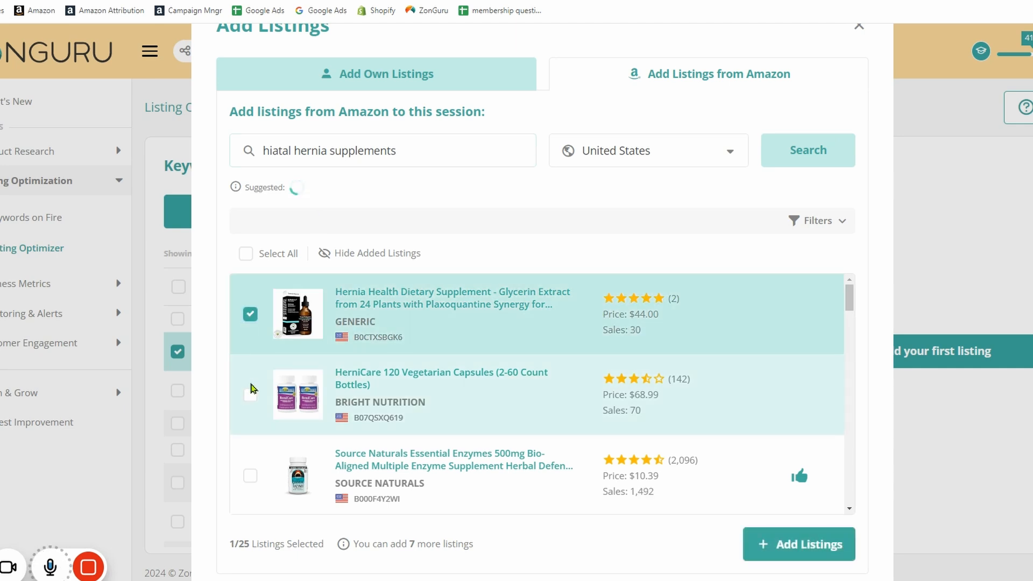
left_click(250, 396)
scroll(250, 387, "down", 3)
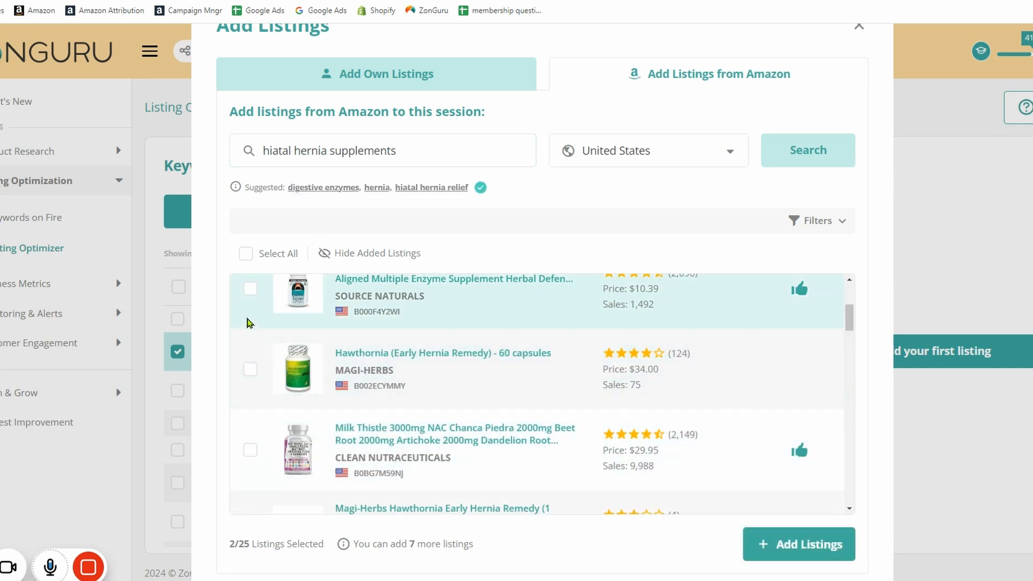
scroll(250, 377, "down", 2)
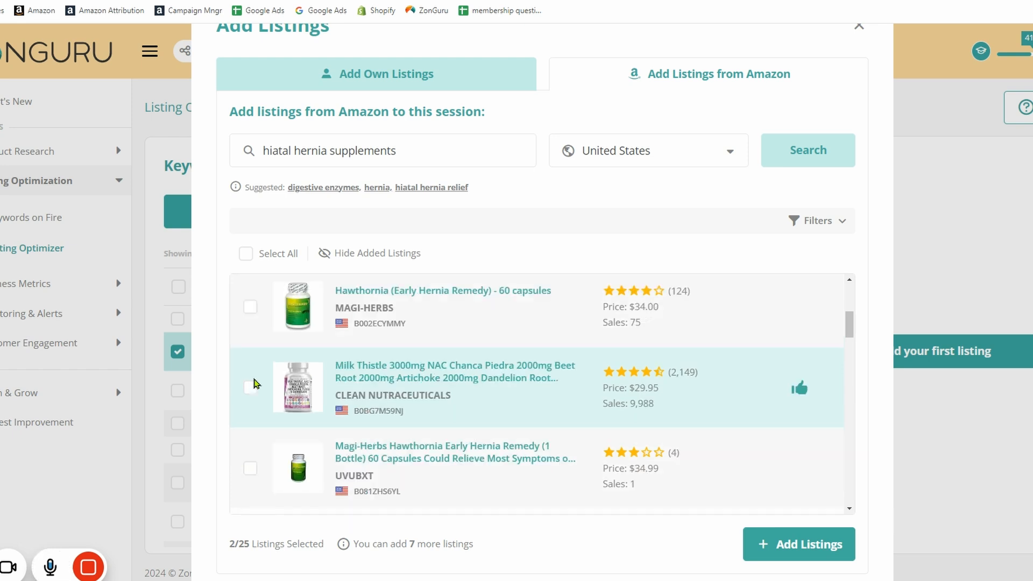
scroll(253, 383, "down", 2)
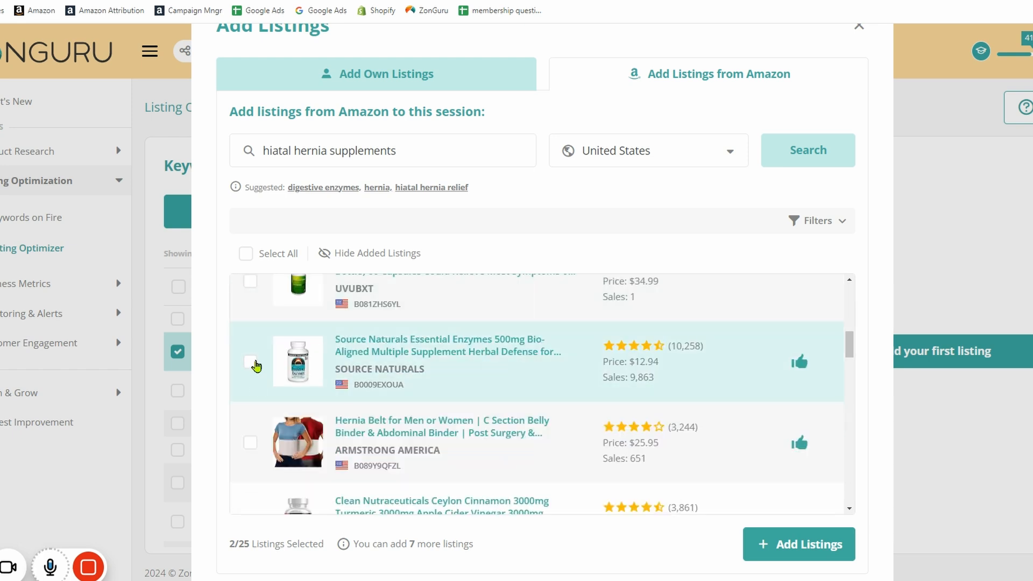
scroll(264, 376, "up", 10)
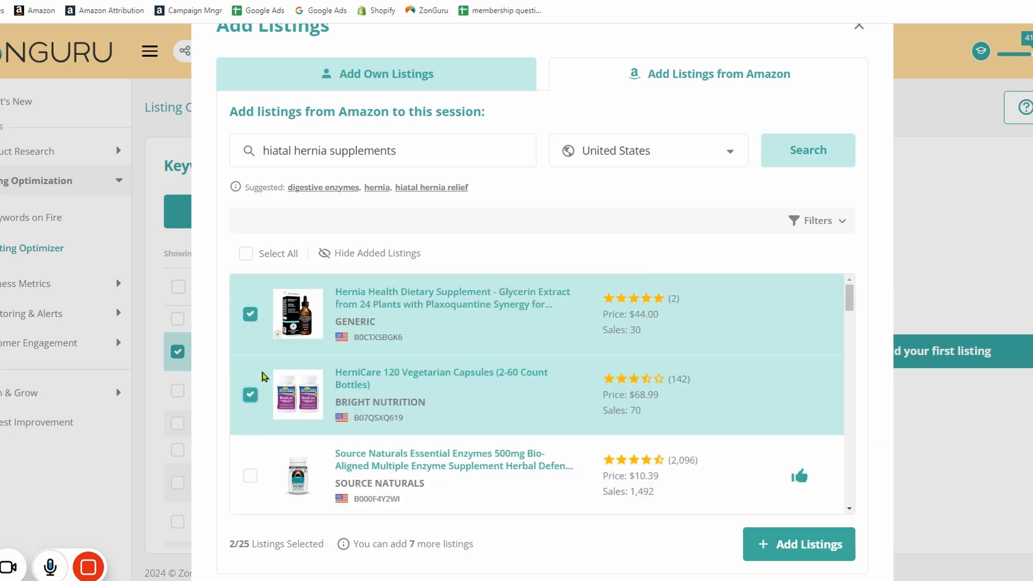
left_click(785, 543)
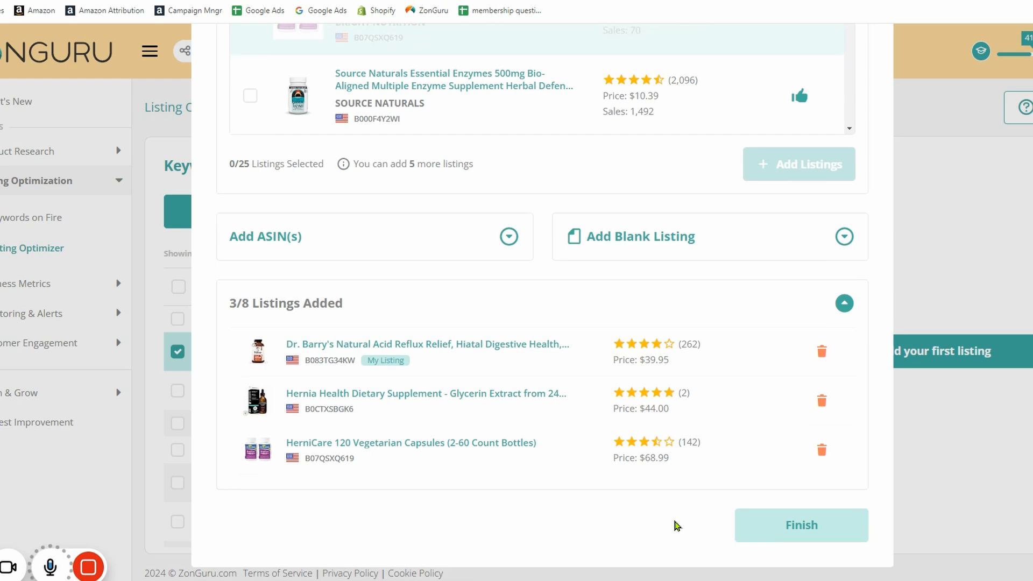
left_click(798, 526)
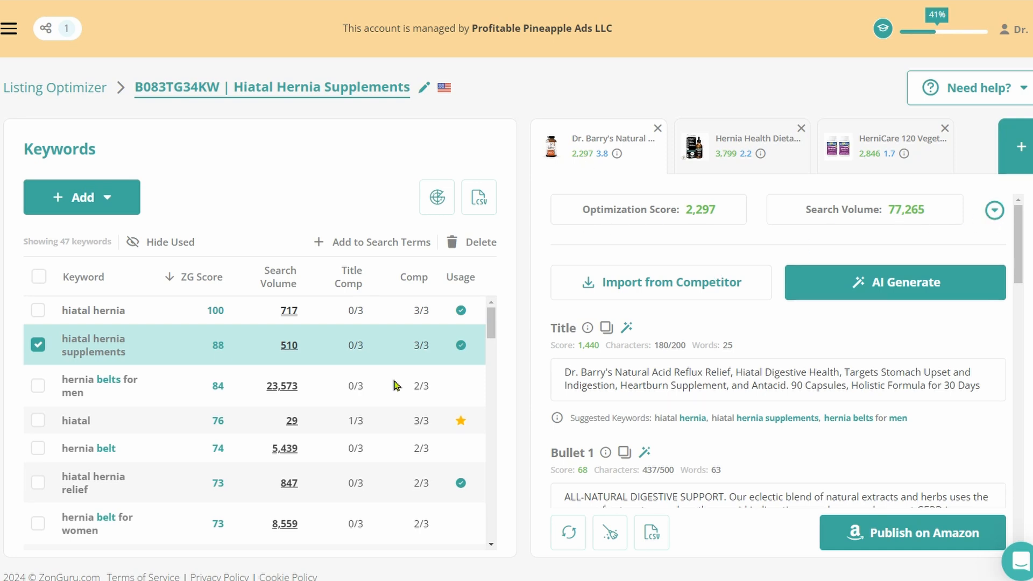
Delete only the keyword "hernia belts for men" from the keyword list
left_click(38, 388)
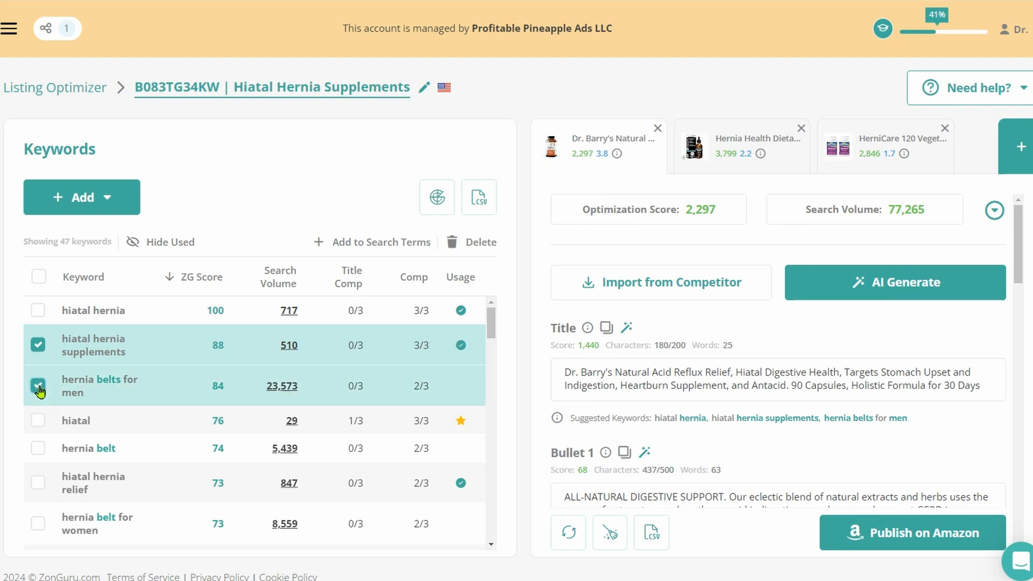
left_click(478, 243)
left_click(463, 118)
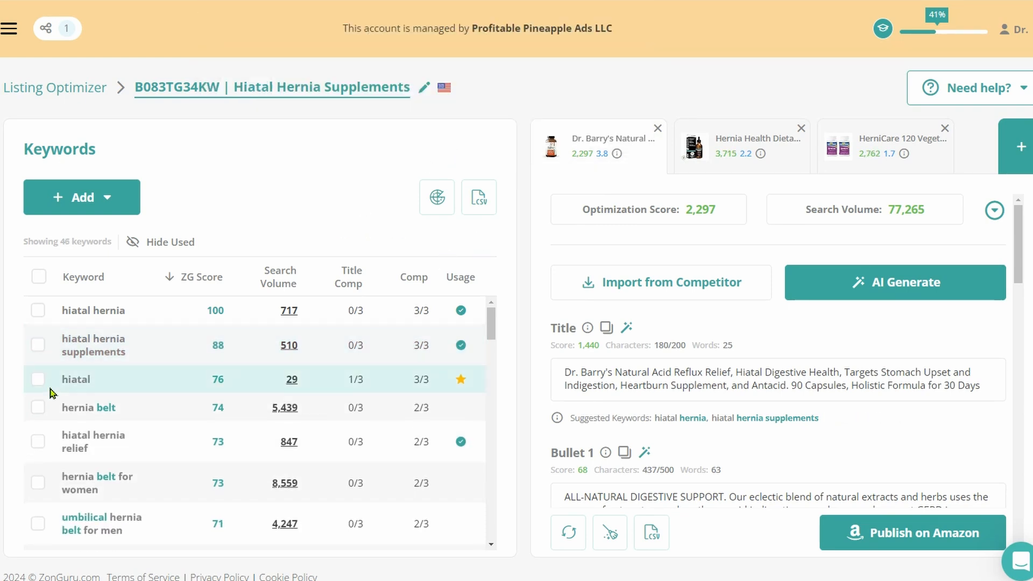
Delete the keywords "hernia belt", "hernia belt for women" and "umbilical hernia belt for men"
left_click(38, 407)
left_click(38, 483)
left_click(38, 524)
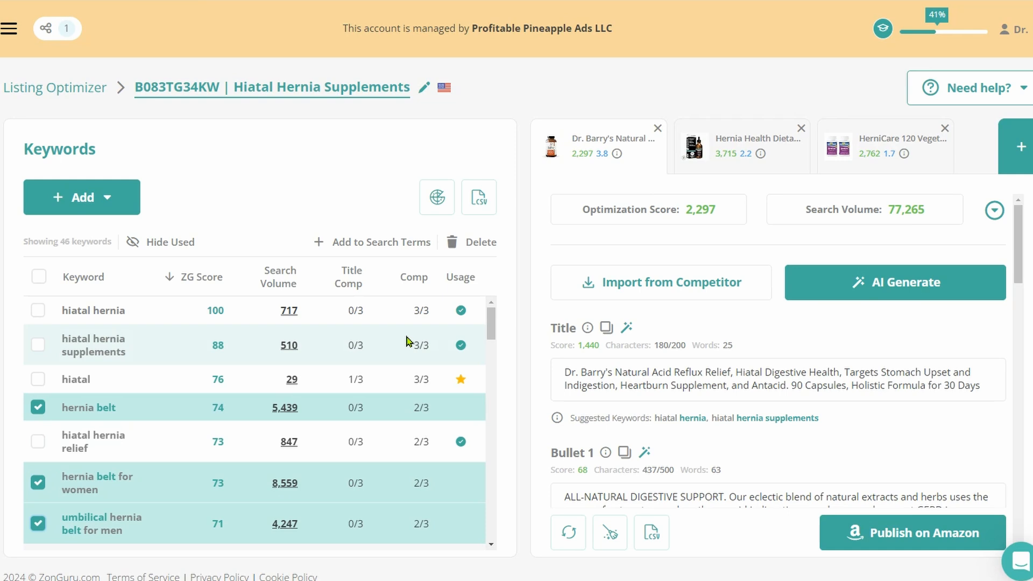
left_click(481, 244)
left_click(463, 112)
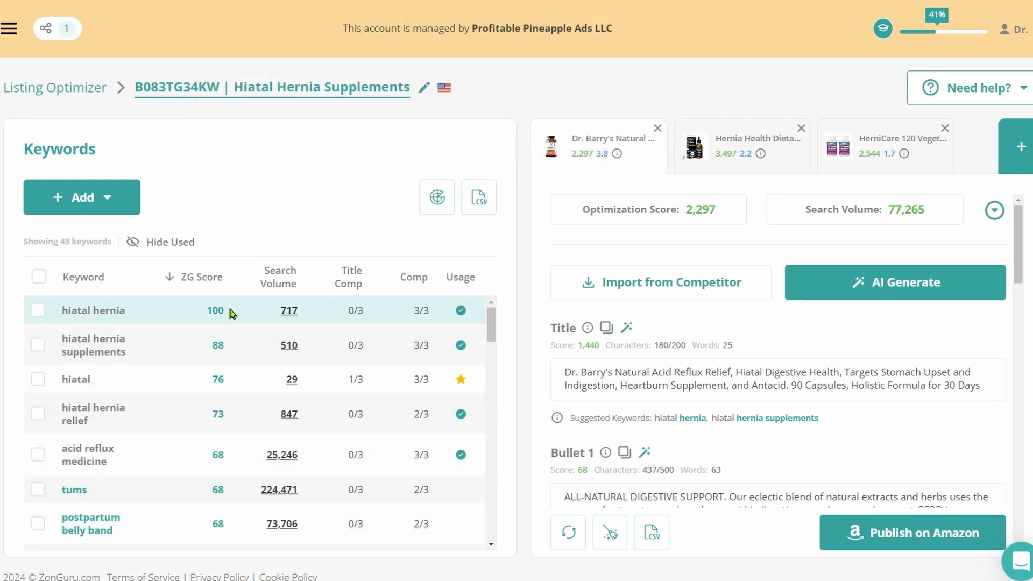
Select the keywords "hiatal hernia", "hiatal hernia supplements", "hiatal" and "hiatal hernia relief"
left_click(40, 313)
left_click(37, 344)
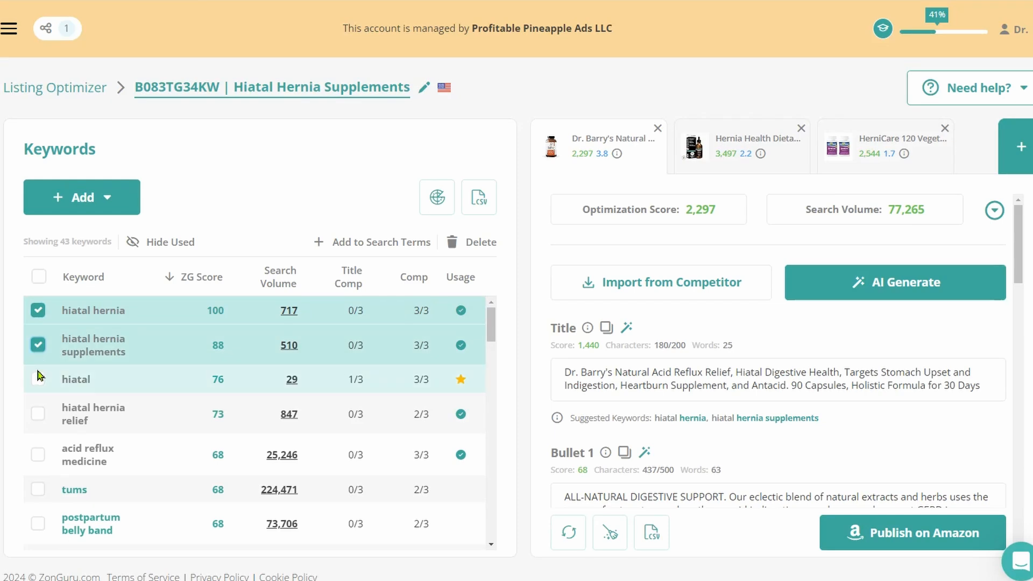
left_click(37, 381)
left_click(38, 414)
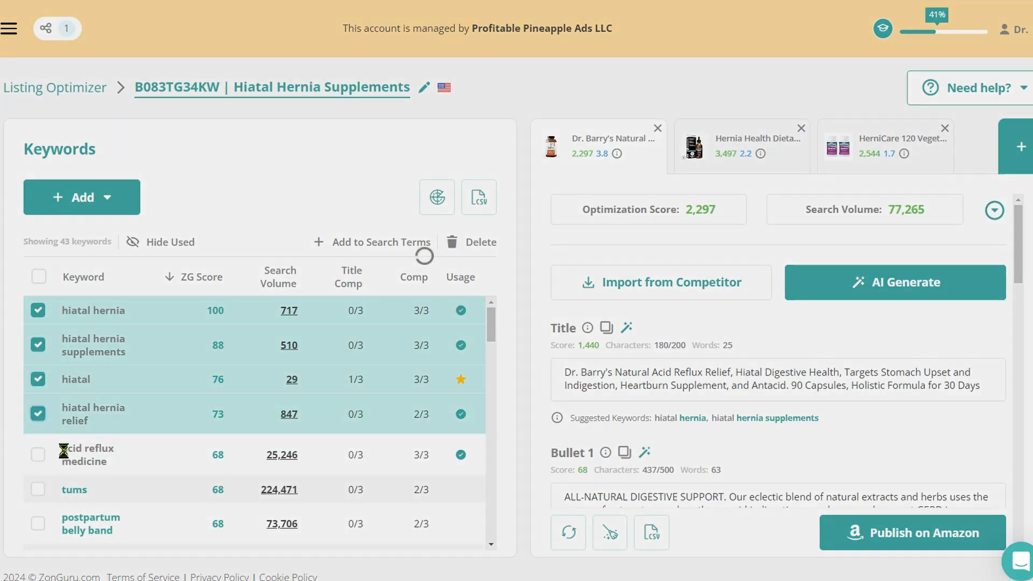
Add "hiatal hernia foods" and "hernia relief" to the keyword selection and review the rest of the list
scroll(39, 414, "down", 5)
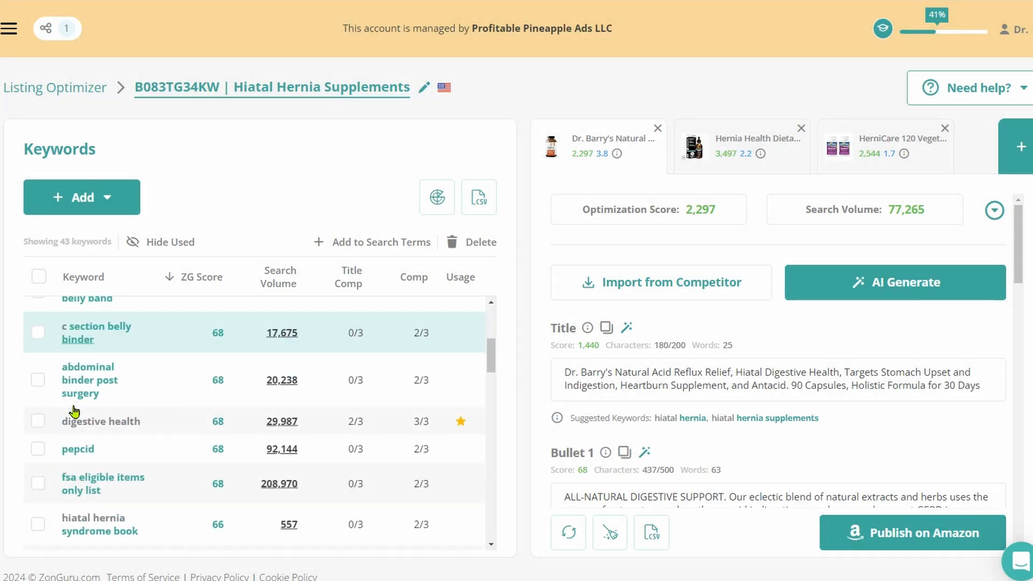
left_click(38, 390)
scroll(39, 400, "down", 4)
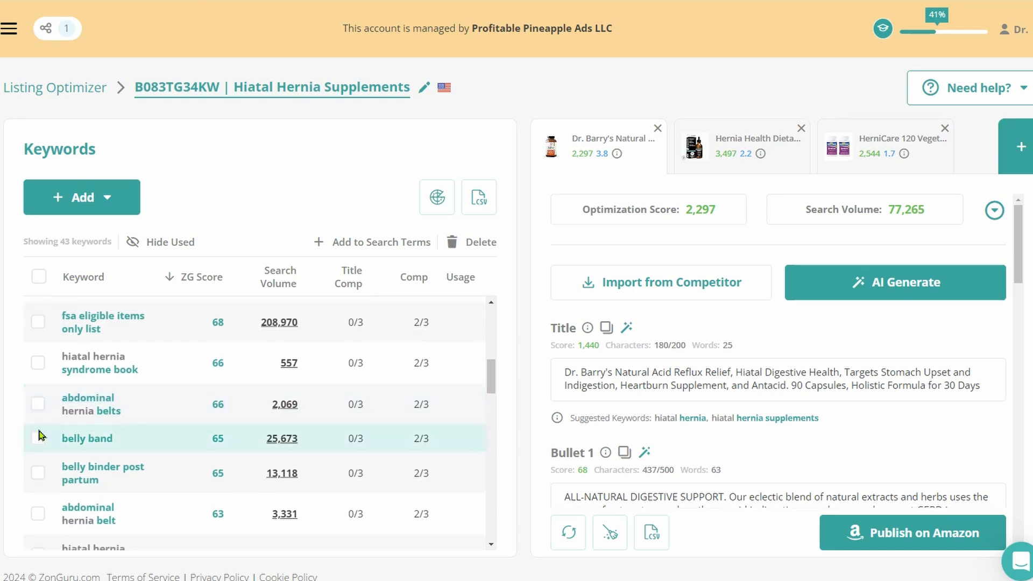
scroll(46, 454, "down", 3)
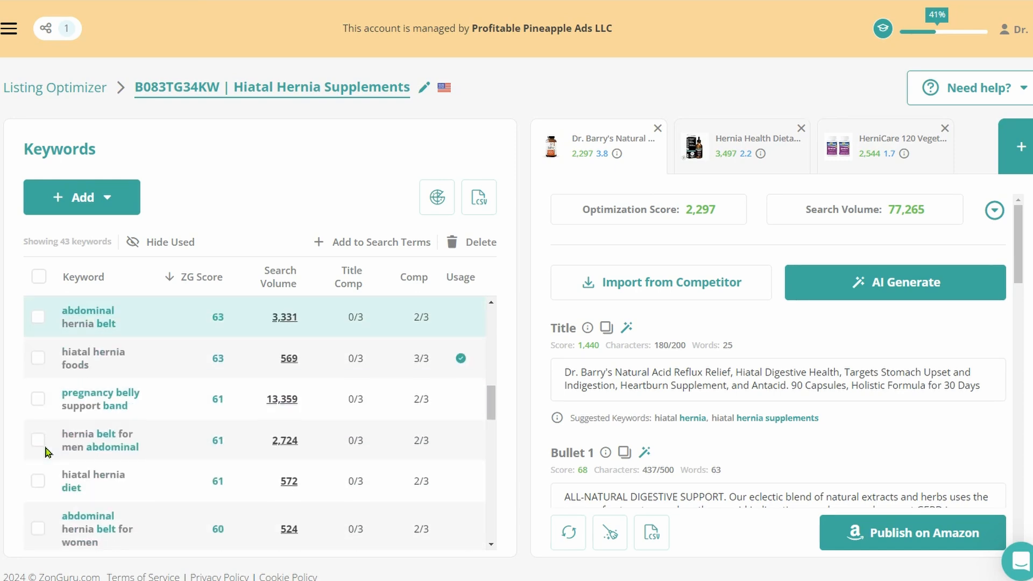
left_click(40, 360)
scroll(40, 377, "down", 5)
scroll(39, 409, "down", 3)
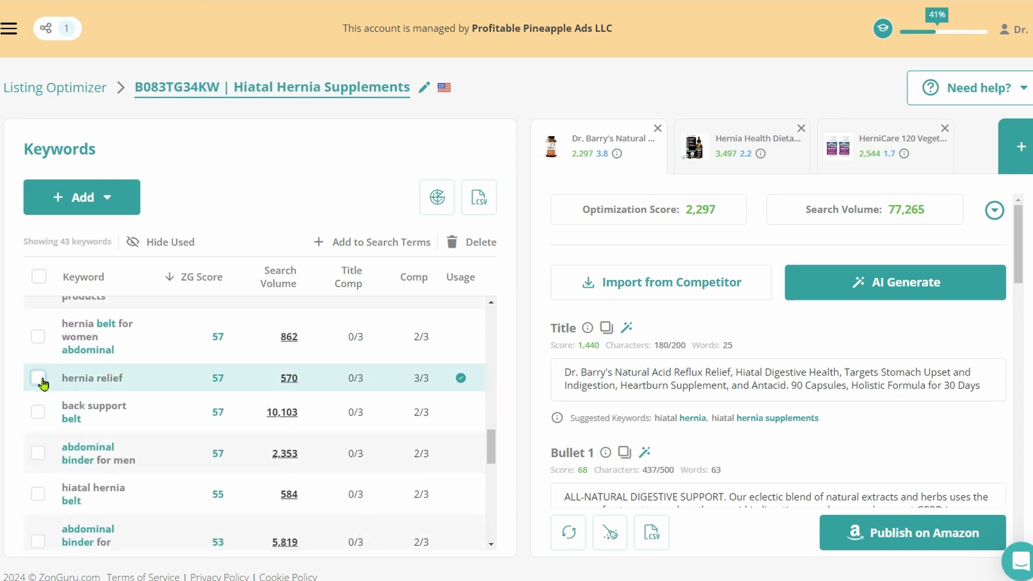
left_click(41, 380)
scroll(193, 400, "down", 4)
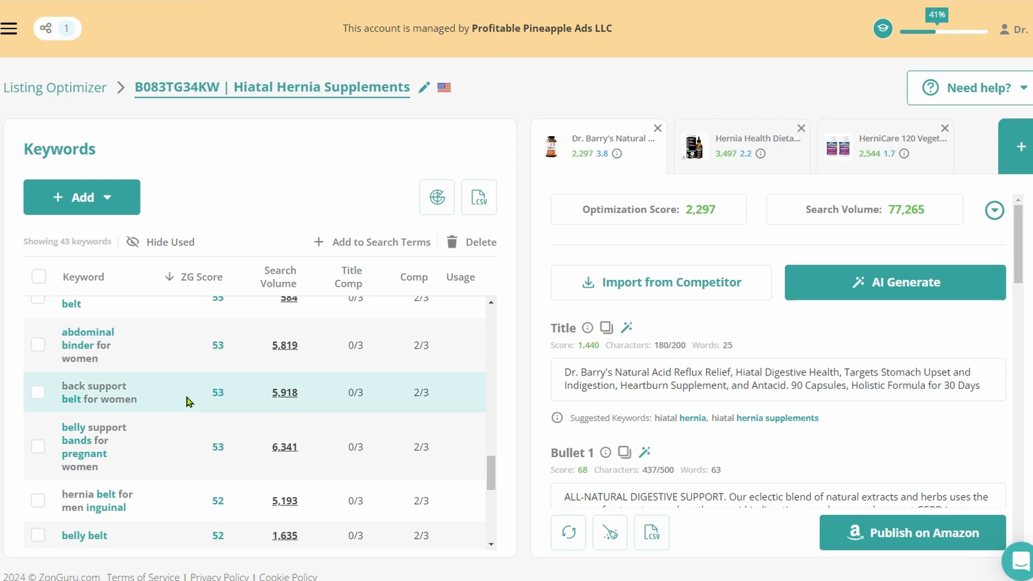
scroll(225, 441, "down", 4)
scroll(223, 442, "down", 3)
scroll(223, 440, "up", 10)
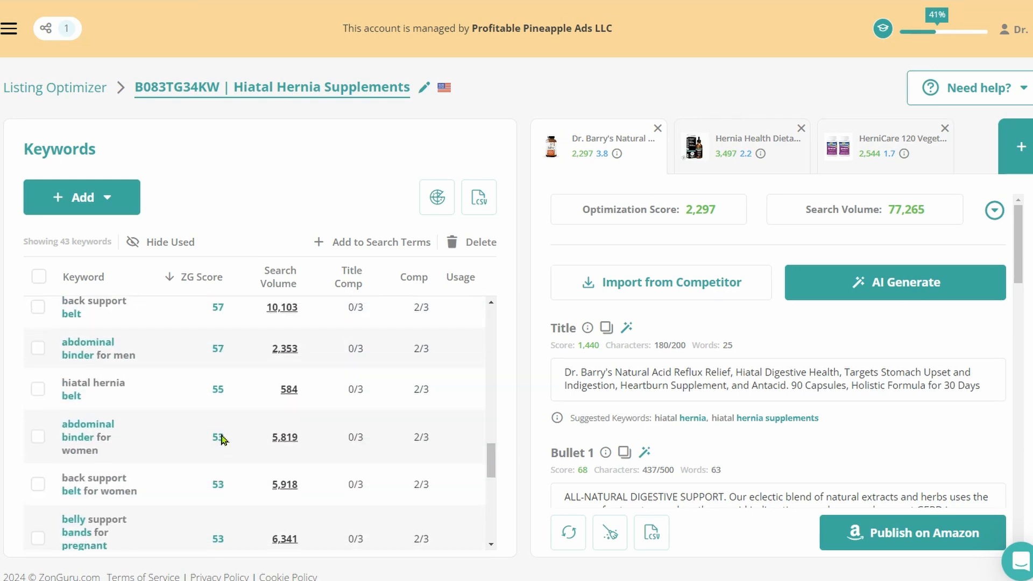
scroll(223, 440, "up", 5)
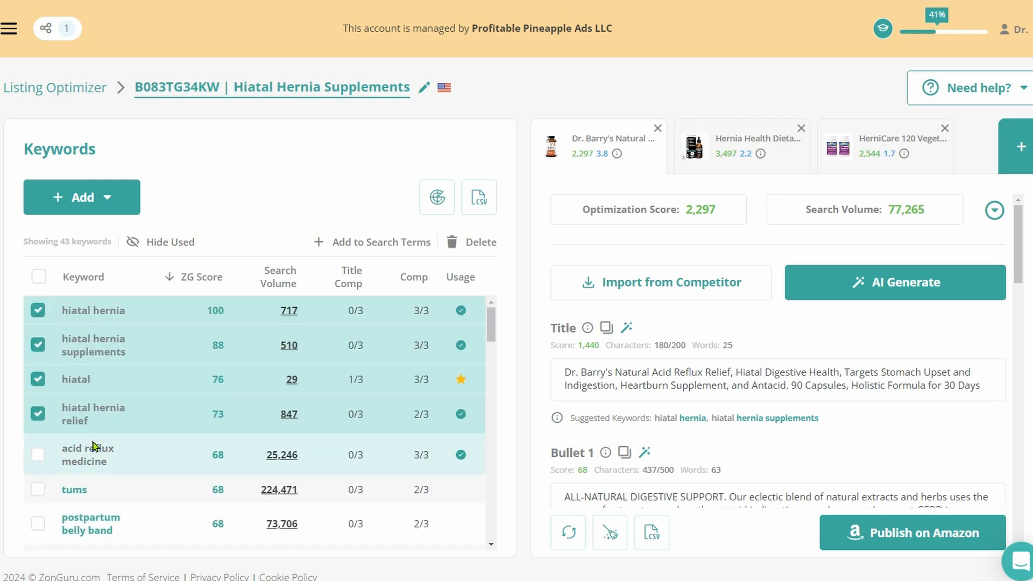
left_click(924, 289)
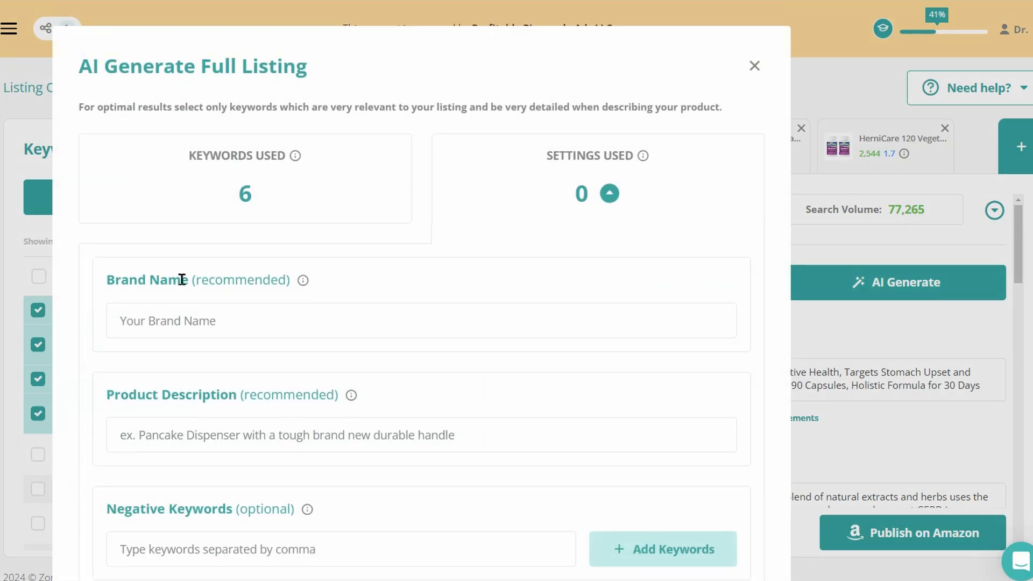
left_click(195, 320)
type("Dr. Barry's Hiatal Health")
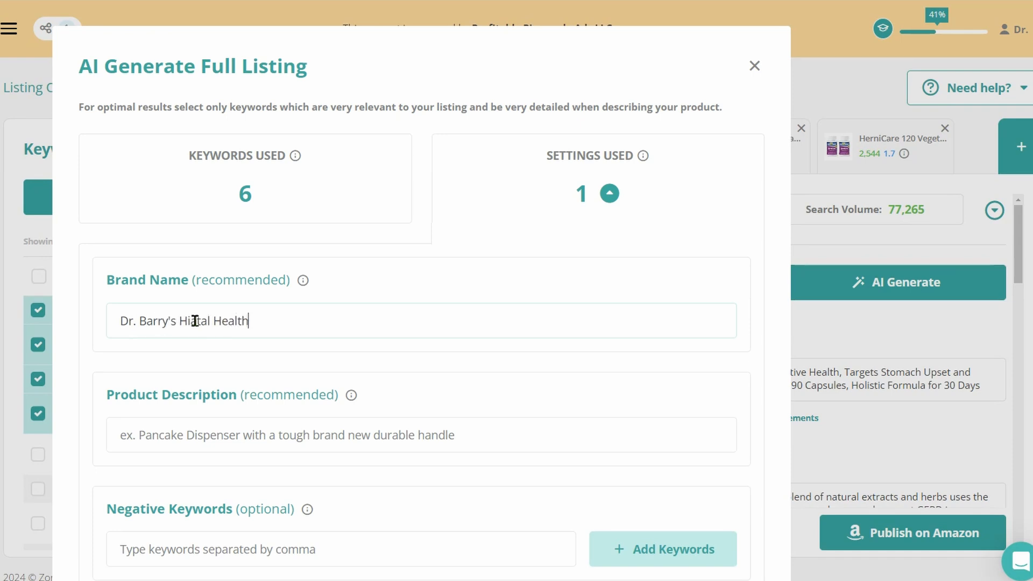
scroll(230, 245, "down", 3)
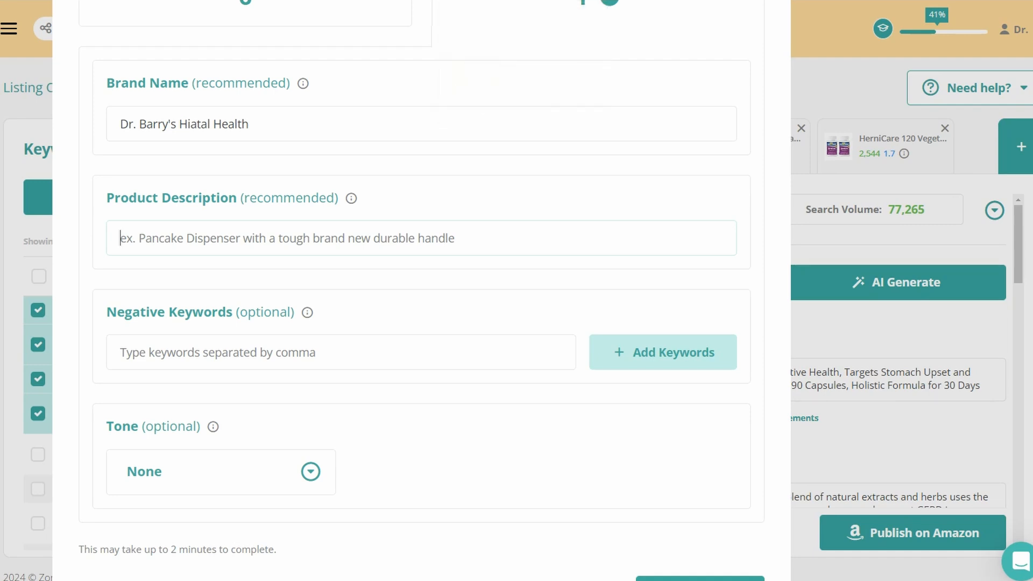
key("ctrl+t")
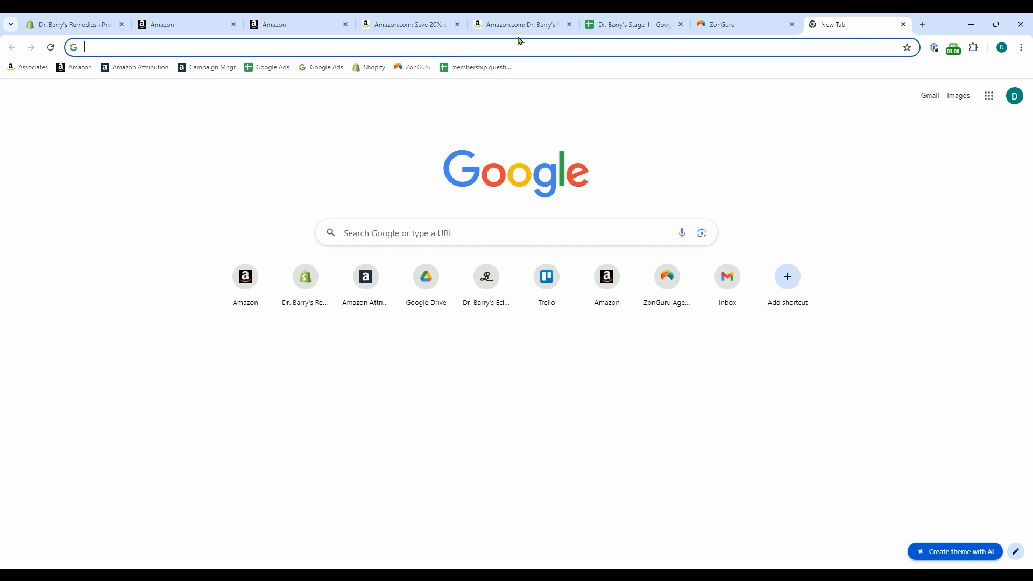
type("b")
key("BackSpace")
key("BackSpace")
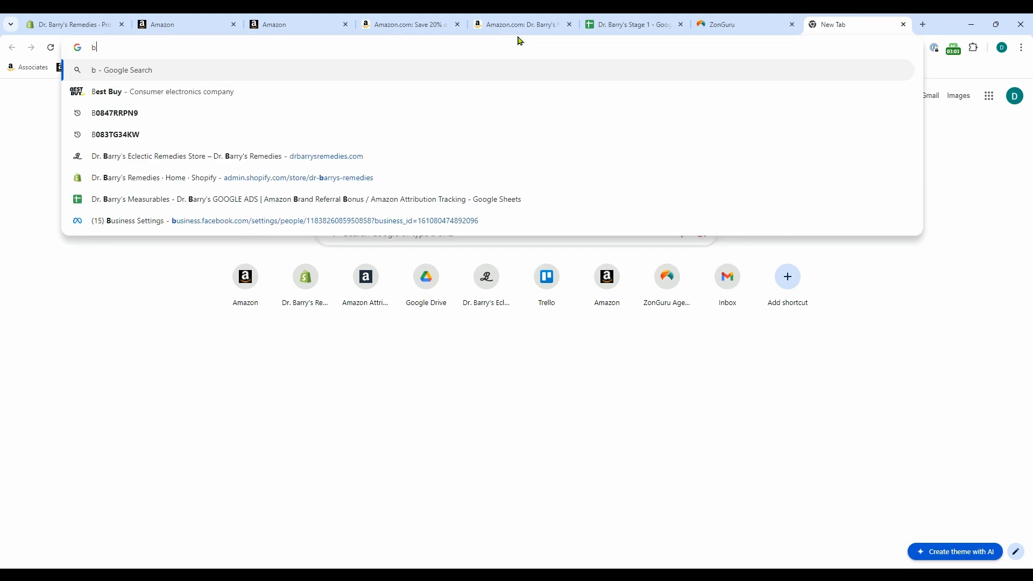
type("dr.barry")
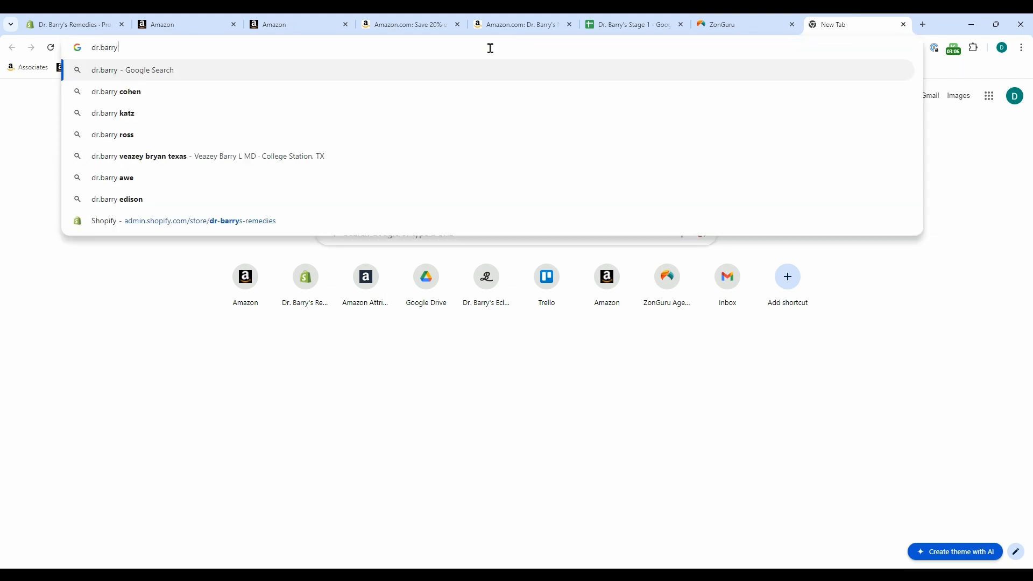
left_click(904, 24)
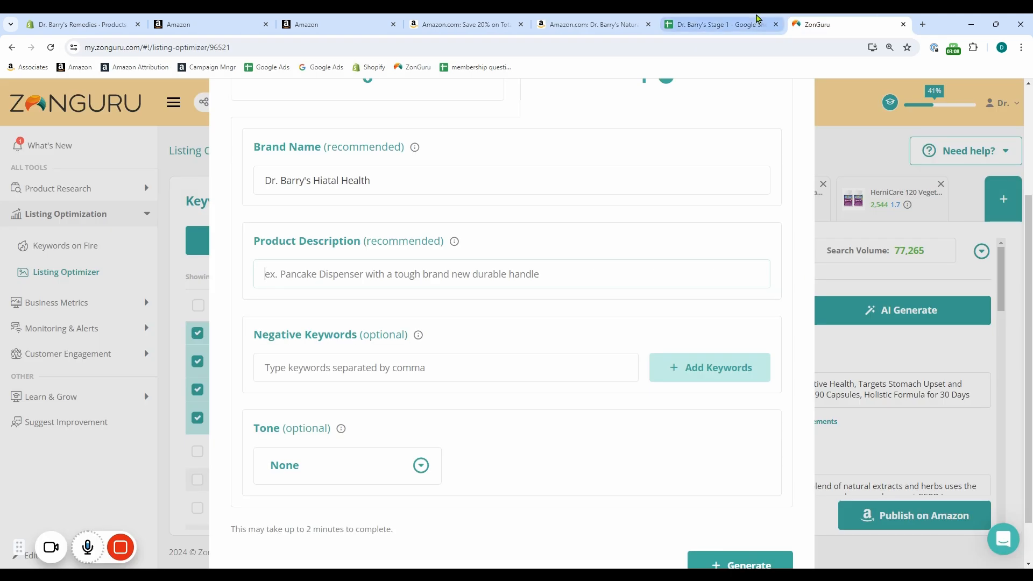
scroll(792, 178, "up", 3)
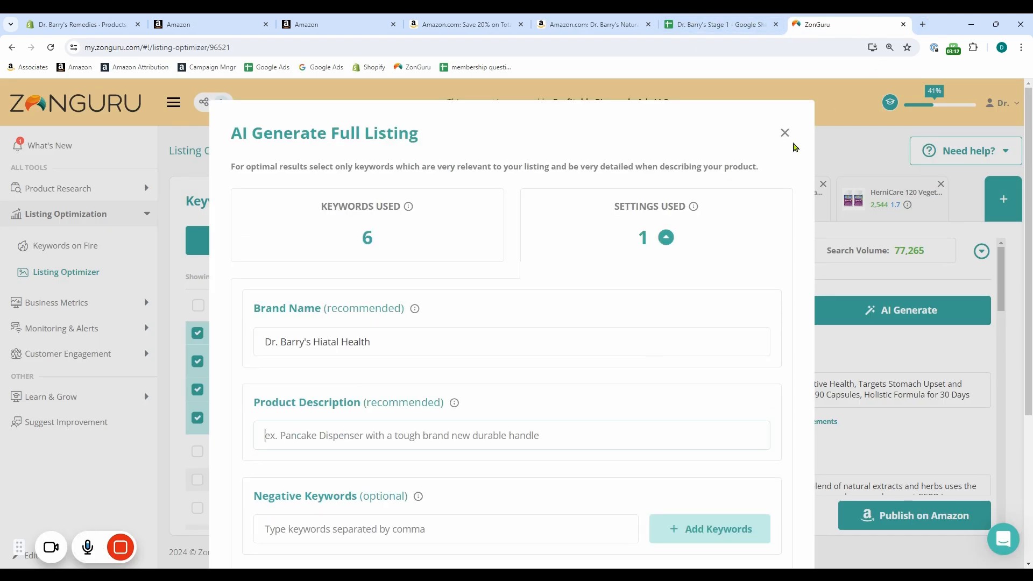
left_click(784, 133)
Add a blank listing named "Dr. Barry's Hiatal Health FROM SCRATCH" to the optimizer session
left_click(993, 201)
scroll(599, 401, "down", 3)
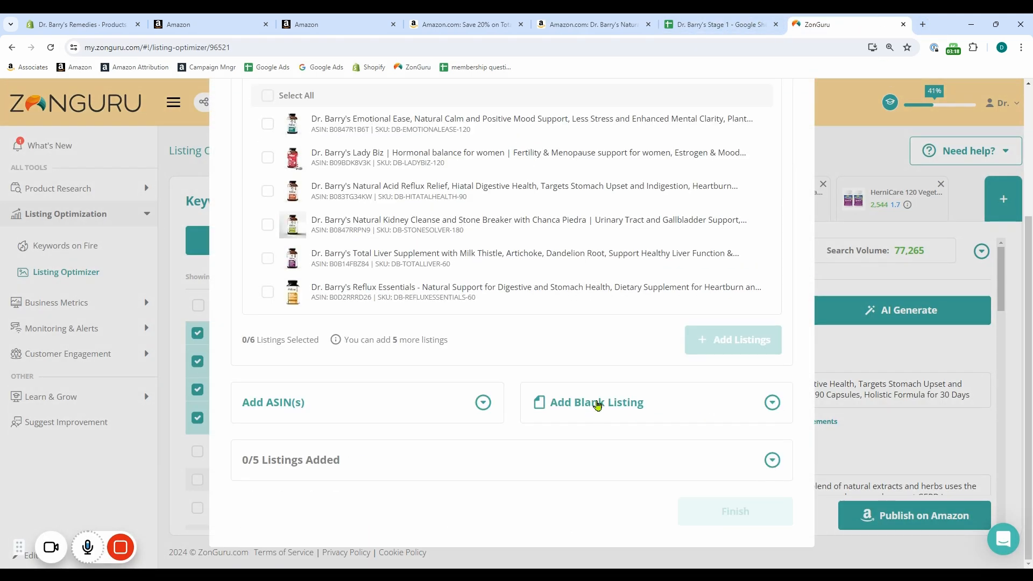
left_click(599, 401)
type("Dr. Barry's Hiatal Health FROM SCRATCH")
left_click(661, 390)
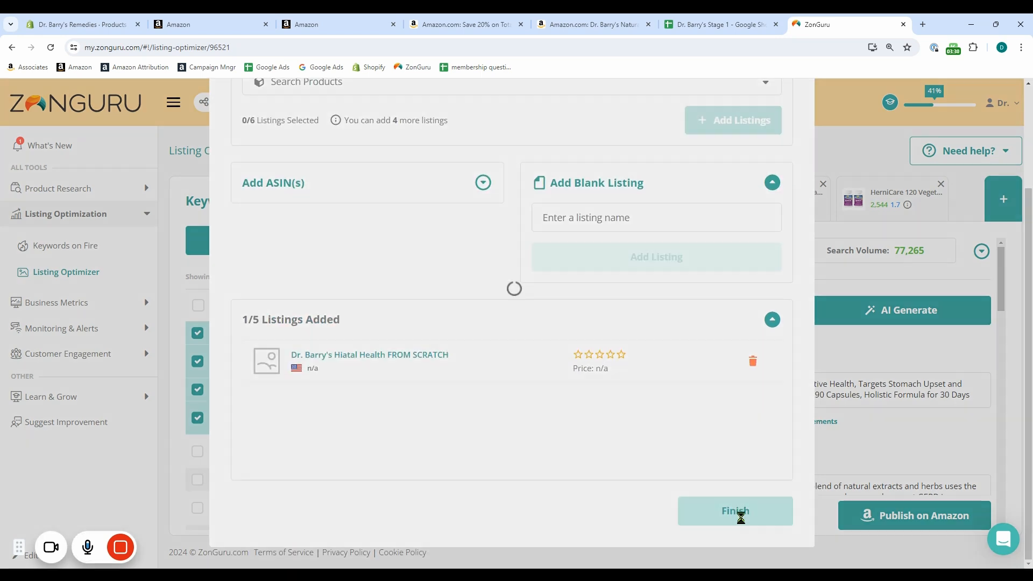
left_click(739, 514)
Start AI generation of the full blank listing, with brand name "Dr. Barry's" and product description "Hiatal Health"
scroll(931, 329, "down", 2)
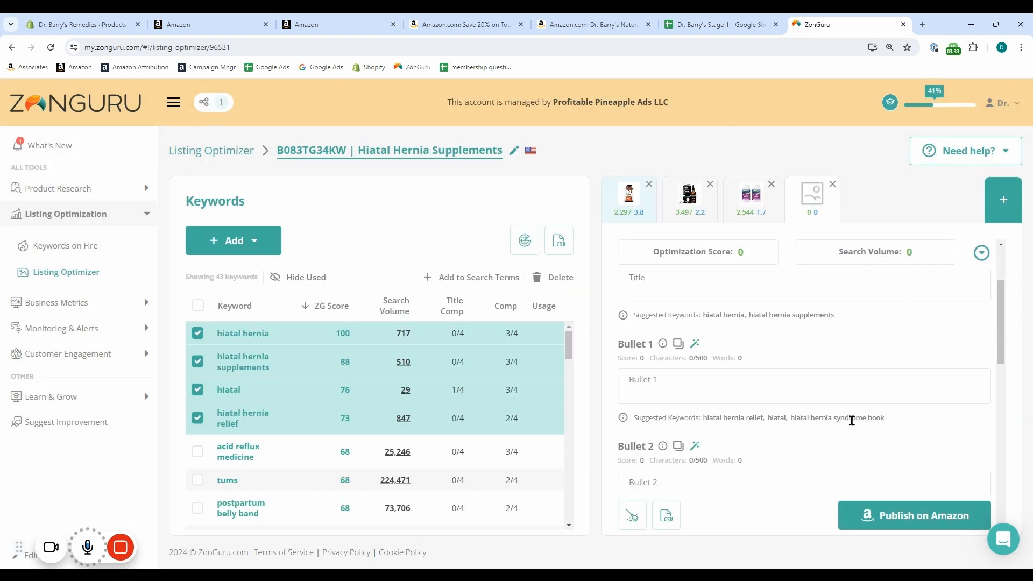
scroll(853, 421, "up", 2)
left_click(898, 311)
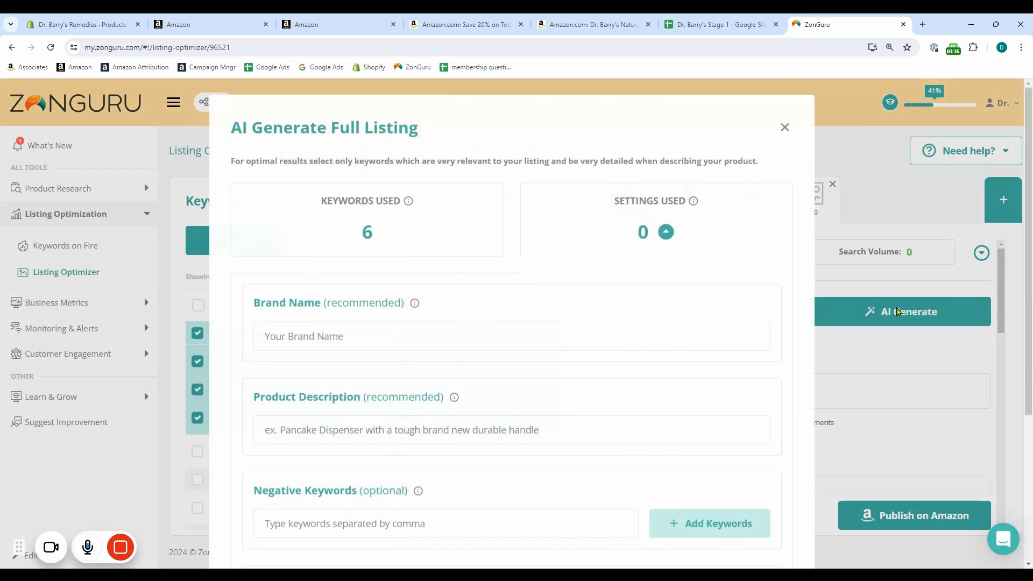
type("Dr. Barry's")
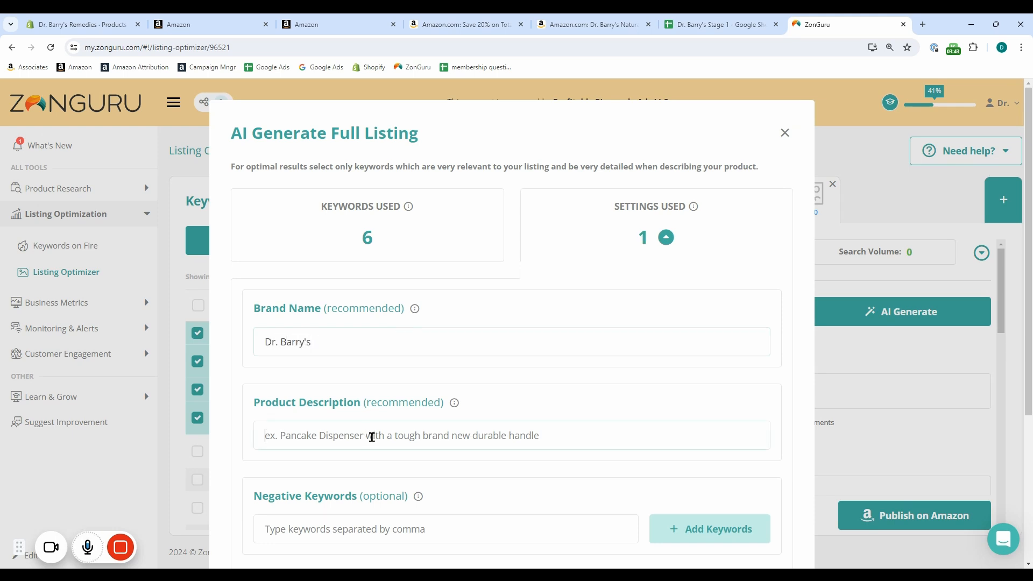
type("Hiatal Healt")
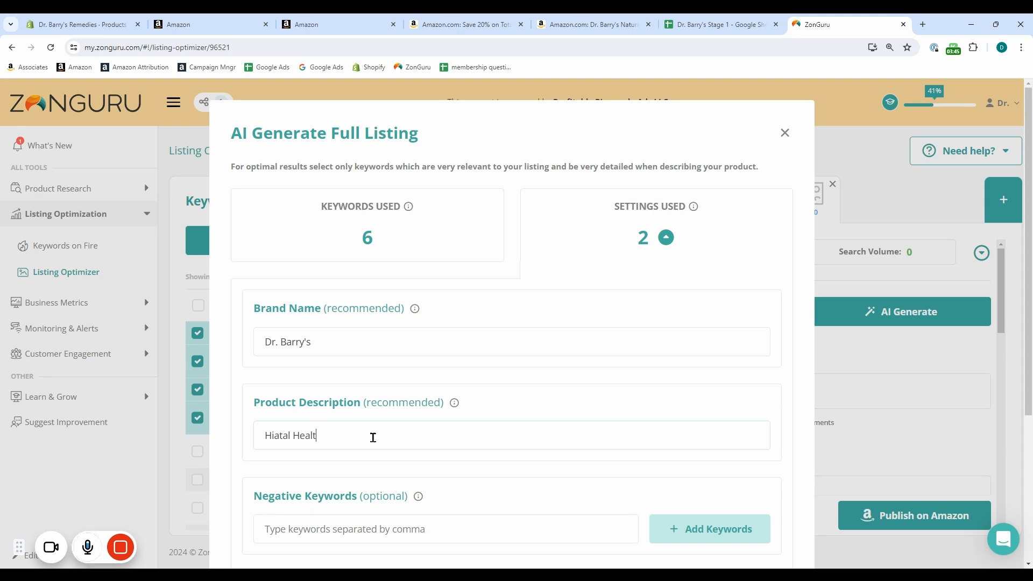
type("h")
scroll(376, 437, "down", 3)
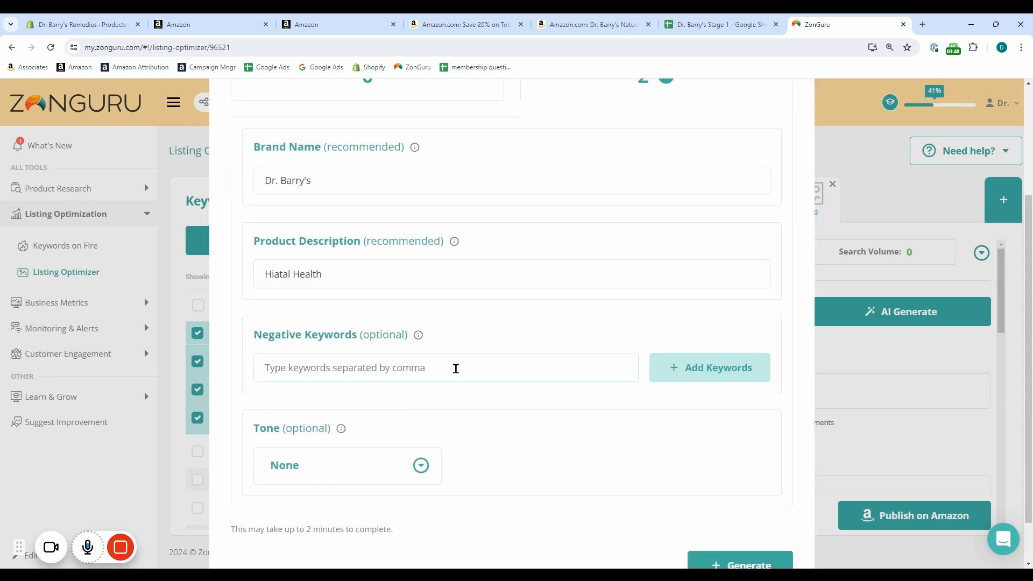
Copy the negative phrases in I3:I46 of the PPC Build sheet in the "Dr. Barry's Stage 1" spreadsheet
left_click(728, 25)
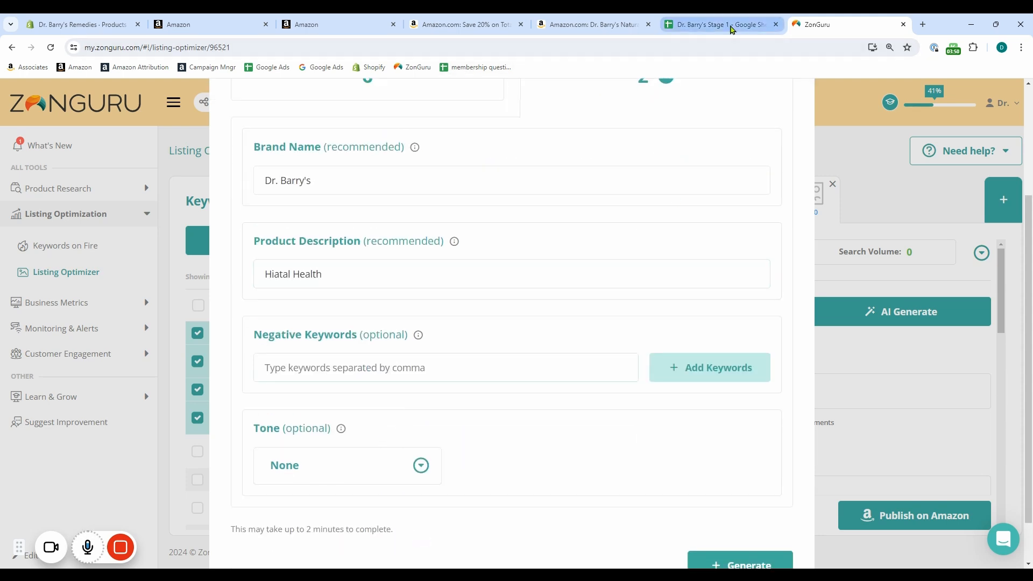
left_click(507, 556)
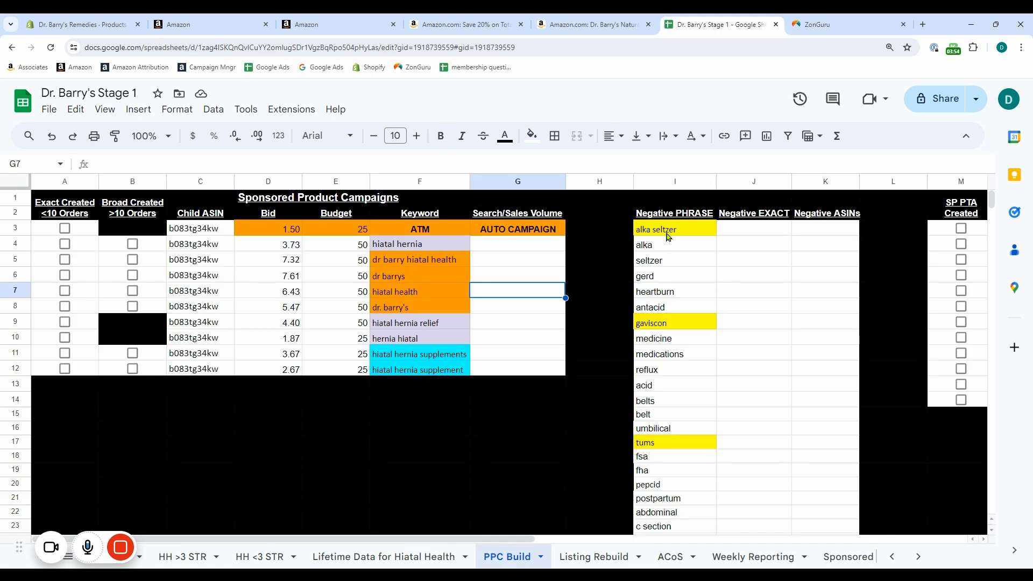
left_click_drag(667, 232, 662, 503)
key("ctrl+c")
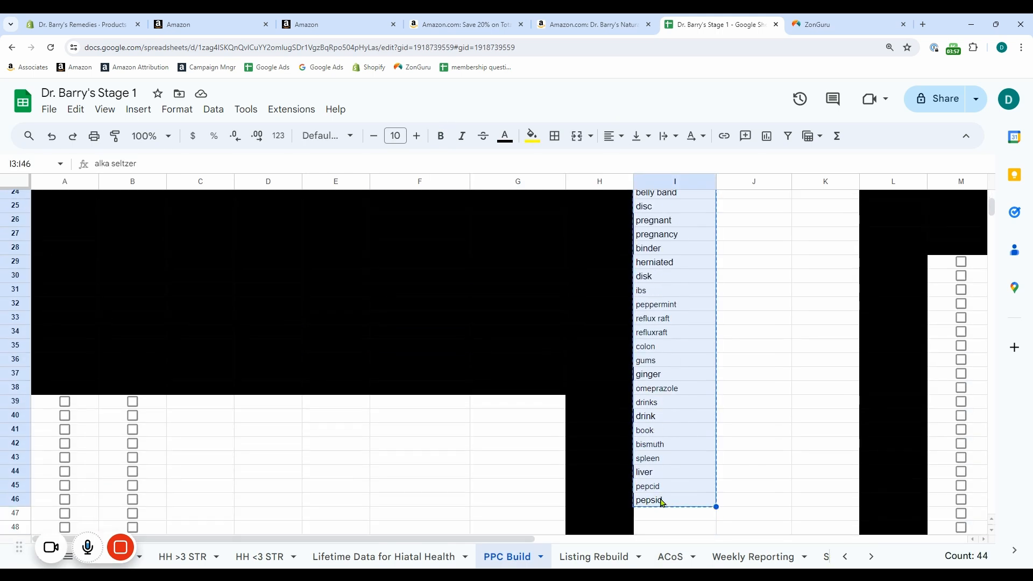
Try to add the whole copied phrase list as negative keywords in ZonGuru, then clear the field
left_click(828, 24)
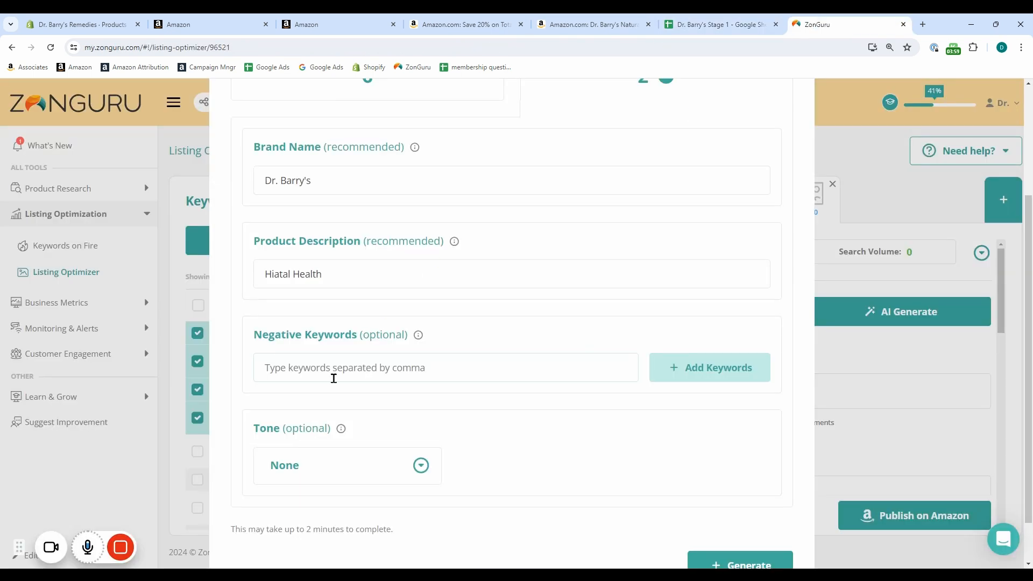
key("ctrl+v")
left_click(714, 358)
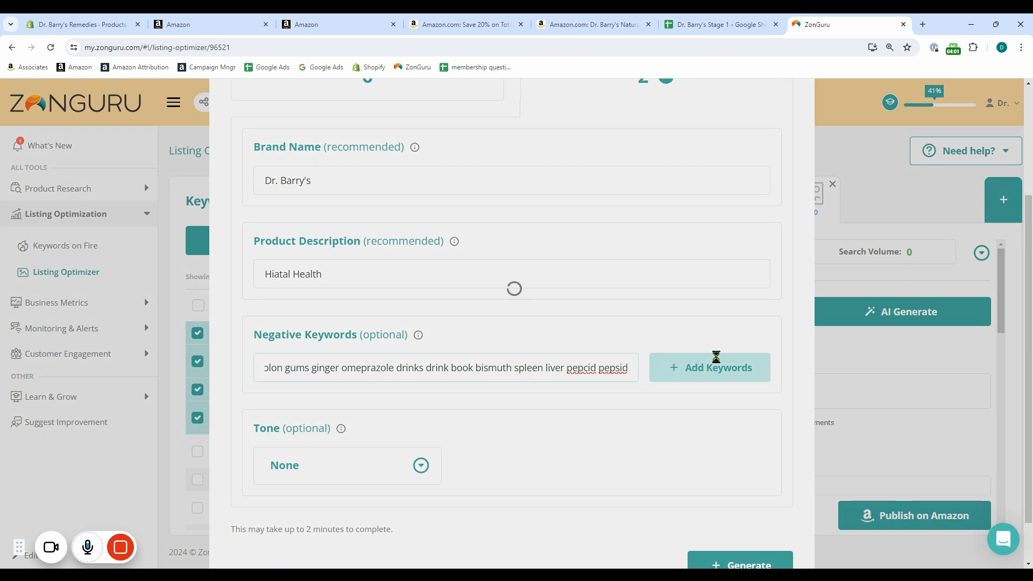
triple_click(484, 368)
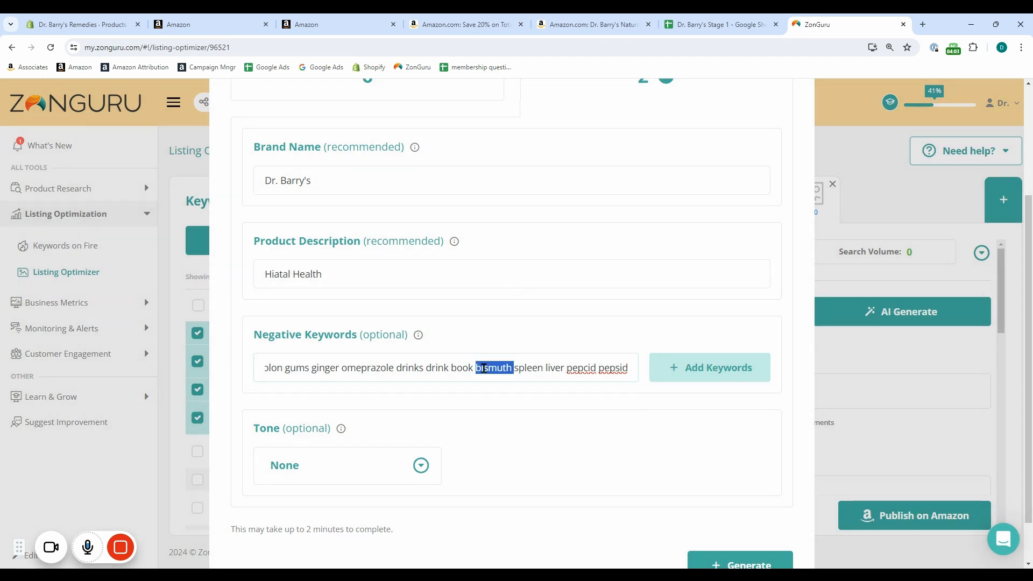
key("BackSpace")
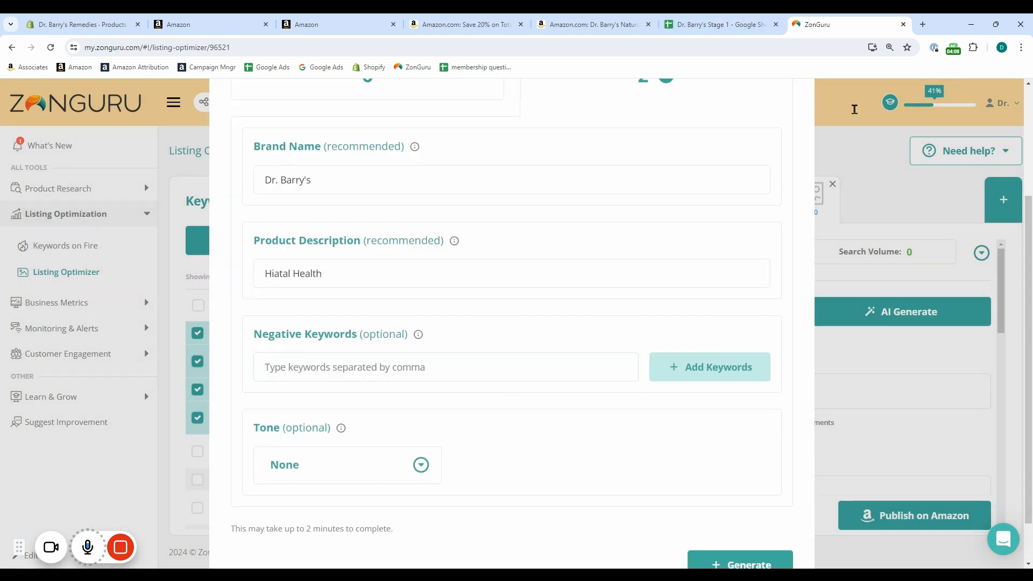
Place ZonGuru in its own window beside the spreadsheet and select the first negative phrase, "alka seltzer", in I3
left_click_drag(818, 24, 1031, 216)
left_click(216, 231)
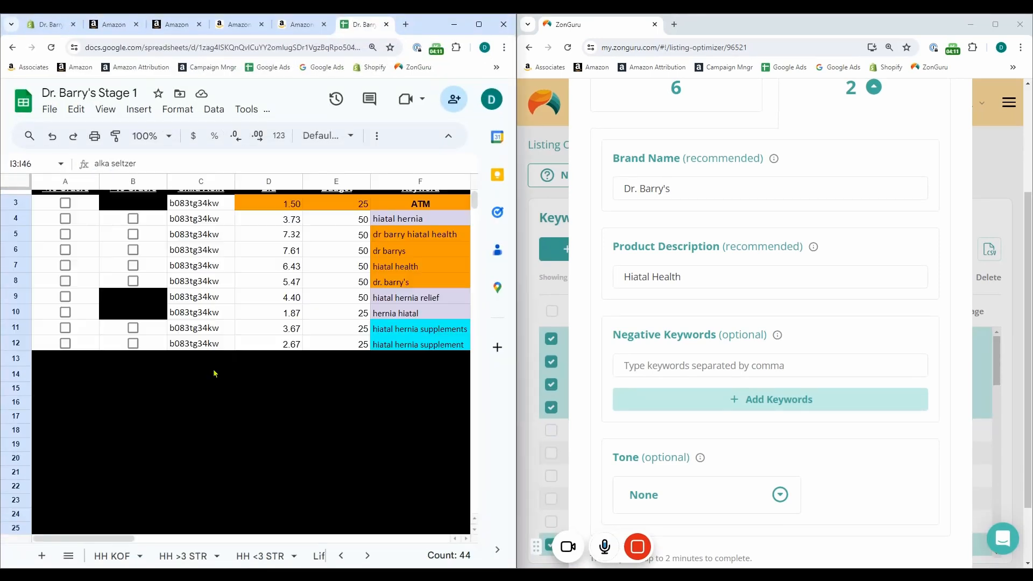
left_click(414, 241)
key("Right")
key("Right")
key("Right")
key("Right")
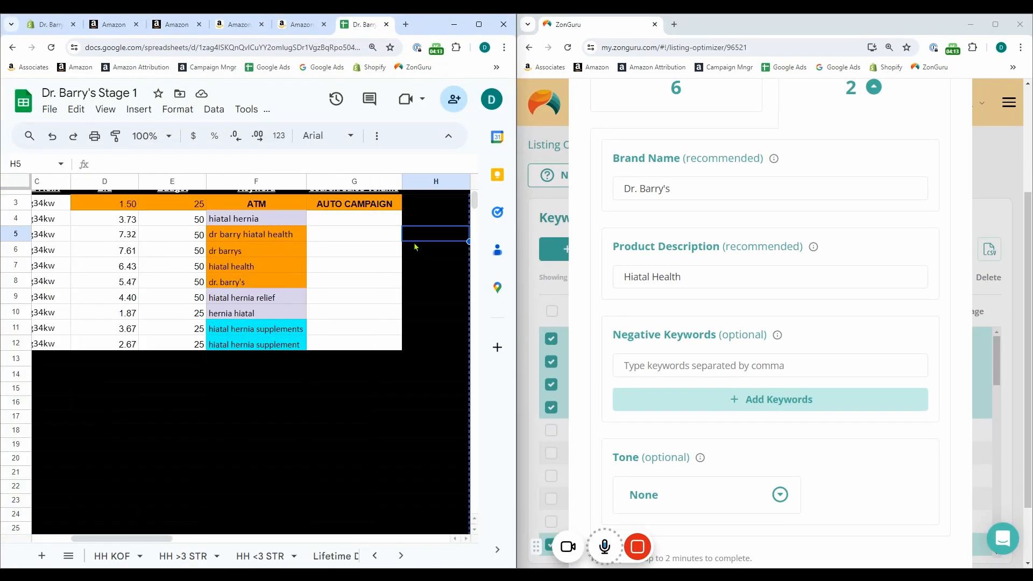
key("Left")
key("Up")
key("Up")
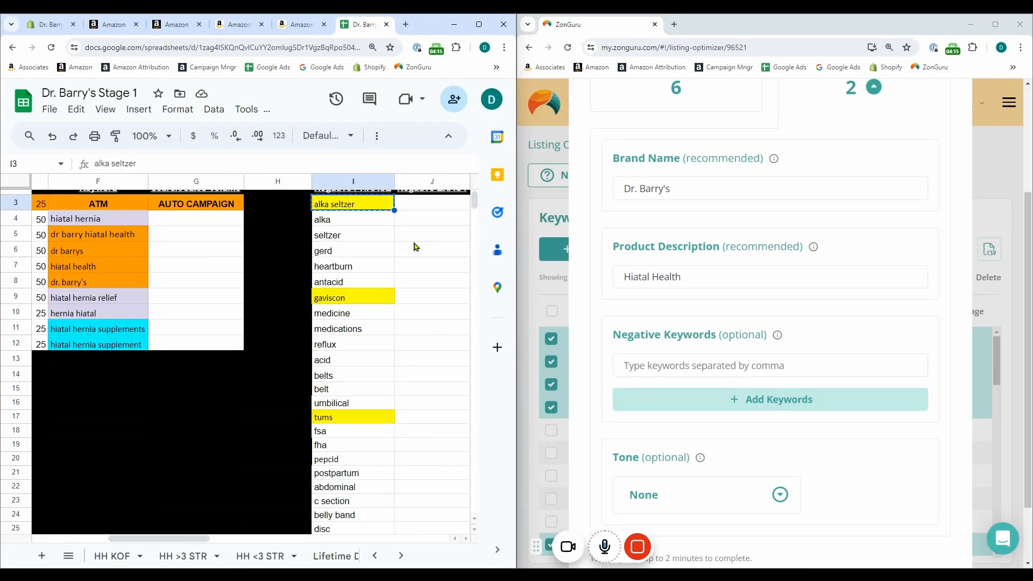
Add "alka seltzer" and "alka" from the spreadsheet as separate negative keywords for the AI listing
left_click(667, 365)
key("ctrl+v")
key("Return")
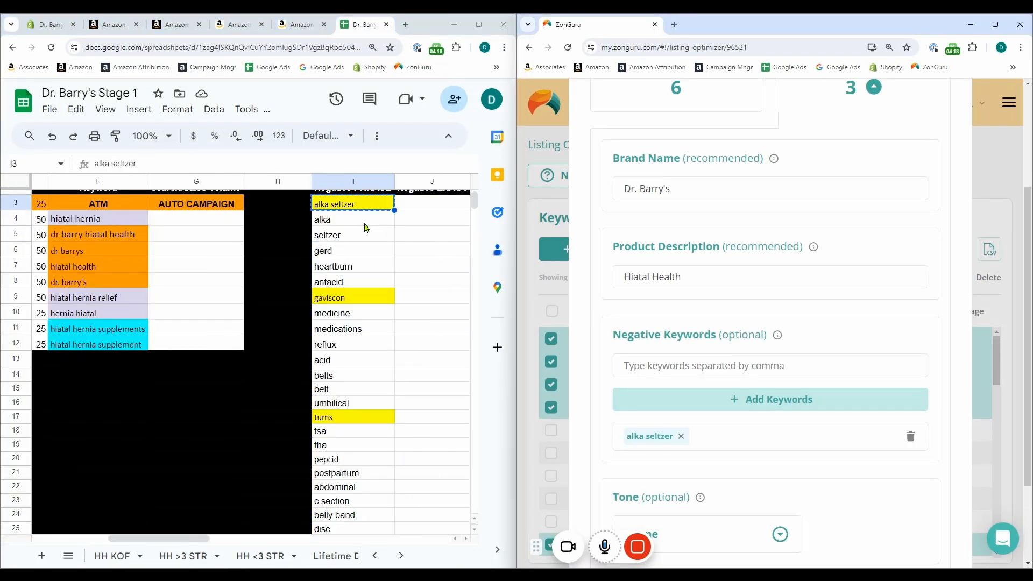
left_click(363, 222)
key("ctrl+c")
left_click(674, 366)
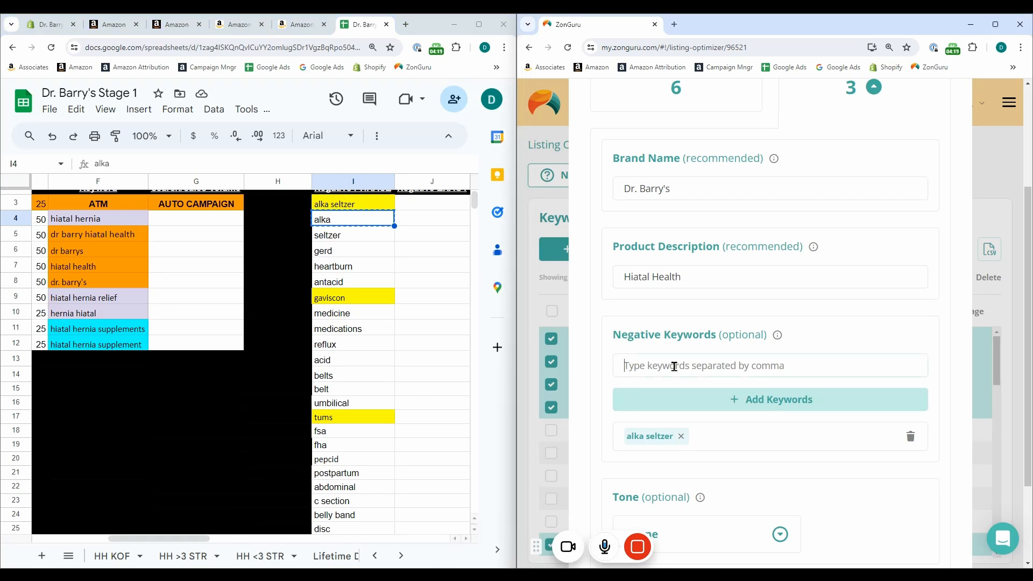
key("ctrl+v")
key("Return")
Copy "seltzer" and "gerd" from the negative phrase column into the negative keywords, one at a time
left_click(364, 234)
key("ctrl+c")
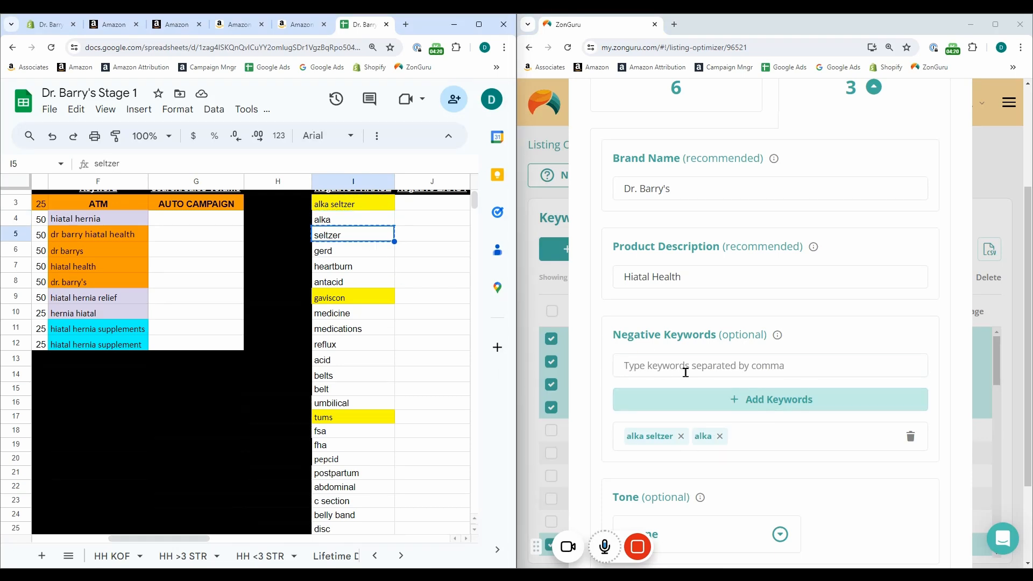
left_click(685, 371)
key("ctrl+v")
left_click(375, 254)
left_click(699, 399)
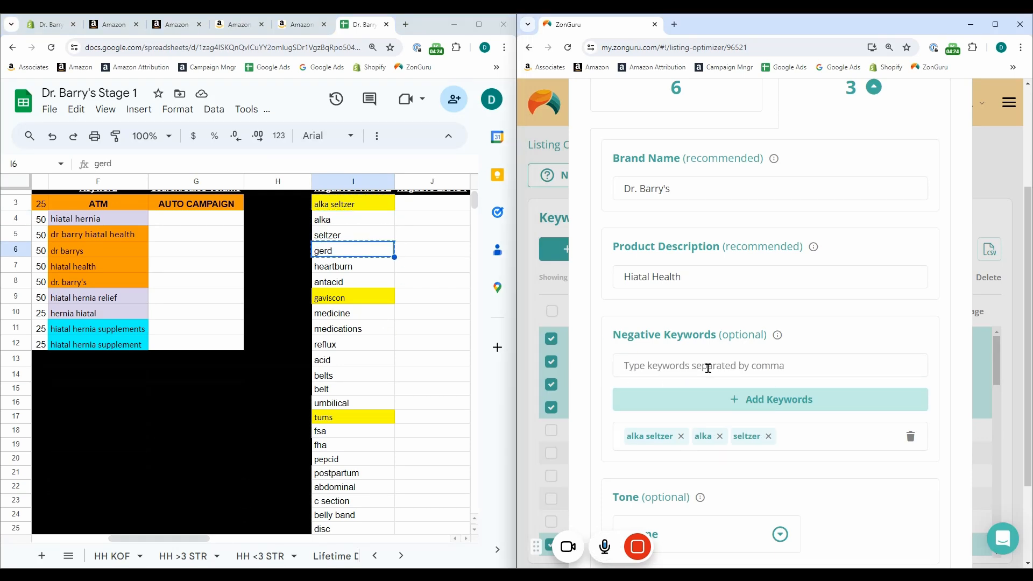
left_click(707, 369)
key("ctrl+v")
left_click(694, 400)
Add the phrase "heartburn" from I7 to the negative keywords
left_click(371, 266)
key("ctrl+c")
left_click(684, 369)
key("ctrl+v")
left_click(687, 402)
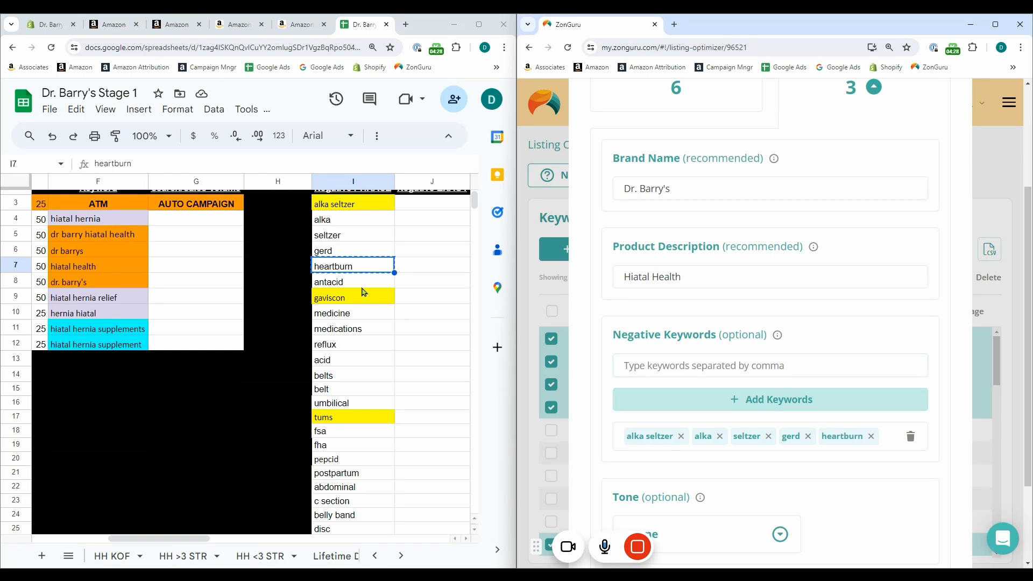
Add "gaviscon" as a negative keyword and clear "antacid" from the spreadsheet's Negative PHRASE column
left_click(363, 296)
key("ctrl+c")
left_click(653, 366)
key("ctrl+v")
left_click(685, 399)
left_click(329, 288)
key("Delete")
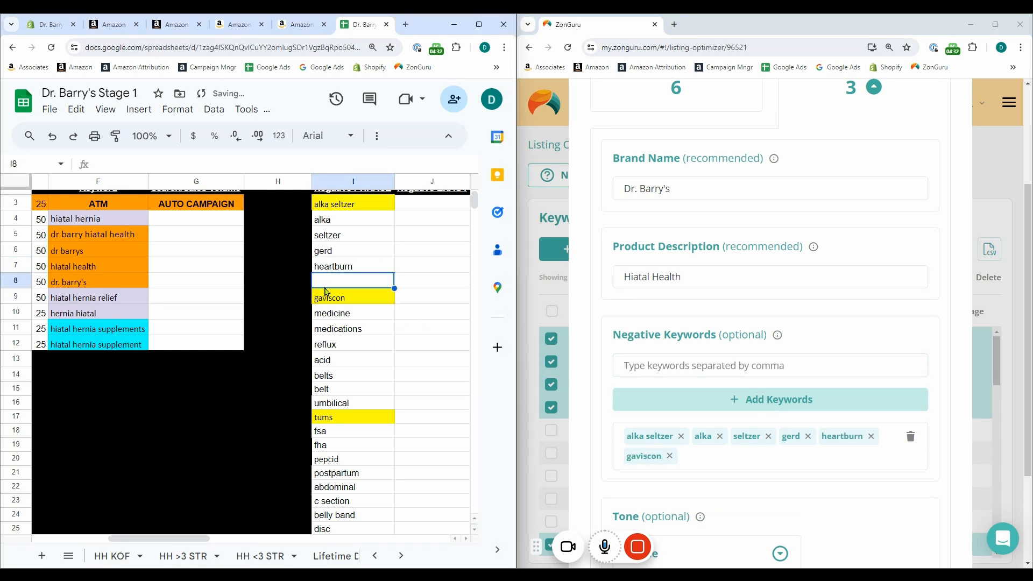
Add "medicine", "medications", "reflux" and "acid" as negative keywords, and clear "reflux" and "acid" from the spreadsheet
left_click(350, 315)
key("ctrl+c")
left_click(652, 364)
key("ctrl+v")
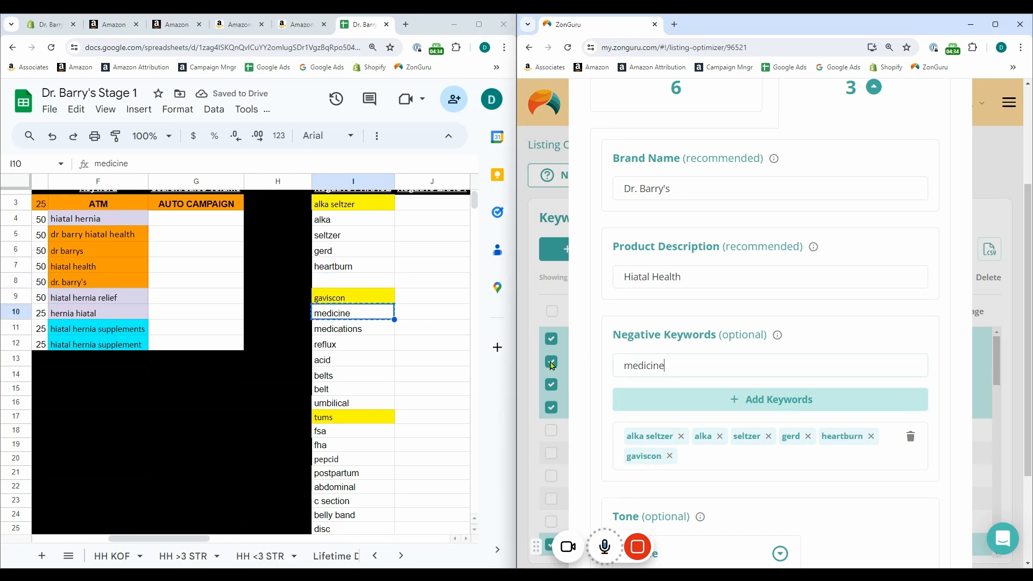
left_click(664, 396)
left_click(352, 329)
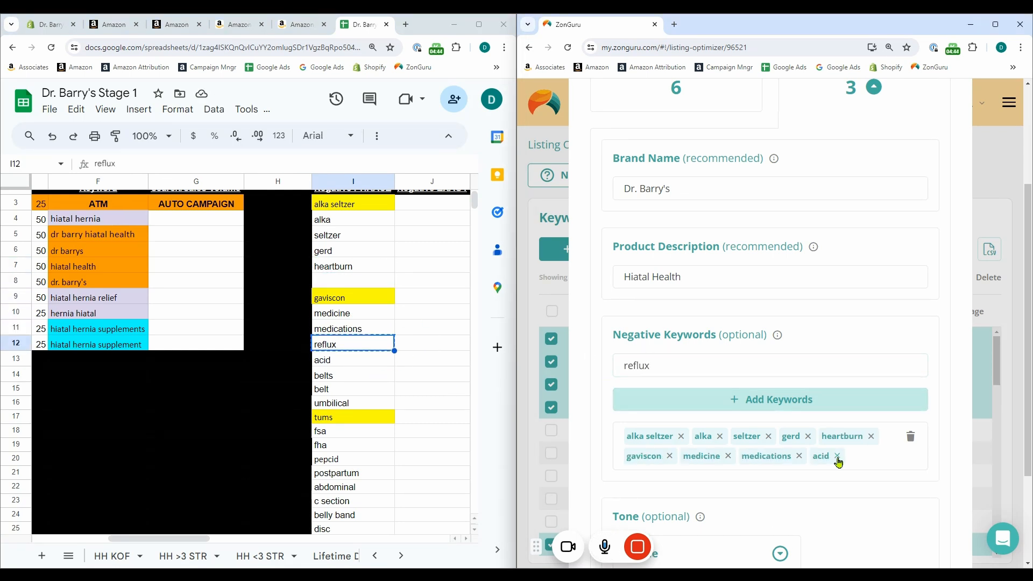
left_click(837, 456)
left_click(754, 398)
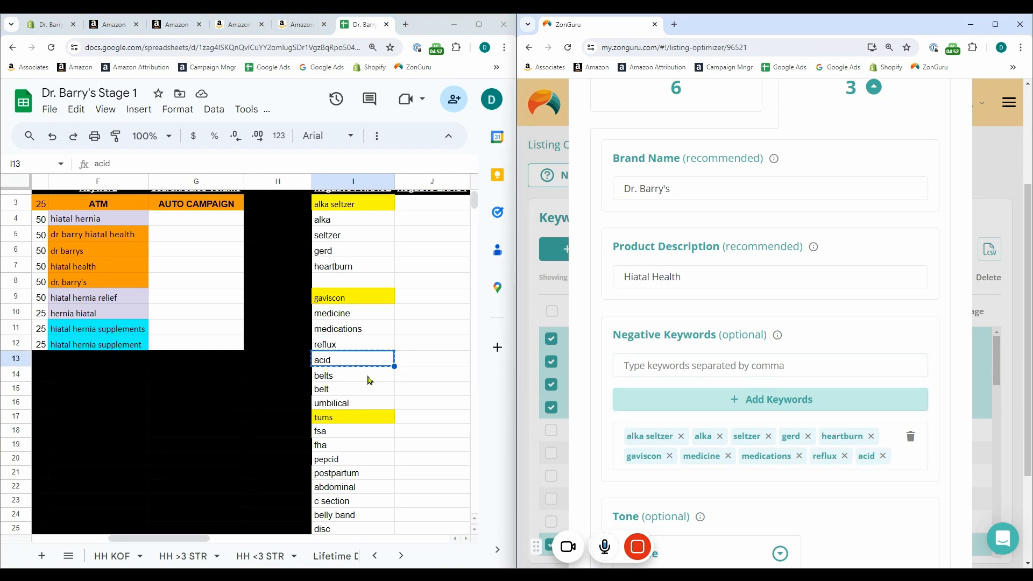
left_click_drag(359, 361, 357, 350)
key("Delete")
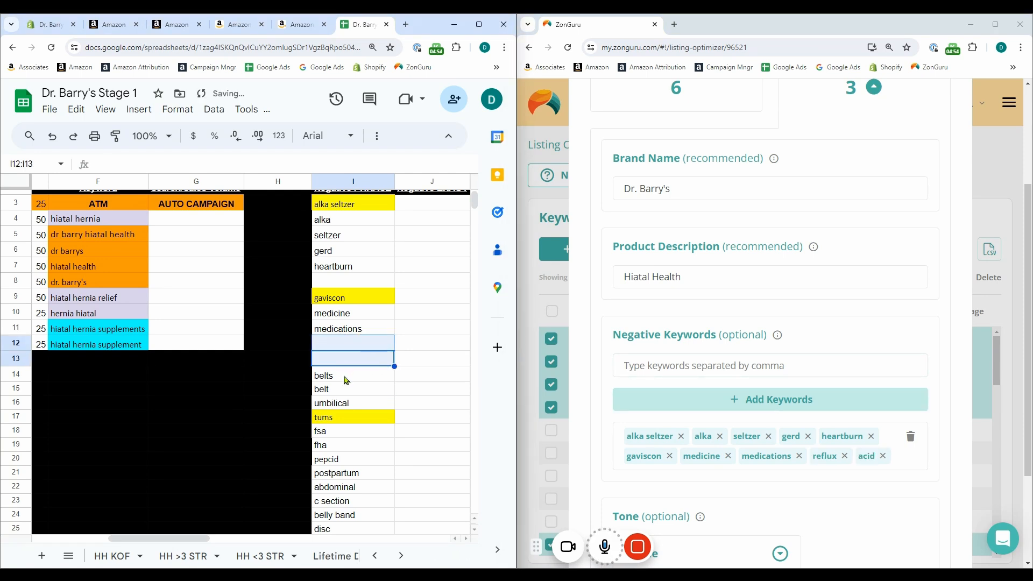
Add "belts" and "belt" from the spreadsheet as two further negative keywords
left_click(346, 376)
left_click(652, 369)
key("ctrl+v")
left_click(662, 399)
left_click(387, 390)
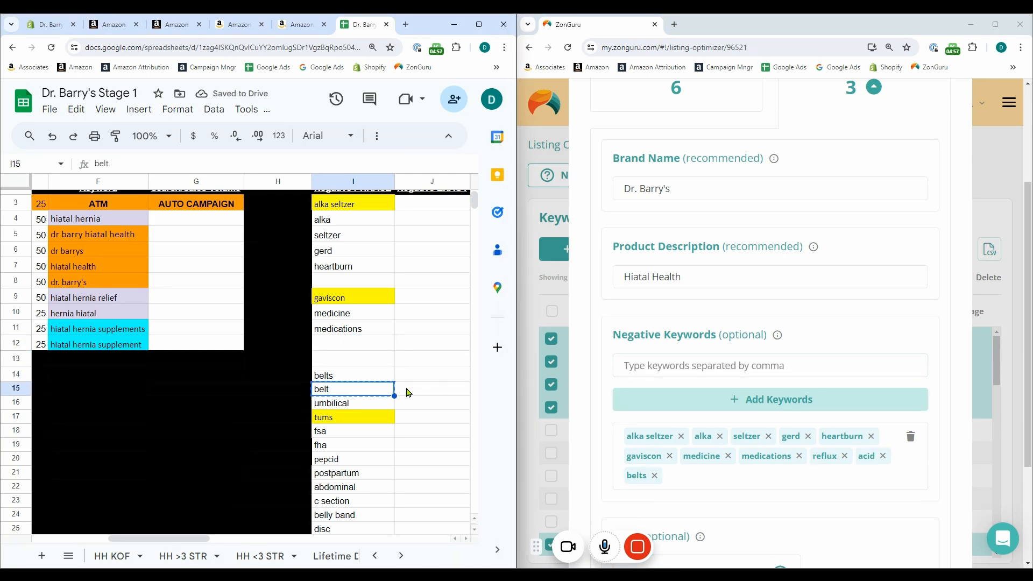
left_click(679, 367)
key("ctrl+v")
left_click(643, 399)
Add "umbilical" and "tums" from the spreadsheet's Negative PHRASE column as negative keywords
left_click(346, 406)
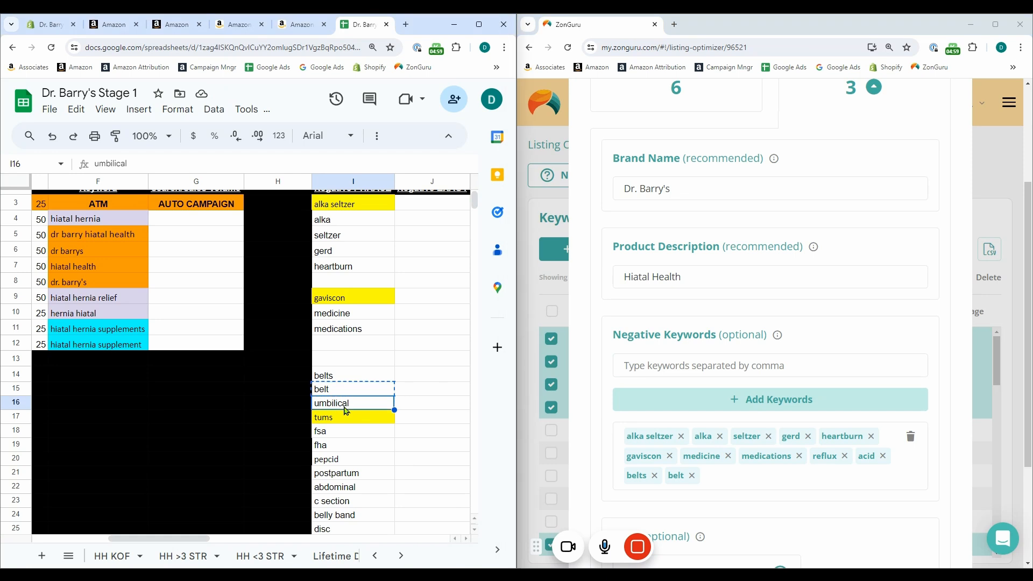
left_click(663, 371)
key("ctrl+v")
left_click(662, 399)
left_click(350, 417)
key("ctrl+c")
left_click(650, 369)
key("ctrl+v")
left_click(662, 399)
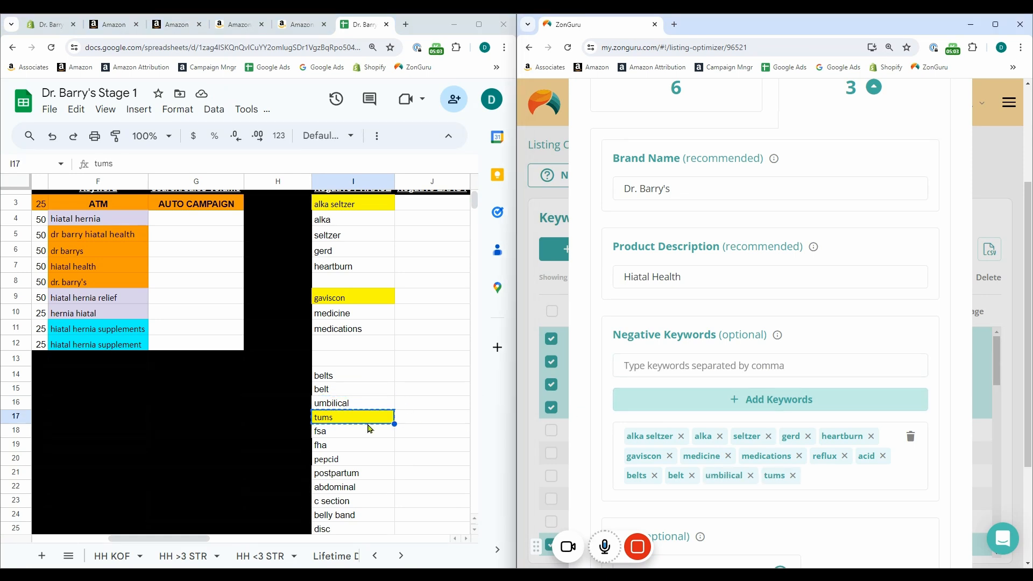
Add "fsa" and "fha" from the spreadsheet to the negative keywords
left_click(379, 431)
left_click(651, 360)
key("ctrl+v")
left_click(699, 400)
left_click(350, 445)
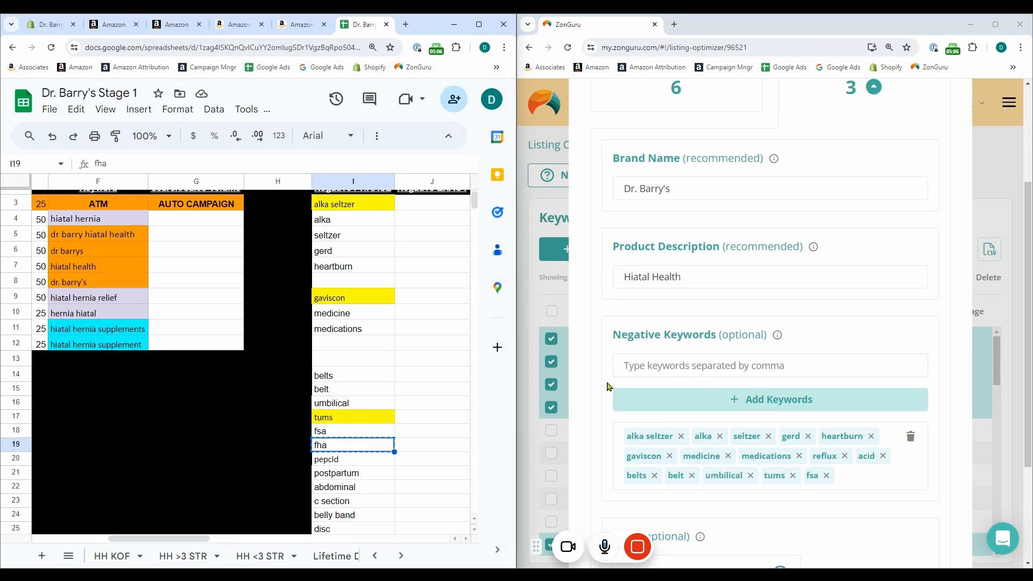
key("ctrl+c")
left_click(652, 365)
key("ctrl+v")
key("Return")
Add "pepcid" and "postpartum" from the spreadsheet as negative keywords
left_click(354, 459)
scroll(354, 307, "down", 3)
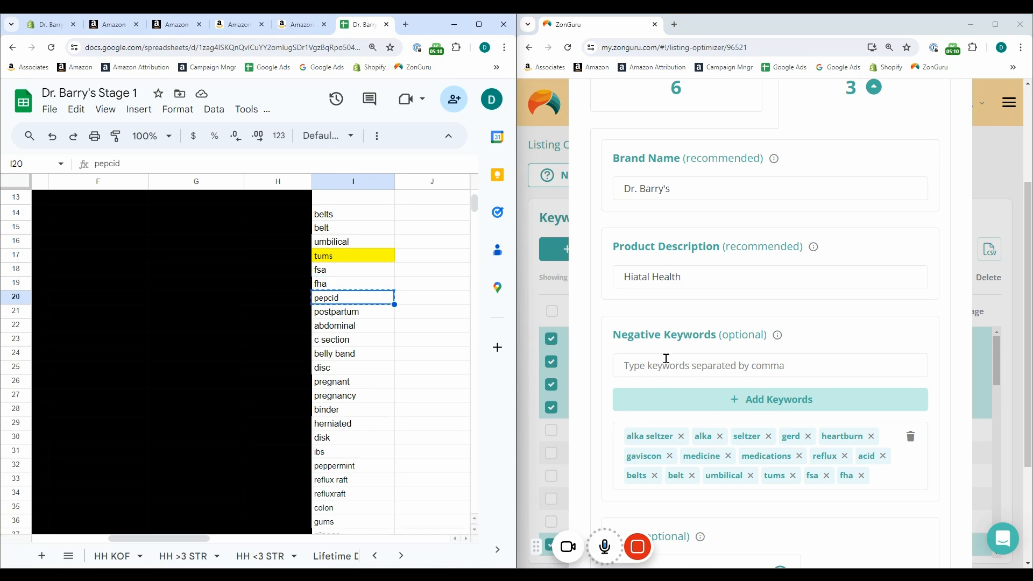
left_click(666, 359)
key("ctrl+v")
left_click(699, 399)
left_click(332, 316)
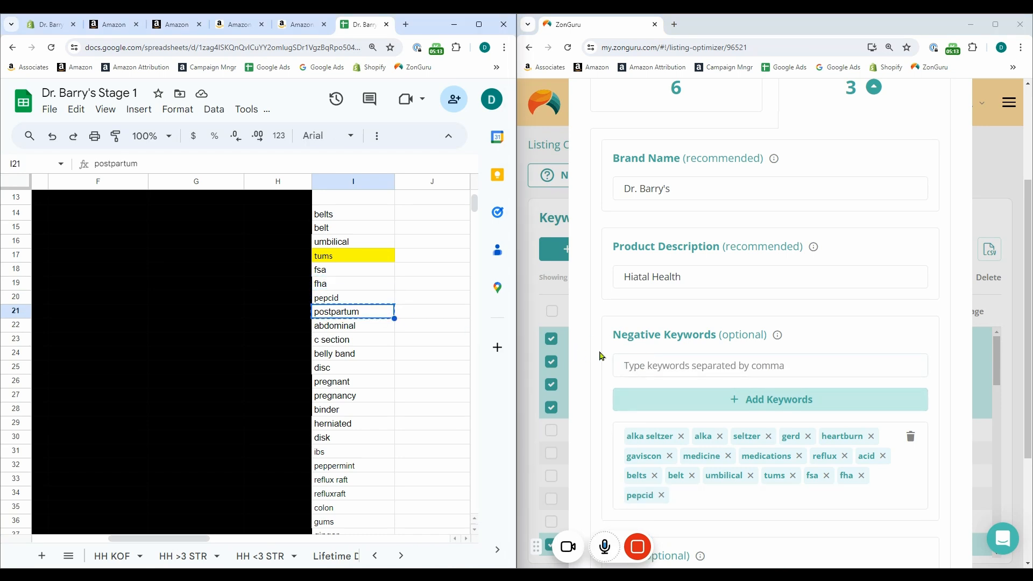
left_click(646, 365)
key("ctrl+v")
left_click(712, 402)
Add "abdominal", "c section", "belly band" and "disc" from the spreadsheet to the negative keywords
left_click(355, 326)
key("ctrl+c")
left_click(640, 363)
key("ctrl+v")
left_click(699, 401)
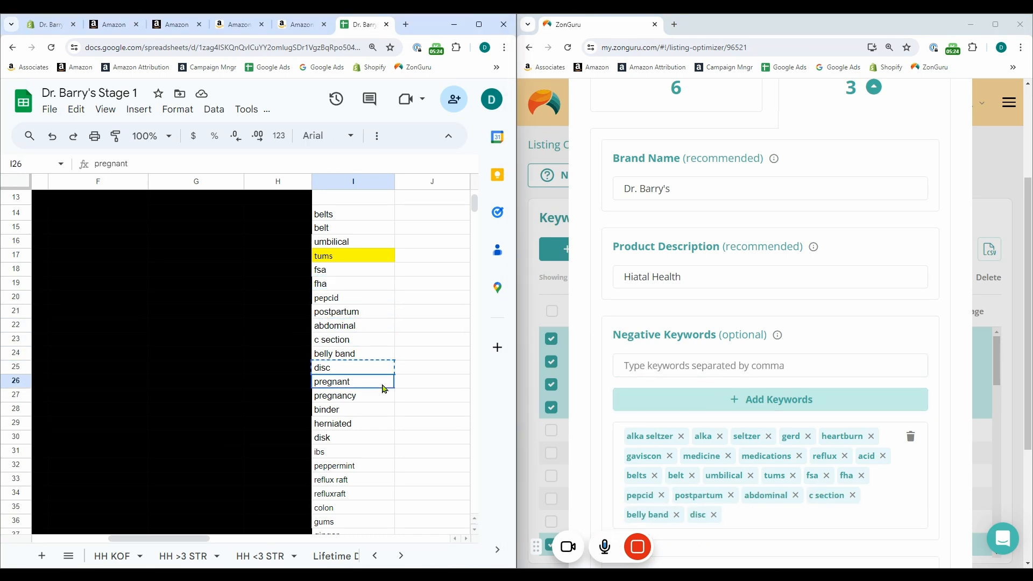
Add "pregnant", "pregnancy", "binder" and "herniated" from the spreadsheet as negative keywords
key("ctrl+c")
left_click(684, 372)
key("ctrl+v")
left_click(698, 401)
left_click(371, 424)
key("ctrl+c")
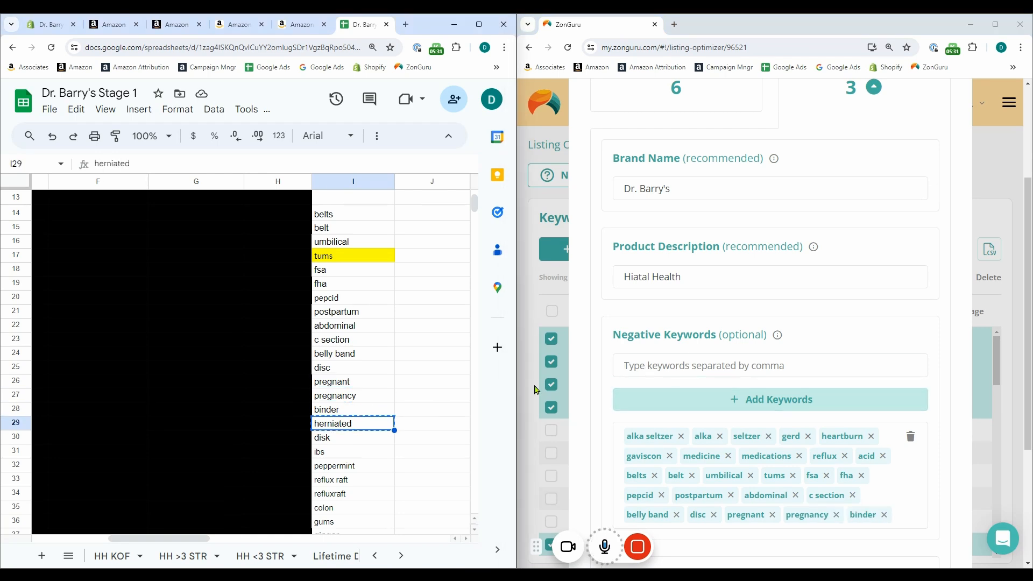
left_click(678, 368)
key("ctrl+v")
left_click(699, 400)
Add the phrases in I30 through I38, from "disk" to "omeprazole", to the negative keywords one by one
scroll(366, 376, "down", 3)
left_click(355, 319)
left_click(355, 347)
left_click(360, 388)
left_click(680, 374)
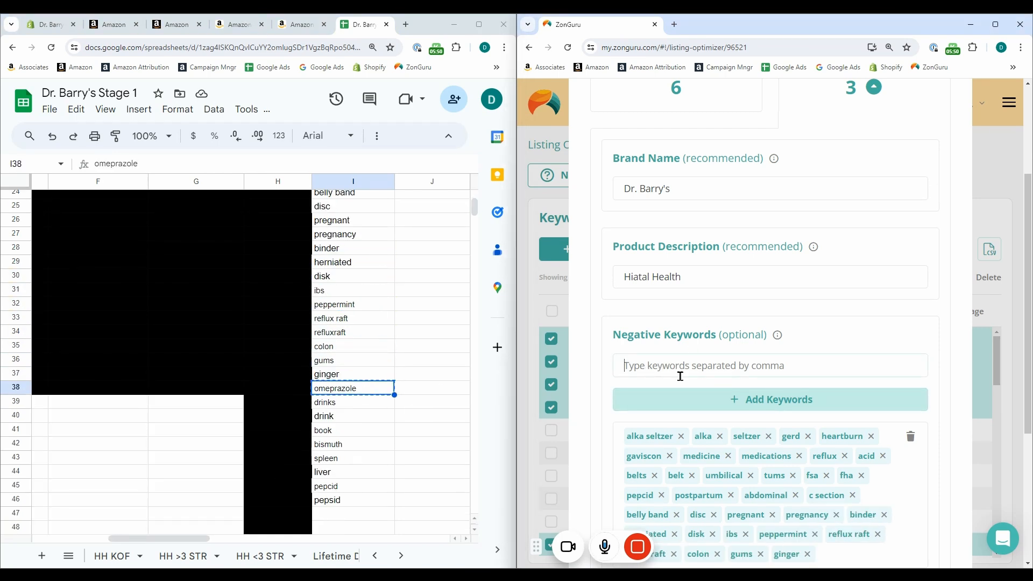
key("ctrl+v")
left_click(698, 400)
Add "drinks", "drink", "book", "bismuth", "spleen", "liver" and "pepsid" from the spreadsheet as negative keywords
left_click(366, 416)
left_click(376, 459)
left_click(365, 486)
left_click(366, 500)
key("ctrl+c")
Set the tone of the generated listing to Professional
scroll(753, 388, "down", 4)
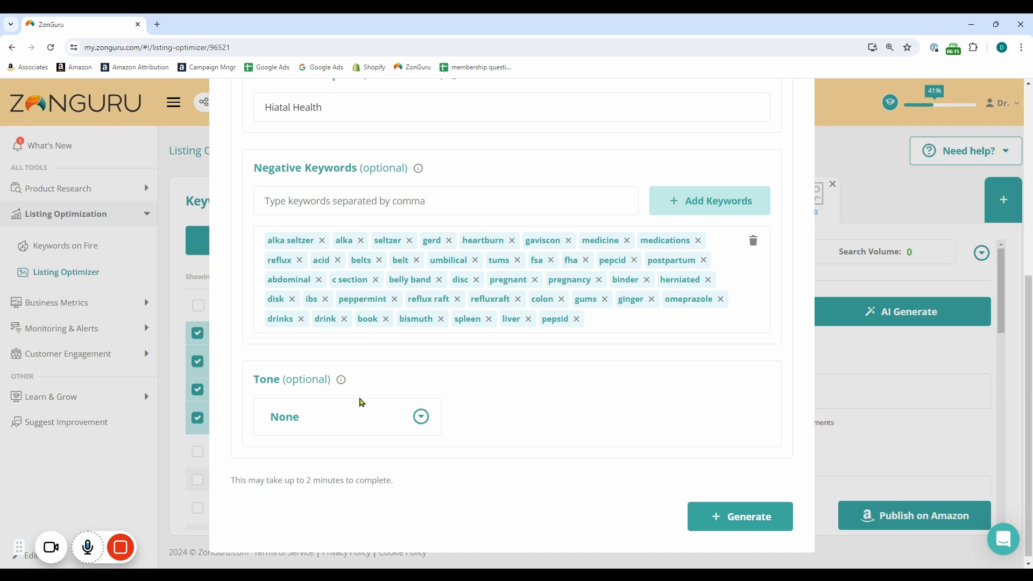
left_click(361, 403)
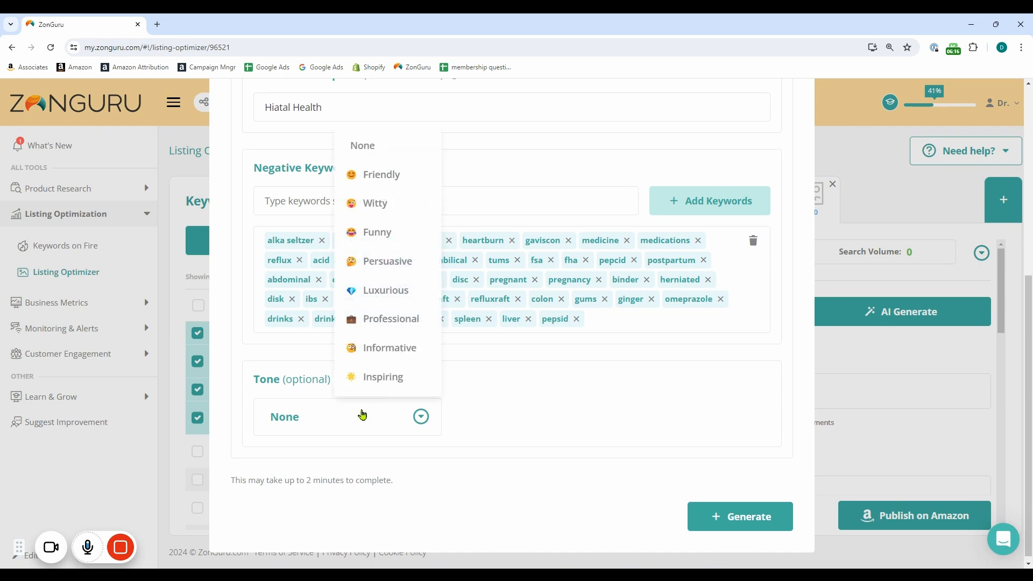
left_click(391, 318)
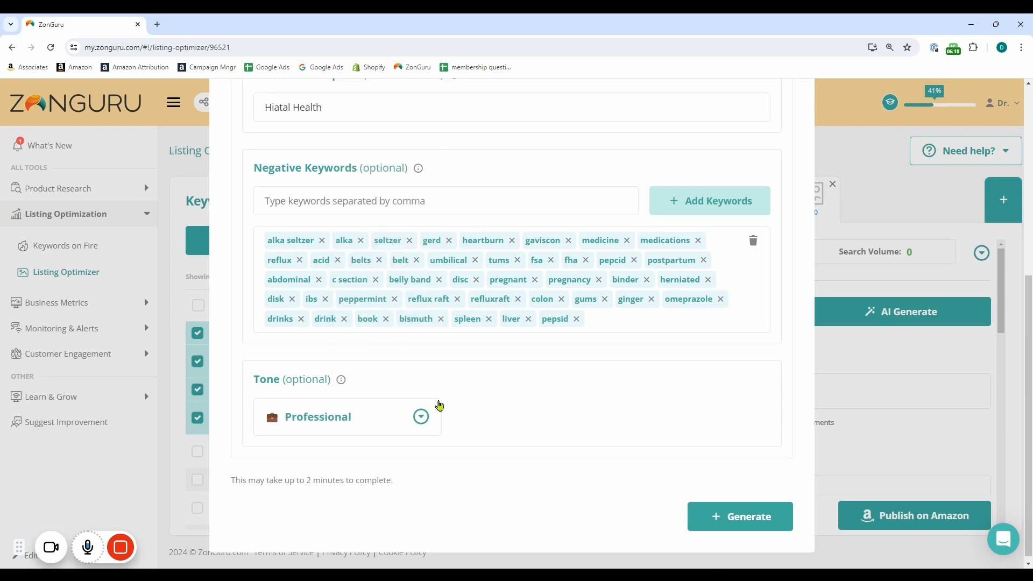
Copy the spreadsheet's campaign keywords down to "hiatal hernia supplement" into the product description and generate the listing
scroll(457, 443, "up", 3)
key("alt+Tab")
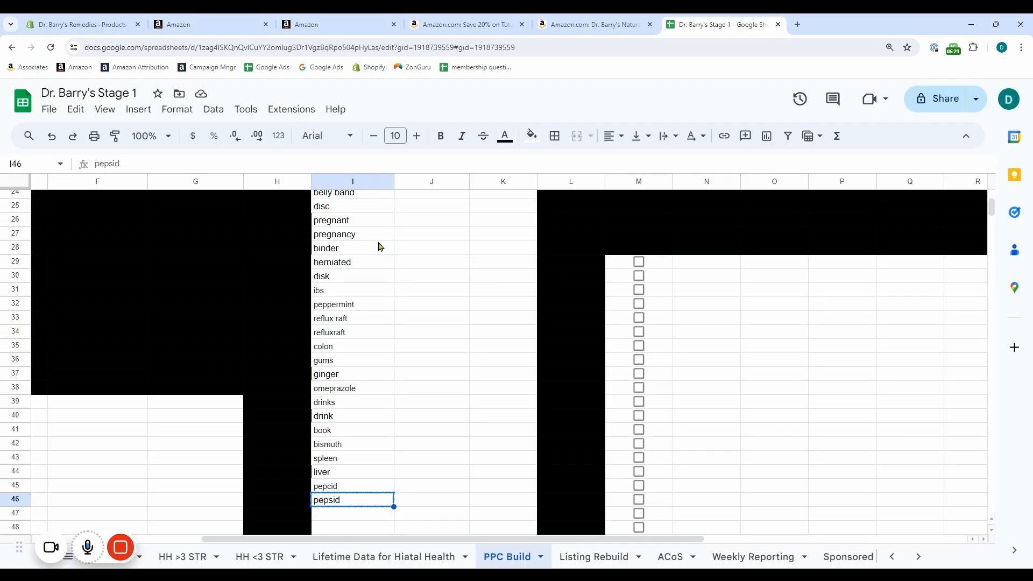
scroll(379, 245, "up", 10)
left_click_drag(86, 245, 88, 370)
key("ctrl+c")
key("alt+Tab")
key("ctrl+v")
scroll(485, 291, "down", 5)
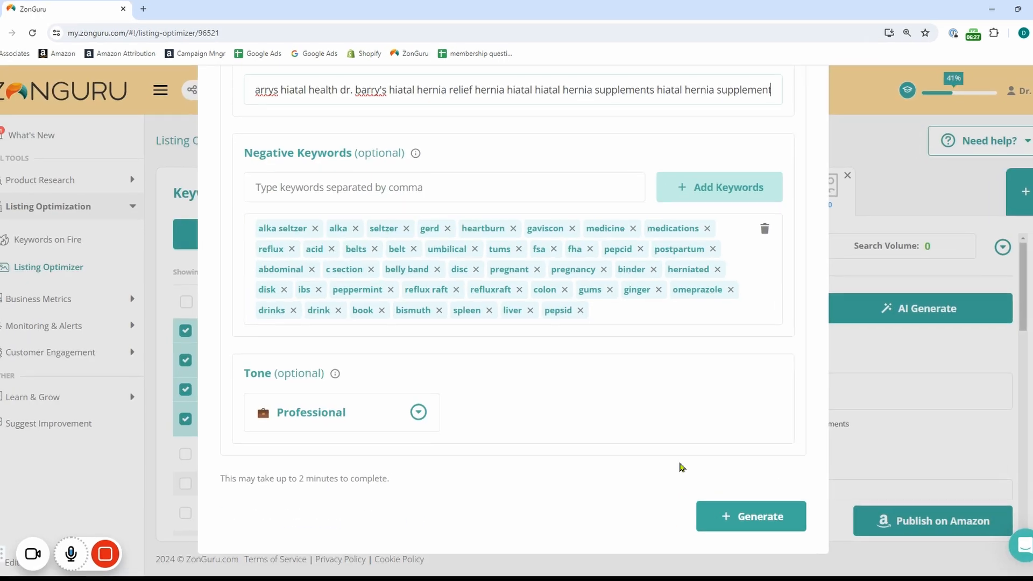
left_click(737, 508)
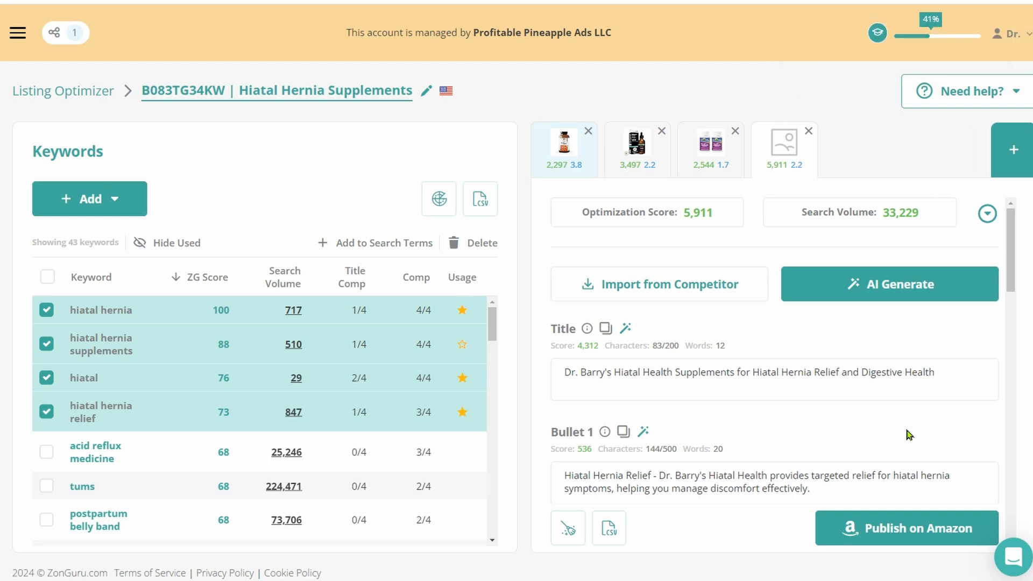
scroll(909, 435, "down", 5)
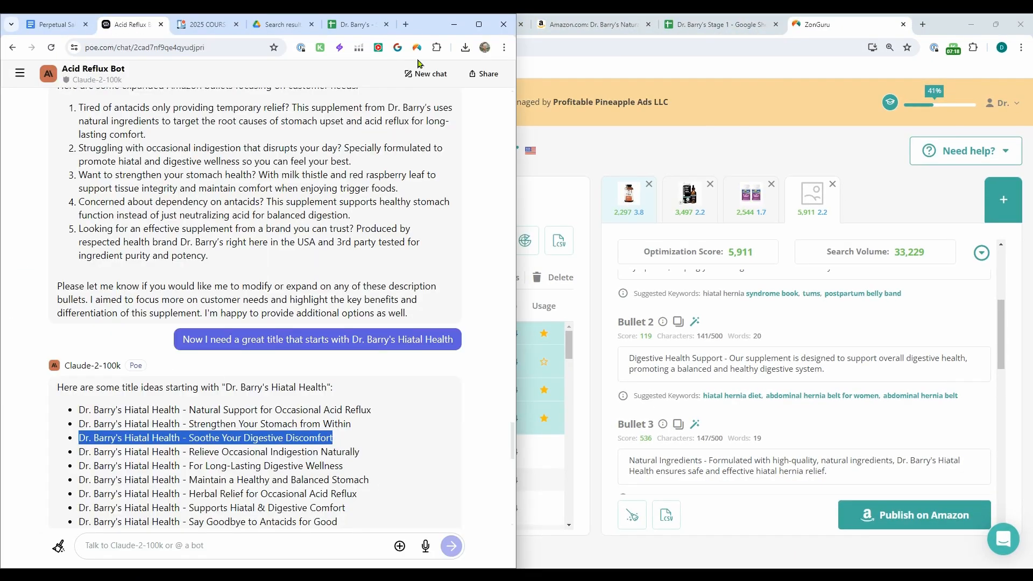
Switch to Poe's Acid Reflux Bot chat and begin a message: "Allright. Act like a copywriting specialists in the health and wellness space. Make sure to"
left_click(479, 24)
scroll(433, 401, "down", 10)
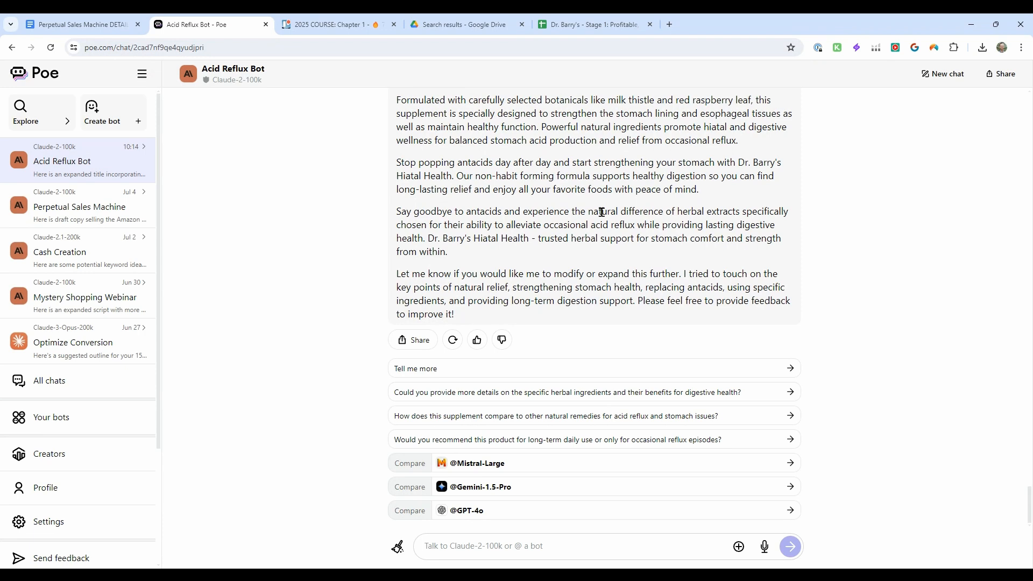
key("alt+Tab")
key("alt+Tab")
left_click(535, 541)
type("Allright.  Act li")
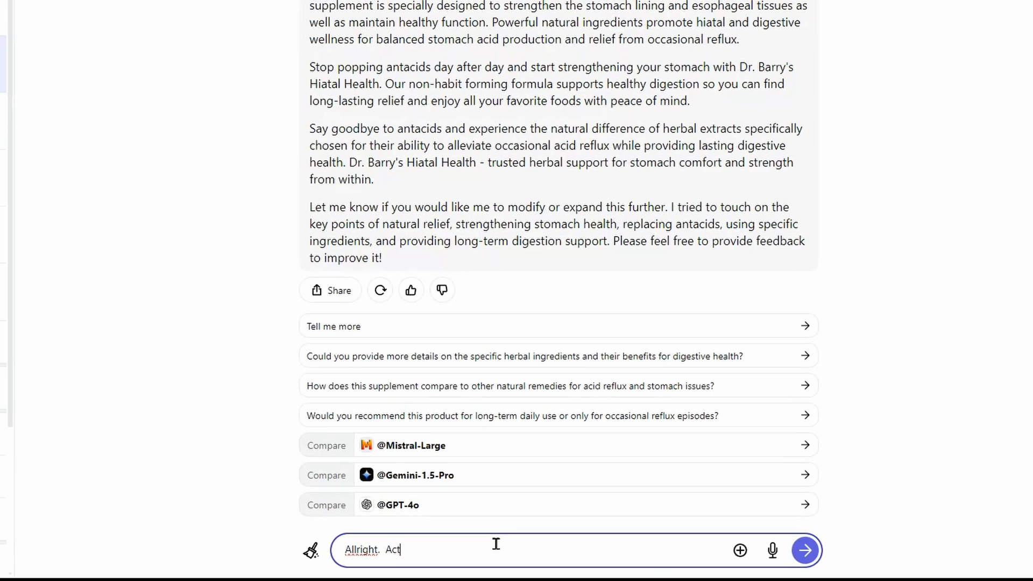
type("ke a copywri")
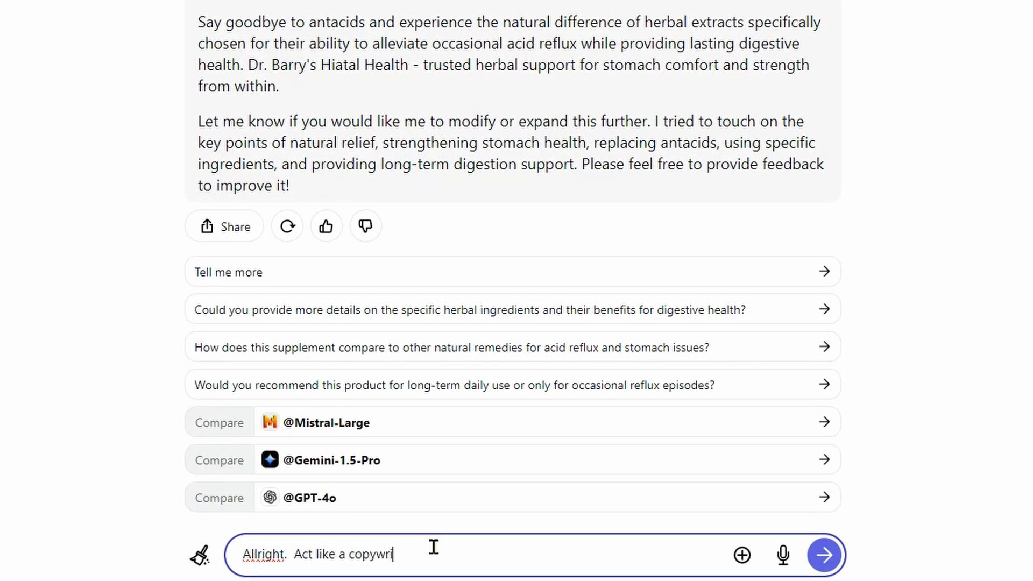
type("ting specialists in the healtha nd")
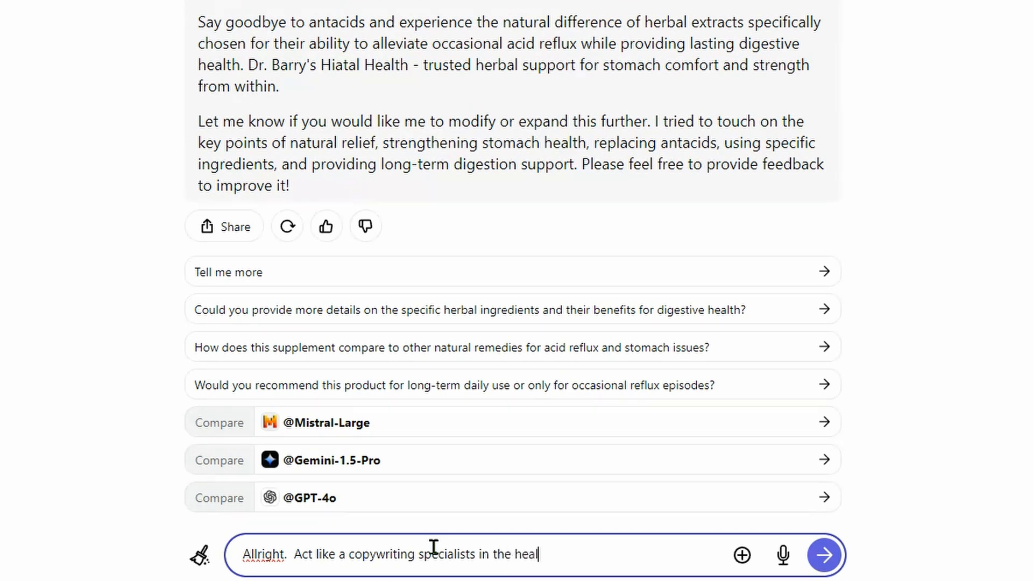
key("BackSpace")
key("BackSpace")
key("BackSpace")
key("BackSpace")
type("and wellness space.  M")
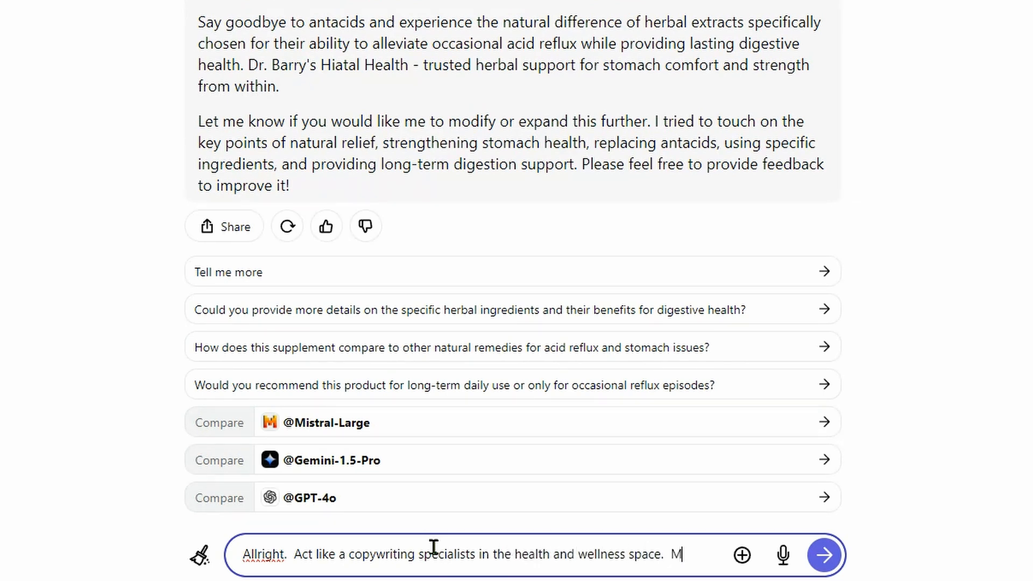
type("ake sure to f")
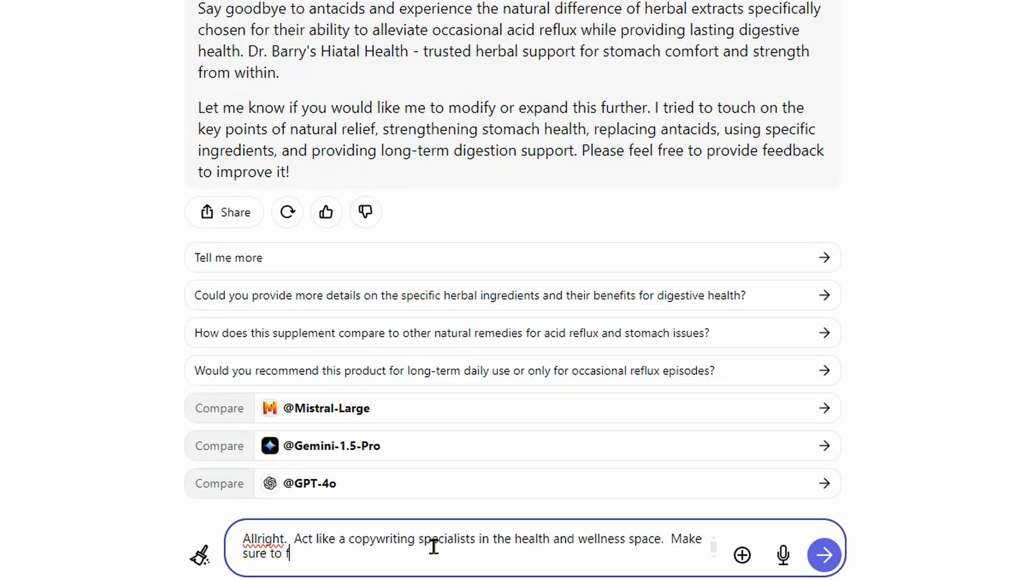
type("ollow FDA Struct")
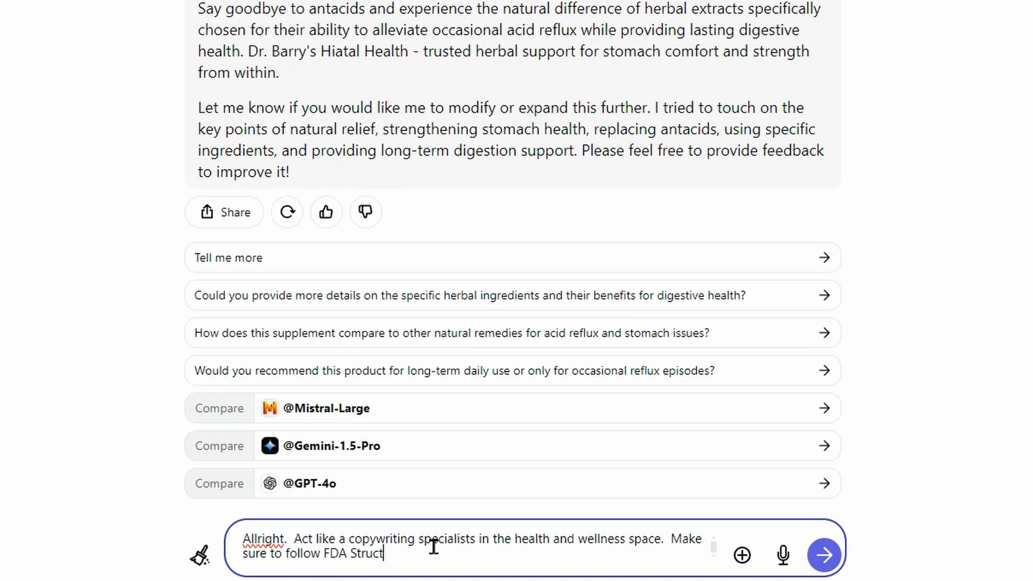
type("ure function claims for ")
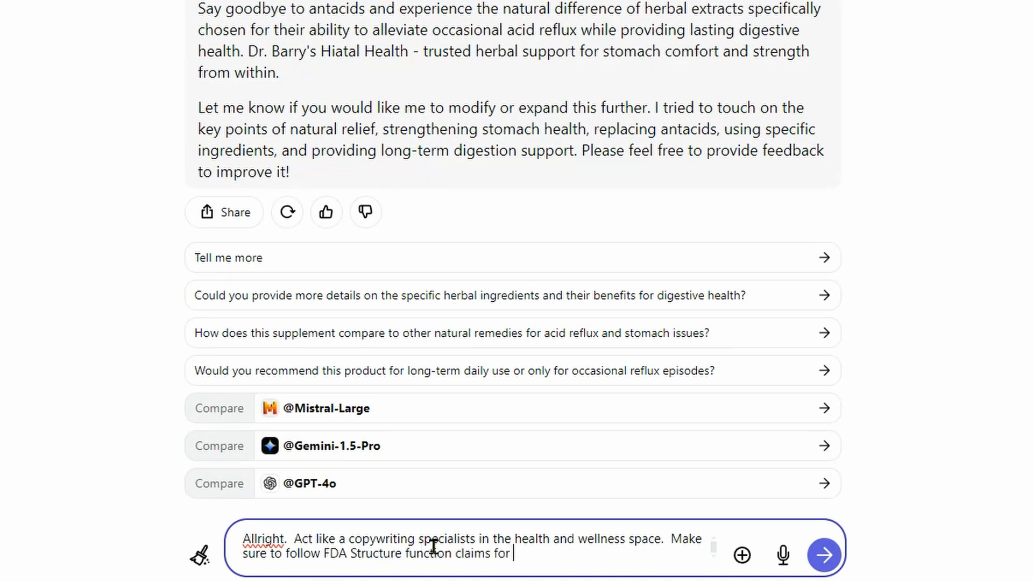
type("my produc")
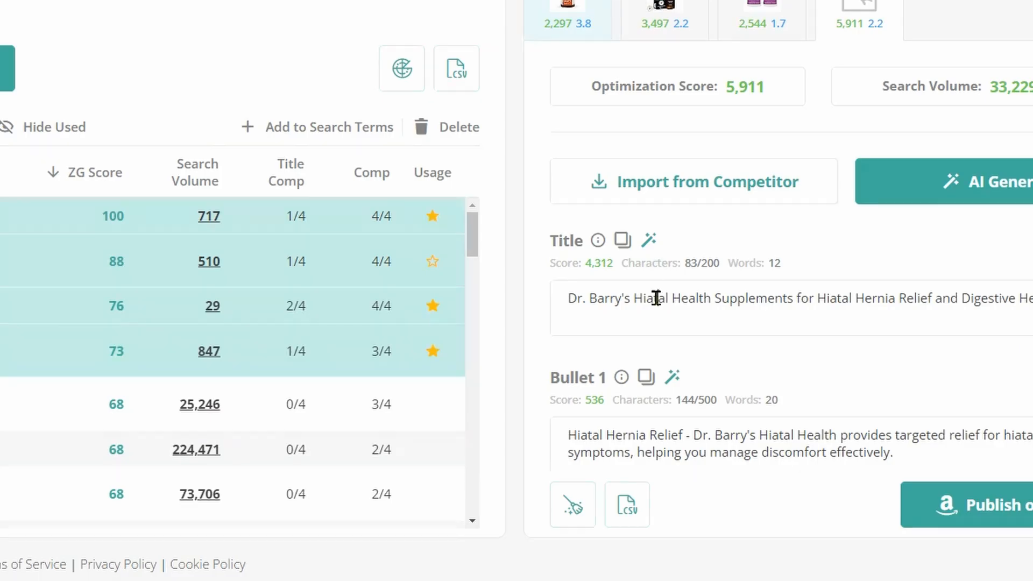
Copy the generated title and Bullet 1 from the ZonGuru listing into the Poe message
triple_click(653, 301)
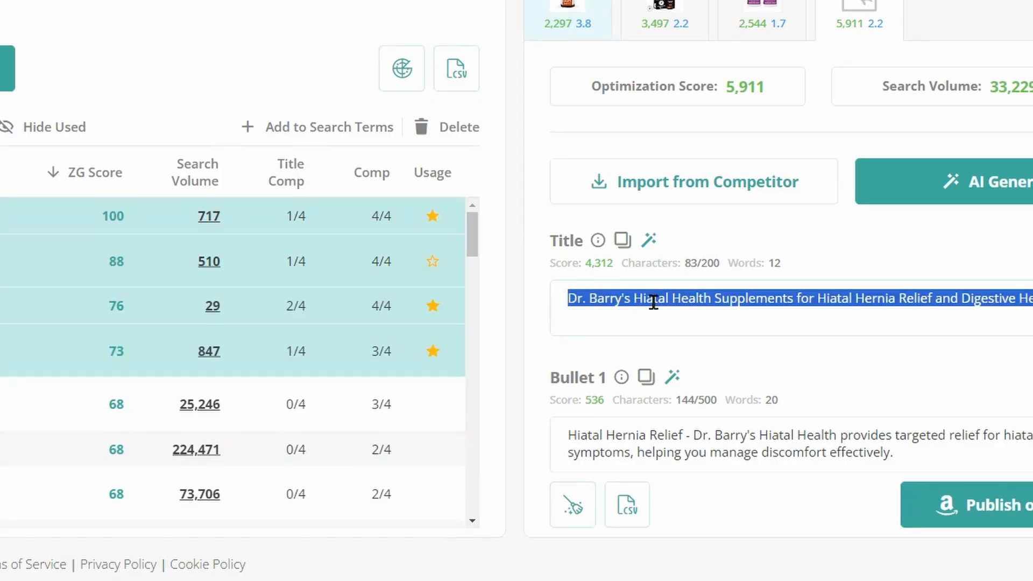
key("ctrl+c")
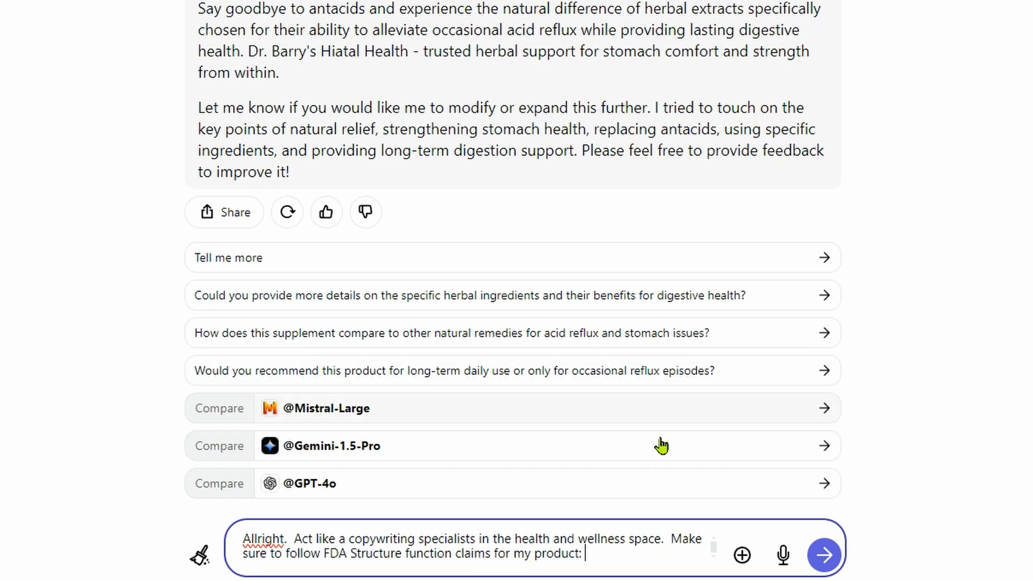
key("ctrl+v")
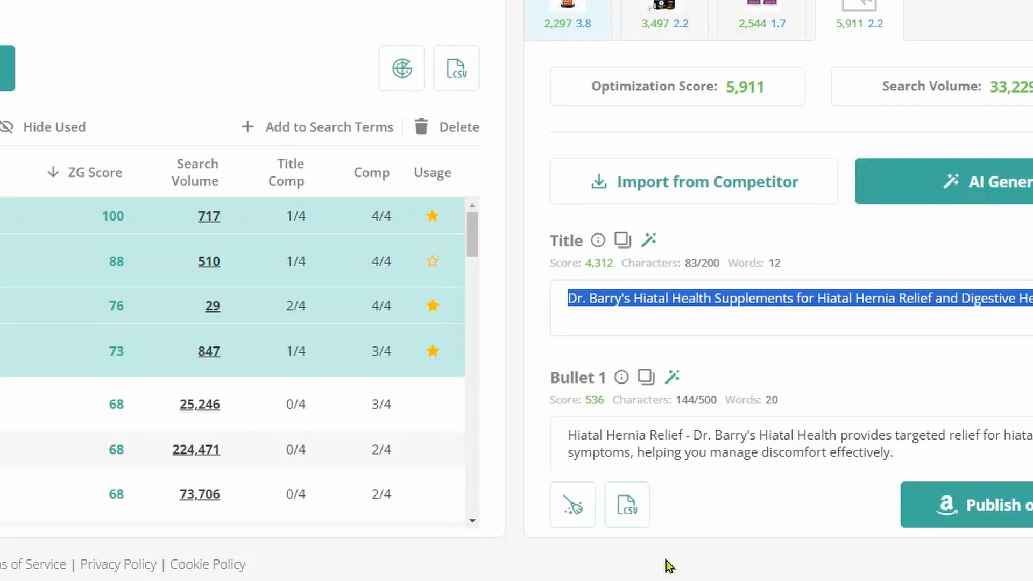
triple_click(648, 433)
key("ctrl+c")
key("ctrl+v")
Copy Bullets 2 and 3 of the ZonGuru listing into the Poe message as separate paragraphs
scroll(685, 337, "down", 5)
triple_click(685, 336)
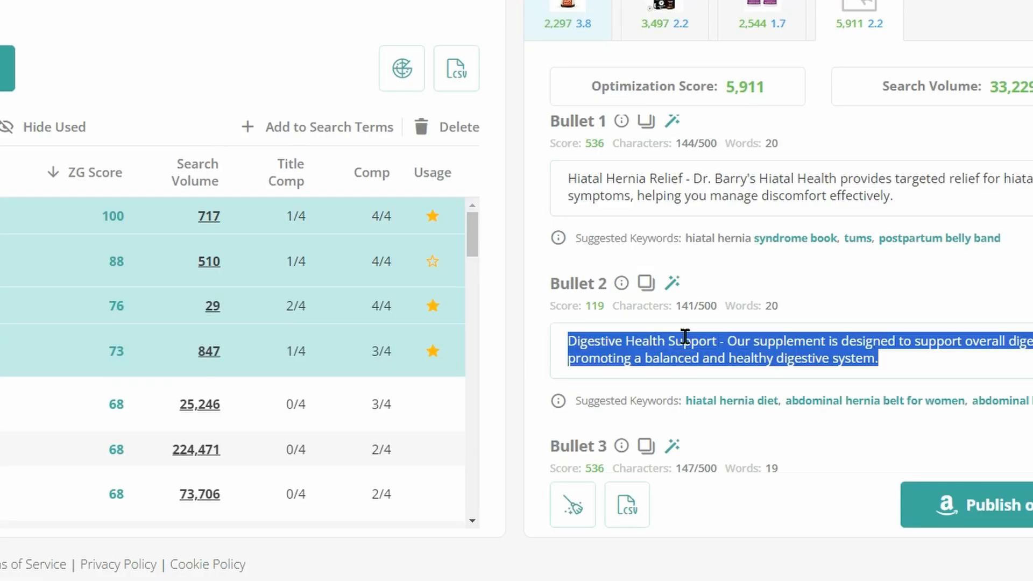
key("ctrl+c")
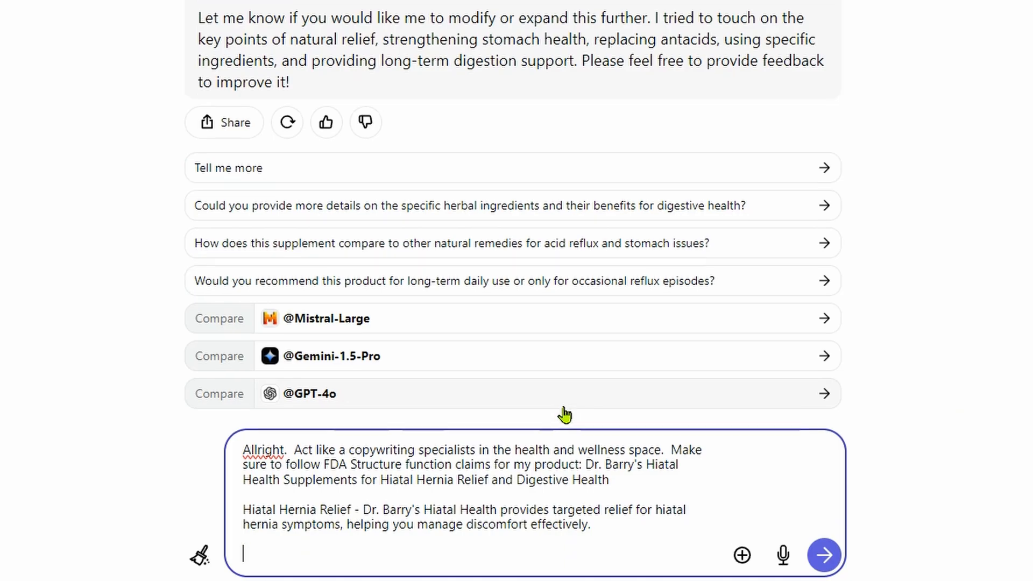
key("ctrl+v")
scroll(722, 164, "down", 5)
triple_click(722, 164)
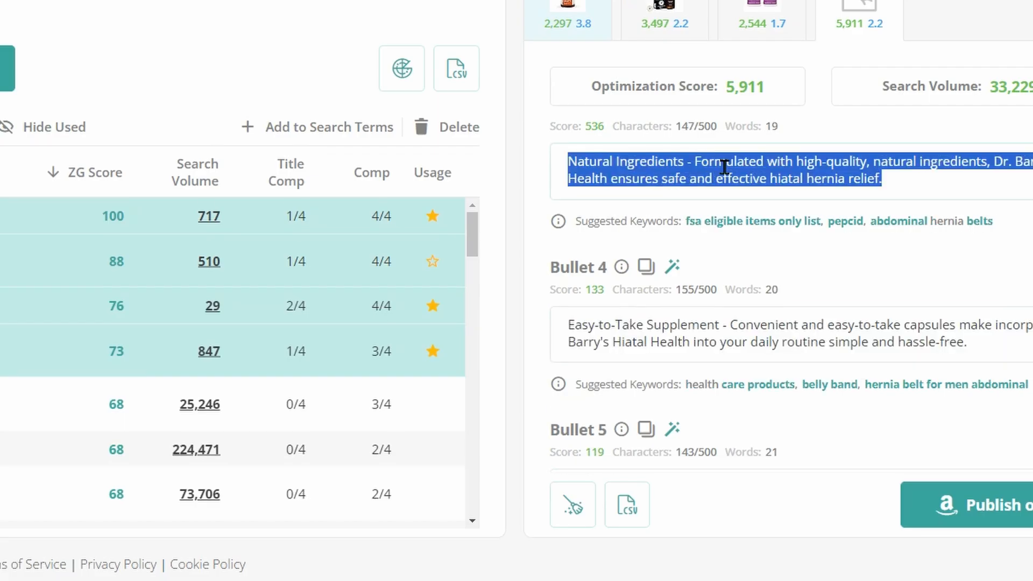
key("shift+Return")
key("shift+Return")
triple_click(673, 401)
key("ctrl+v")
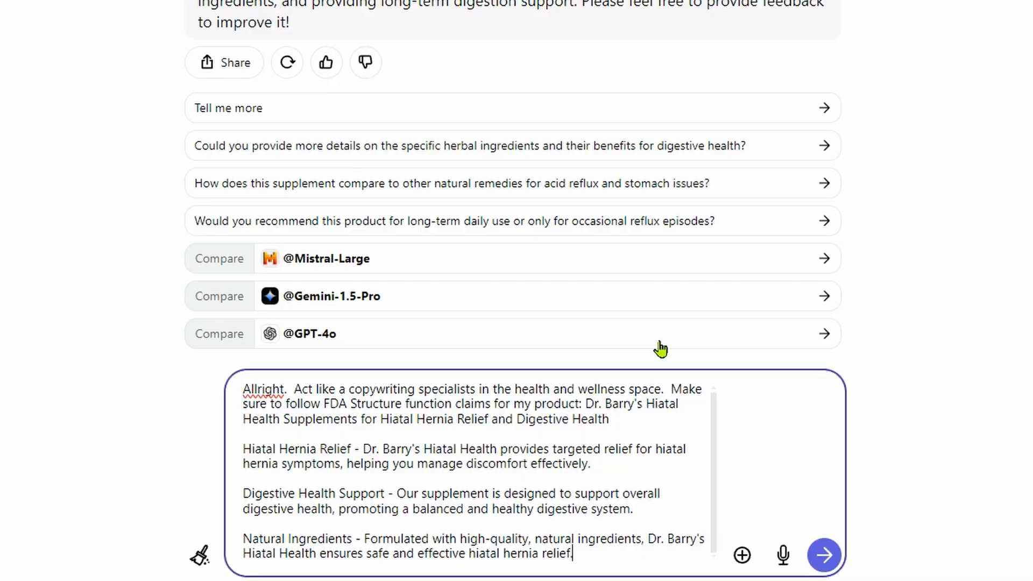
Copy Bullet 5, "Expert Formulation", from the ZonGuru listing into the Poe message
scroll(696, 243, "down", 5)
triple_click(697, 243)
key("ctrl+c")
key("ctrl+v")
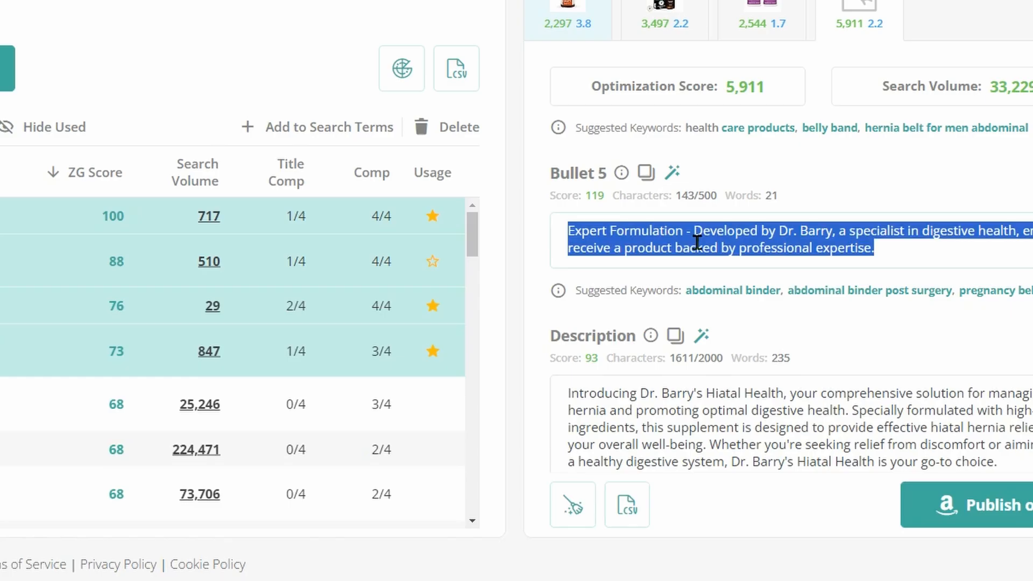
Copy the full generated description from the ZonGuru listing to the end of the Poe message
scroll(694, 242, "down", 3)
double_click(695, 253)
key("ctrl+a")
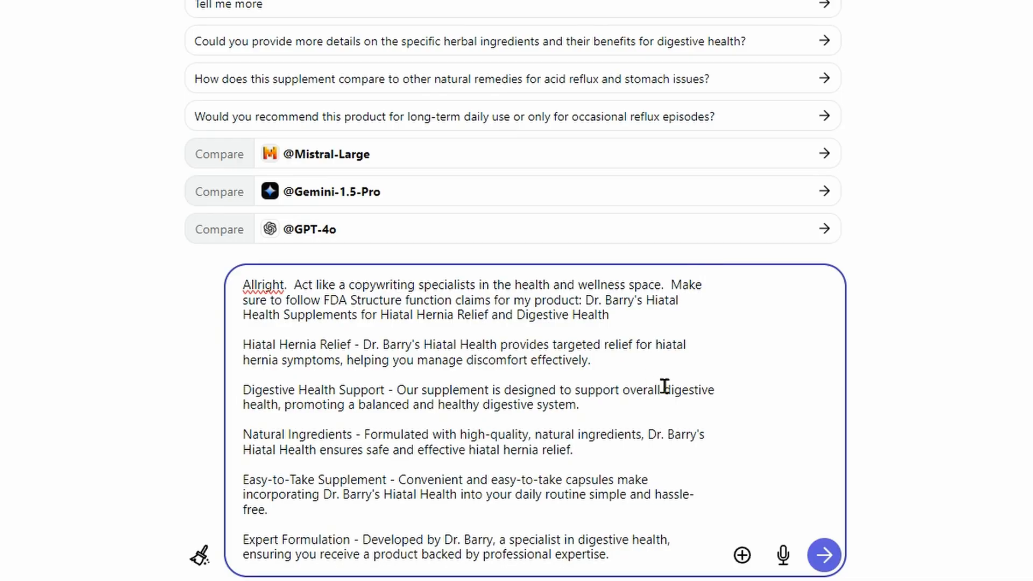
key("shift+Return")
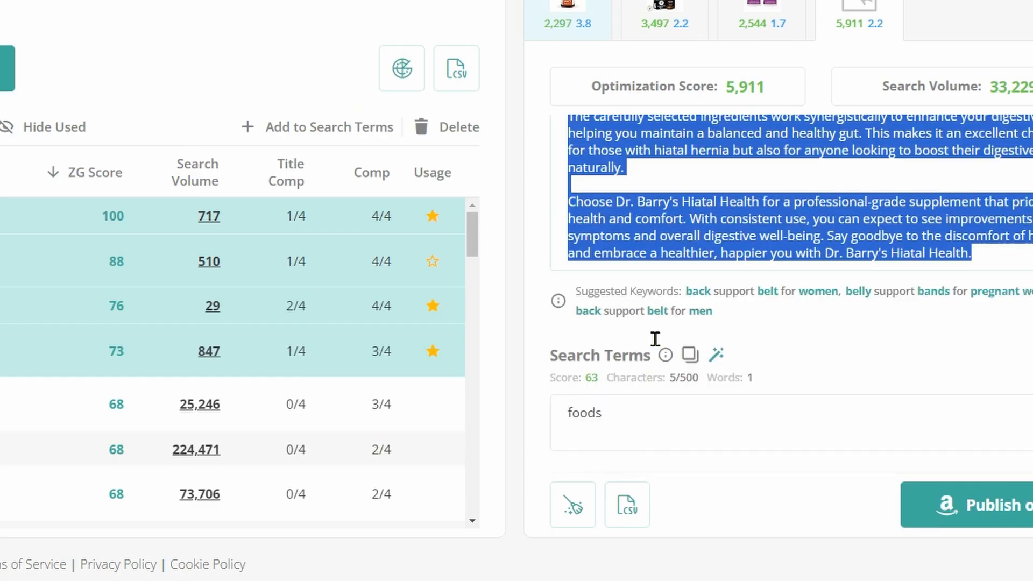
left_click(639, 401)
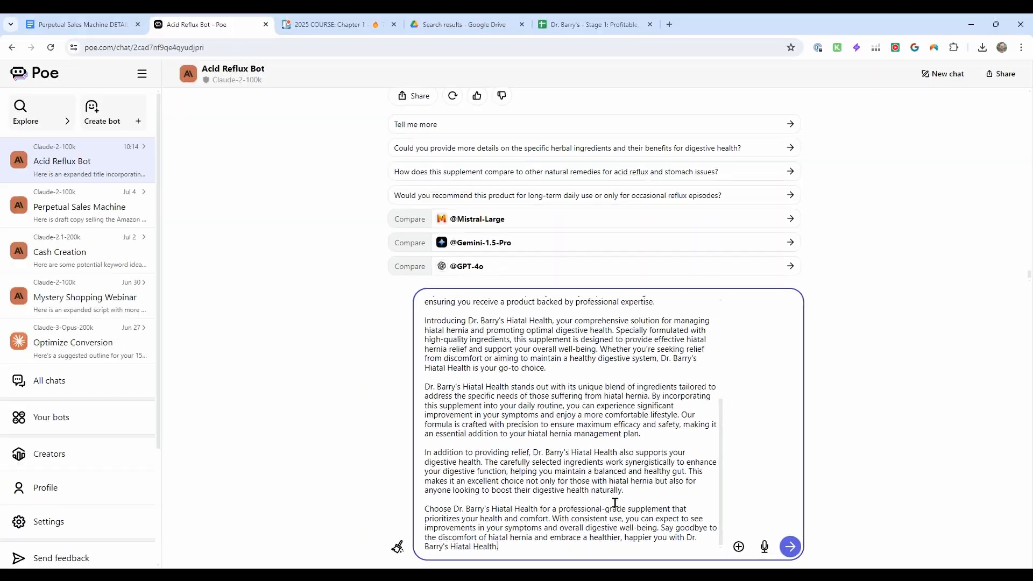
Look at the AI Generate options for Bullet 1 in ZonGuru and close them without generating
scroll(619, 495, "up", 3)
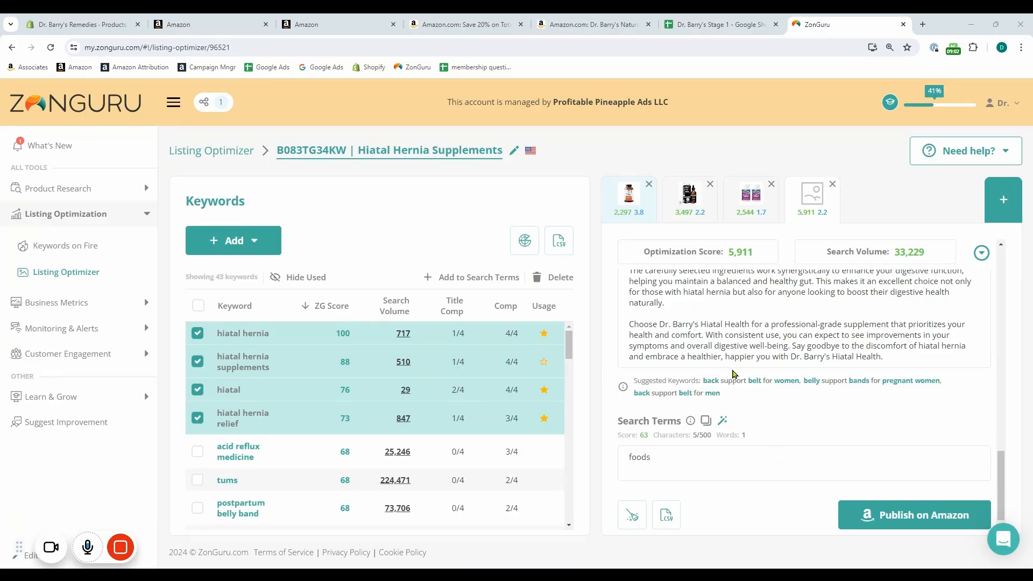
scroll(735, 373, "up", 10)
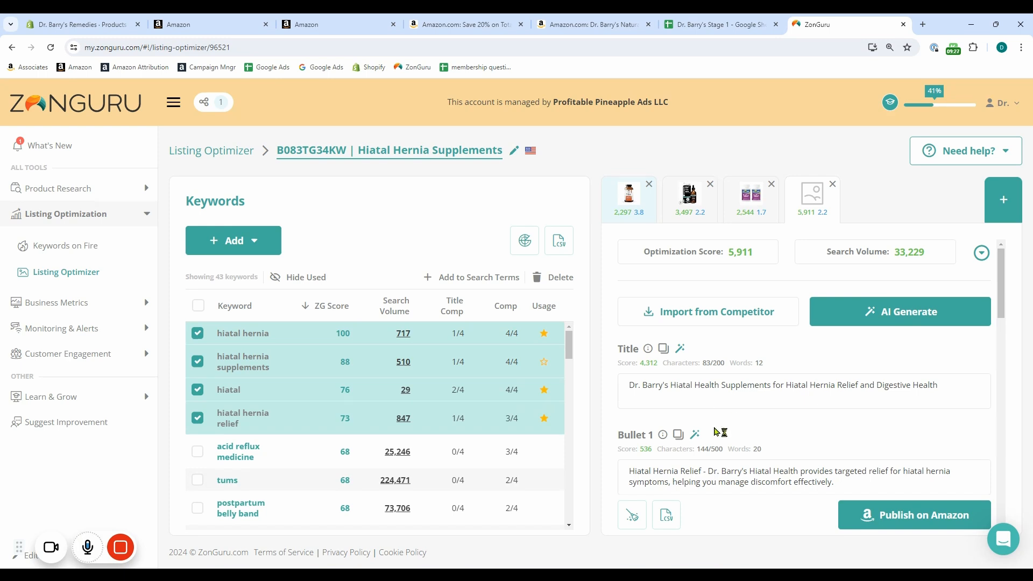
left_click(694, 435)
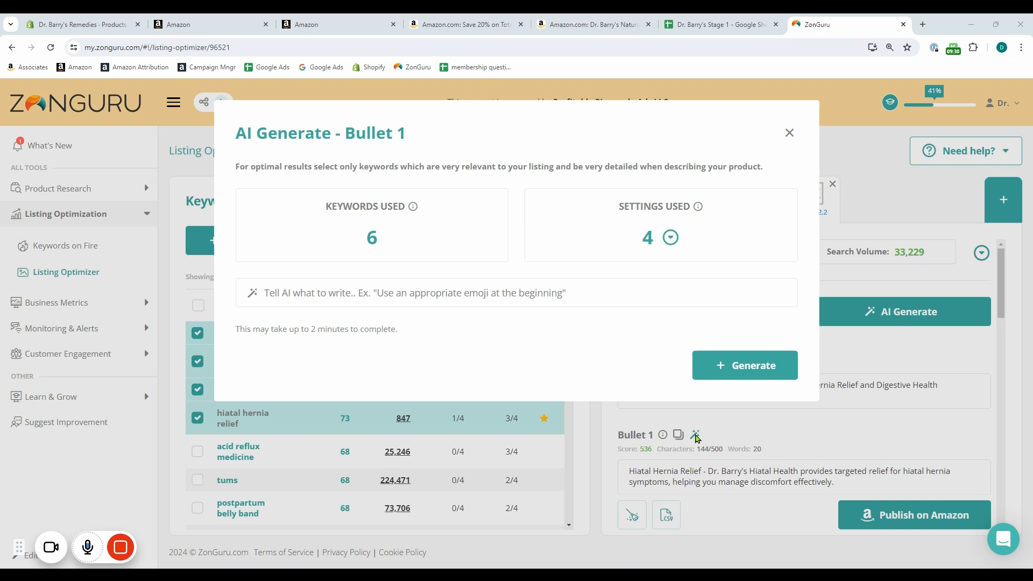
left_click(790, 133)
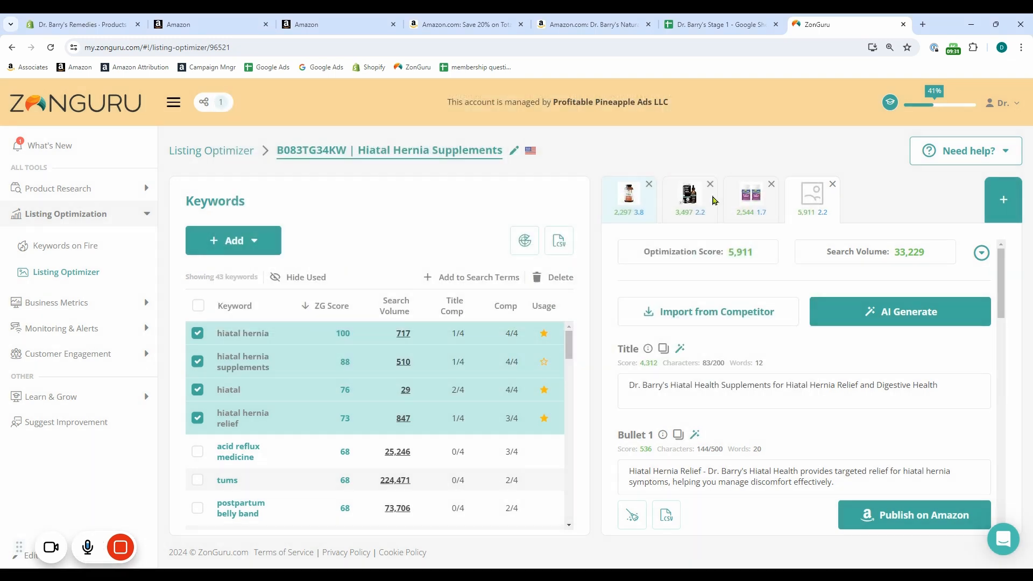
Switch to Poe and remove the opening word "Allright." from the drafted message
key("alt+Tab")
scroll(636, 440, "down", 2)
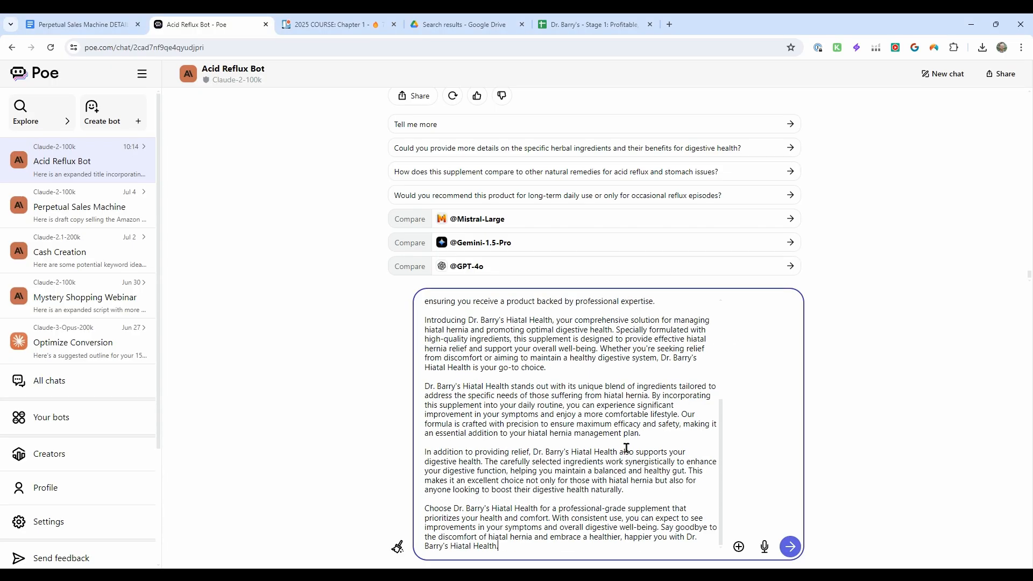
scroll(626, 448, "up", 3)
left_click(618, 283)
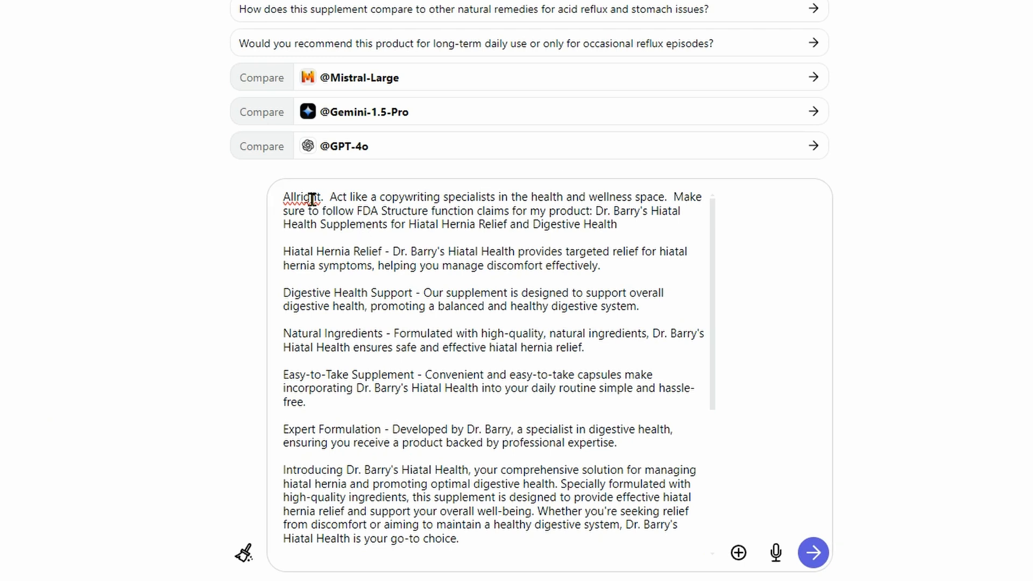
left_click_drag(283, 198, 329, 199)
key("BackSpace")
Below the product title in the message, add the line "The following are the bullets I initially came up with due to the following keywords:"
key("Down")
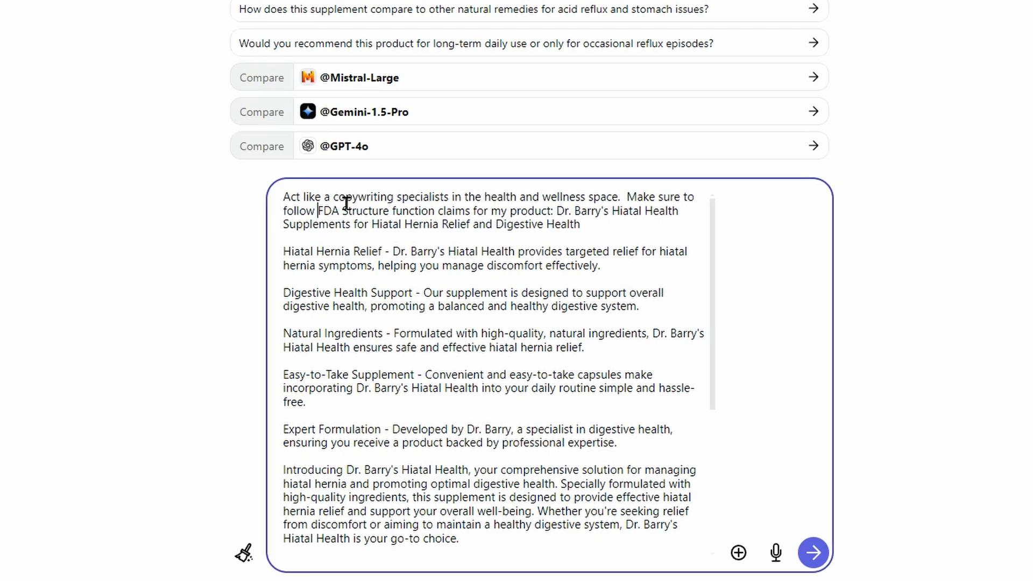
key("Down")
key("End")
key("Return")
key("Return")
type("The fo")
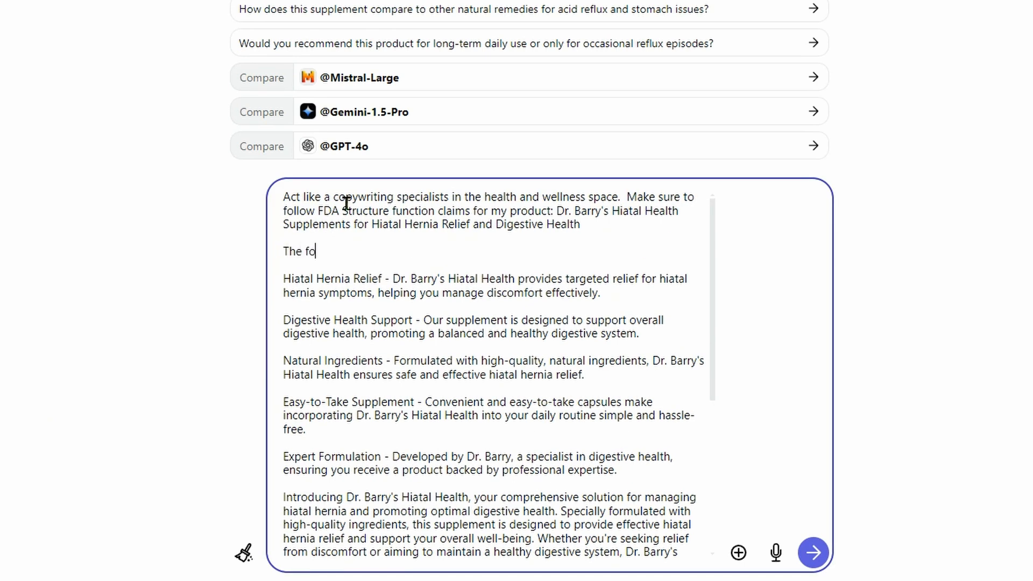
type("llowing are the bullets i")
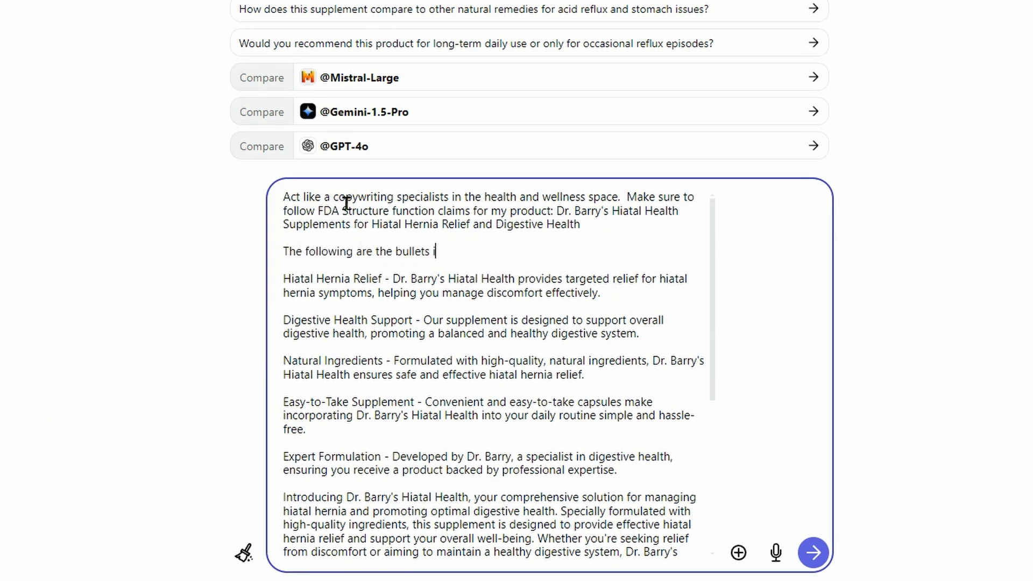
type(" initially came up with due to ")
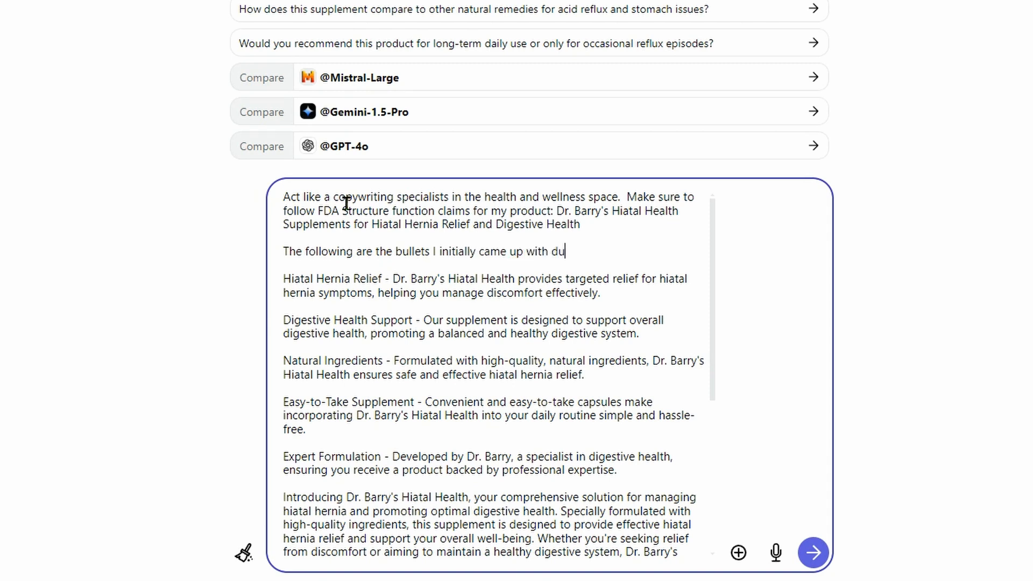
type("the following keywords:")
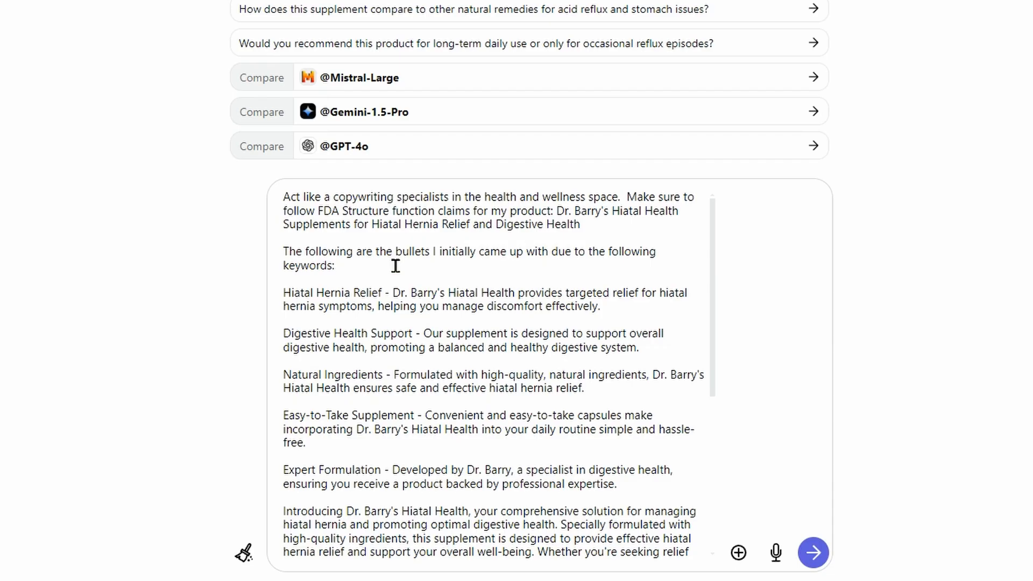
Insert the hiatal hernia keyword list from the Dr. Barry's spreadsheet after "keywords:" and start a new paragraph below it
key("ctrl+v")
key("Return")
key("Return")
Add a sentence saying the bullets lack emotion and are too focused on the benefits
type("I feee")
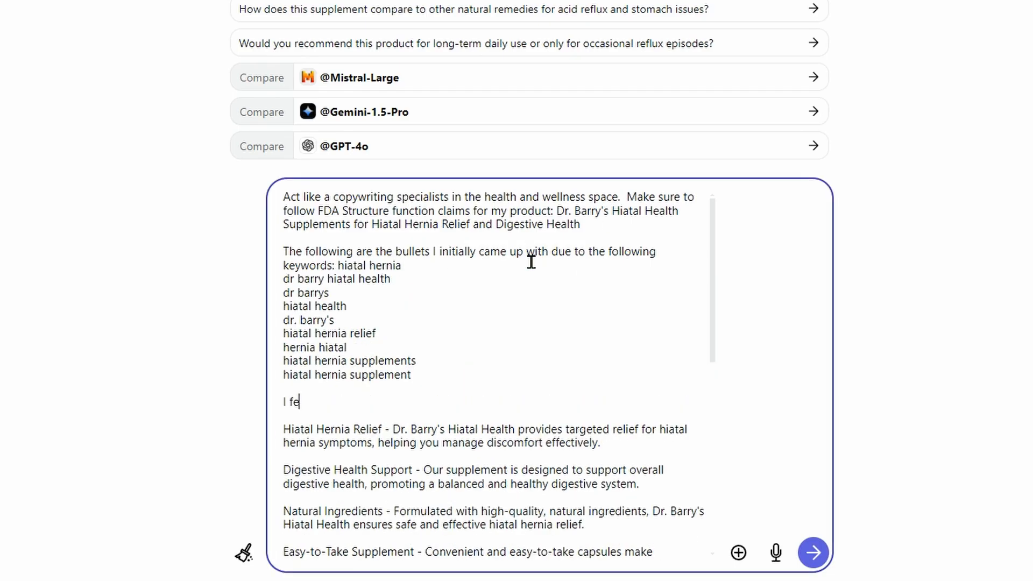
key("BackSpace")
key("BackSpace")
type("li like they ")
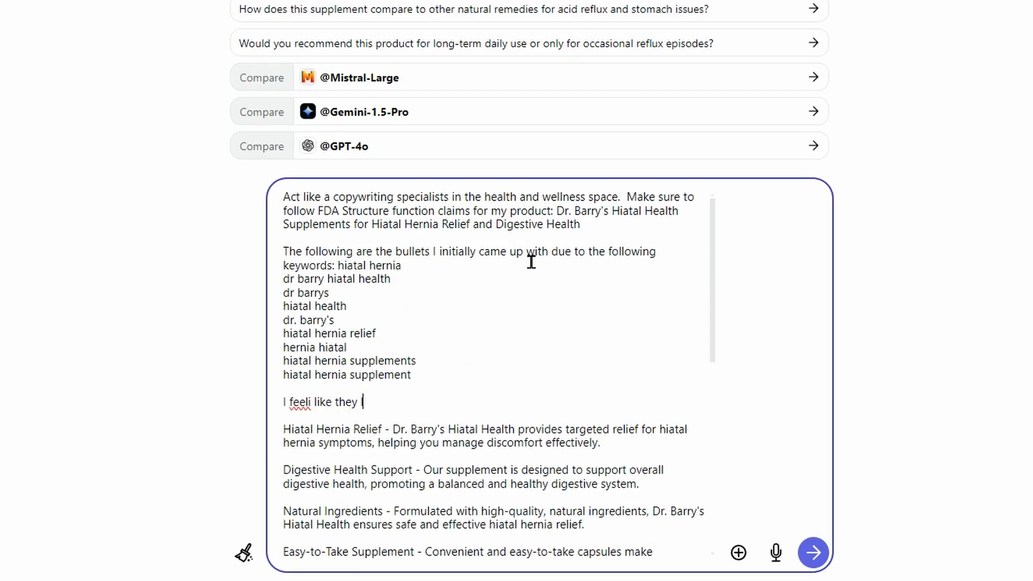
type("lack emotion and they ar")
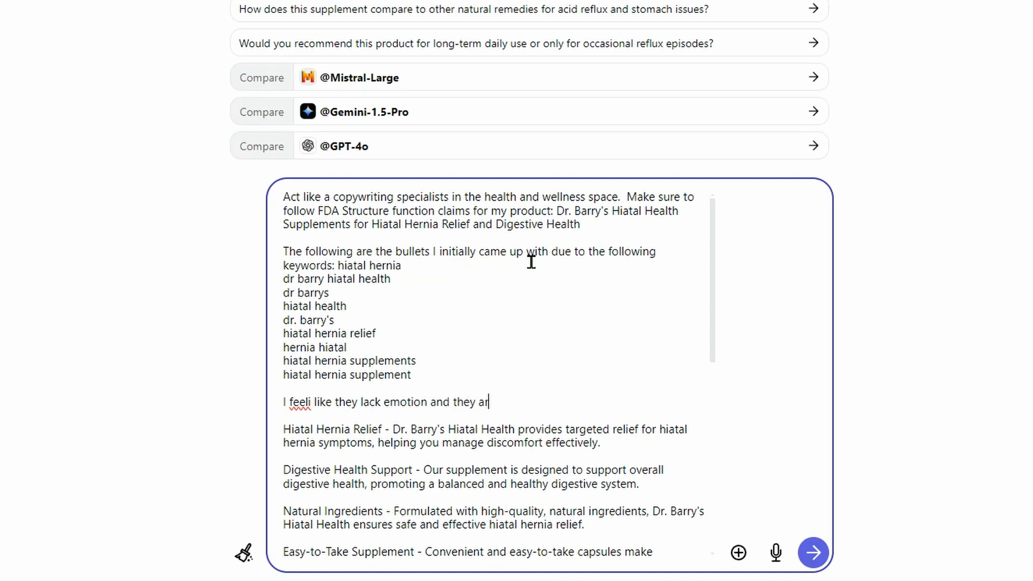
type("e too focused on")
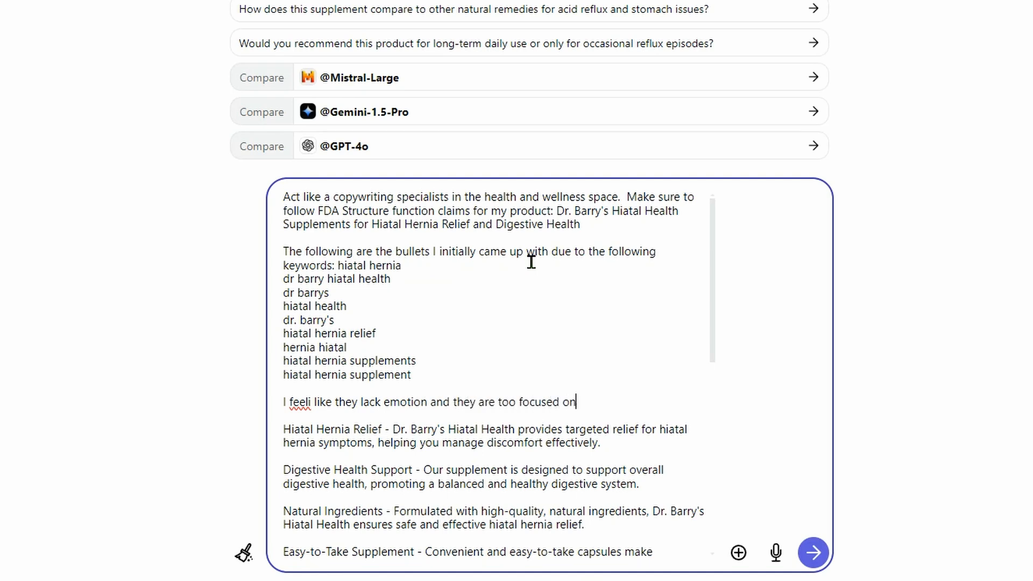
type(" the benefits. I would li")
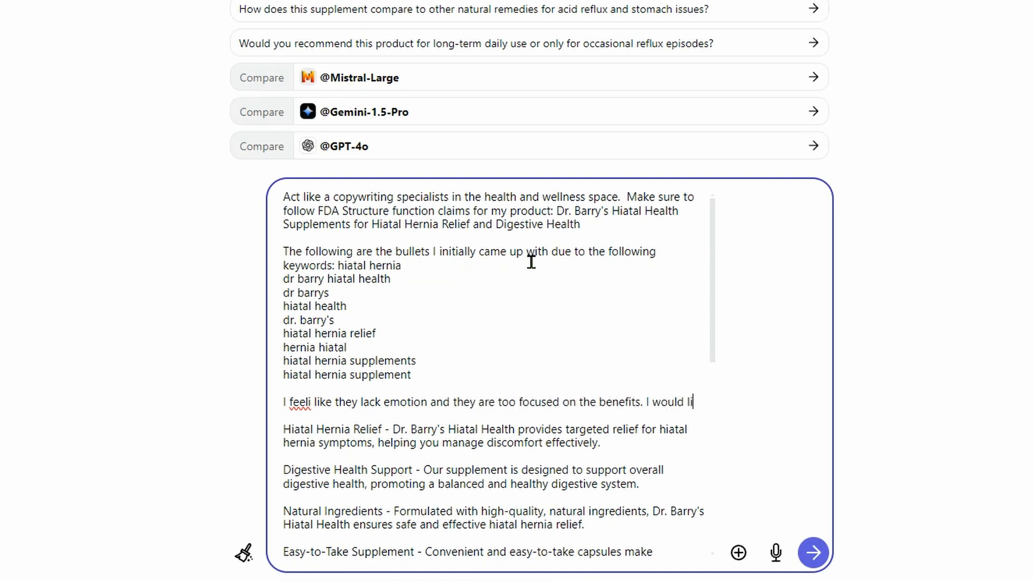
type("ke the title, bu")
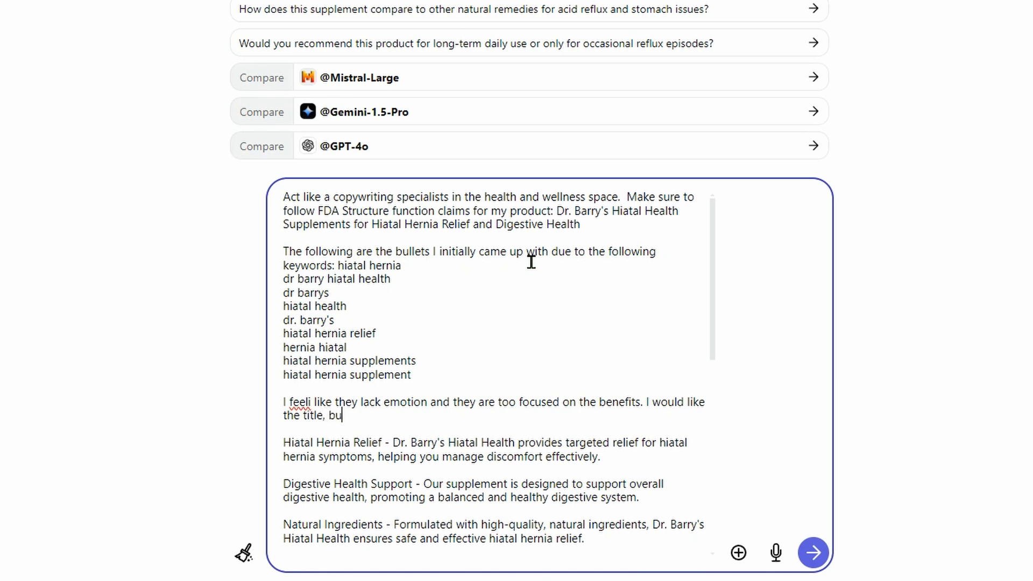
type("llets, and descr")
Add a request to have the title, bullets, and description rewritten
key("BackSpace")
type("cription req")
key("BackSpace")
type("written to r")
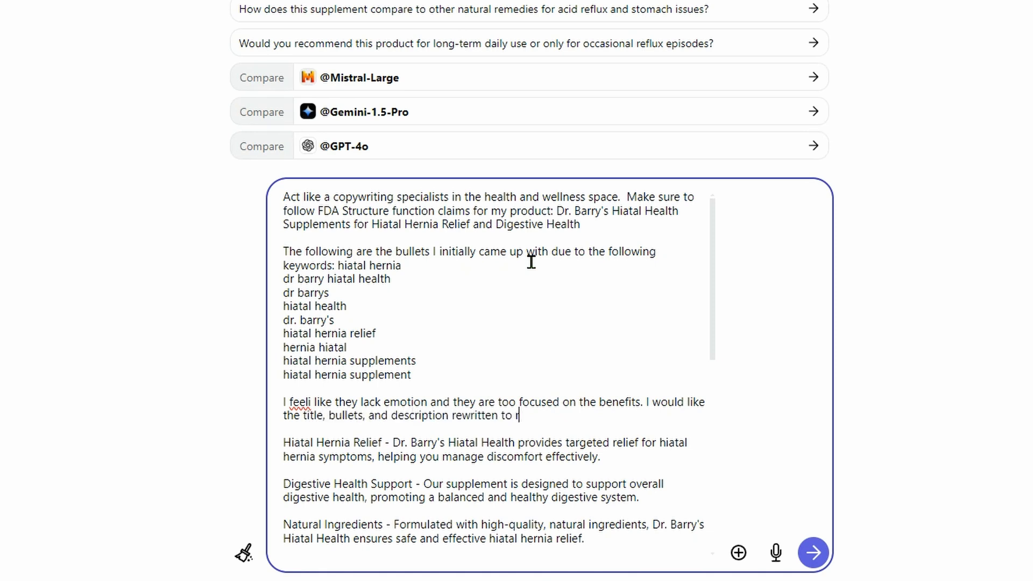
type("eally focus on the")
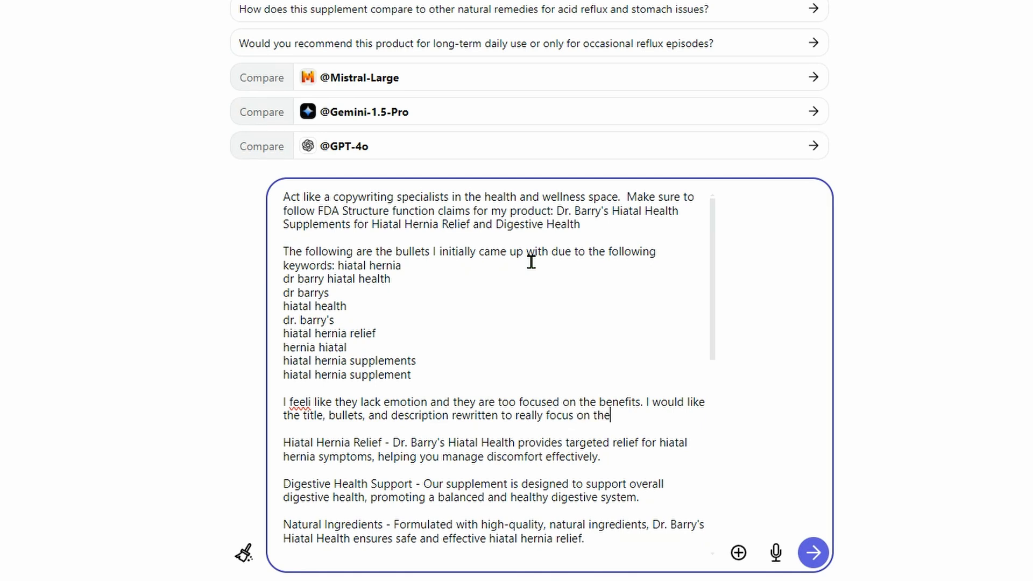
type(" BENEFITS and the apin")
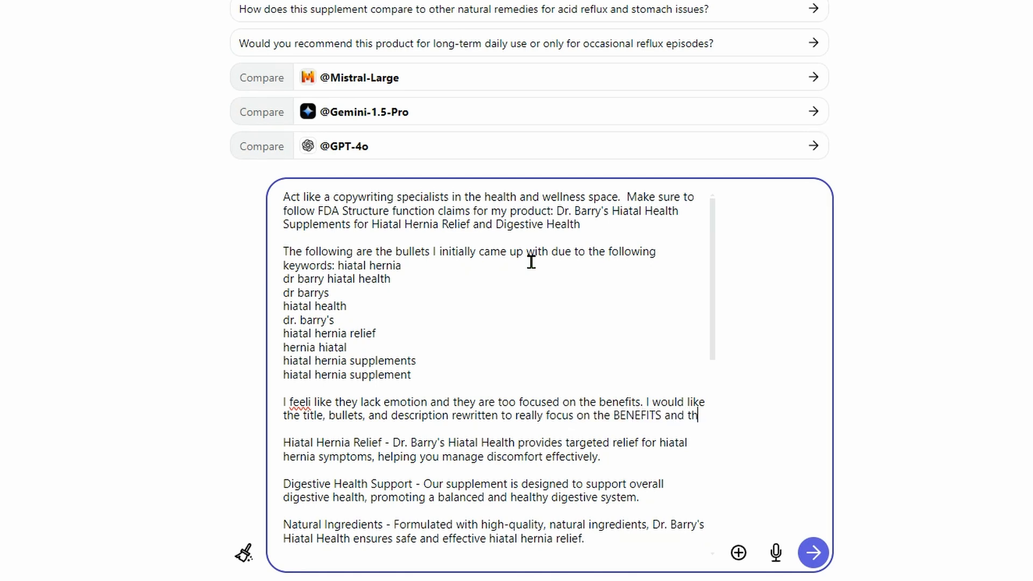
Specify a focus on the BENEFITS and the pain points being solved for hiatal hernia sufferers, and send the message
key("BackSpace")
key("BackSpace")
key("BackSpace")
key("BackSpace")
type("pain points th")
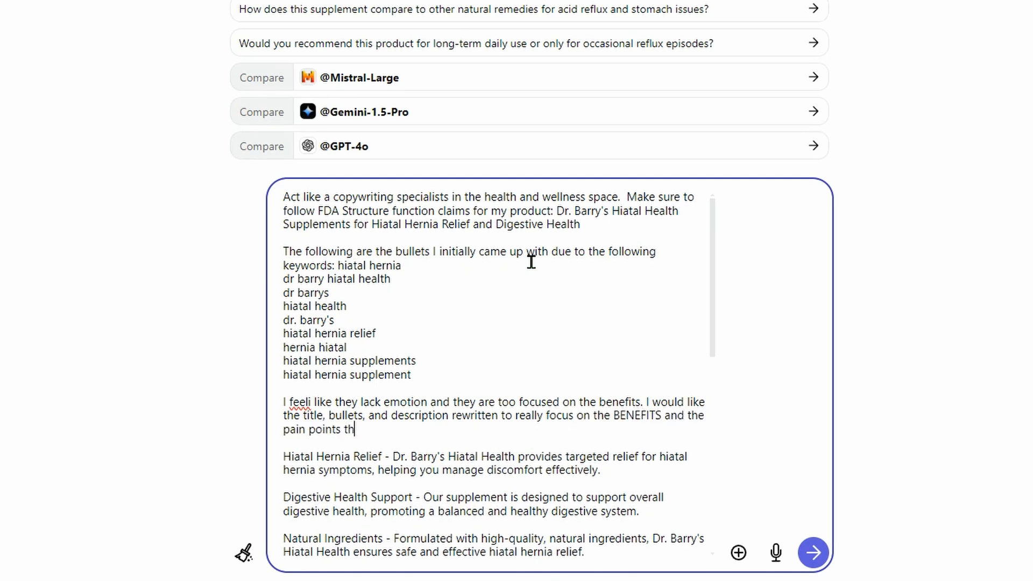
type("at we are trying t")
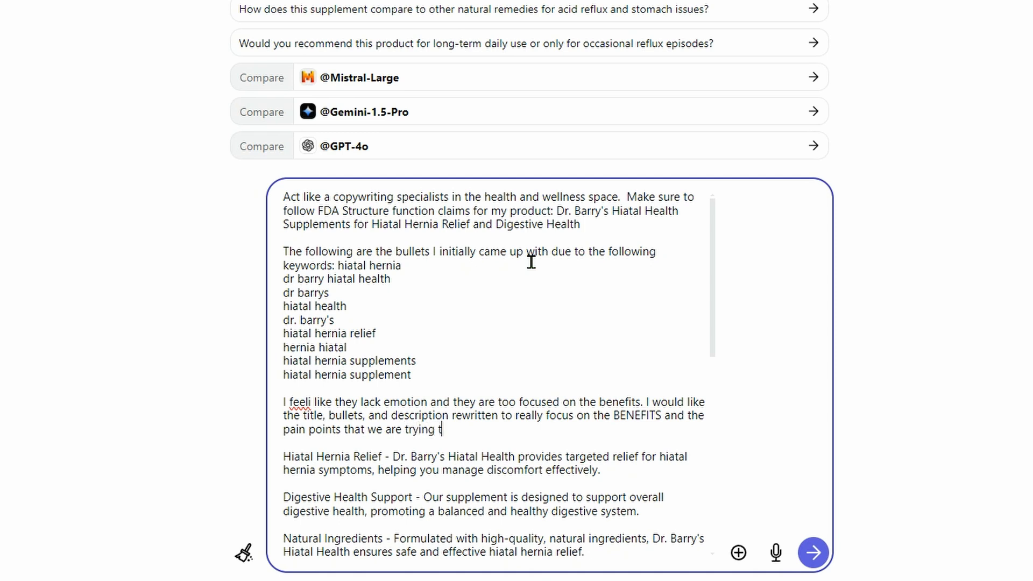
type("o solve for hiatal her")
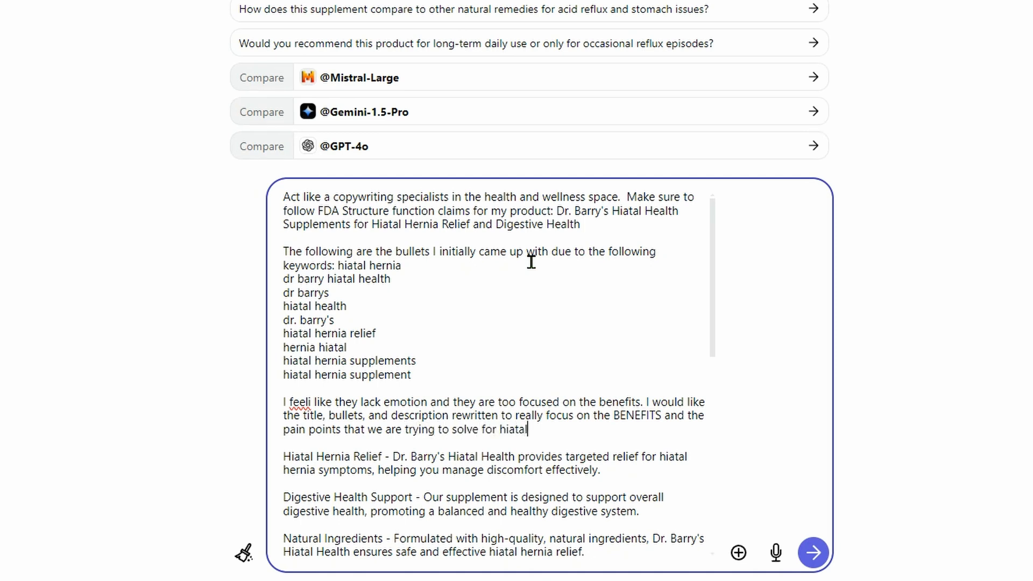
type("nia sufferers.")
key("Return")
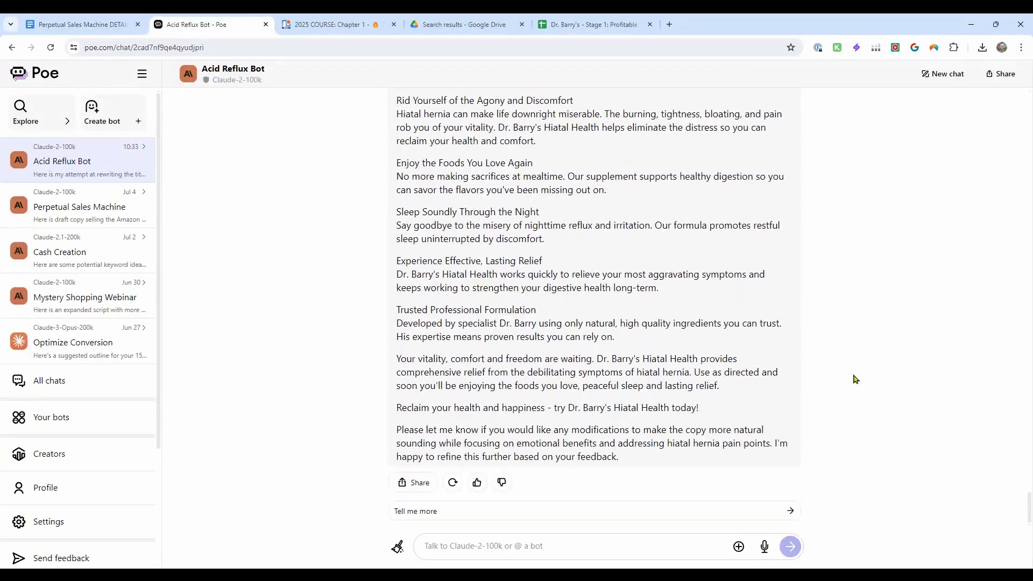
Review the rewritten copy and ask the bot to make it FDA compliant and break it down into 5 bullet points and a title
scroll(588, 311, "up", 2)
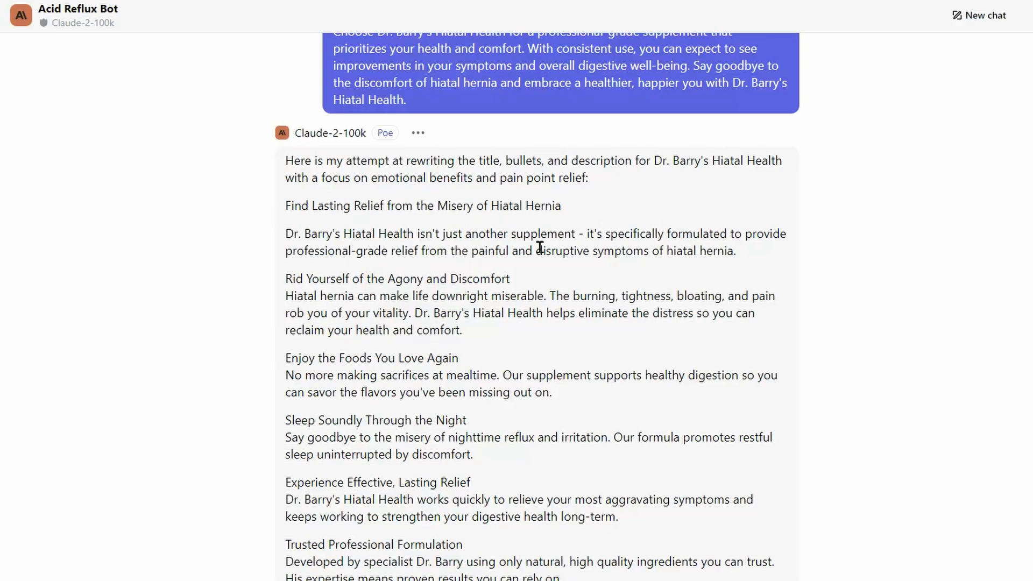
scroll(538, 371, "down", 8)
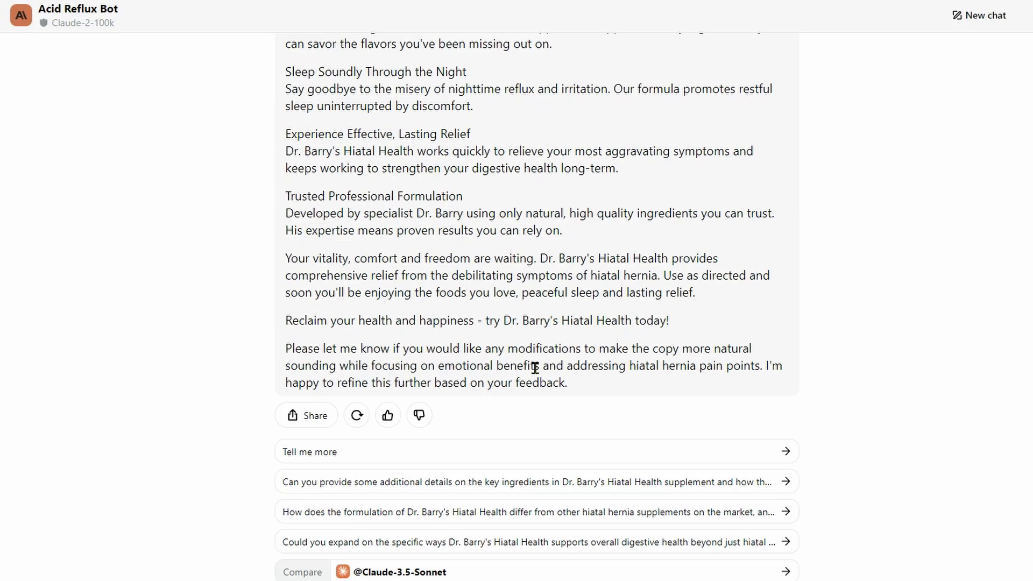
type("Make sure this is")
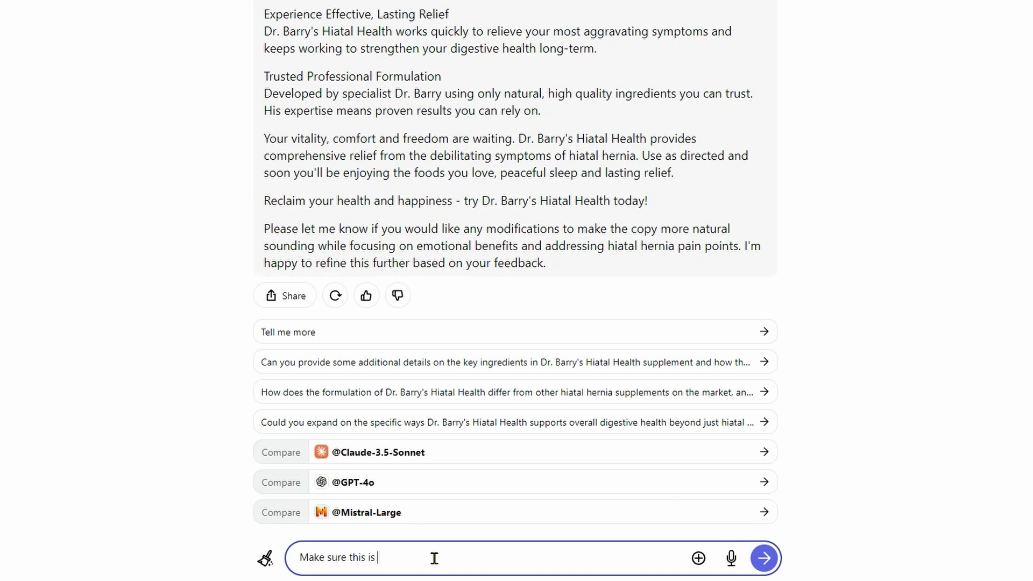
type("FDA Copmliant.  And break this down")
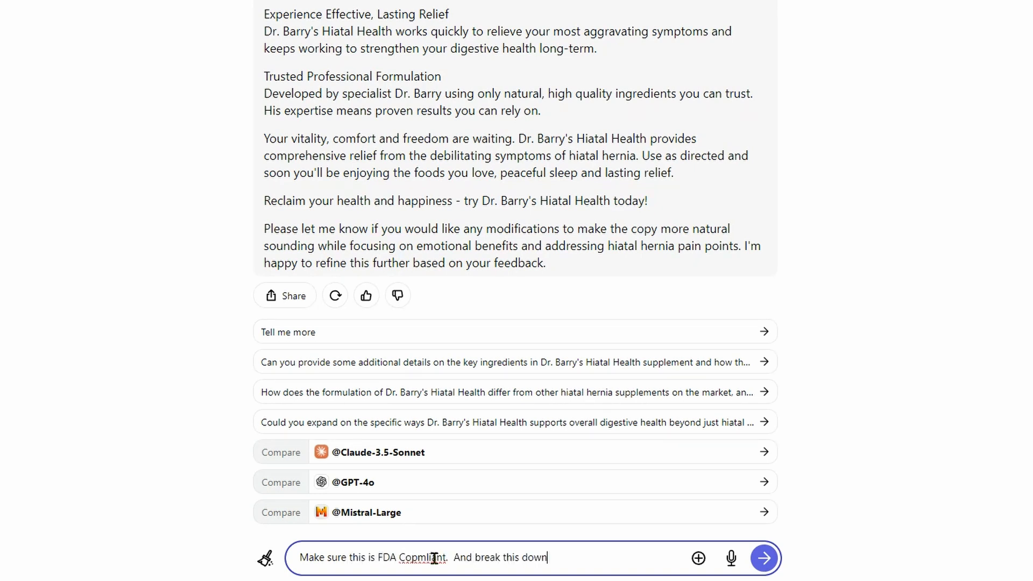
type(" into 5 bullet points and a tit")
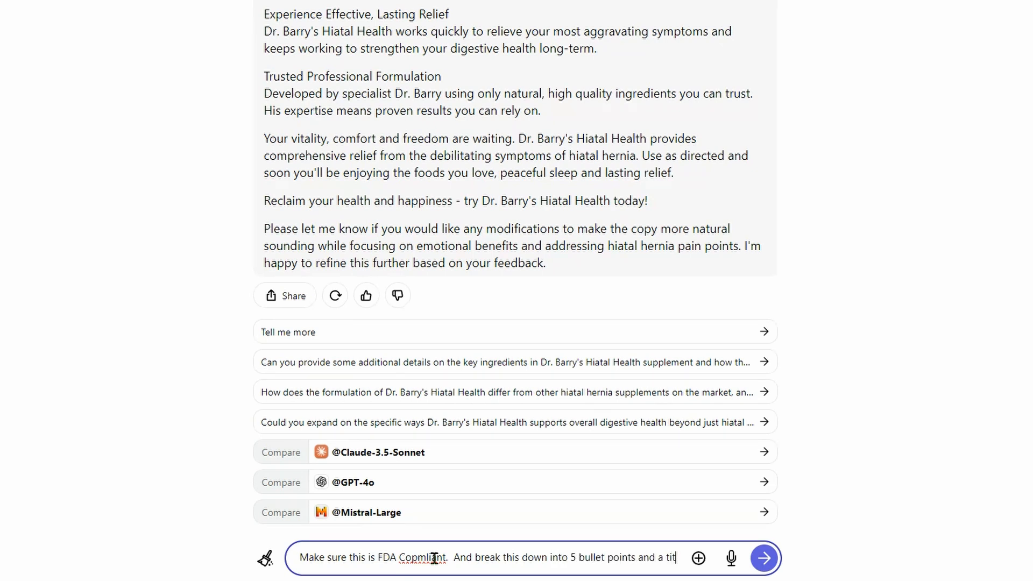
type("le")
key("Return")
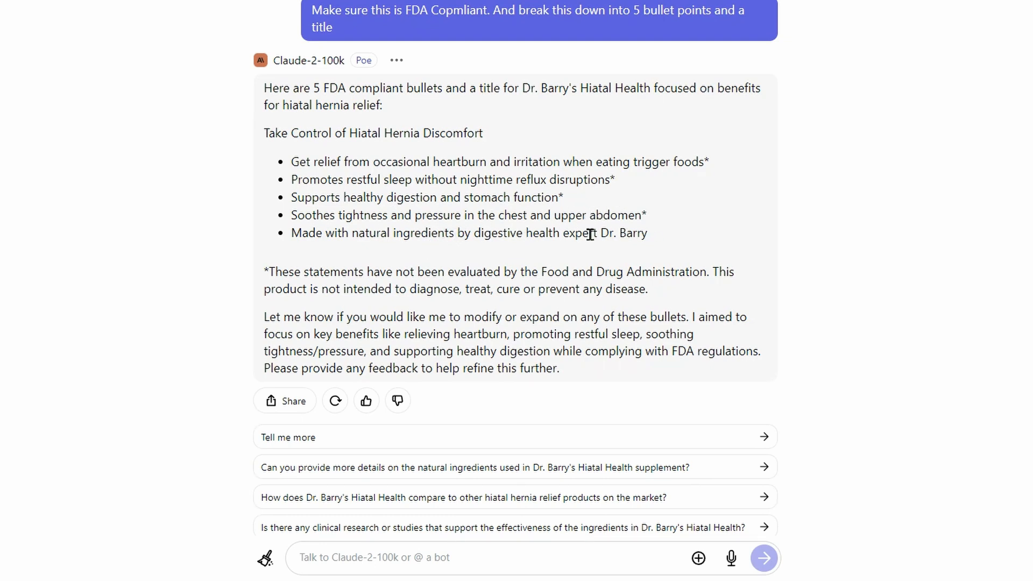
Ask the bot to expand the bullets with ingredient information: Milk Thistle, Red raspberry leaf, Manganese, Raw Spleen Concentrate, Quercetin, Black Currant Oil, Vitamin C
left_click(396, 548)
type("E")
type("xpa")
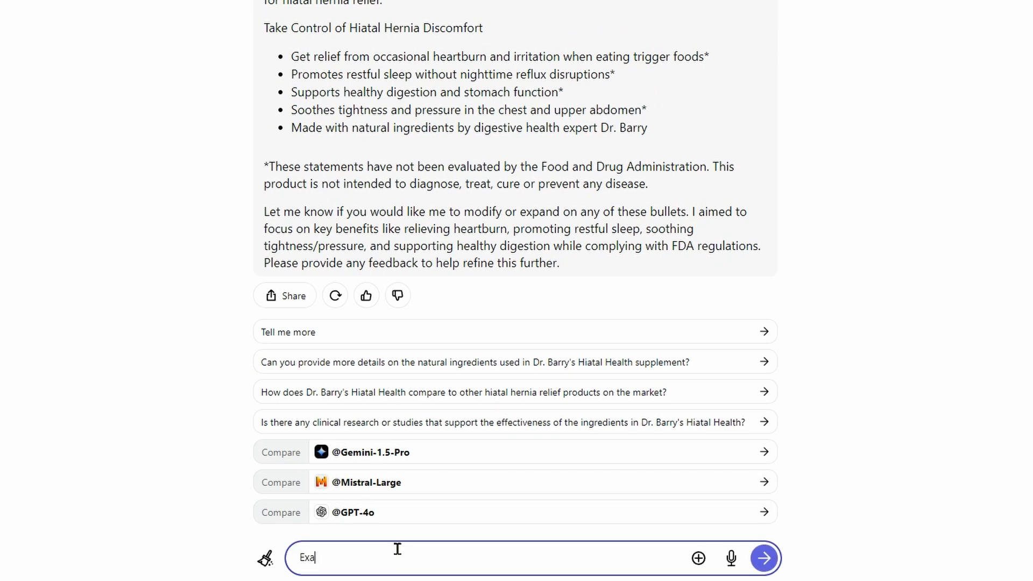
key("BackSpace")
type("pand on these")
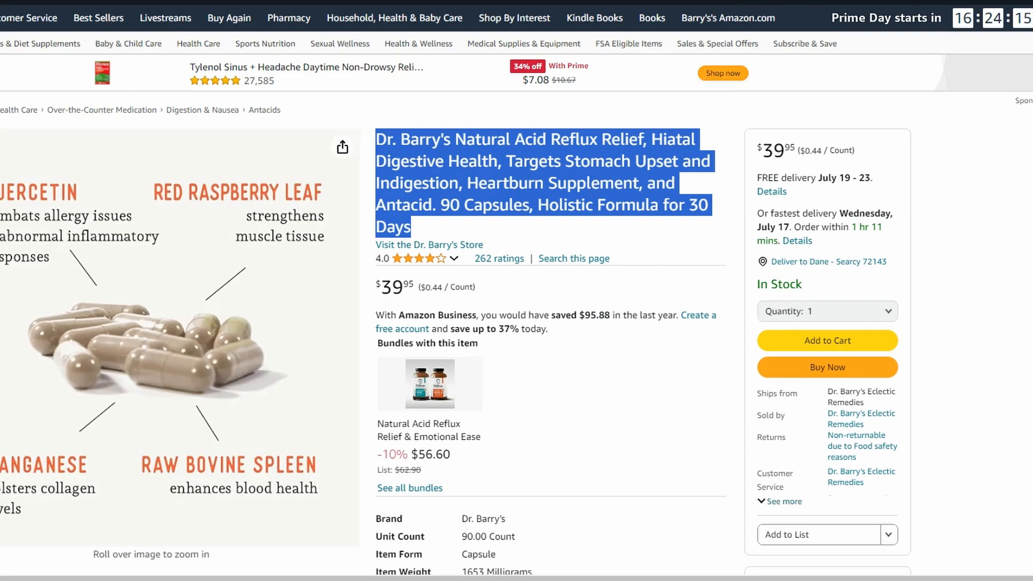
scroll(546, 321, "down", 3)
left_click_drag(376, 399, 711, 399)
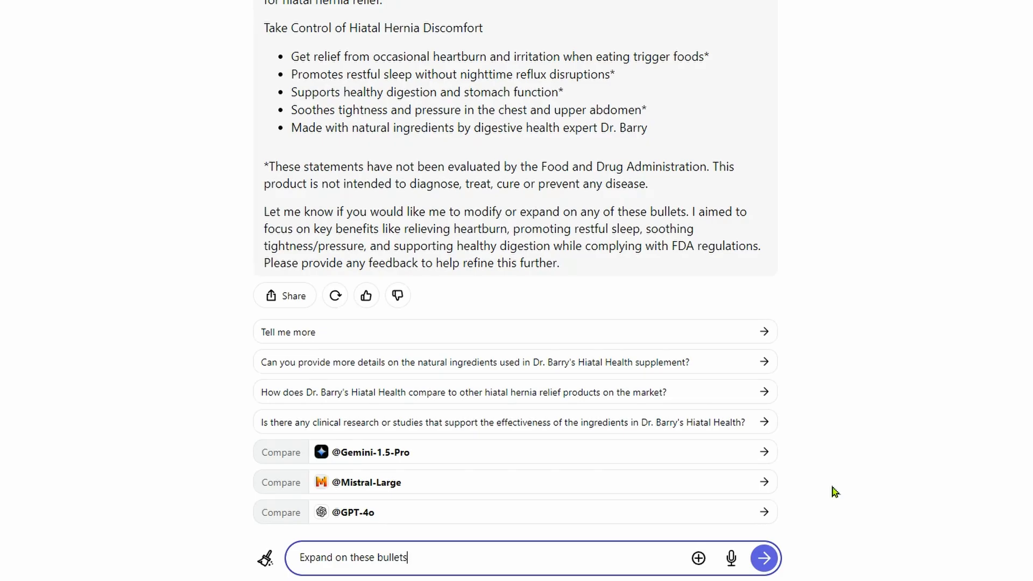
type("and include information on the in")
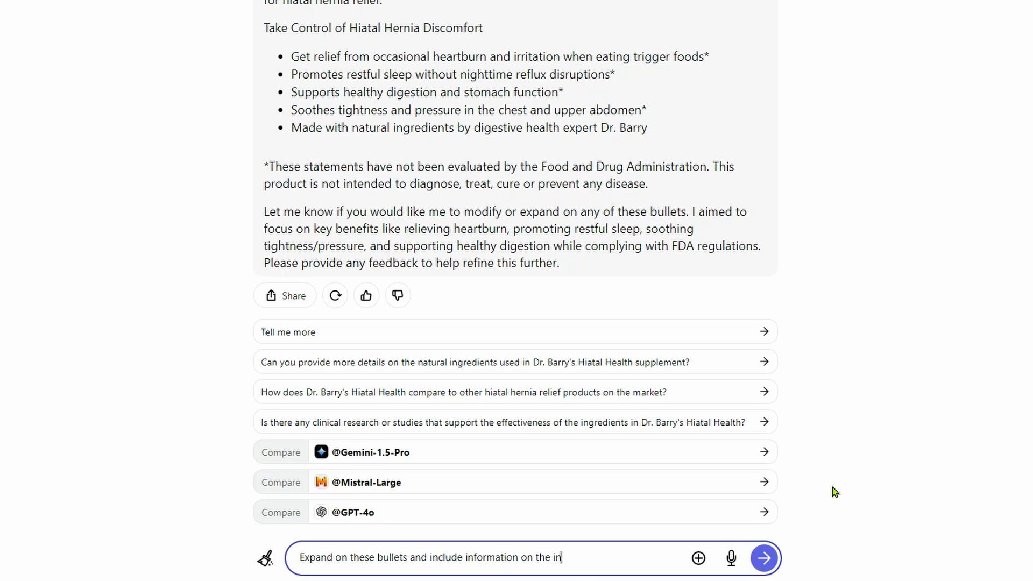
type("gredients")
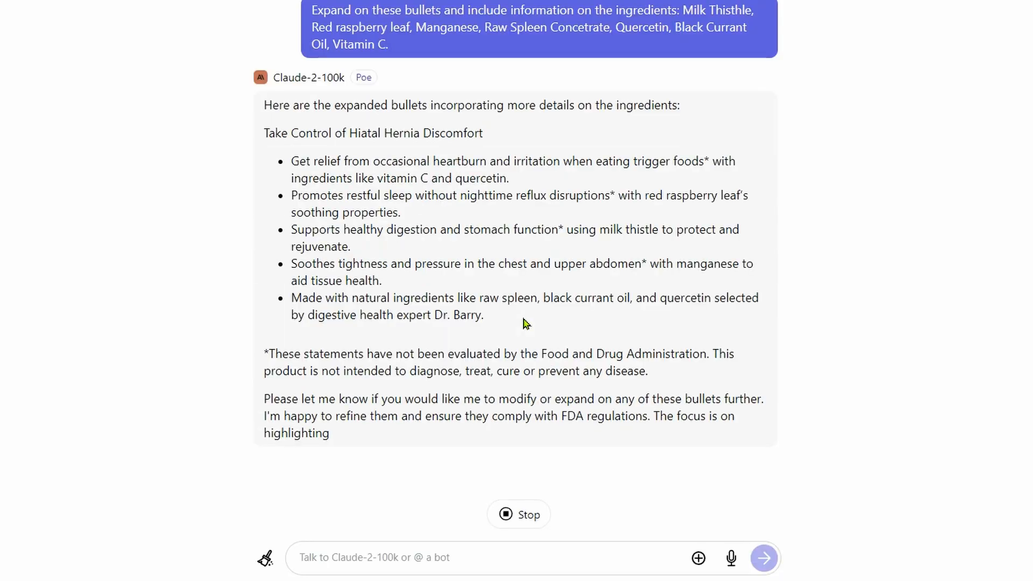
Ask the bot to double the length of these bullets
left_click(429, 546)
type("Double the leth o")
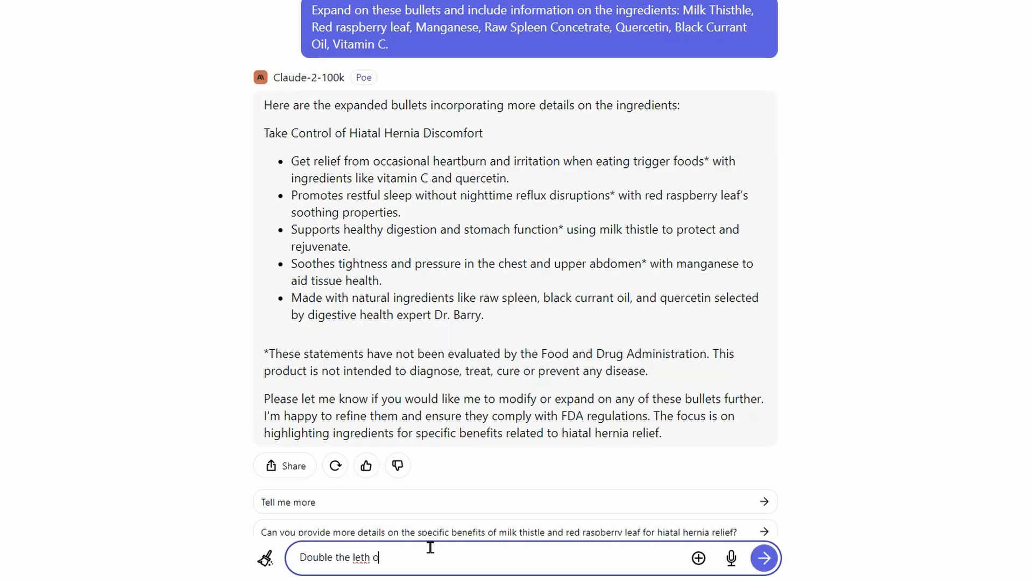
key("BackSpace")
key("BackSpace")
type("ngth of thse bullets")
key("Return")
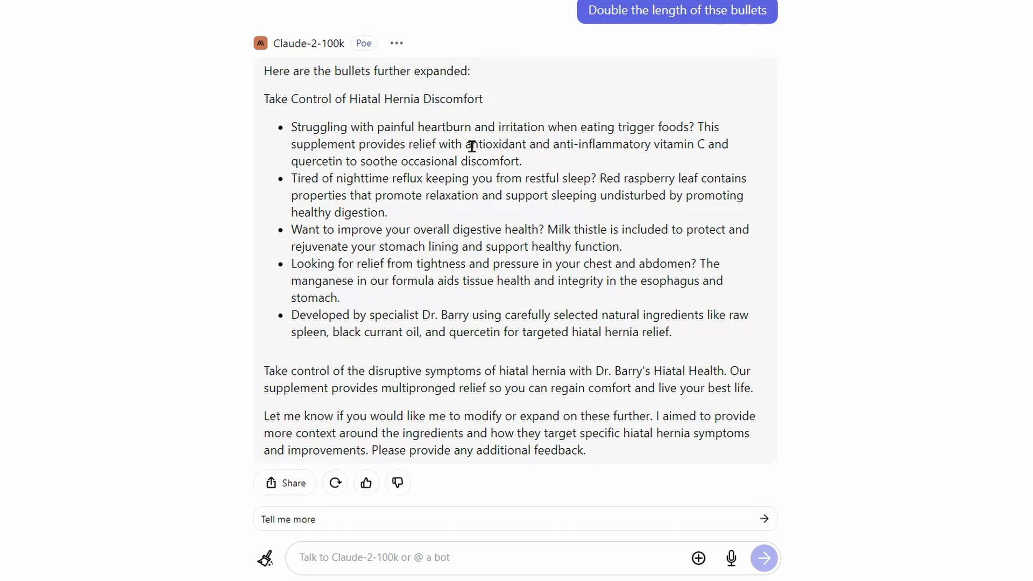
Review the lengthened bullets and send the request "Make a title for this product"
left_click_drag(493, 144, 633, 144)
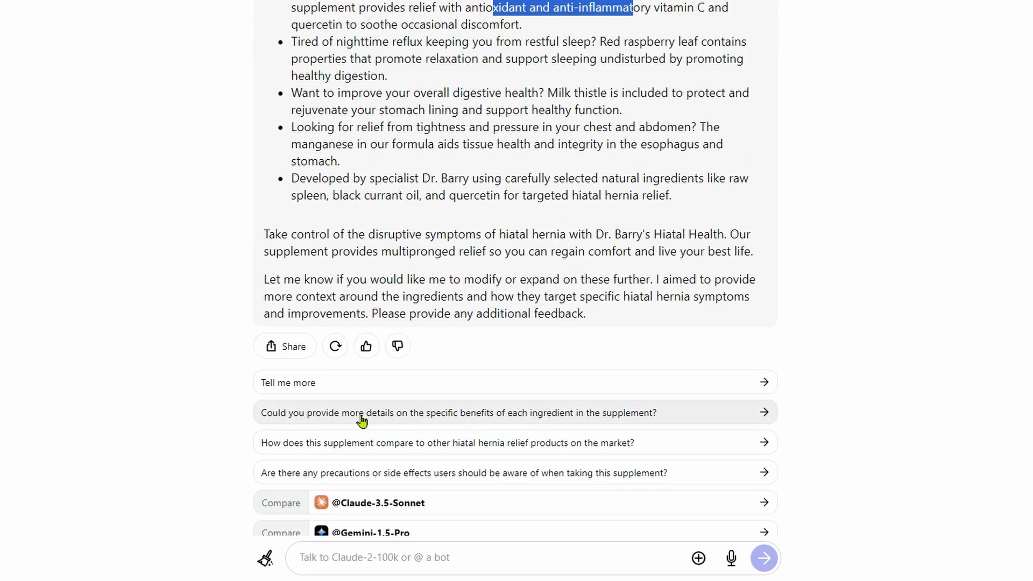
left_click(376, 565)
type("Make a title for this product")
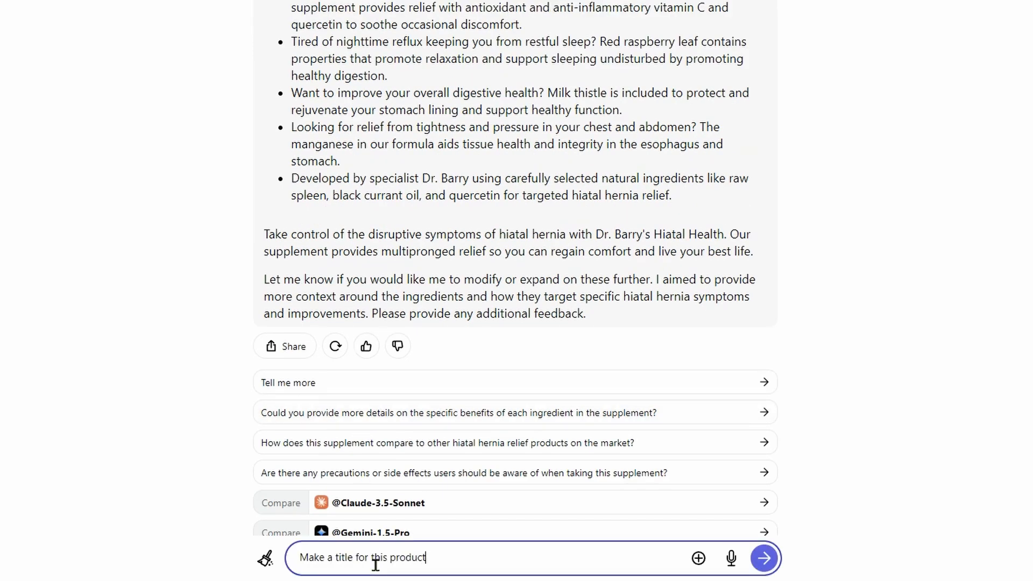
key("Return")
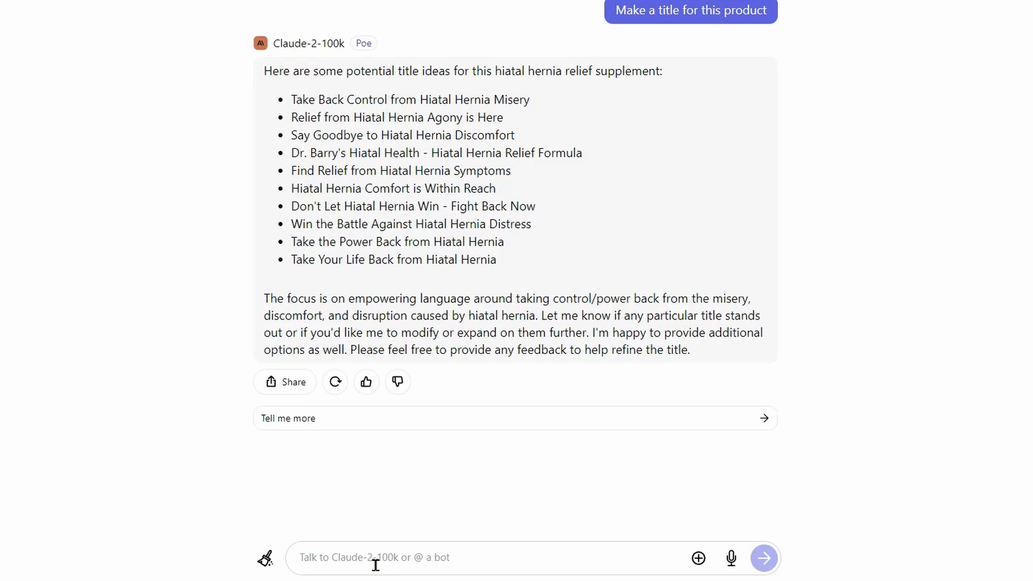
Review the suggested titles, including the Dr. Barry's Hiatal Health one, and compare the expanded bullets with the bullets and description in the ZonGuru listing
left_click_drag(291, 153, 624, 155)
left_click_drag(432, 153, 562, 149)
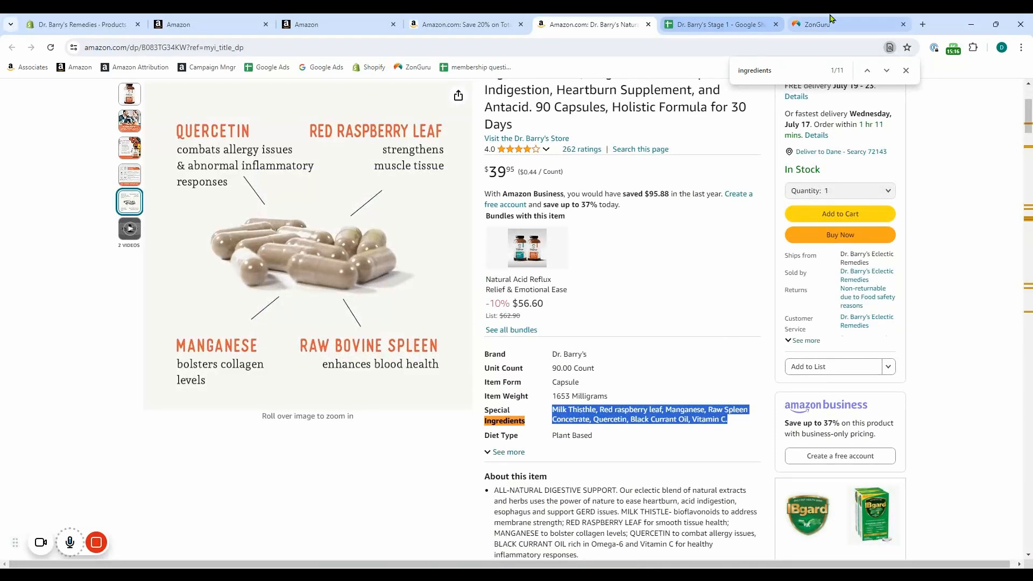
left_click(831, 19)
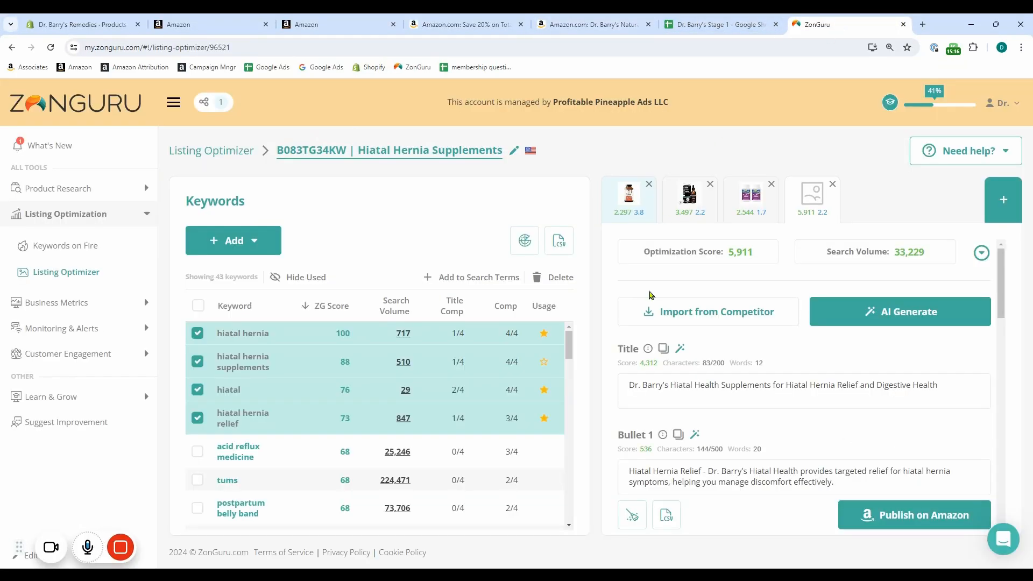
scroll(894, 380, "down", 9)
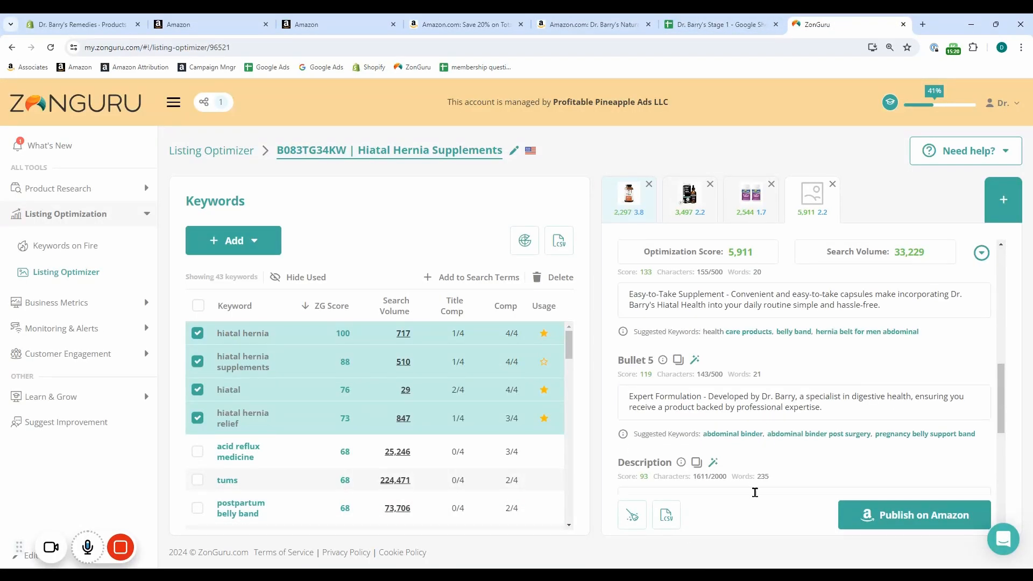
scroll(755, 491, "down", 3)
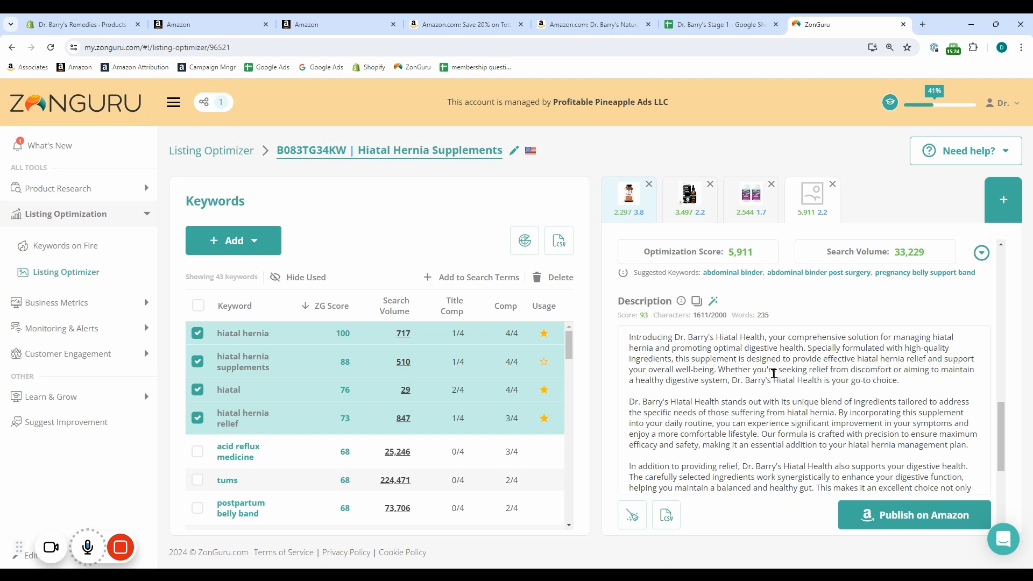
key("alt+Tab")
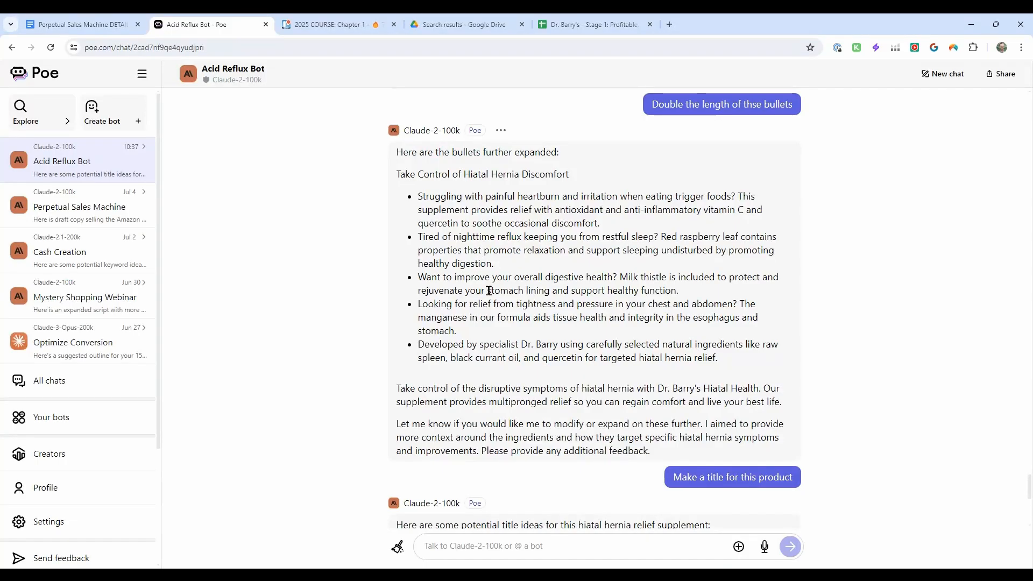
scroll(483, 318, "down", 4)
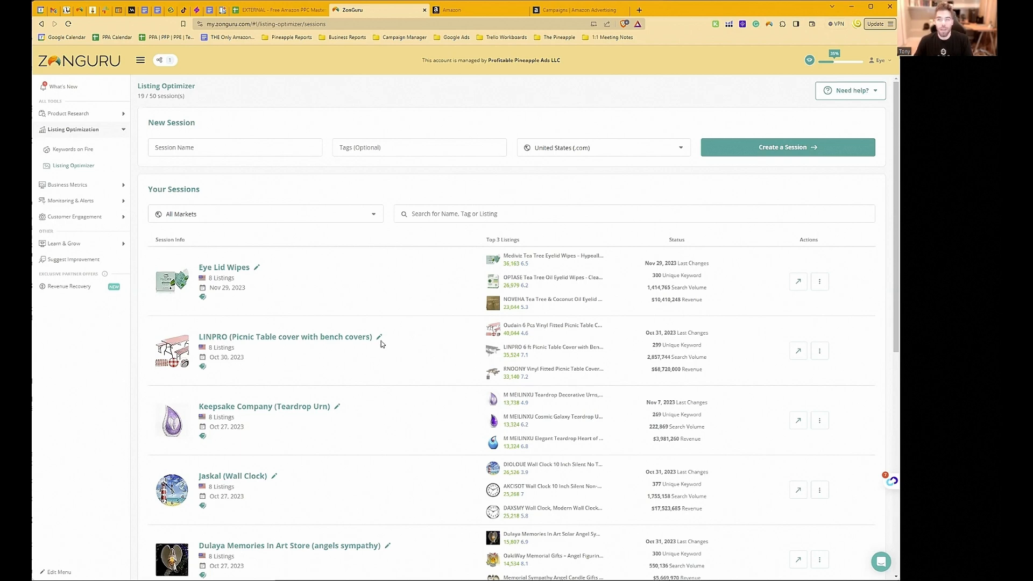
Create a new Listing Optimizer session named "Eyelid Wipes - ZG" for the United States marketplace
left_click(302, 152)
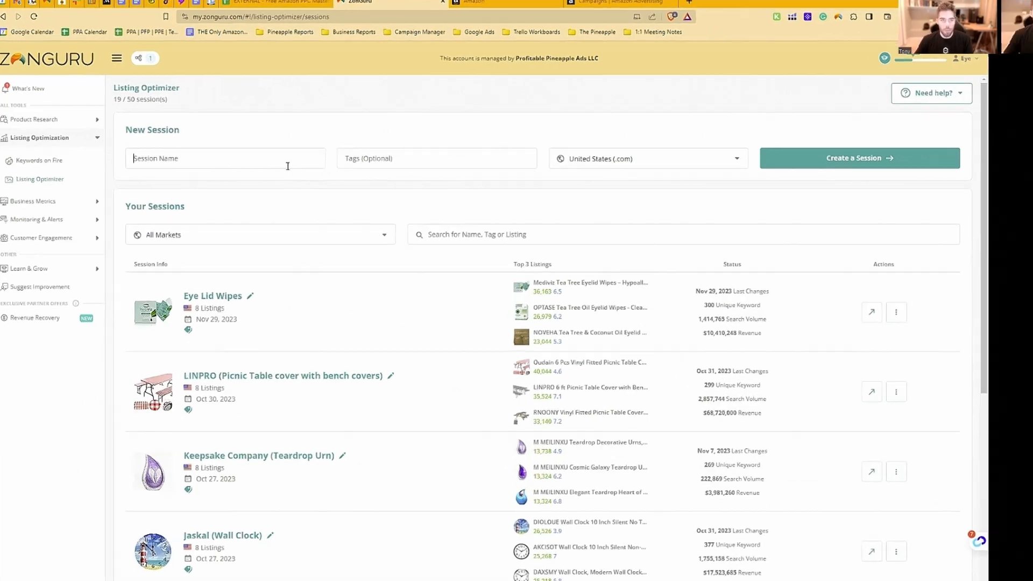
type("Eye")
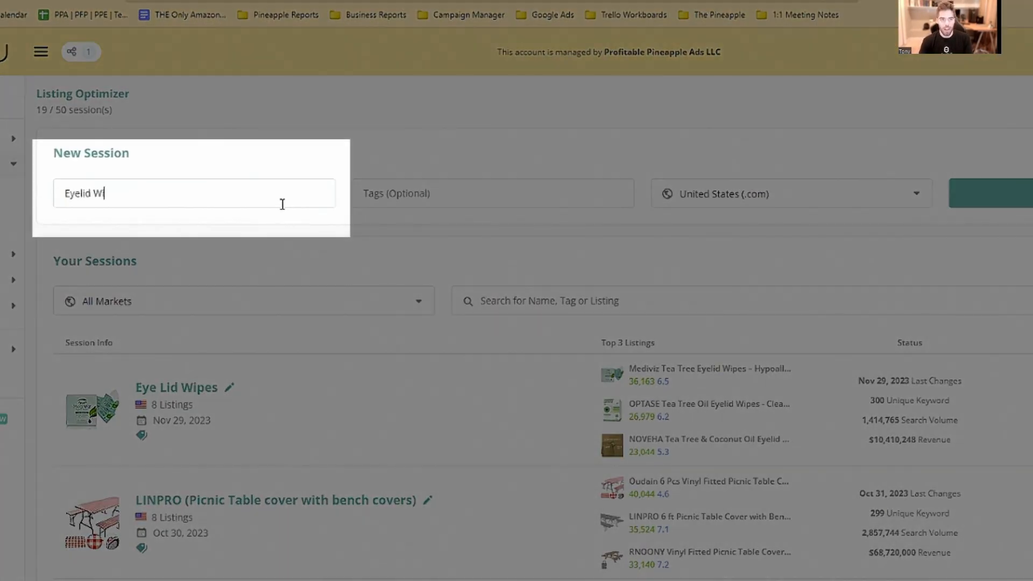
type("lid Wipes - ZG")
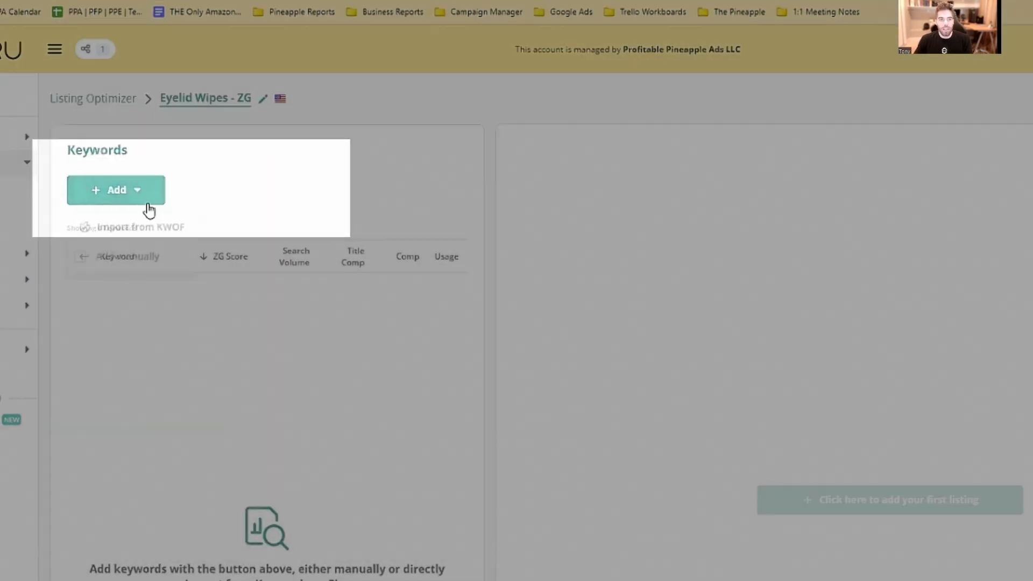
left_click(146, 199)
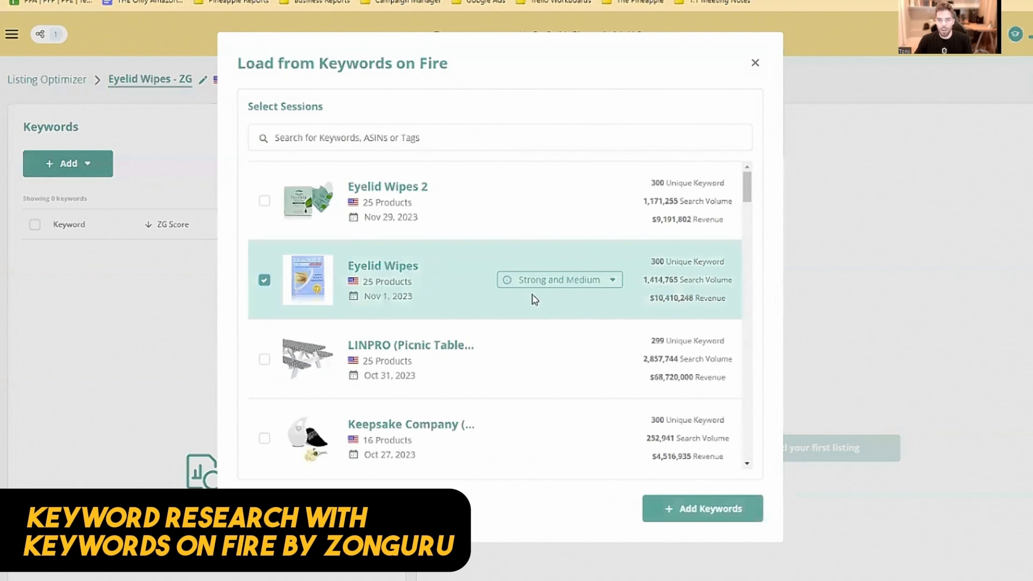
Adjust the keyword strength filter for the Keywords on Fire session "Eyelid Wipes" and add its keywords to the session
left_click(538, 280)
left_click(544, 320)
left_click(712, 515)
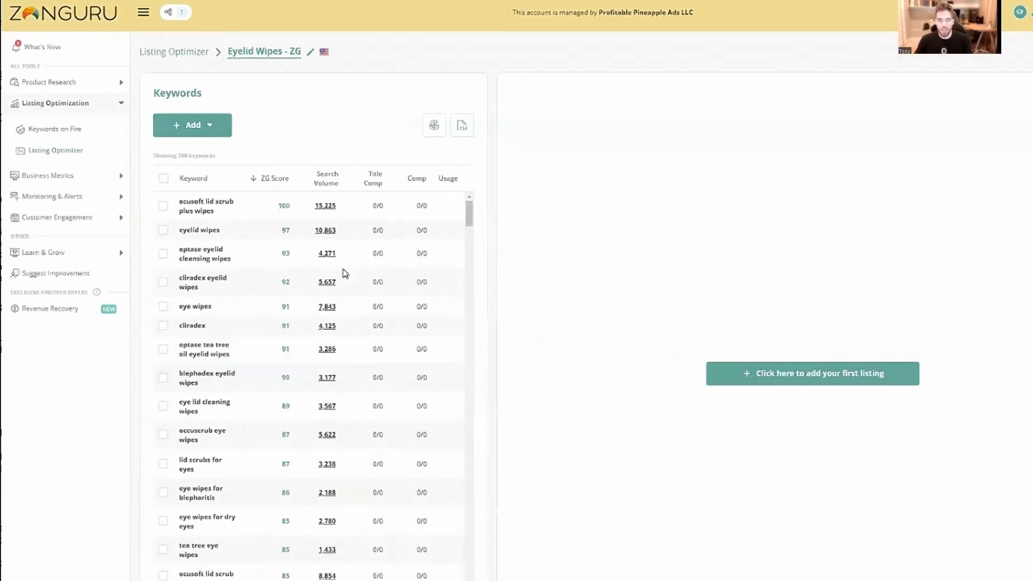
Add the own Mediviz Tea Tree Eyelid Wipes product, ASIN B082M71RTC, as the session's first listing
left_click(766, 380)
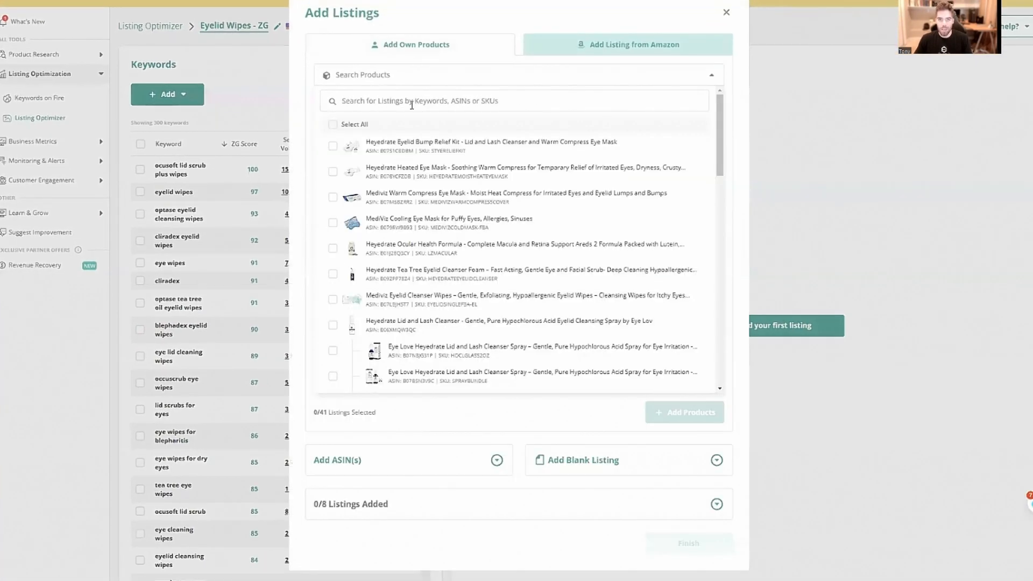
left_click(412, 101)
type("B082M71RTC")
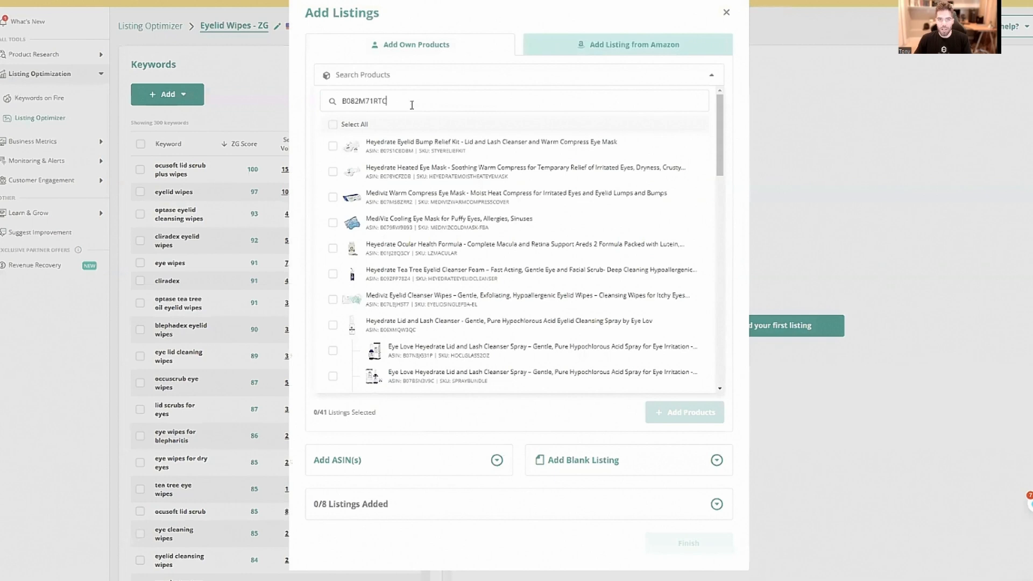
left_click(333, 171)
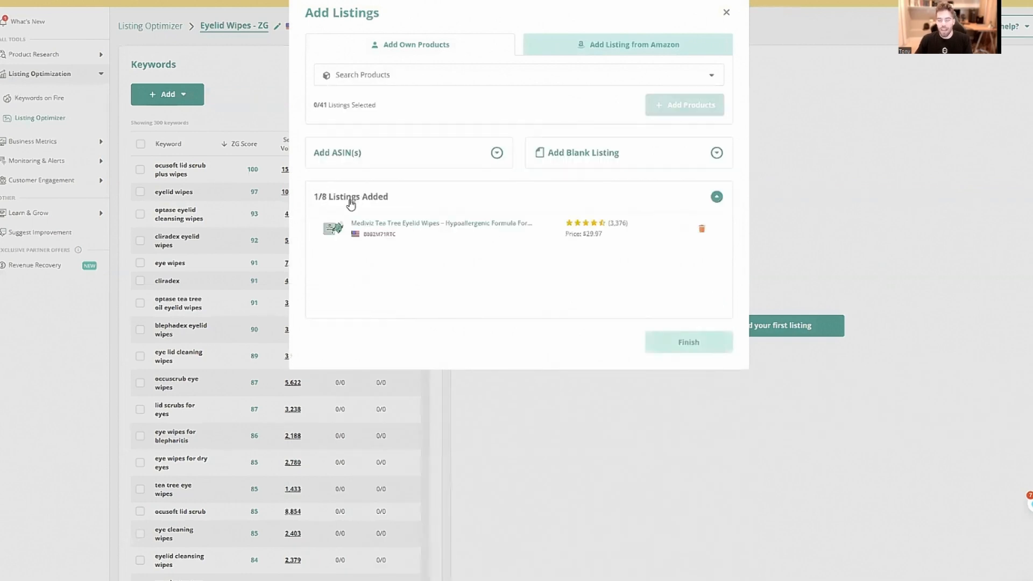
Search Amazon for "eyelid wipes" and add four competitor listings, including OCuSOFT Lid Scrub PLUS, Systane Lid Wipes and OPTASE Tea Tree Oil Eyelid Wipes
left_click(619, 44)
type("eyelid wipes")
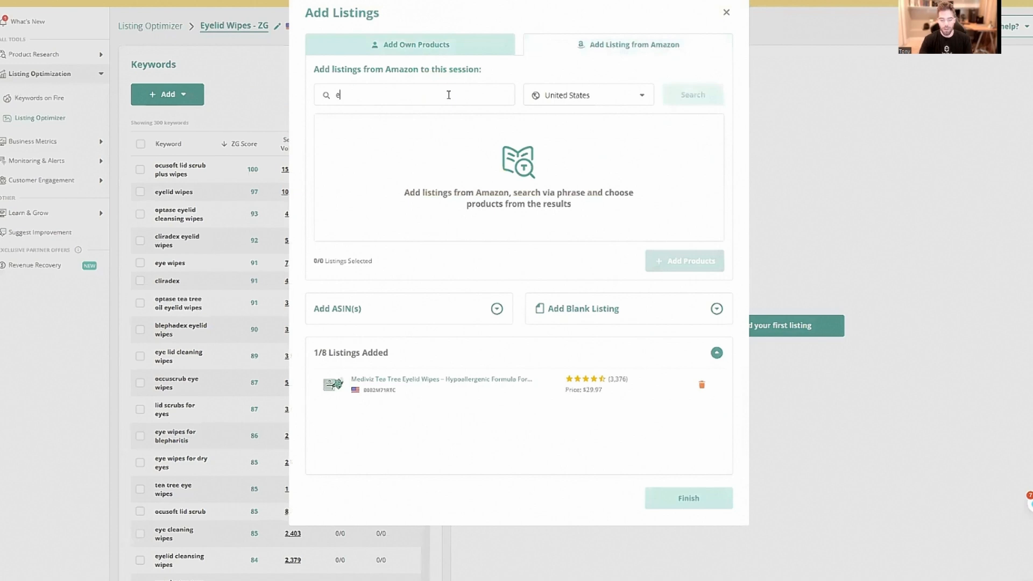
key("Return")
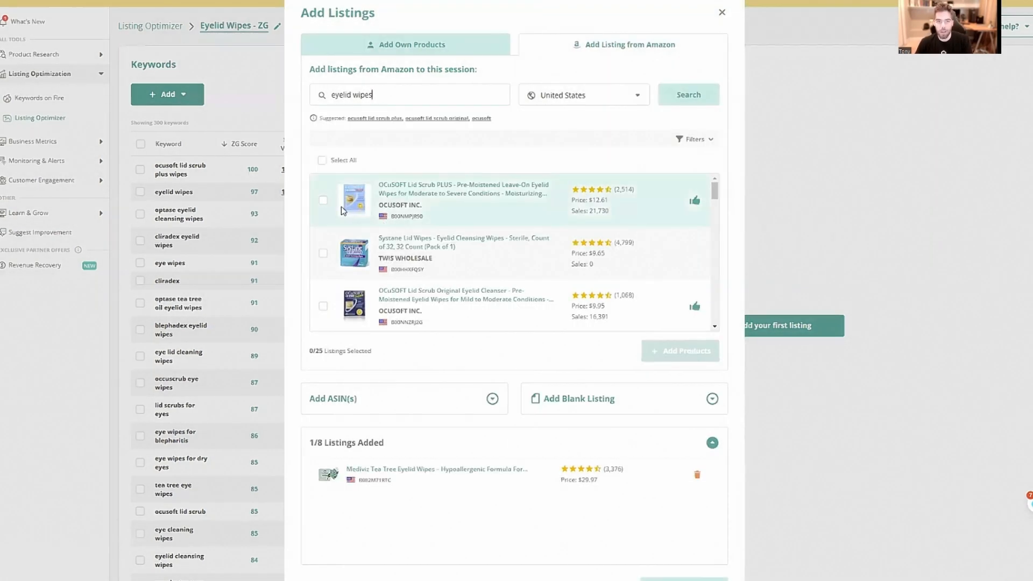
left_click(325, 204)
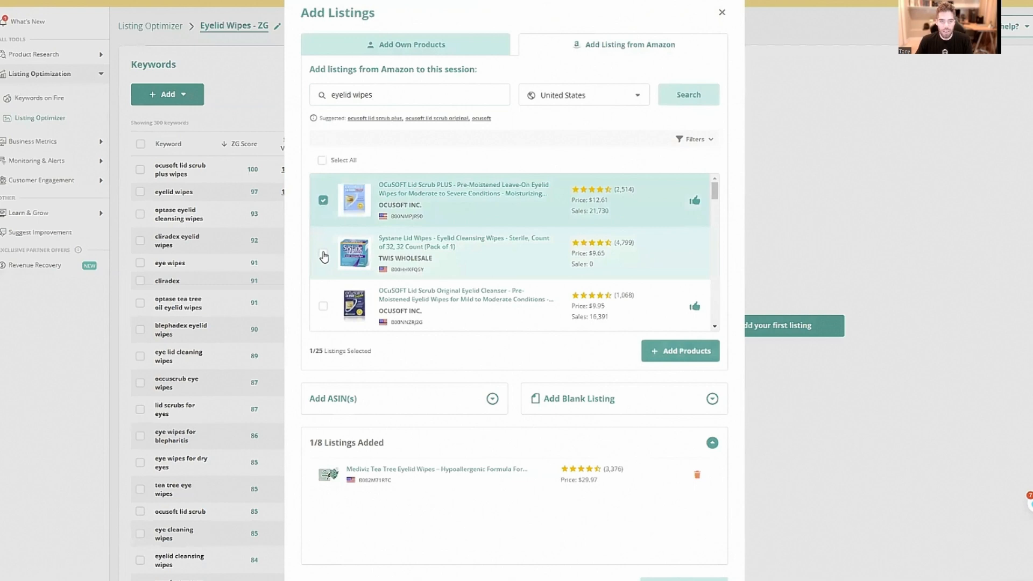
left_click(325, 257)
scroll(325, 258, "down", 2)
left_click(326, 262)
scroll(322, 237, "down", 1)
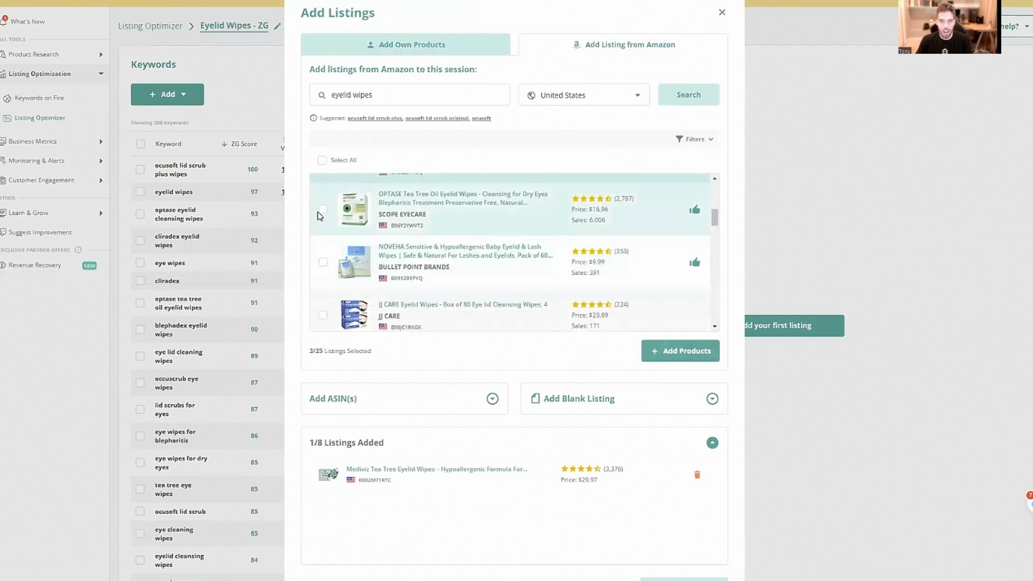
left_click(322, 209)
left_click(667, 350)
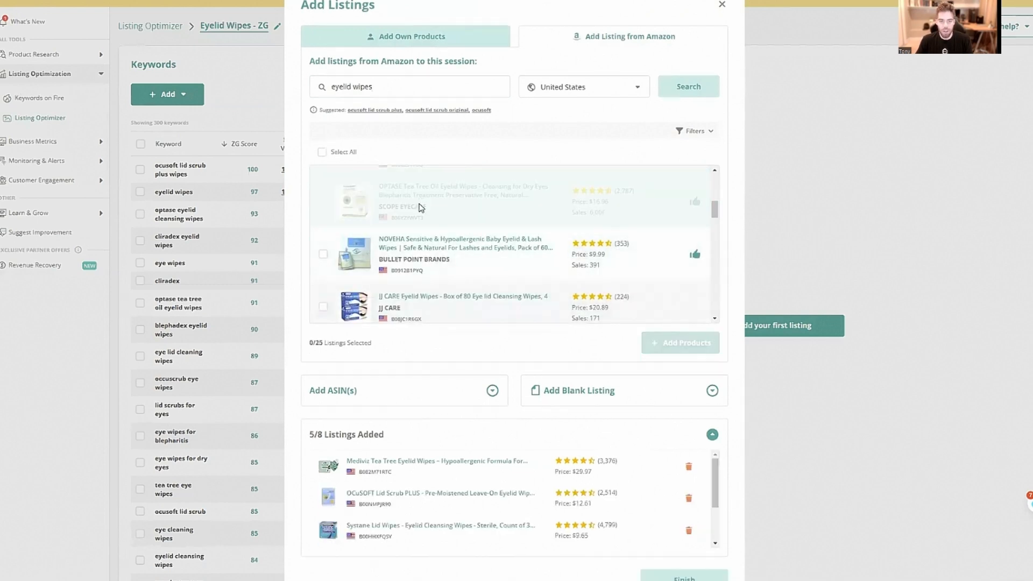
Add the Cliradex Towelettes and Bruder Hygienic Eyelid Cleansing Wipes listings from the Amazon results
scroll(440, 253, "down", 2)
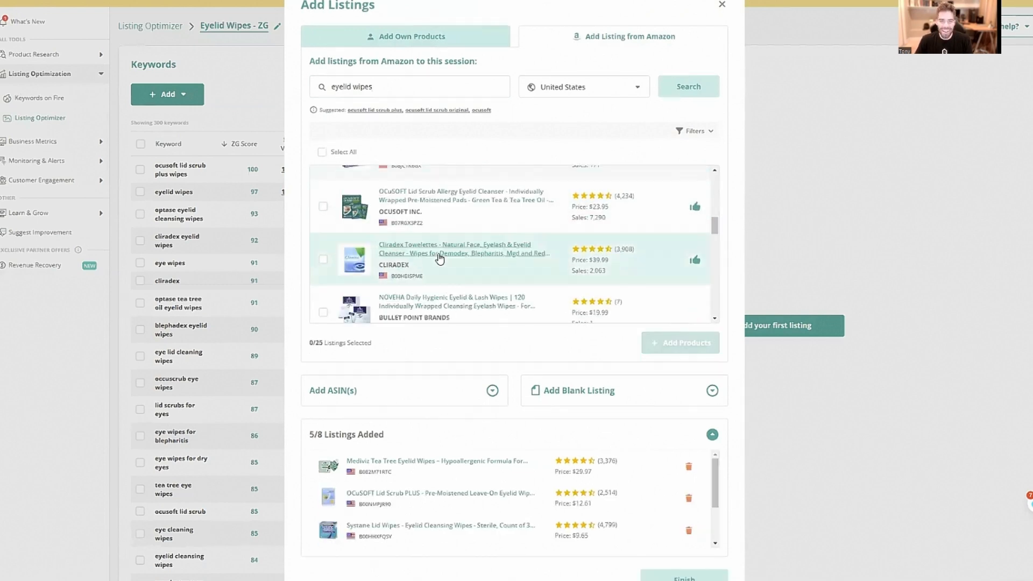
left_click(326, 261)
scroll(330, 275, "down", 4)
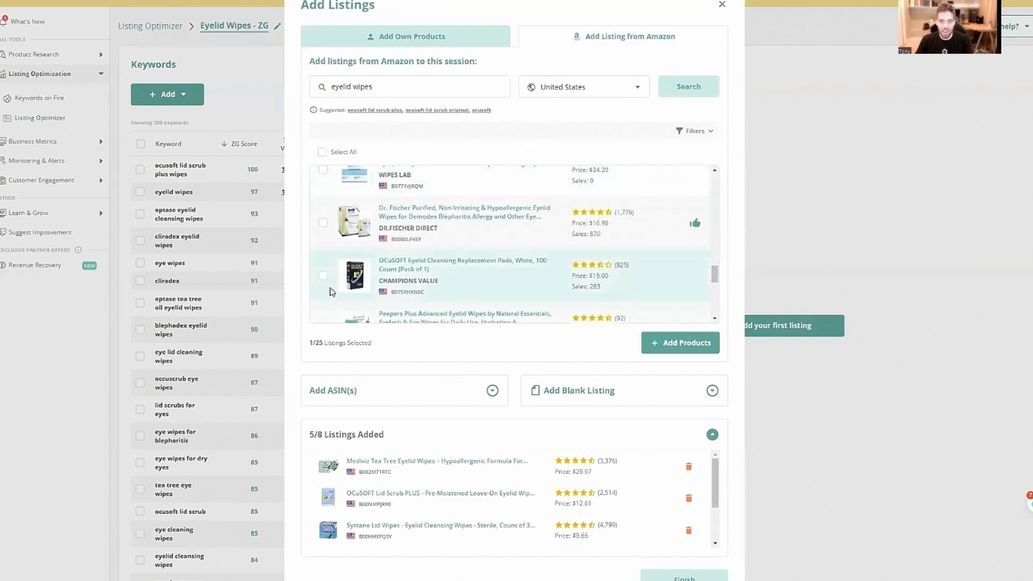
scroll(330, 291, "down", 1)
scroll(331, 281, "down", 2)
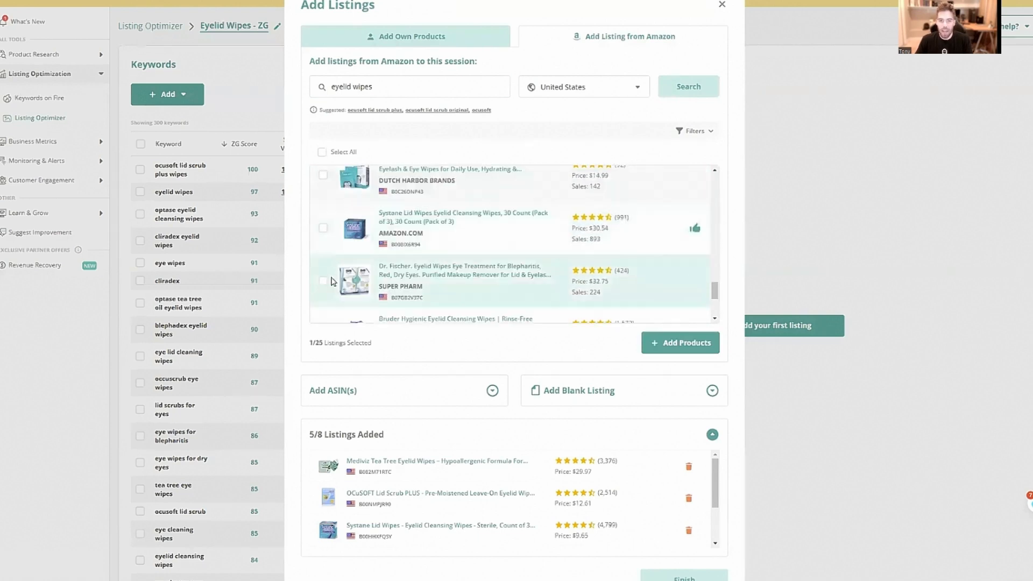
scroll(324, 285, "down", 1)
left_click(324, 285)
left_click(680, 343)
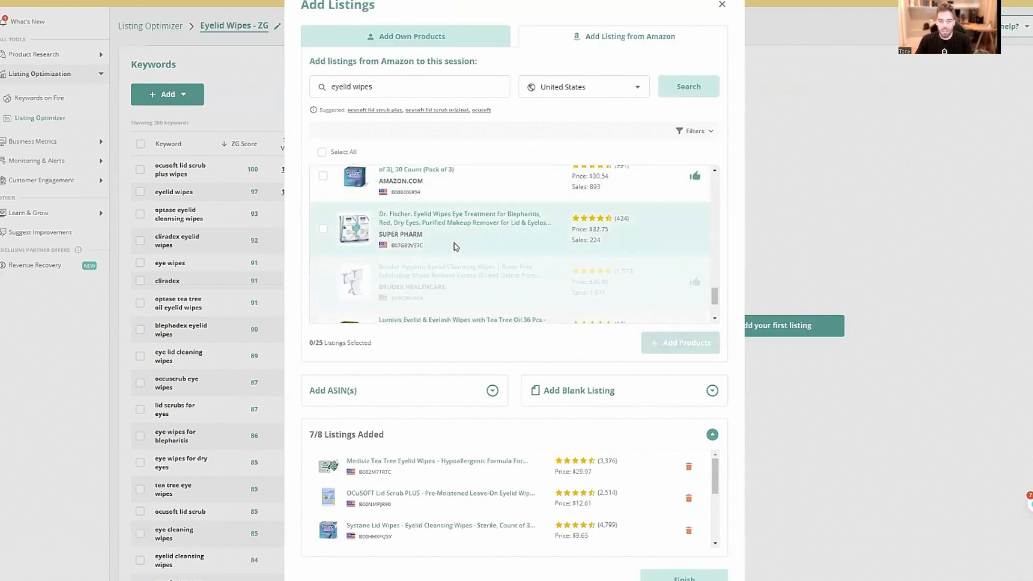
Add the Box O' Mart eyelid and eyelash wipes with tea tree oil as the eighth listing and finish adding listings
scroll(455, 246, "down", 2)
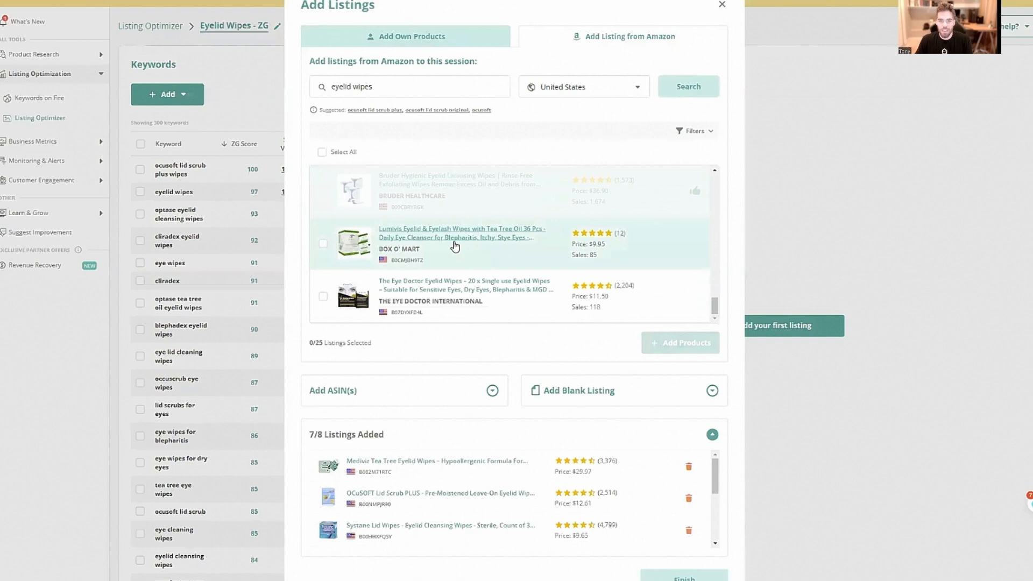
left_click(323, 243)
left_click(680, 343)
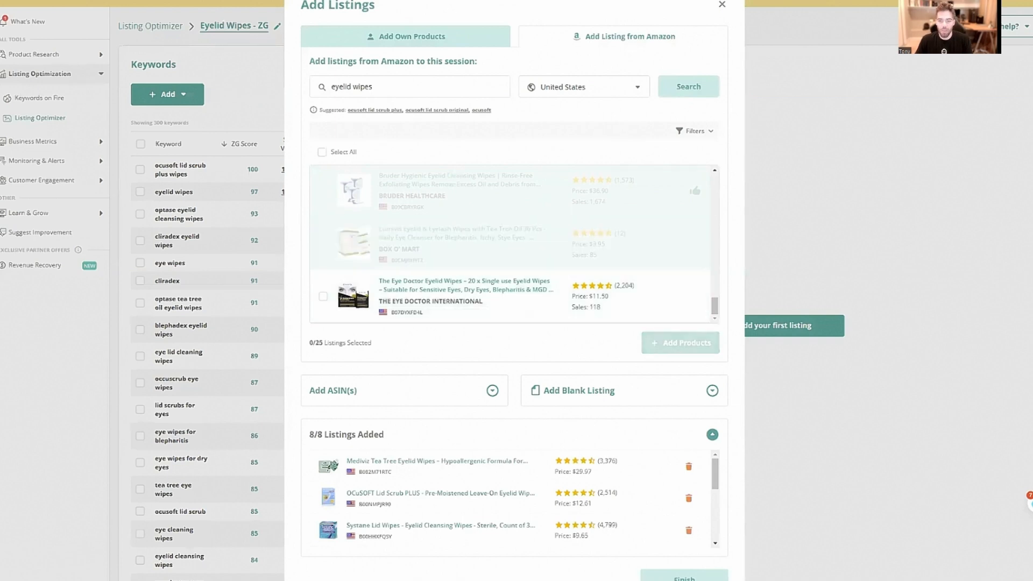
left_click(684, 577)
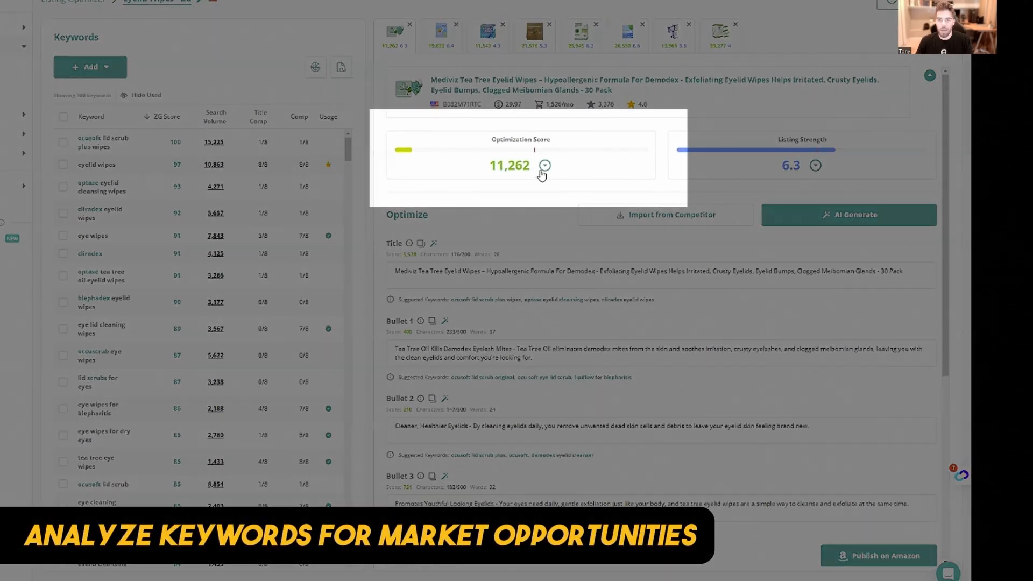
Compare the optimization scores of the Cliradex and Mediviz listings and examine Cliradex's title and bullets for keyword use
left_click(616, 46)
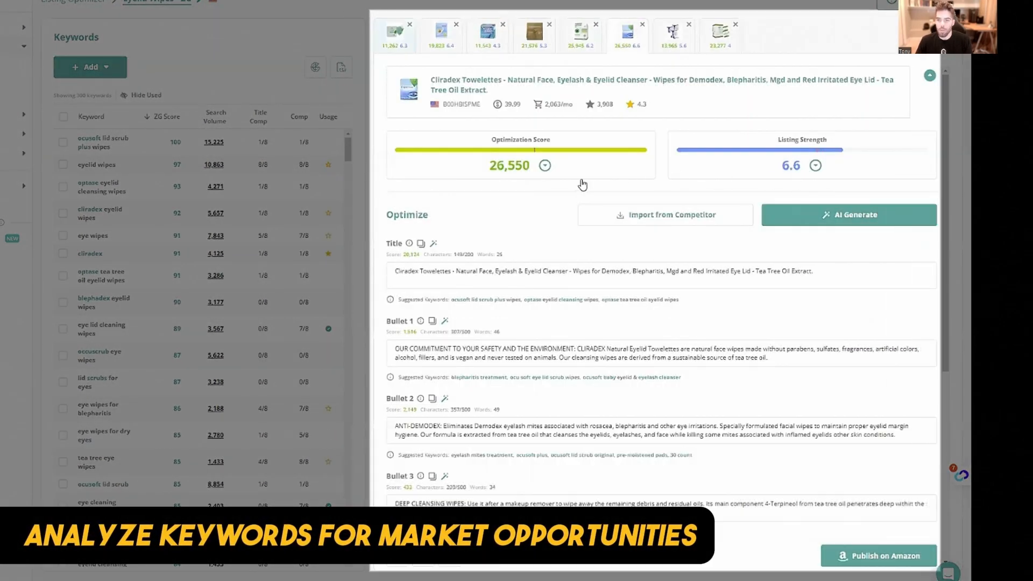
left_click(544, 166)
left_click(545, 165)
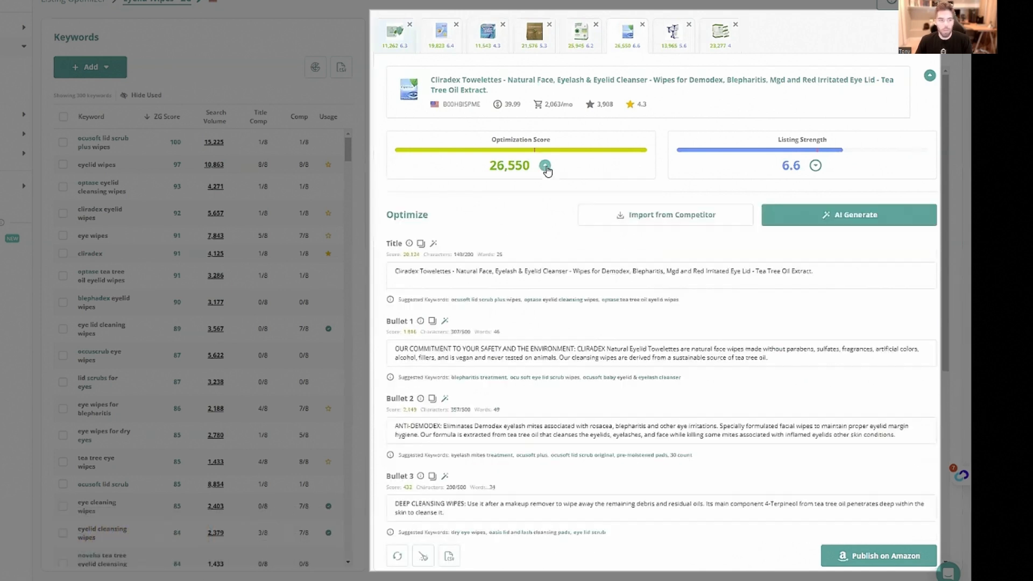
left_click(391, 51)
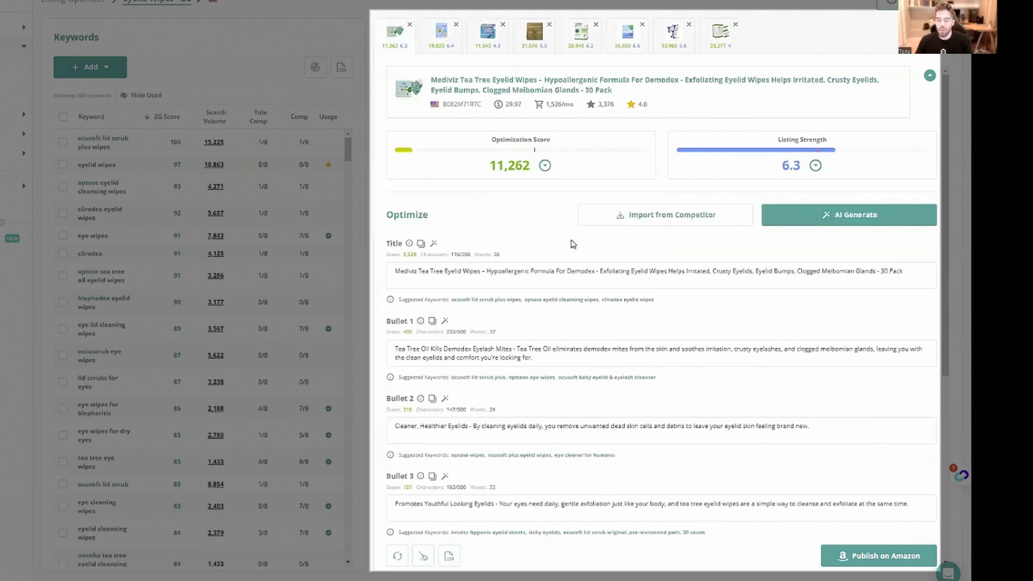
left_click(625, 35)
scroll(608, 233, "down", 5)
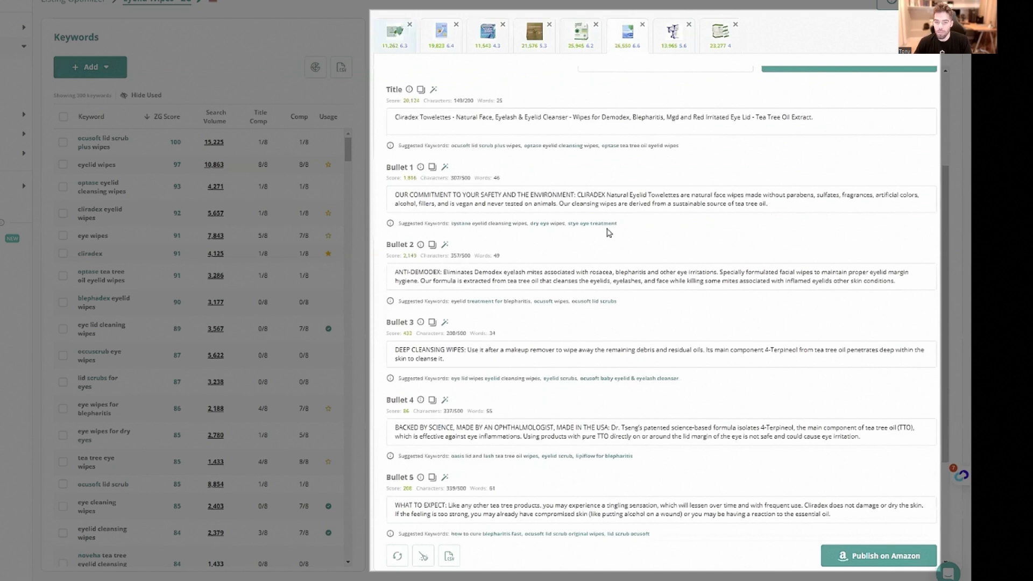
scroll(527, 260, "up", 6)
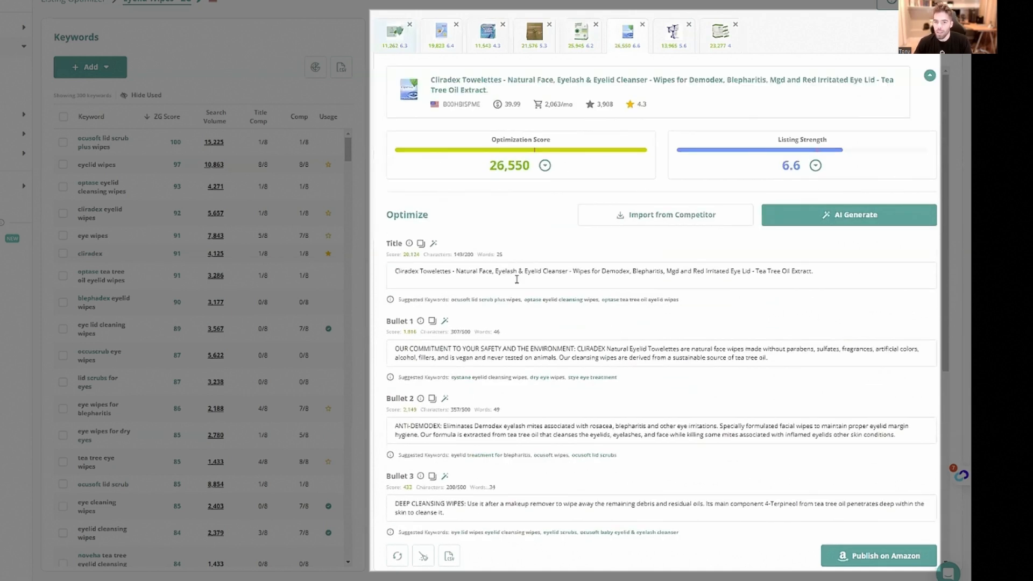
scroll(530, 276, "down", 2)
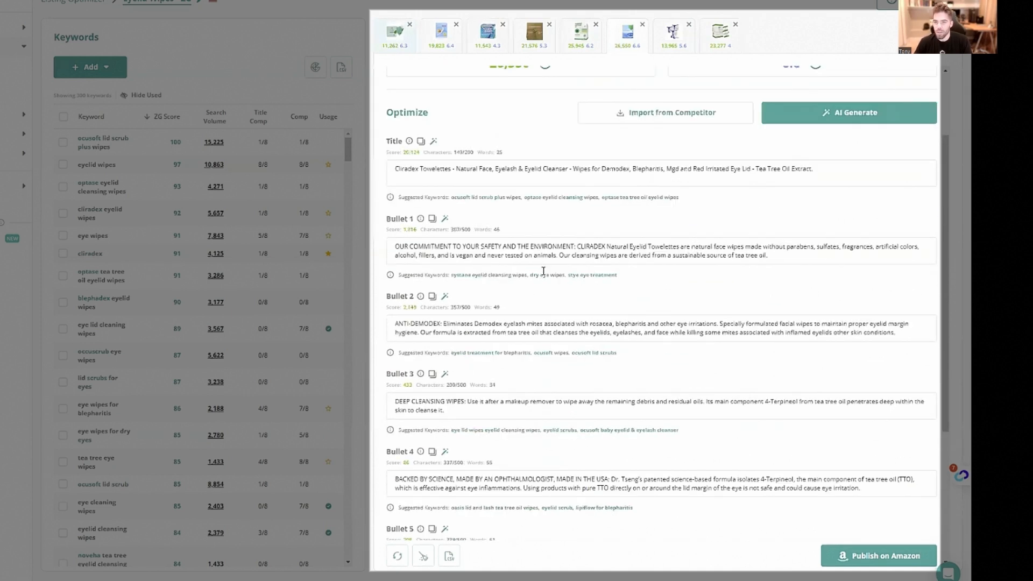
scroll(545, 274, "up", 2)
Review the Mediviz listing's scores, title, bullets and suggested keywords
left_click(396, 36)
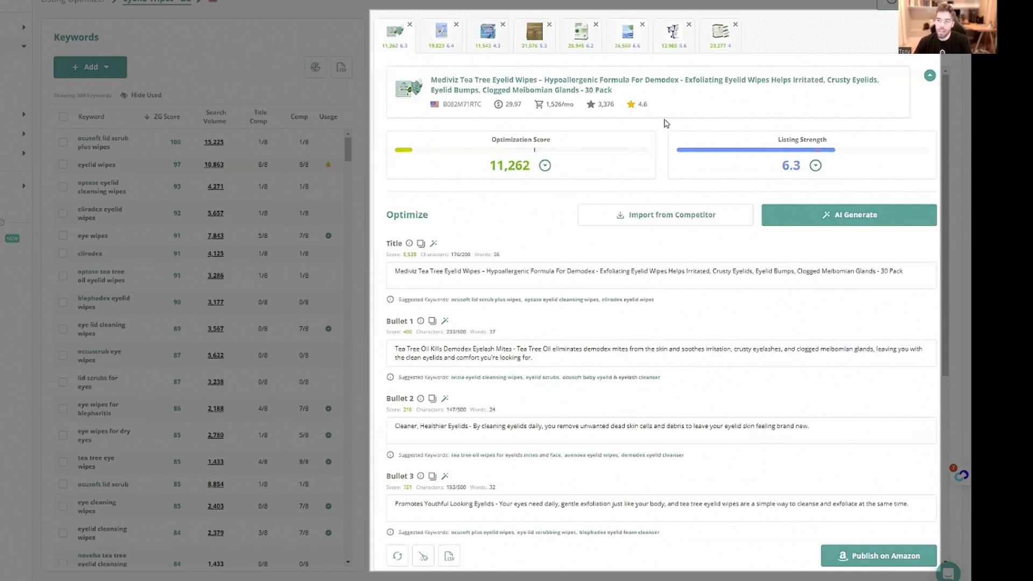
scroll(662, 135, "down", 5)
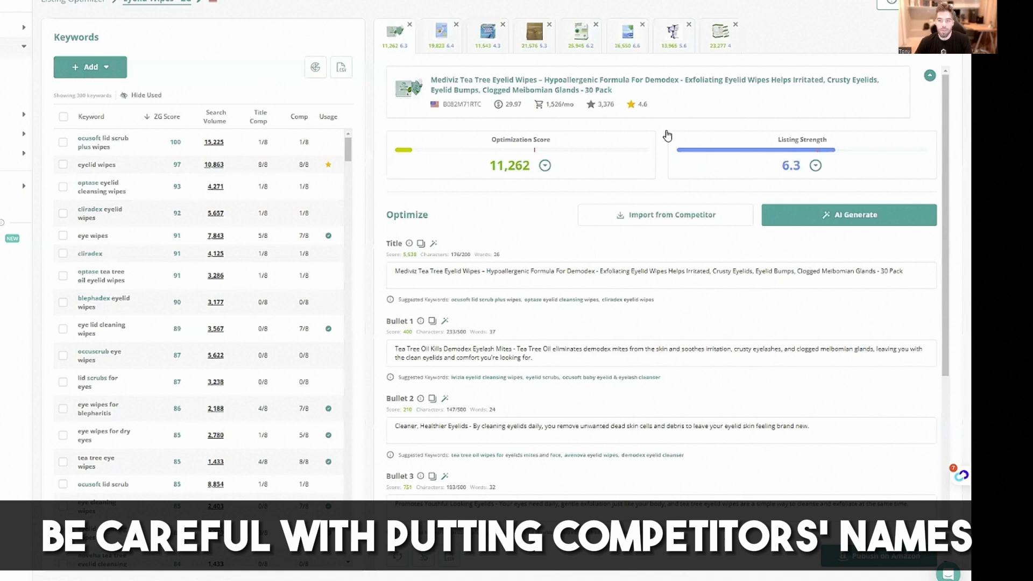
scroll(668, 135, "down", 2)
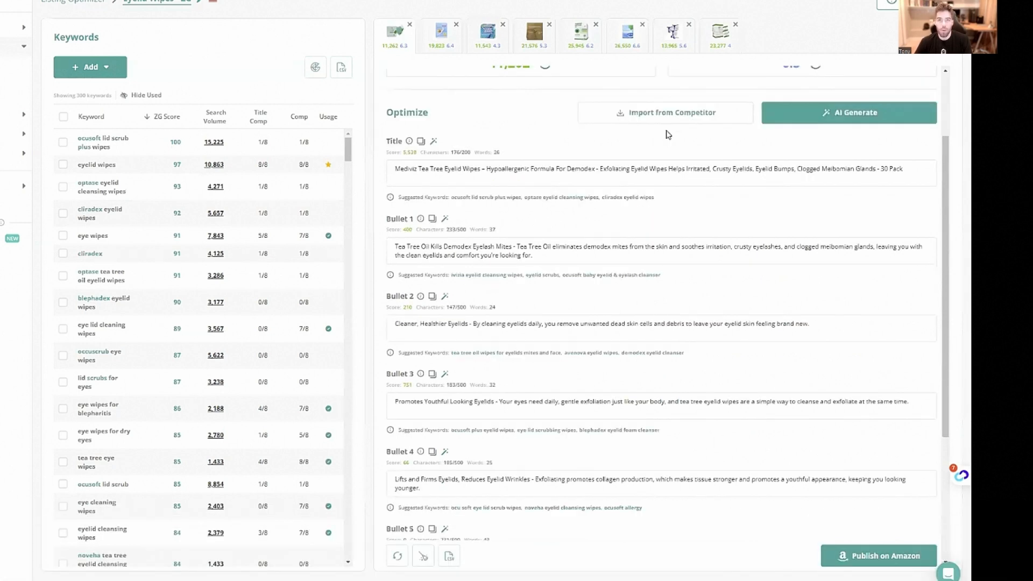
scroll(489, 355, "down", 4)
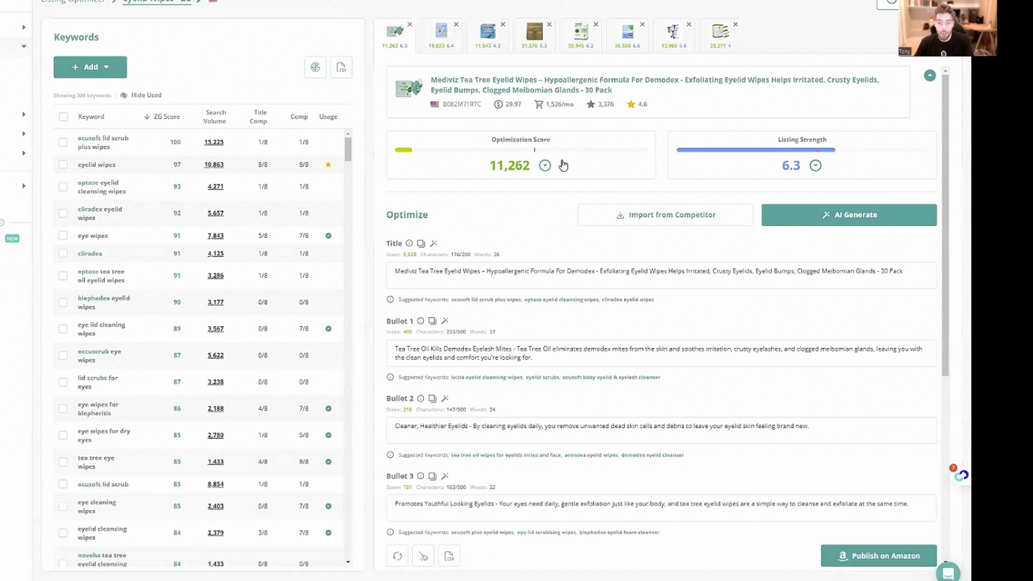
Replace the second "Wipes" in the Mediviz title with "Scrubs" so the phrase reads "Exfoliating Eyelid Scrubs"
scroll(597, 210, "down", 5)
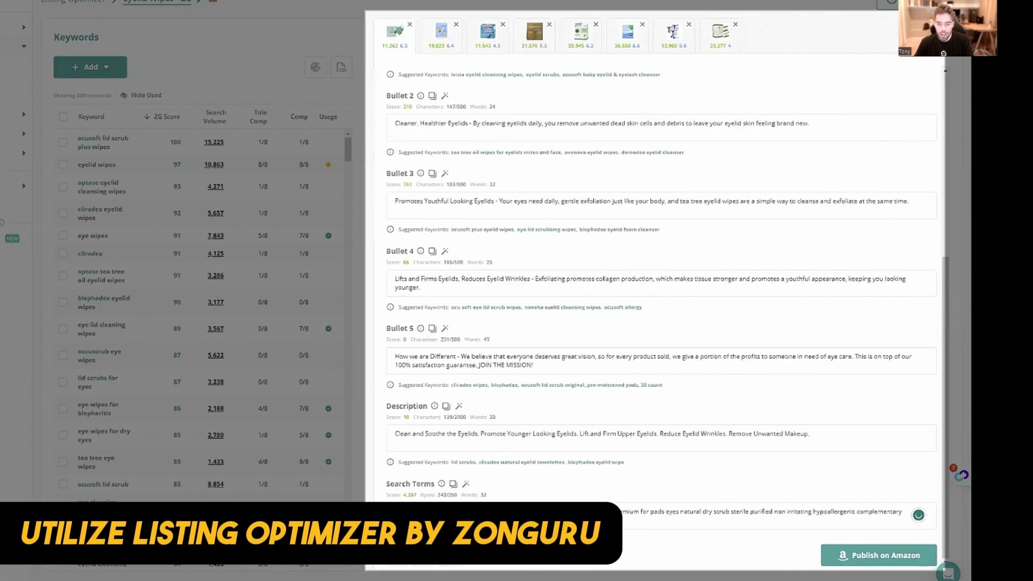
scroll(530, 384, "up", 5)
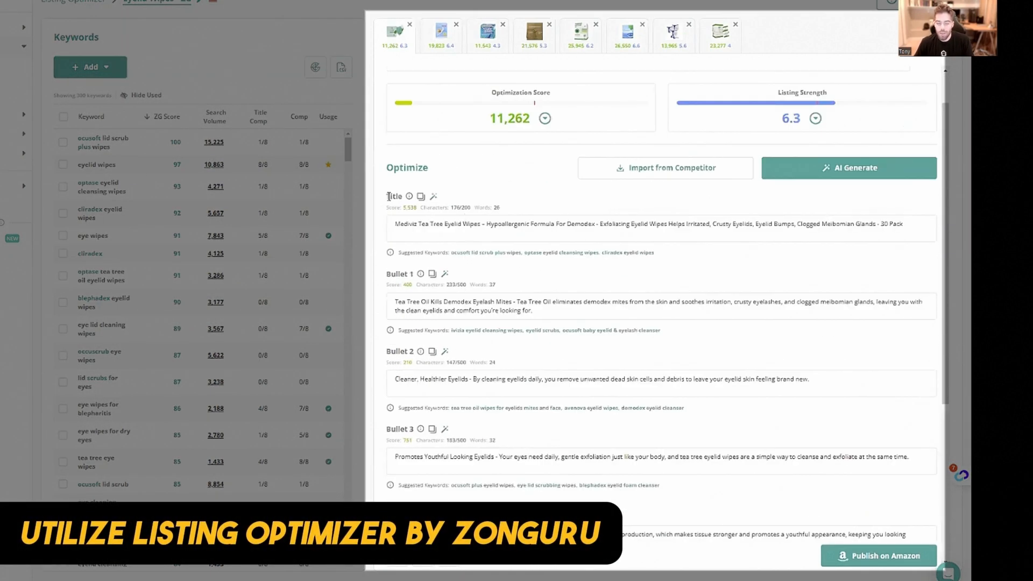
scroll(576, 197, "up", 1)
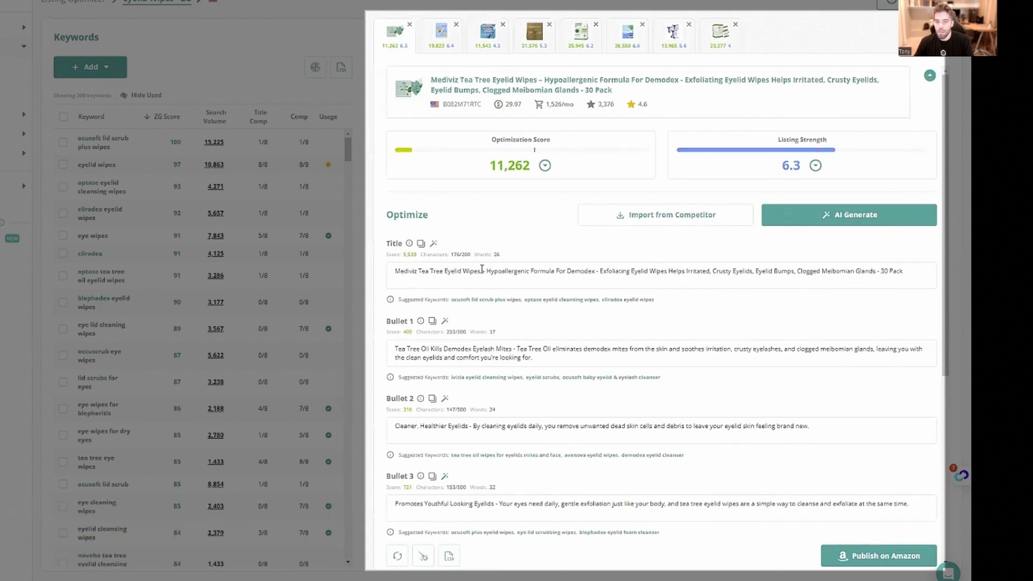
left_click_drag(485, 271, 413, 271)
left_click(413, 271)
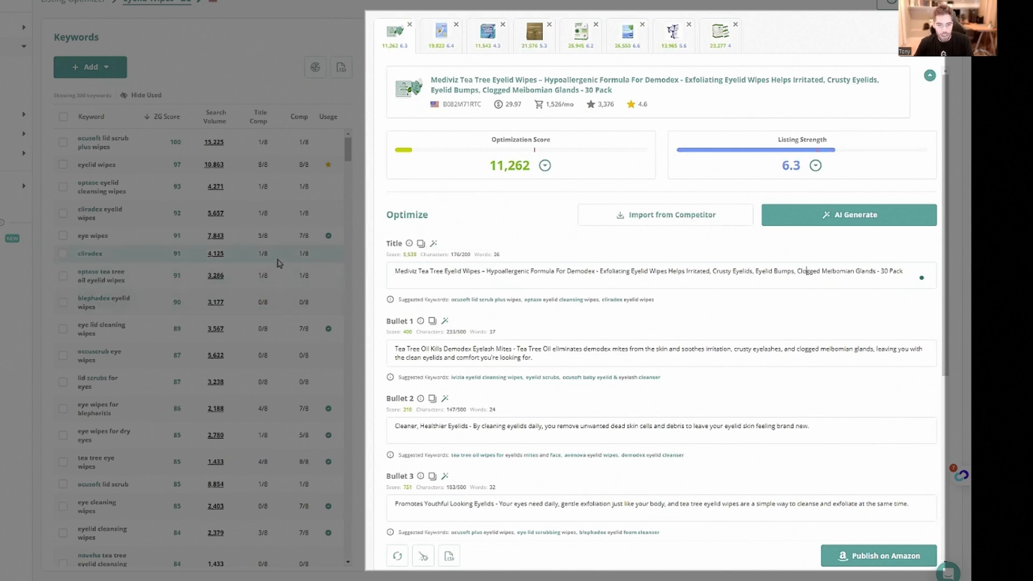
left_click_drag(464, 273, 630, 273)
left_click(665, 271)
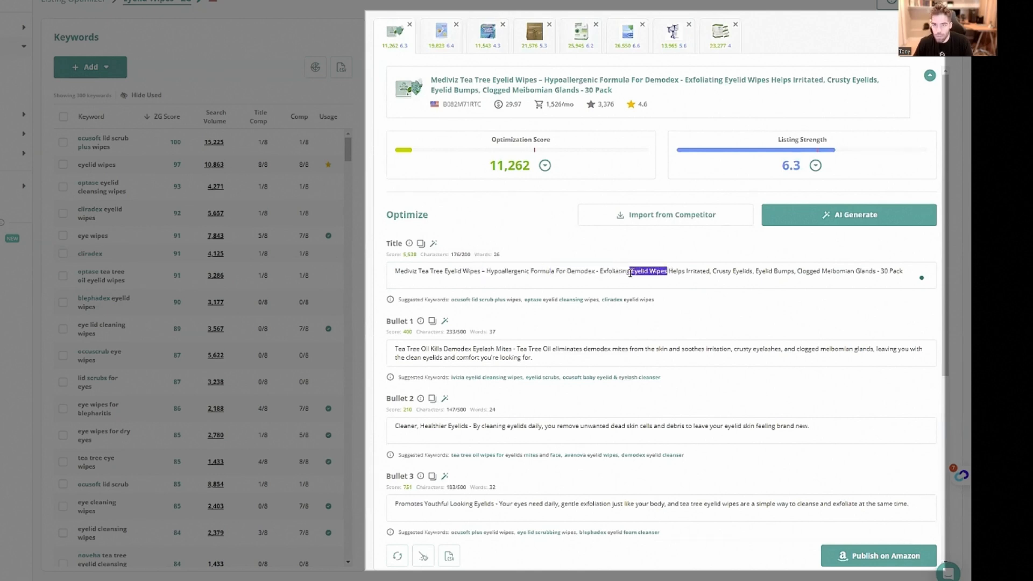
left_click_drag(443, 271, 481, 272)
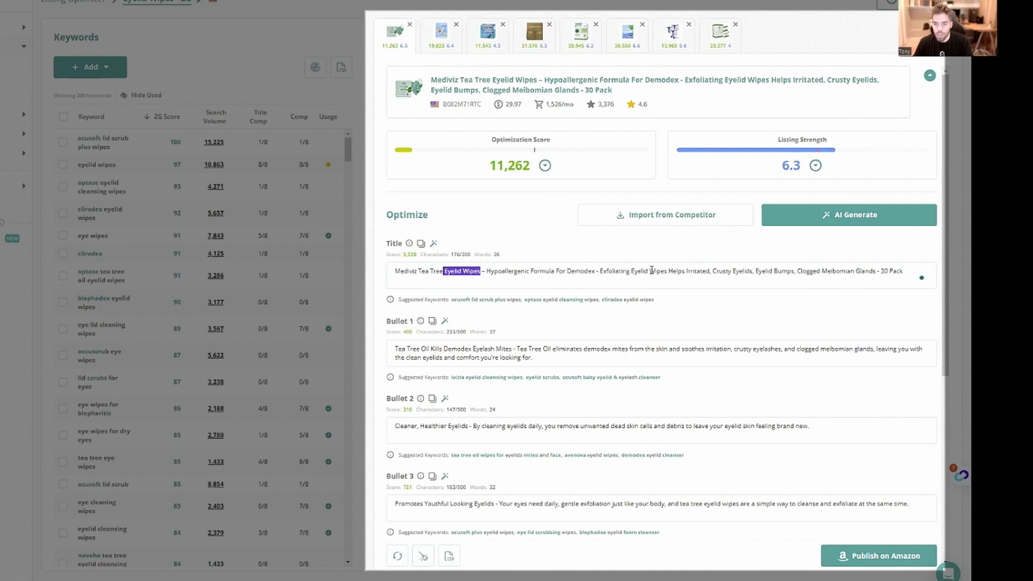
left_click_drag(651, 271, 667, 271)
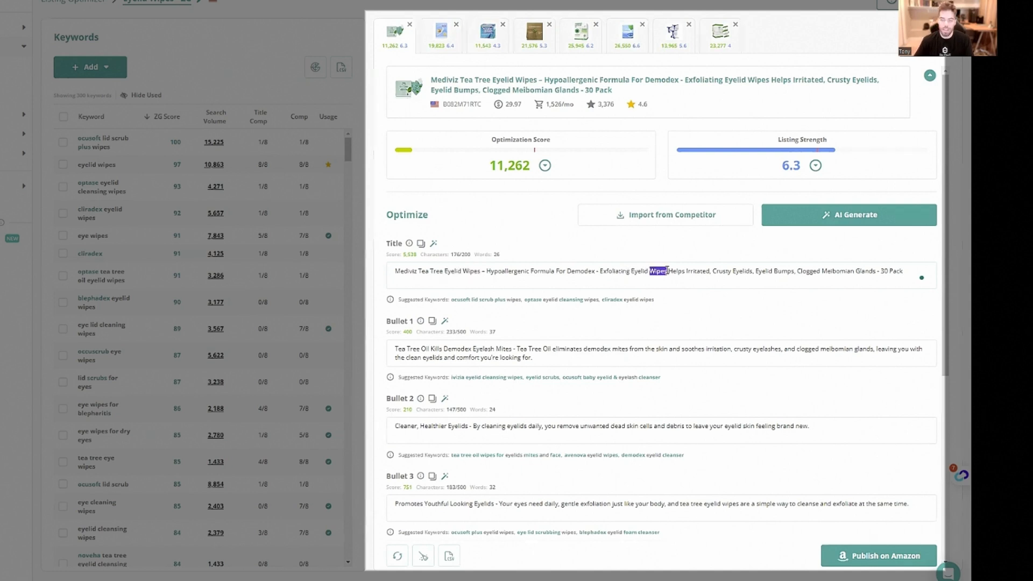
type("Scrubs")
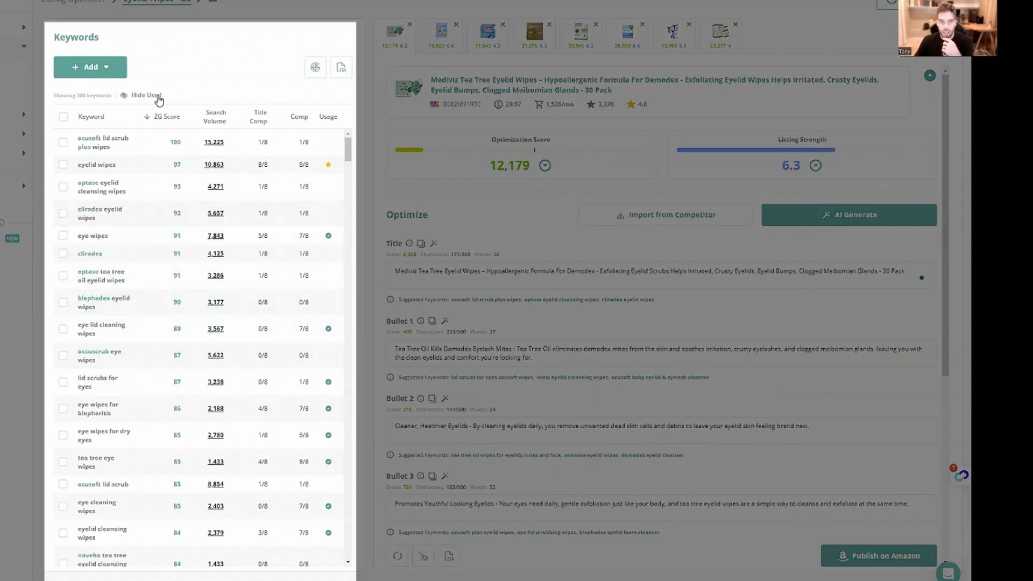
Hide the already used keywords and look through the remaining unused ones
left_click(157, 95)
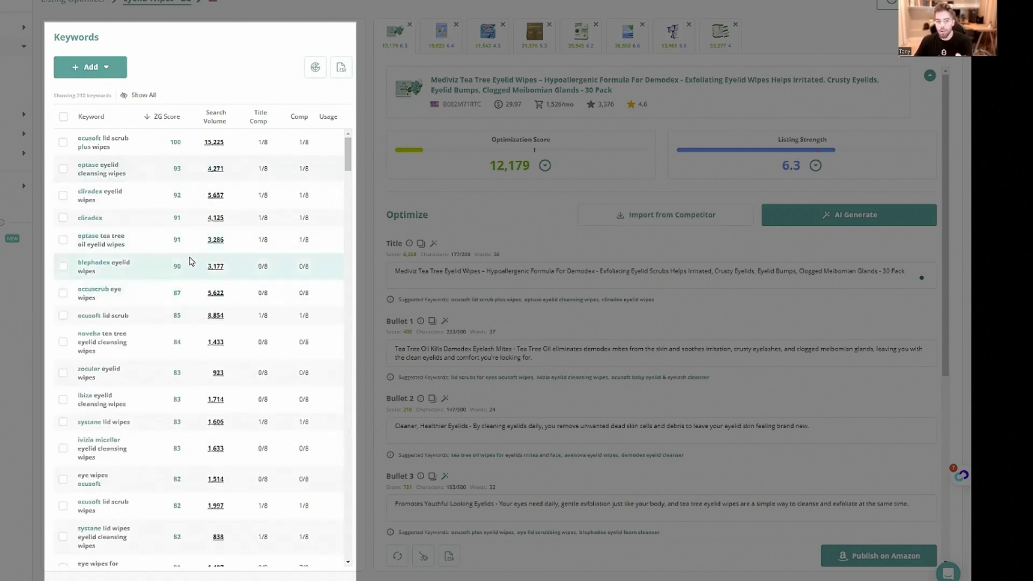
scroll(143, 302, "down", 2)
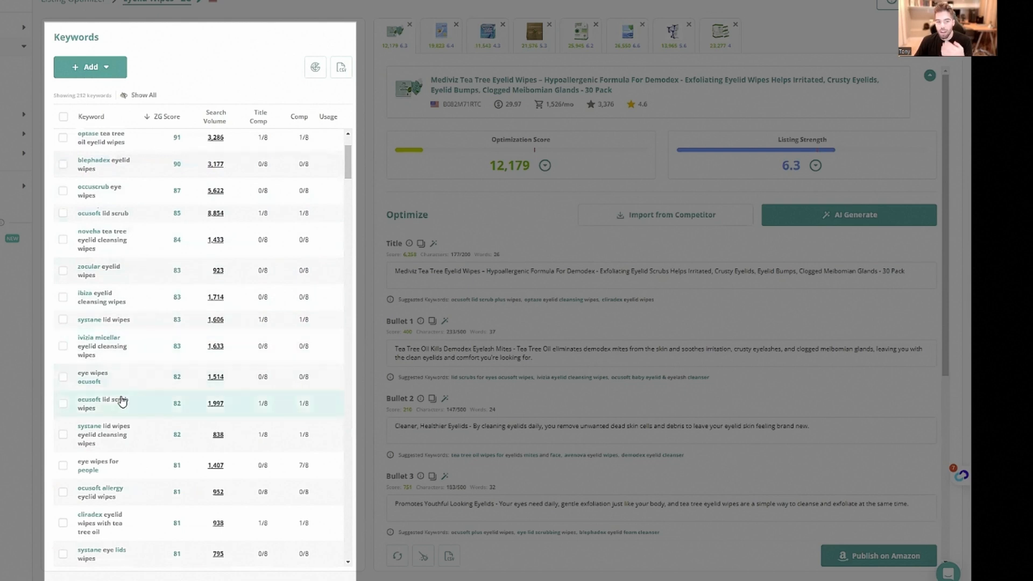
scroll(122, 401, "down", 3)
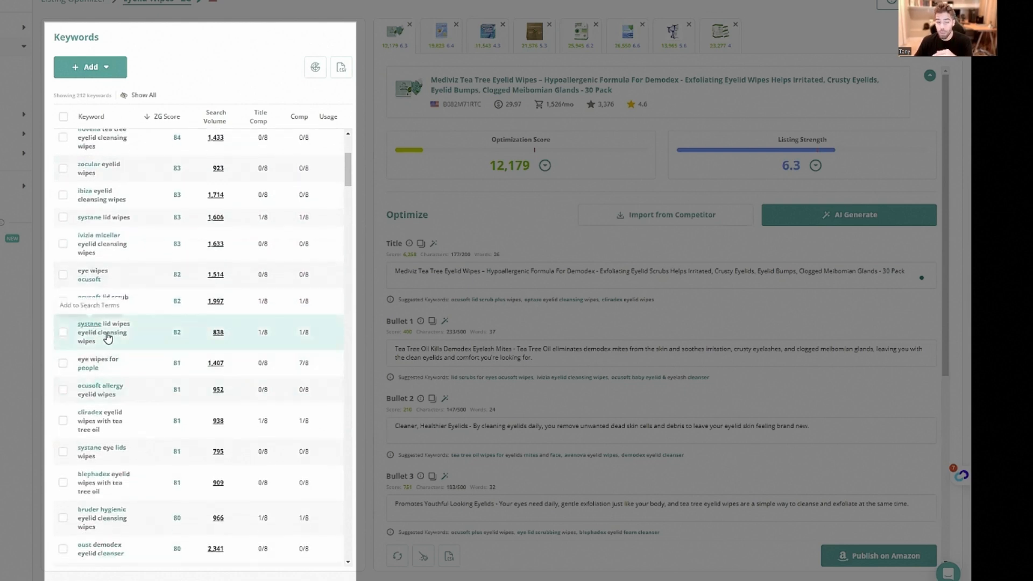
scroll(92, 334, "down", 3)
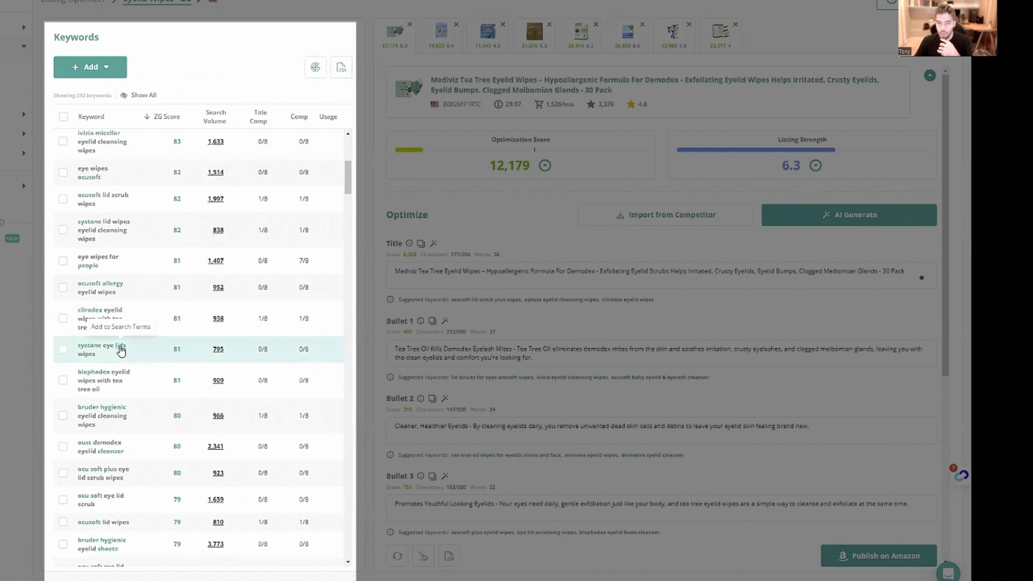
Split "eyelid" into "eye lid" at the start of the search terms and check the optimization score
scroll(450, 336, "down", 5)
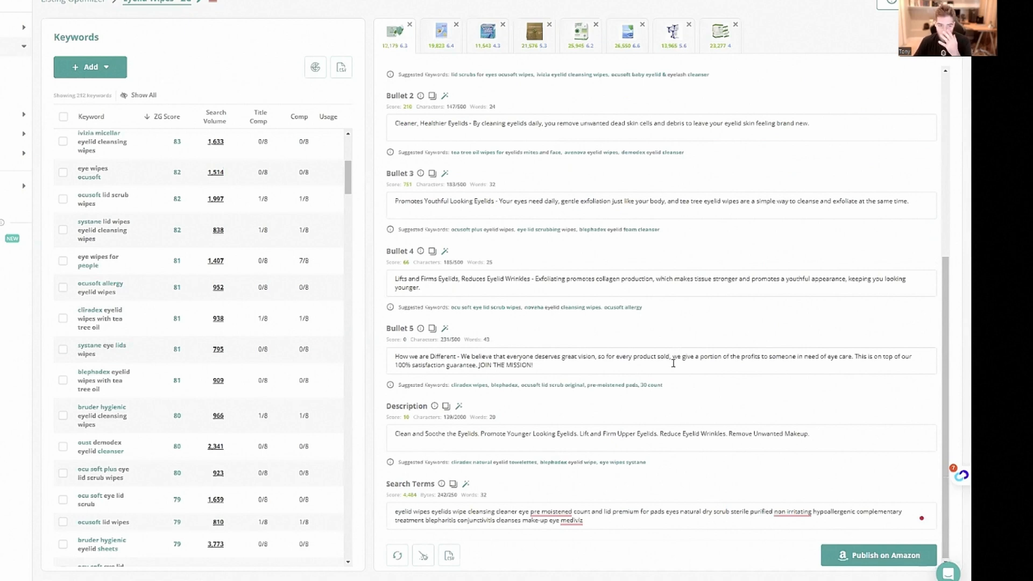
left_click(430, 511)
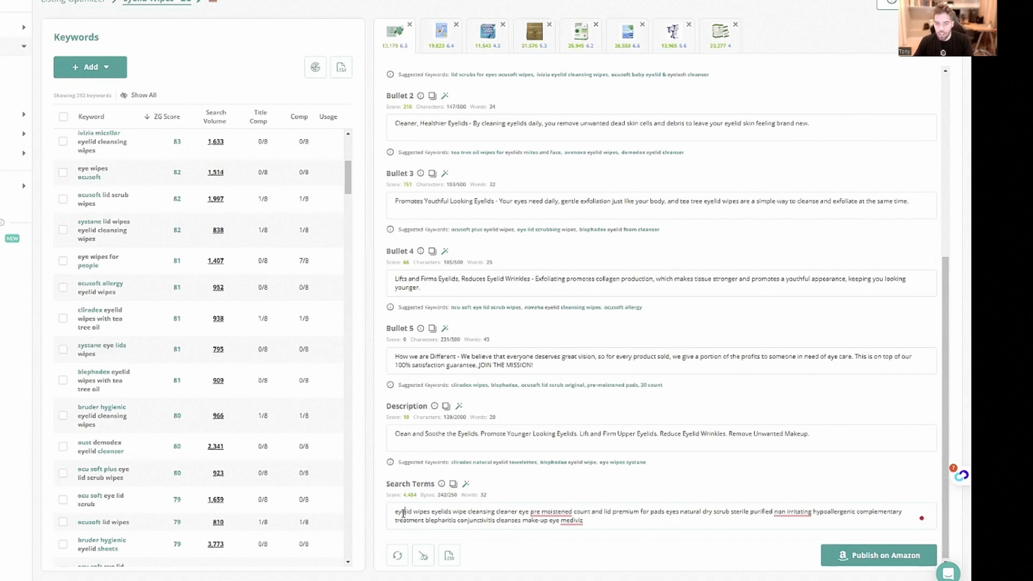
scroll(616, 239, "up", 5)
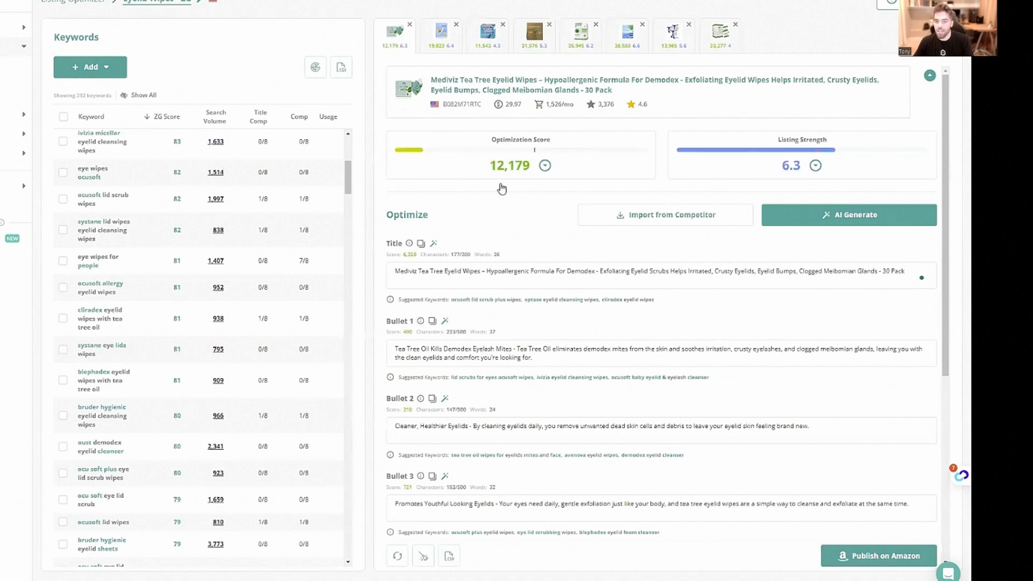
scroll(534, 277, "down", 4)
scroll(534, 277, "down", 2)
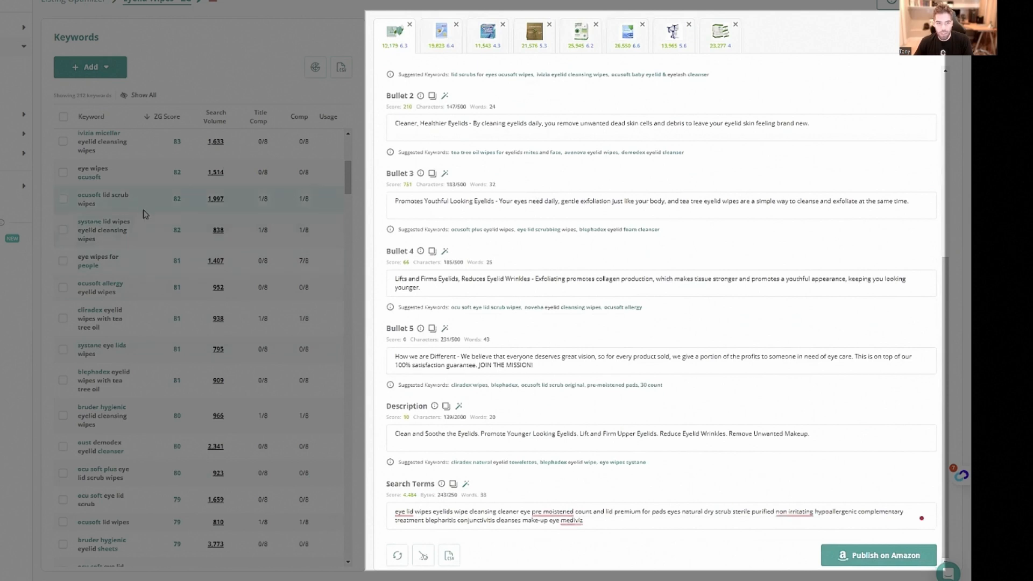
Delete the redundant word "eyelids" from the search terms
left_click(444, 514)
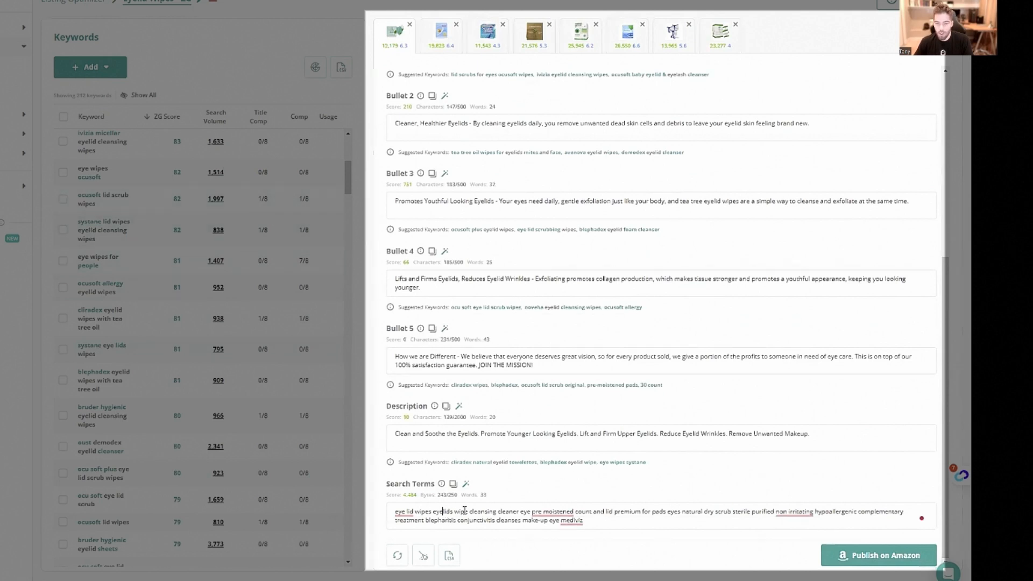
scroll(470, 182, "up", 4)
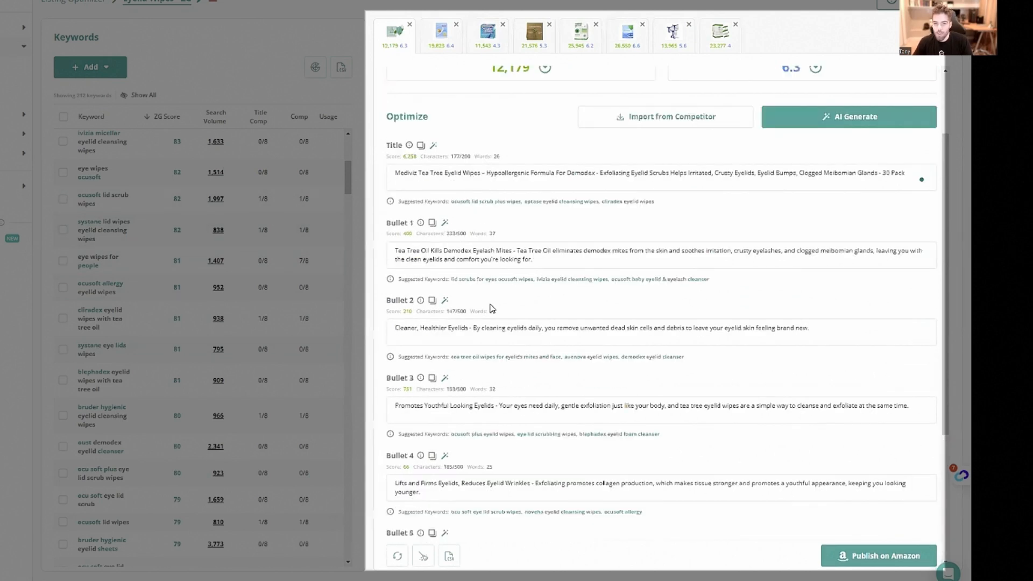
left_click(452, 328)
scroll(451, 329, "down", 4)
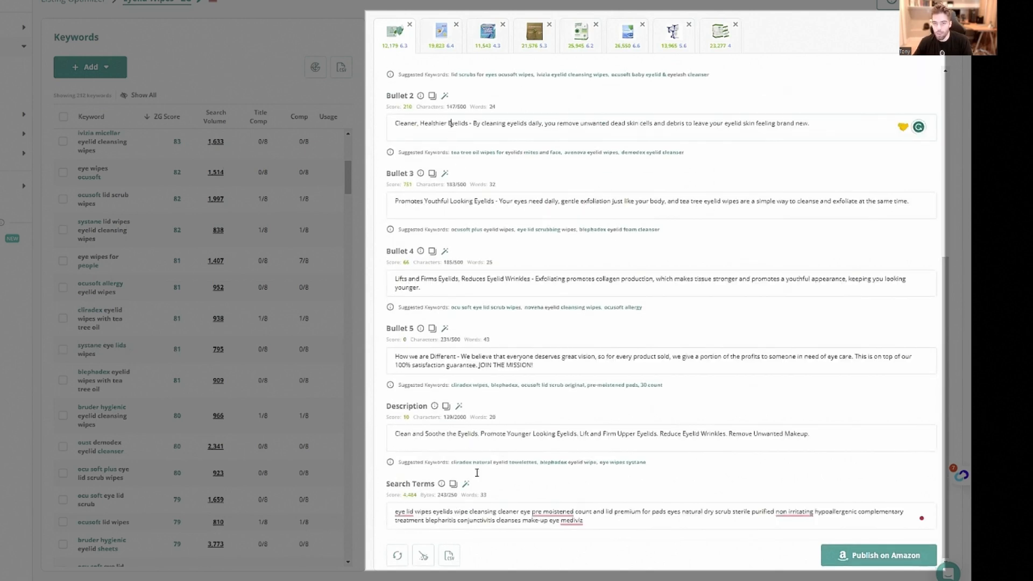
left_click_drag(453, 513, 434, 514)
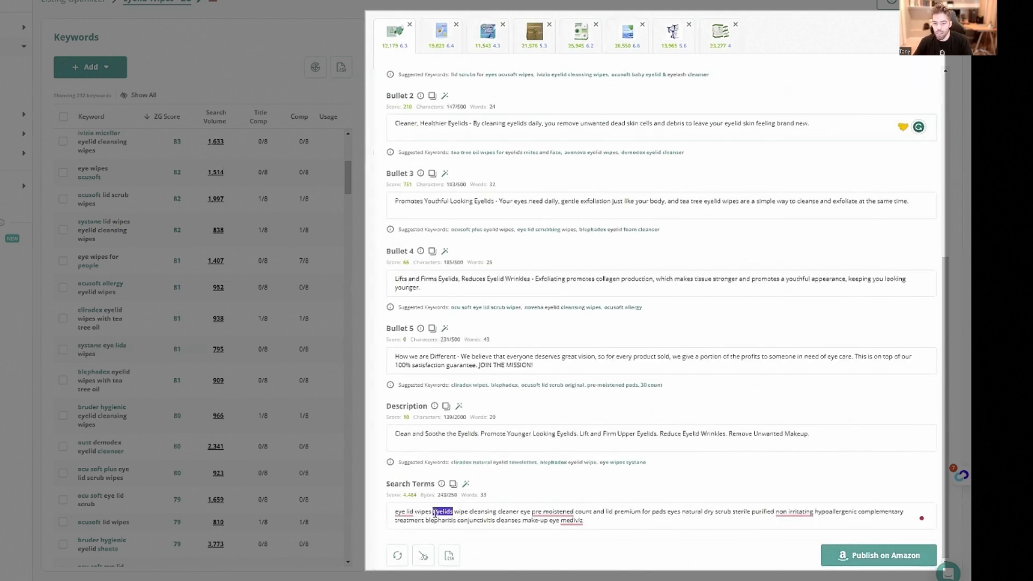
key("BackSpace")
Examine the title for the placement of "Eyelid Wipes" and the keyword phrases that follow it
scroll(532, 482, "up", 4)
scroll(531, 482, "up", 2)
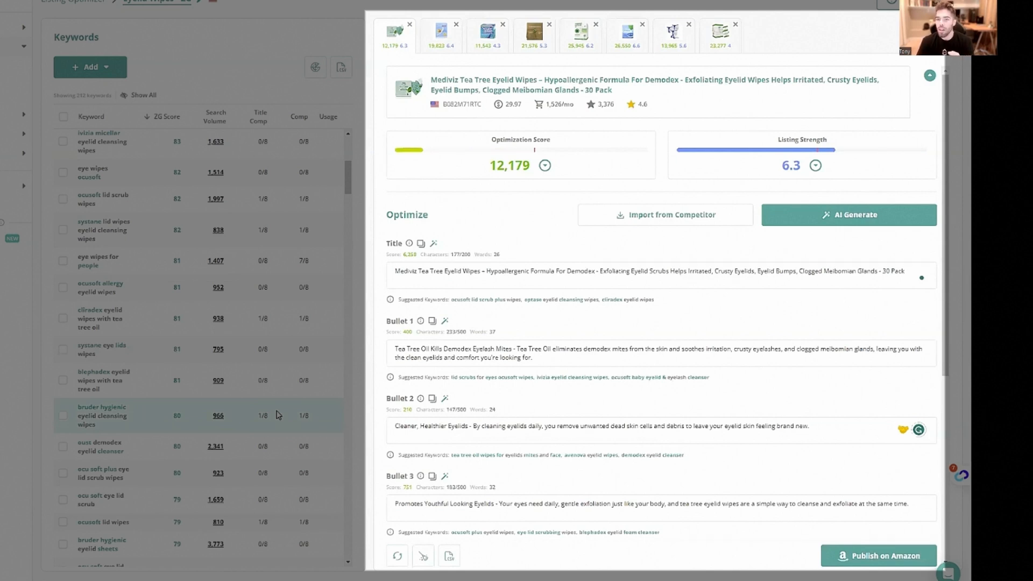
left_click_drag(480, 271, 444, 269)
left_click(445, 271)
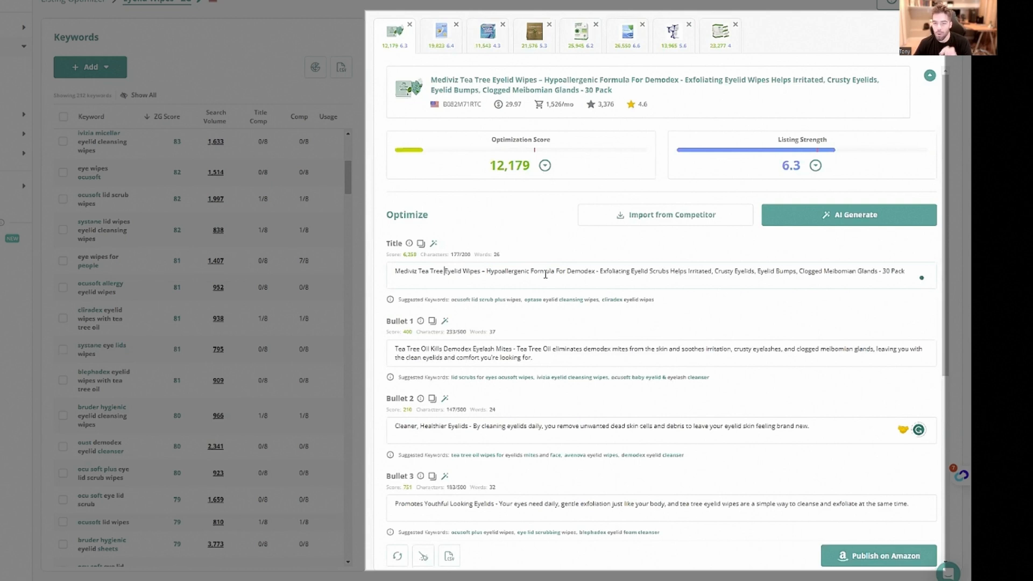
scroll(549, 277, "down", 1)
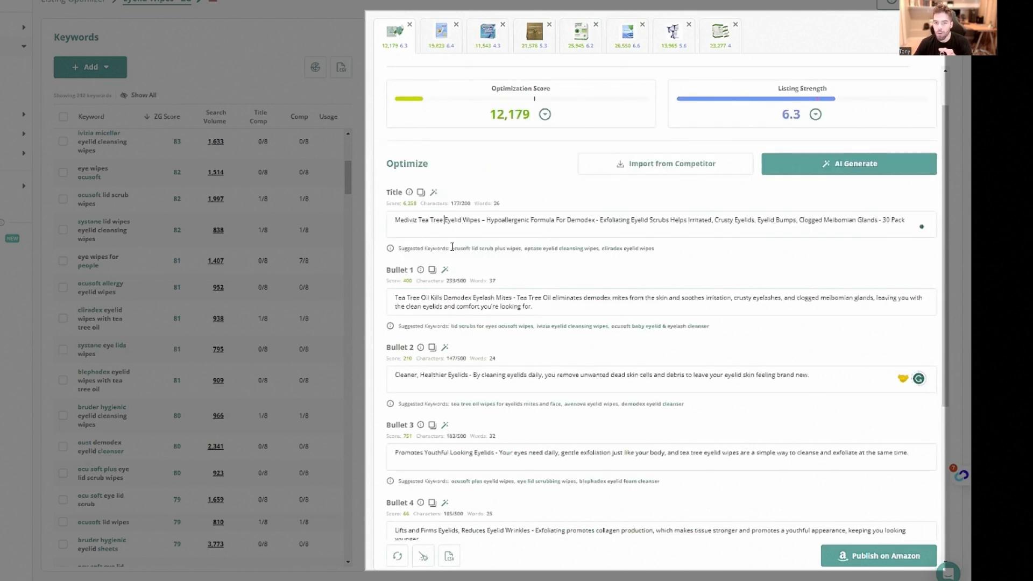
scroll(454, 247, "down", 2)
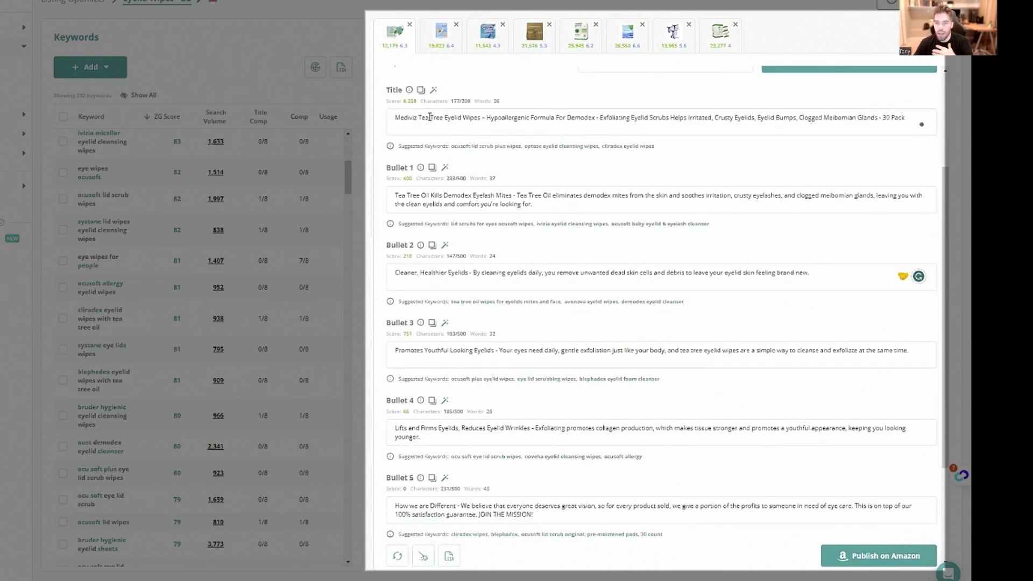
left_click_drag(423, 117, 812, 108)
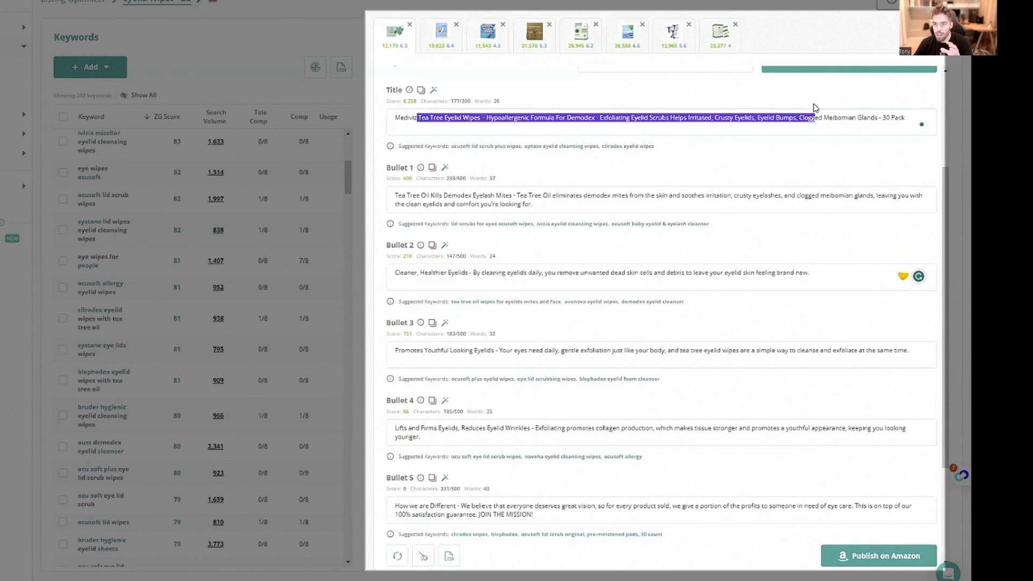
left_click(815, 109)
left_click_drag(498, 113, 778, 130)
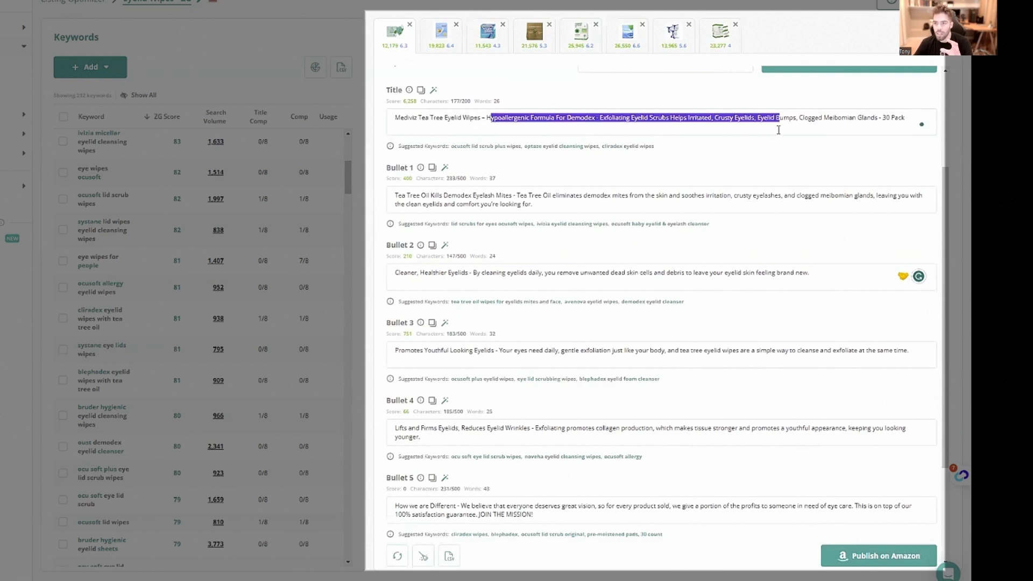
left_click(779, 130)
Examine the bullets and the description for how they use keywords
scroll(582, 224, "down", 2)
left_click_drag(450, 97, 568, 101)
left_click(568, 101)
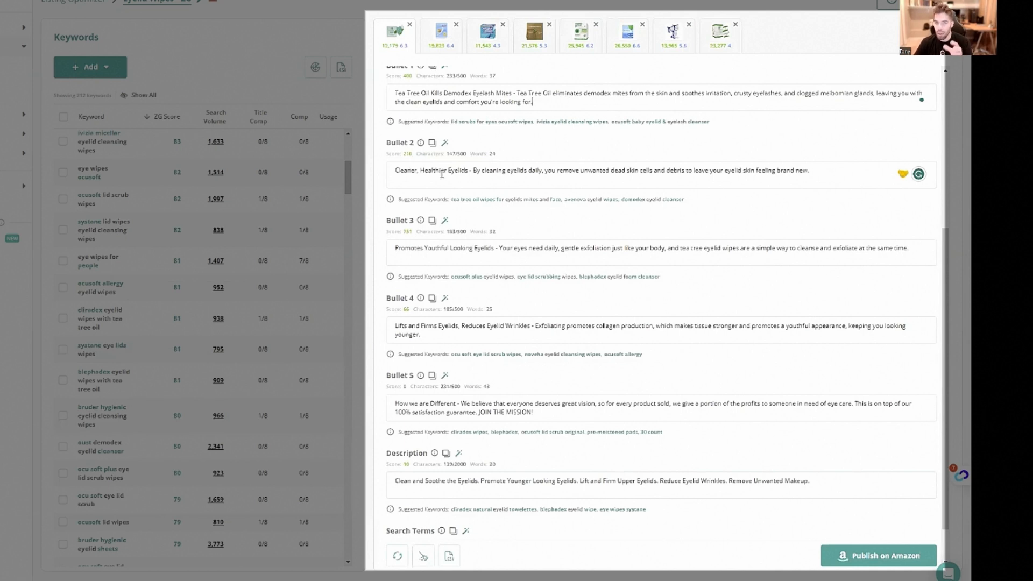
scroll(454, 183, "down", 1)
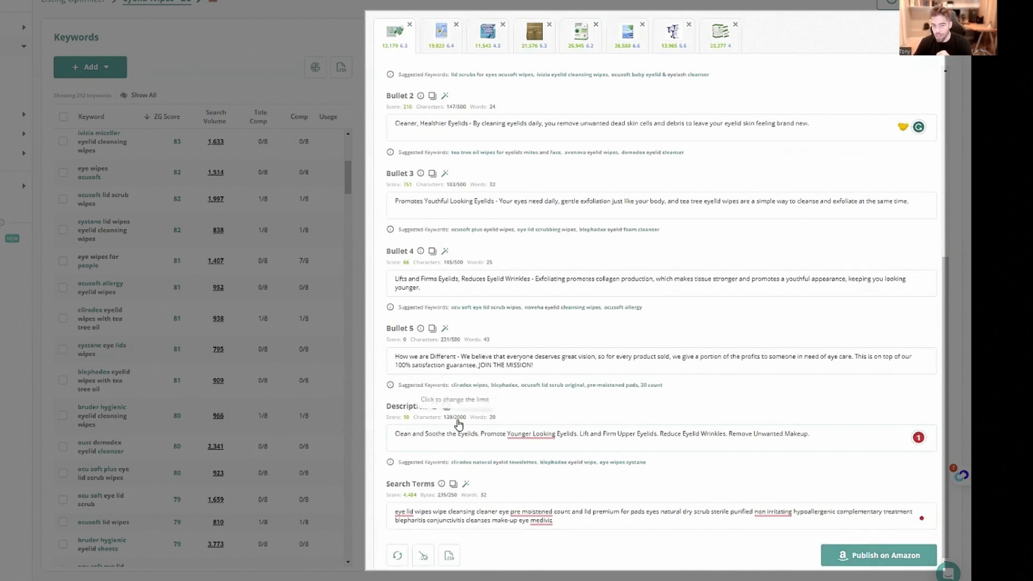
left_click_drag(464, 433, 813, 434)
left_click(814, 434)
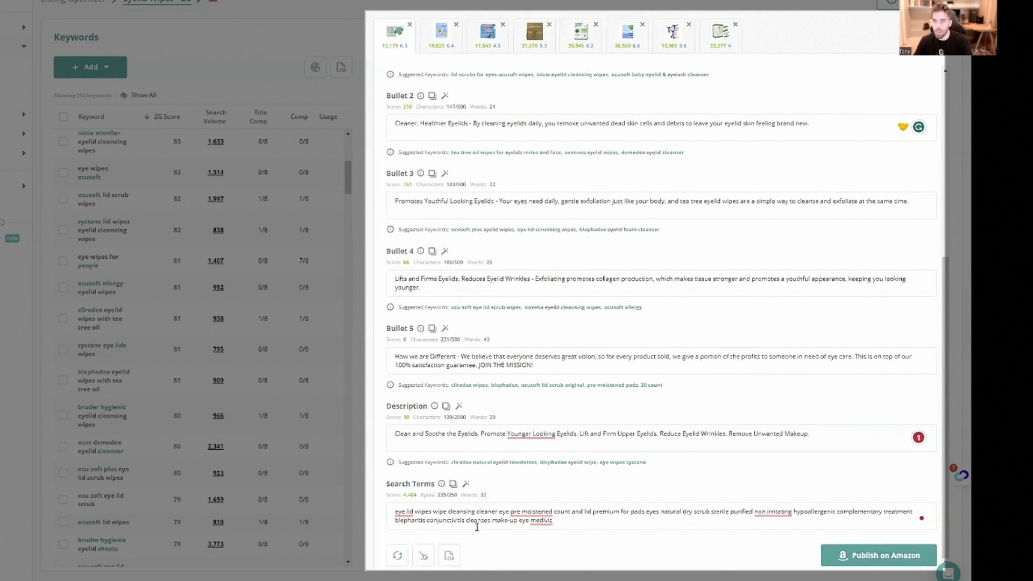
Delete the brand name "mediviz" from the end of the search terms
left_click(602, 520)
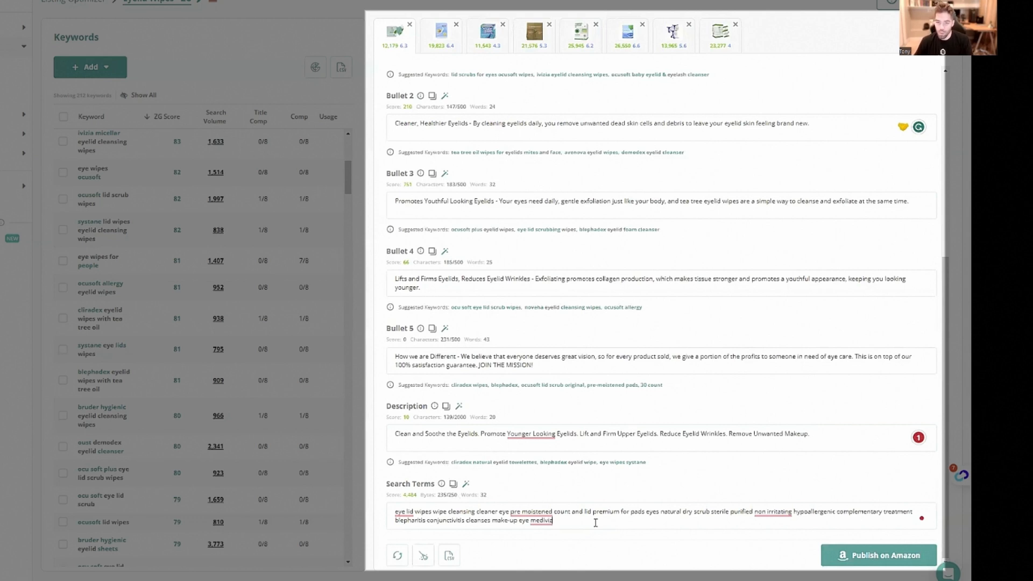
double_click(541, 520)
key("BackSpace")
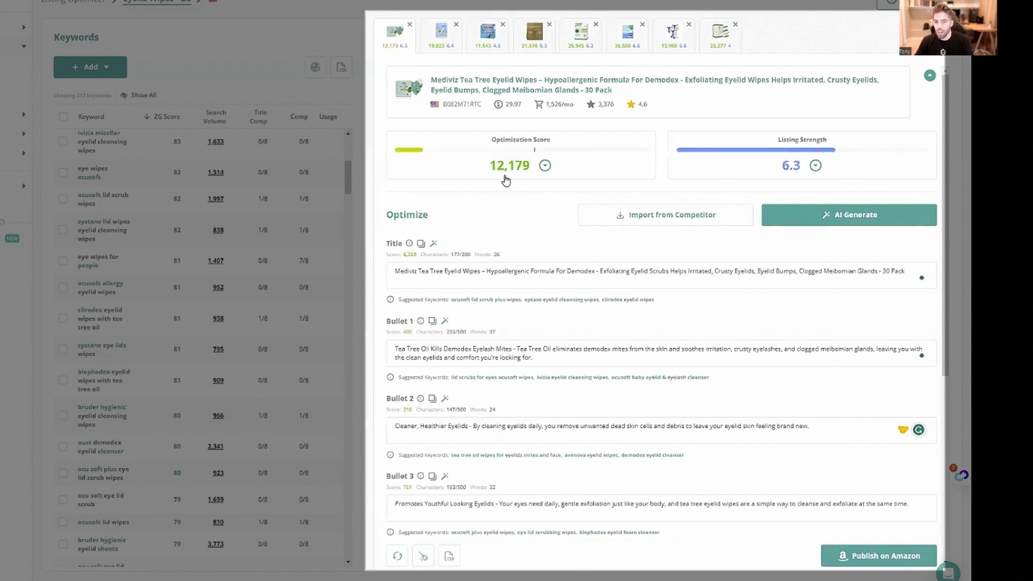
Add the word "plus" from the unused keyword "ocu soft plus eye lid scrub wipes" to the search terms
scroll(204, 269, "down", 2)
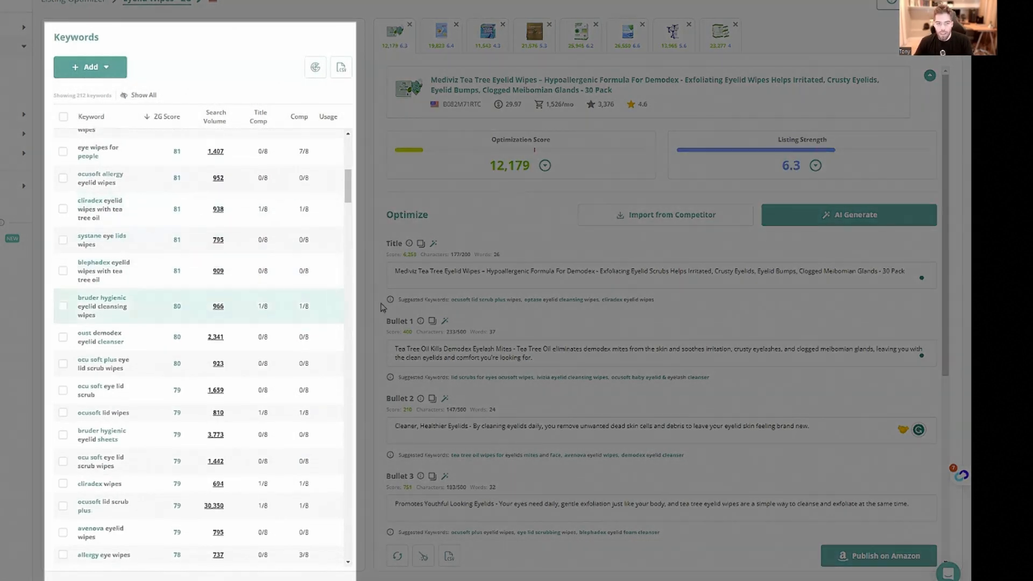
scroll(382, 308, "down", 6)
scroll(150, 366, "down", 1)
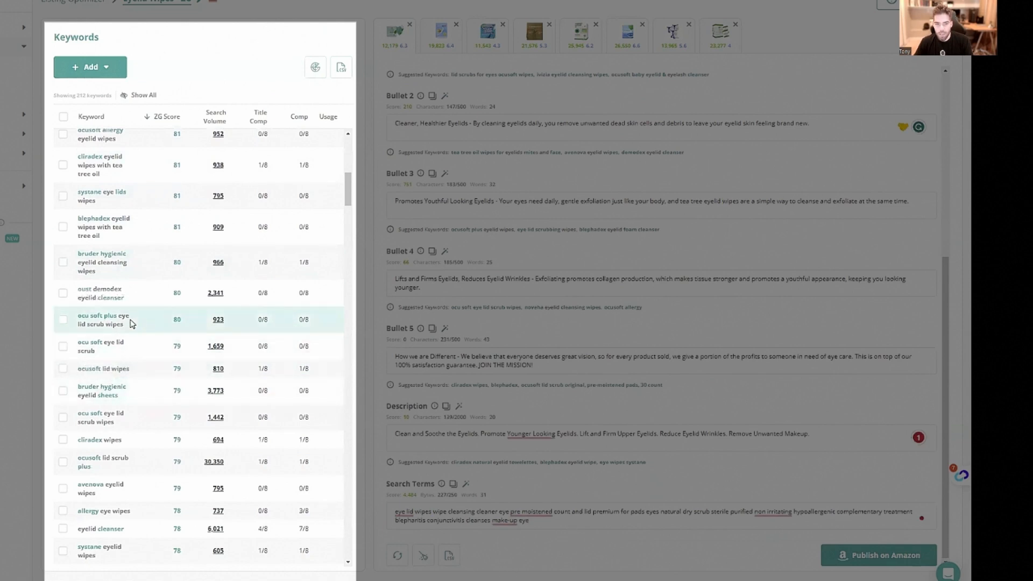
left_click(111, 323)
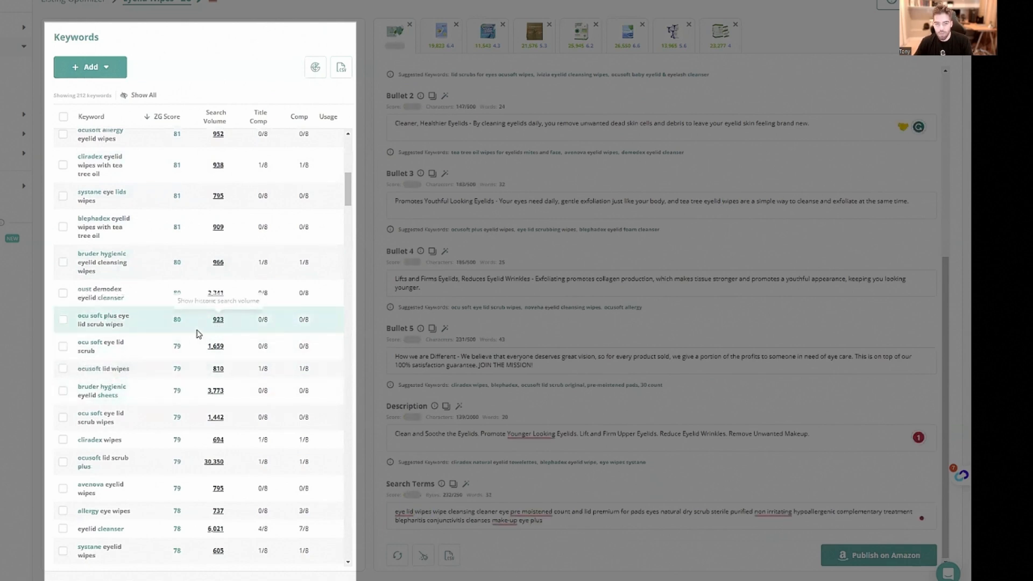
left_click(146, 390)
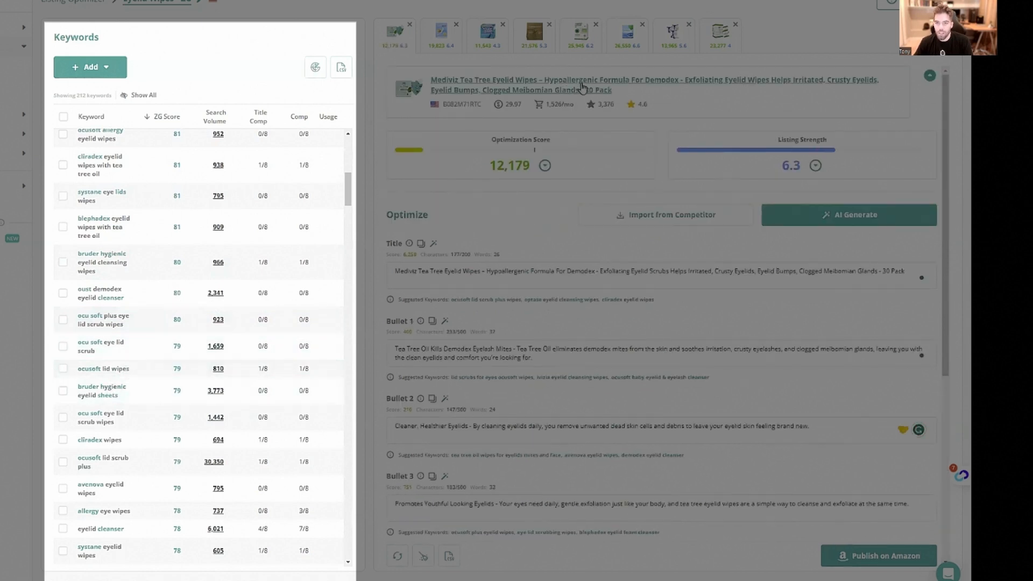
Add the word "allergy" from the unused keyword "ocusoft allergy eyelid wipes" to the search terms
scroll(189, 283, "up", 8)
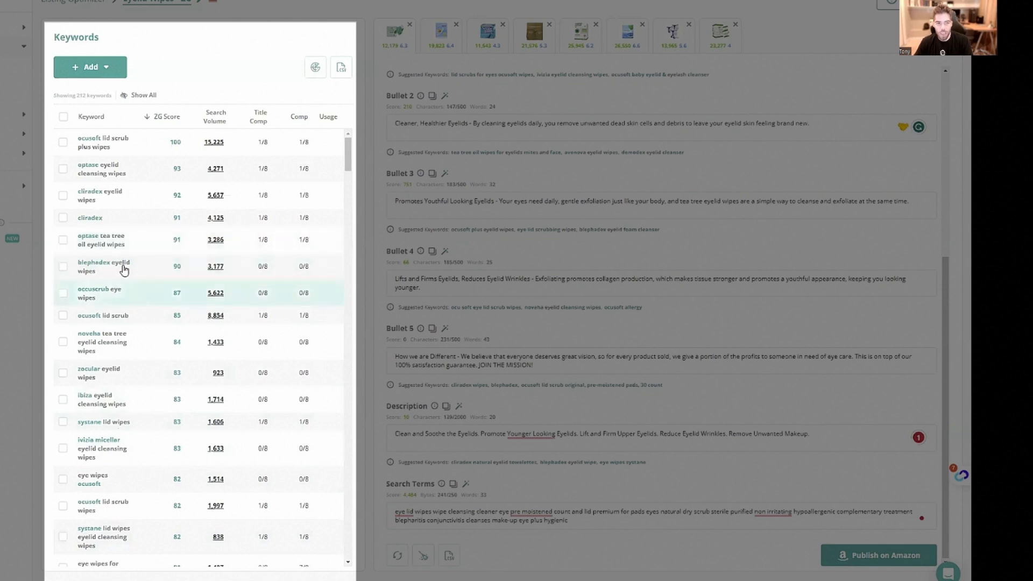
scroll(124, 269, "down", 3)
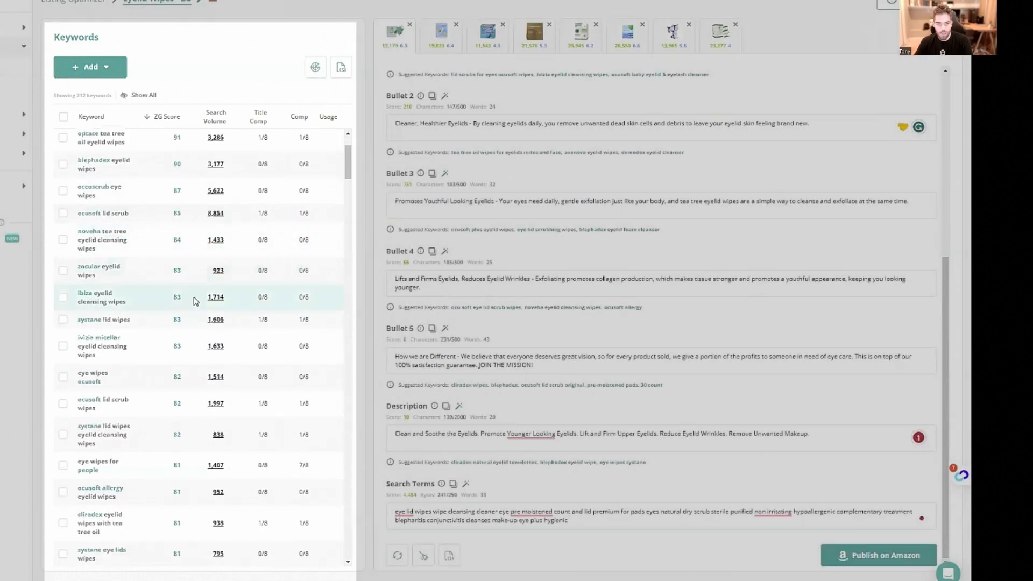
scroll(699, 437, "up", 6)
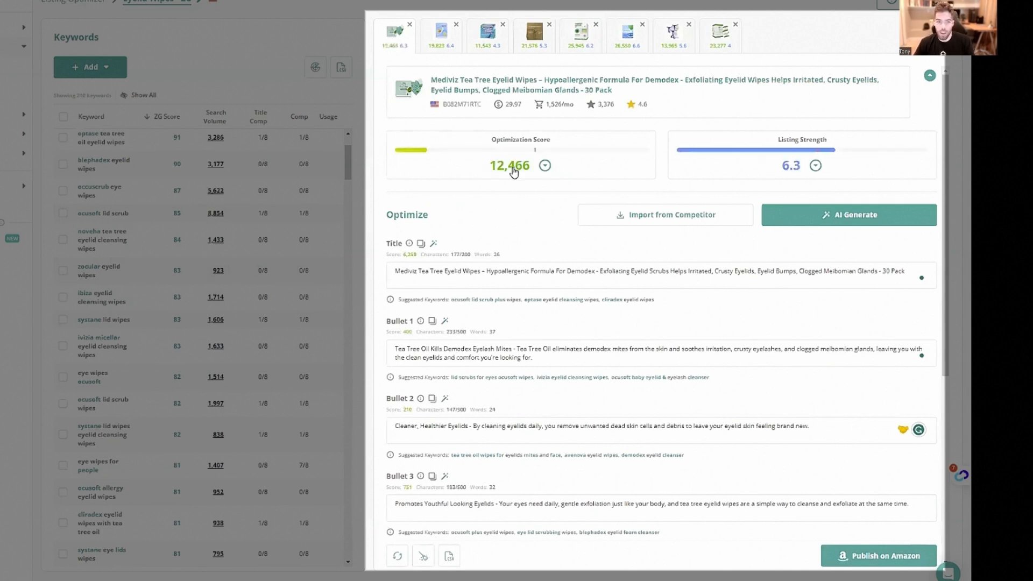
scroll(580, 487, "down", 5)
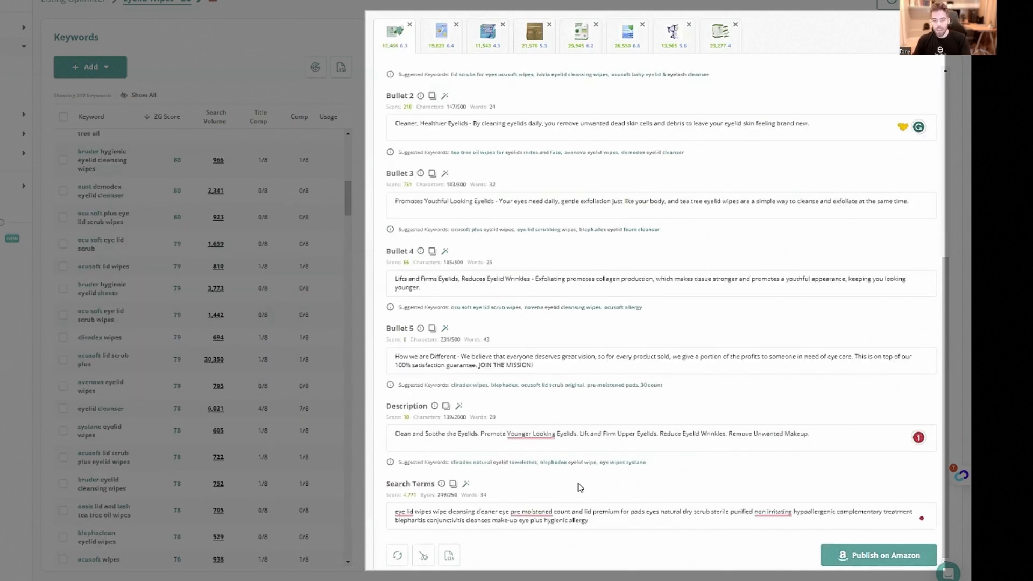
Open the AI generation settings for the title and set the brand name to "Mediviz"
scroll(581, 473, "up", 5)
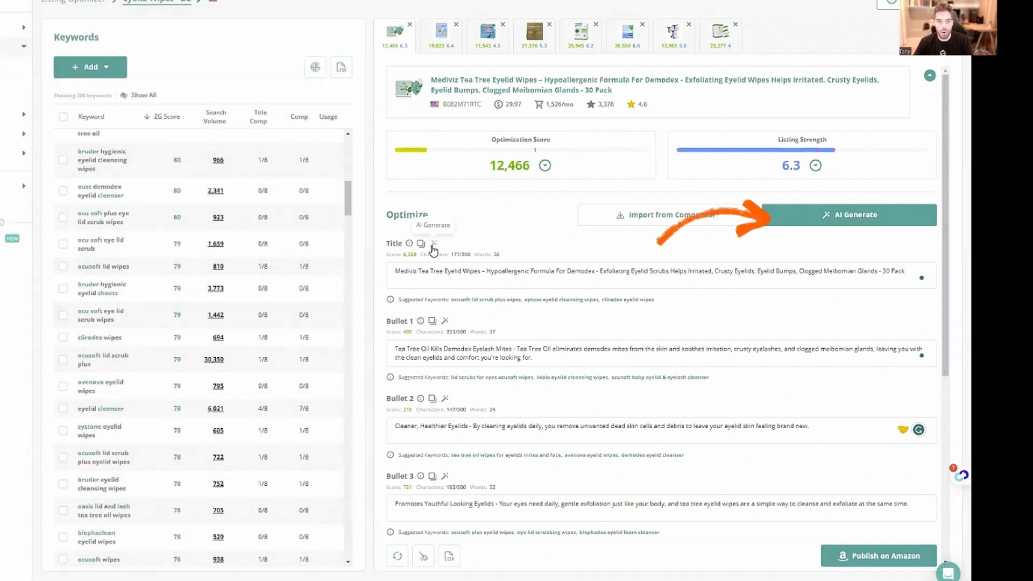
left_click(434, 247)
left_click(386, 160)
type("Me")
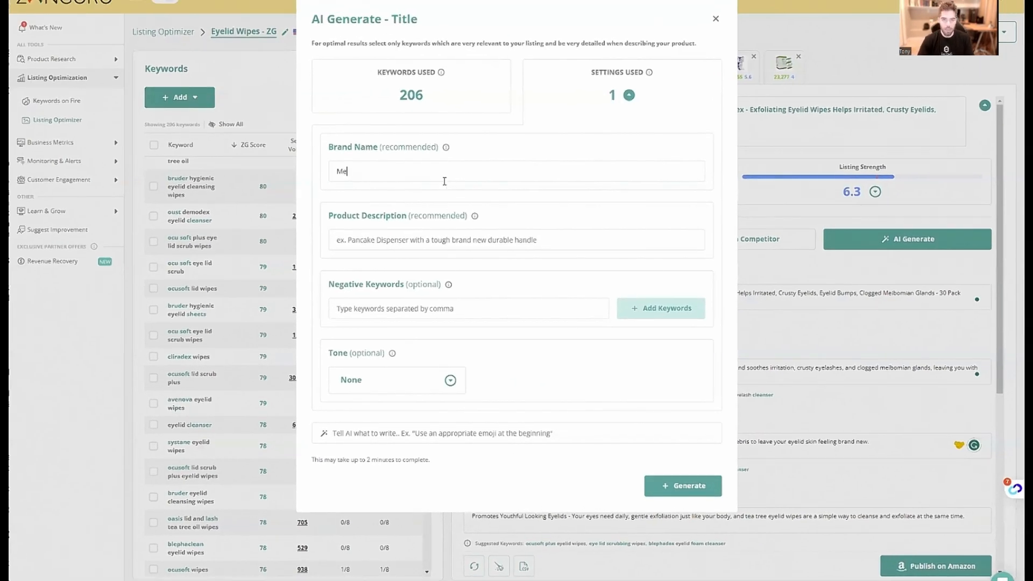
type("diviz")
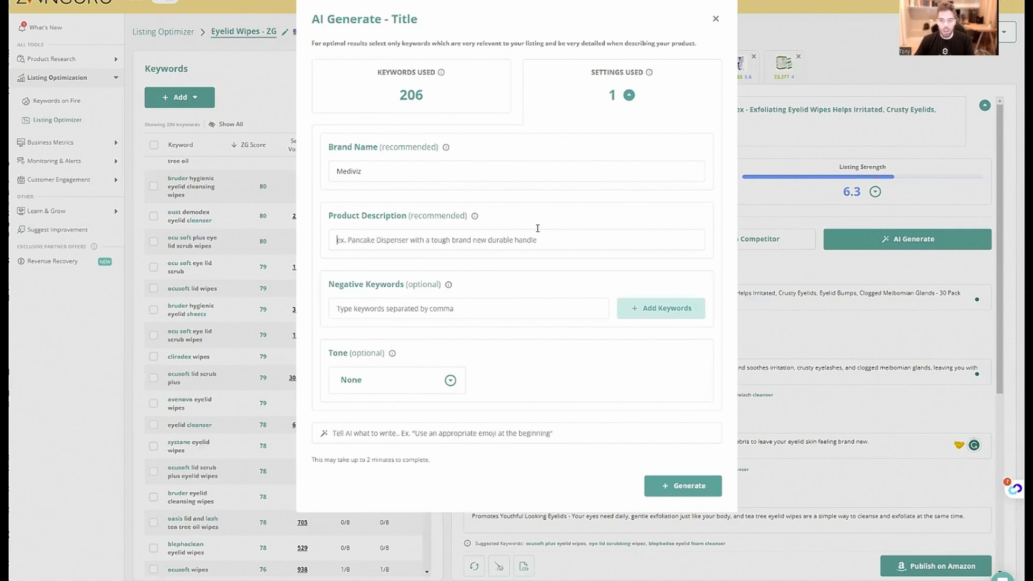
Copy the existing listing title and use it as the product description in the title's AI generation settings
left_click(716, 21)
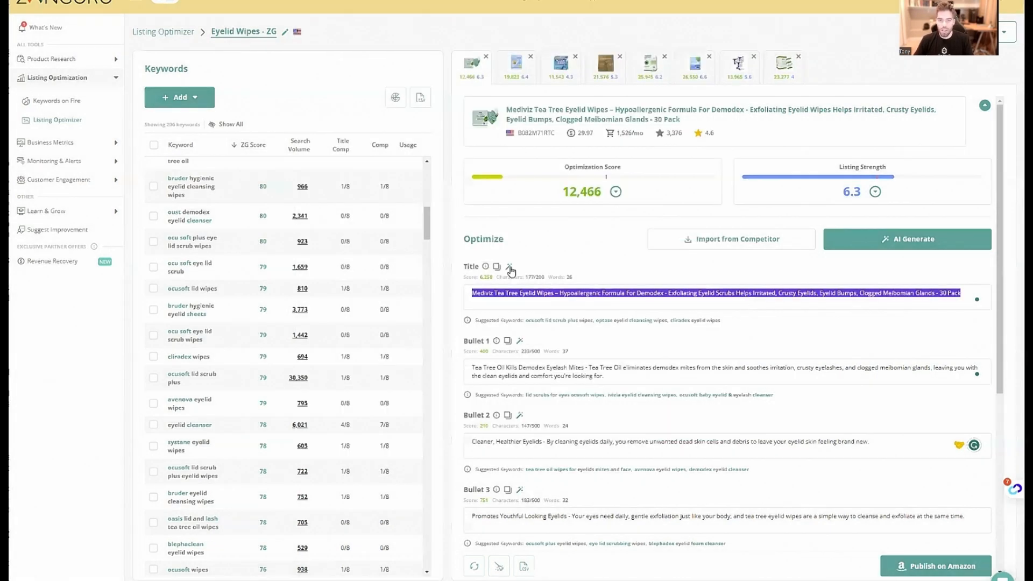
left_click(509, 272)
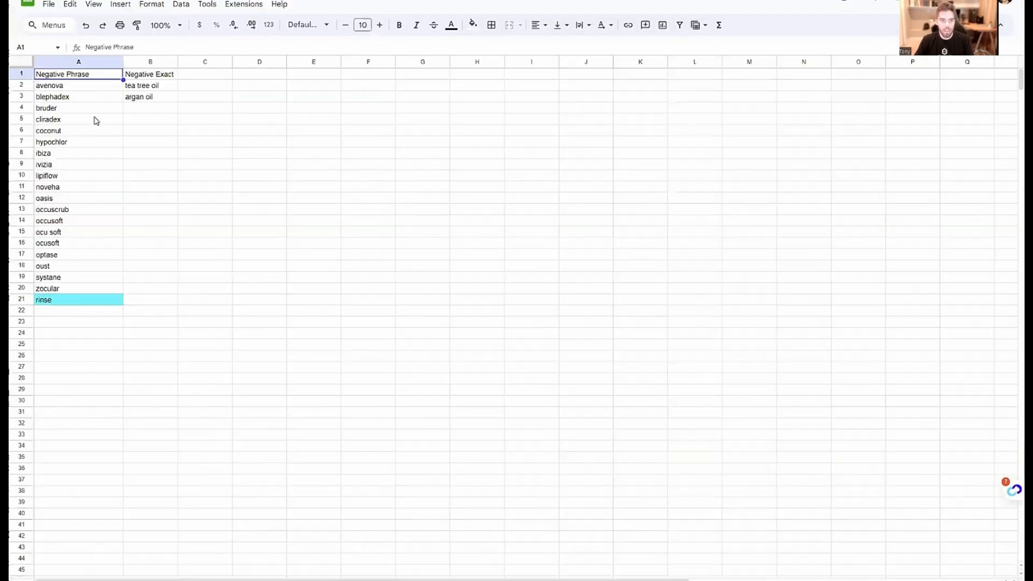
Copy the Negative Phrase entries, avenova through rinse, from the Google Sheets spreadsheet and return to ZonGuru
left_click_drag(78, 85, 92, 300)
key("ctrl+c")
left_click(366, 1)
Try to add the copied negative phrases as negative keywords without commas, and remove the resulting entry
left_click(398, 310)
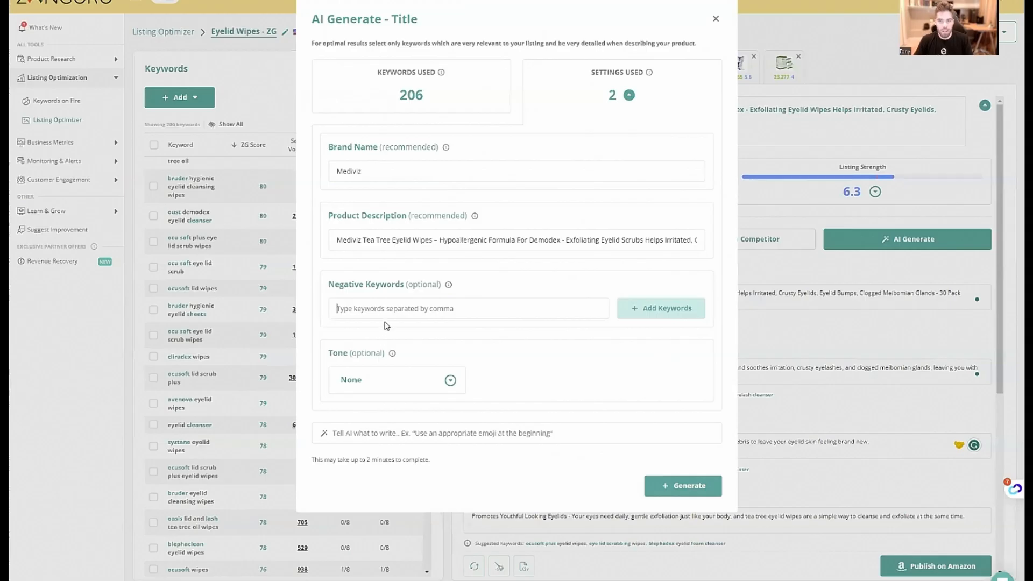
key("ctrl+v")
left_click(652, 309)
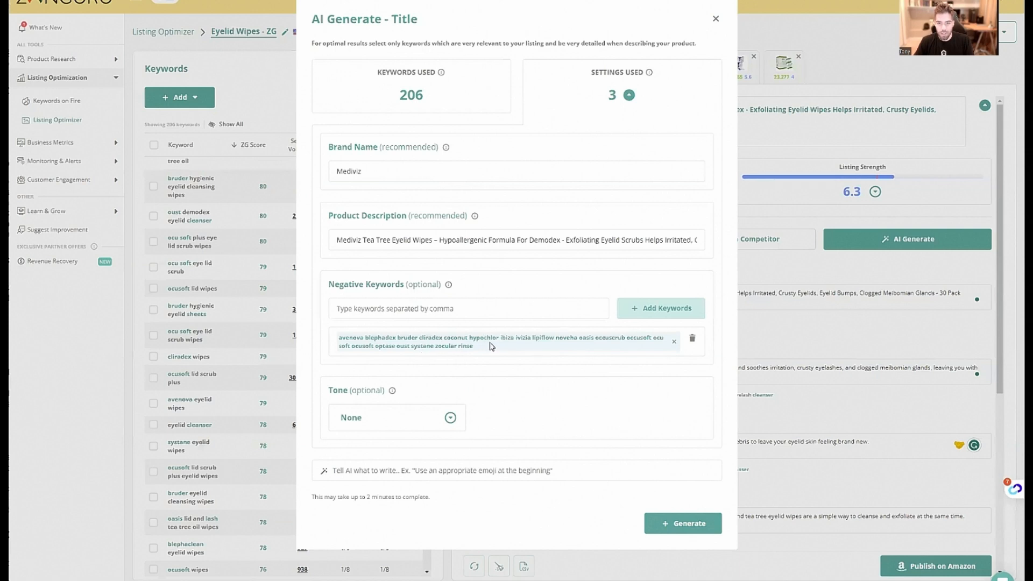
left_click(673, 342)
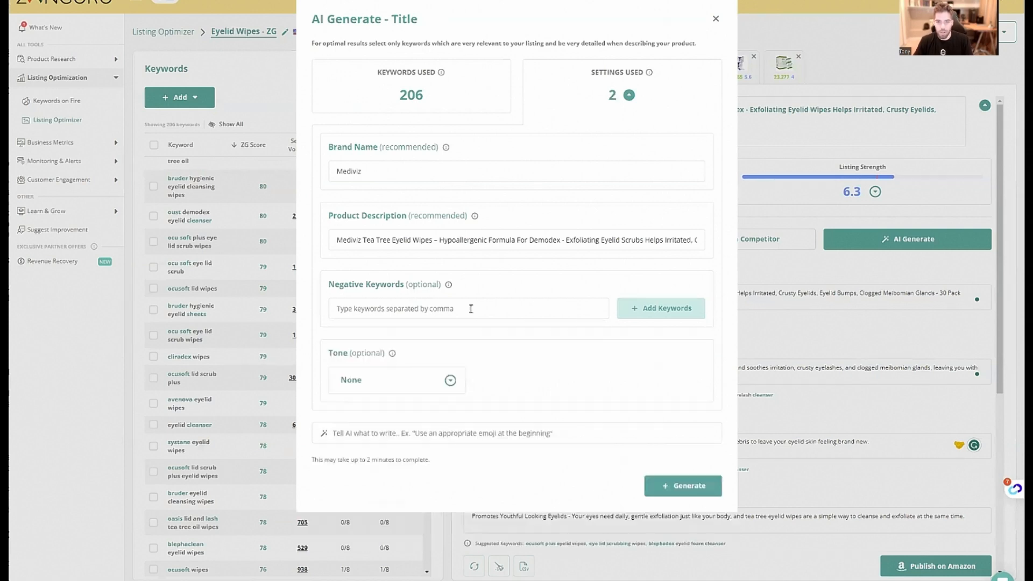
Paste the copied phrases as negative keywords again and separate the entries from avenova through lipiflow with commas
left_click(471, 308)
key("ctrl+v")
left_click_drag(353, 309, 290, 311)
left_click(363, 308)
type(",")
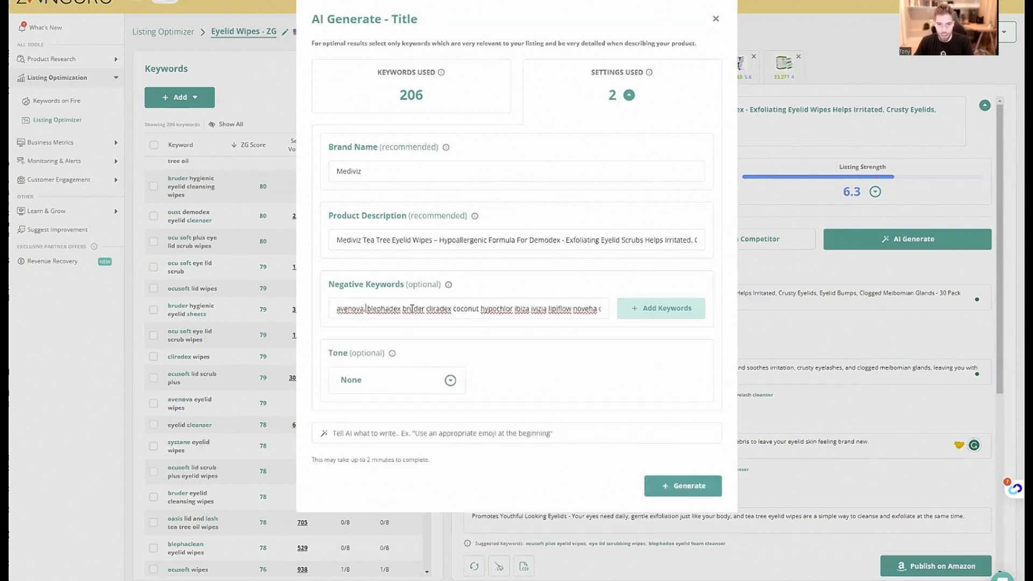
left_click(401, 309)
type(",")
left_click(425, 309)
type(",")
left_click(454, 310)
type(",")
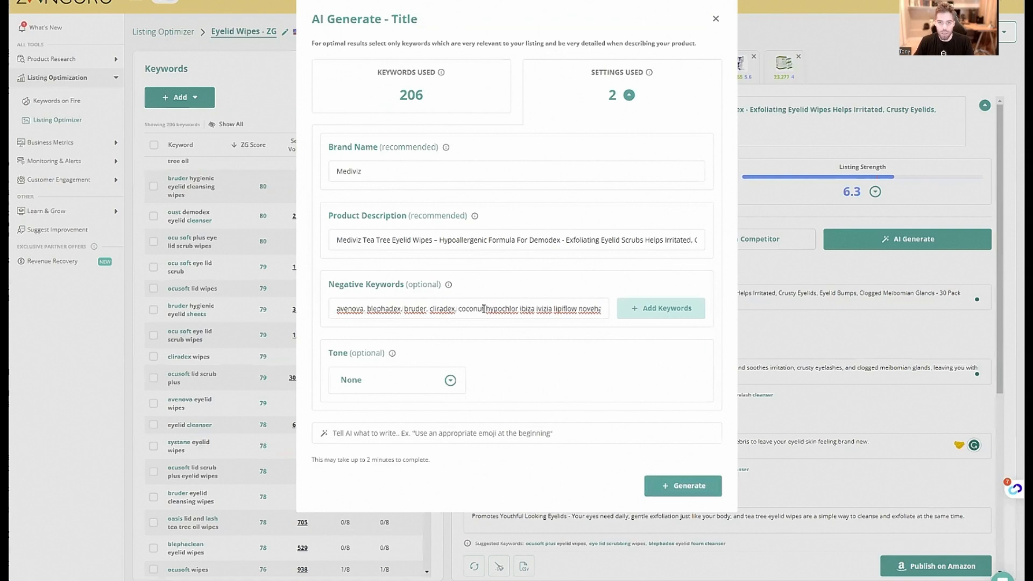
left_click(484, 309)
type(",")
left_click(520, 309)
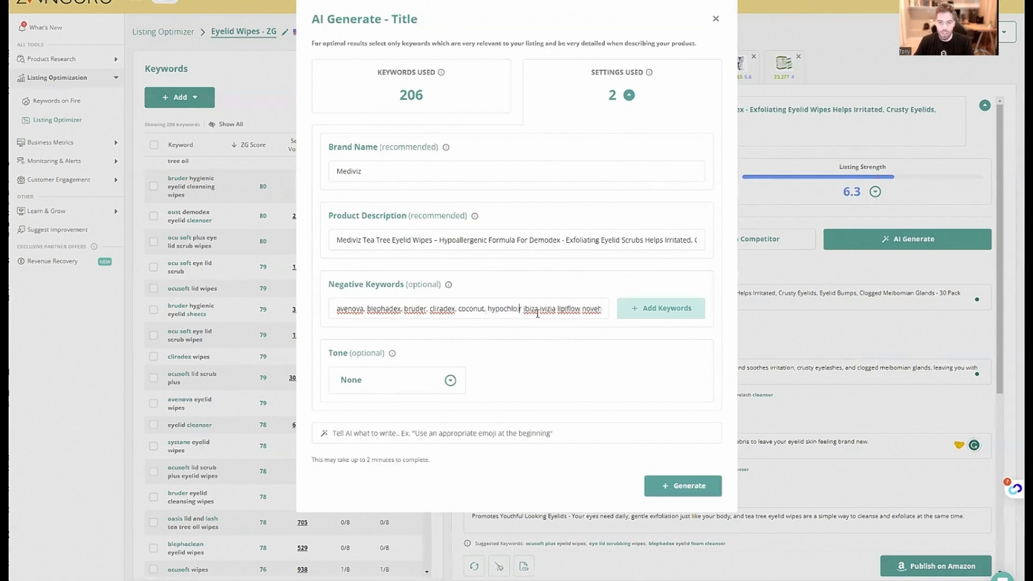
type(",")
left_click(539, 311)
type(",")
left_click(558, 311)
type(",")
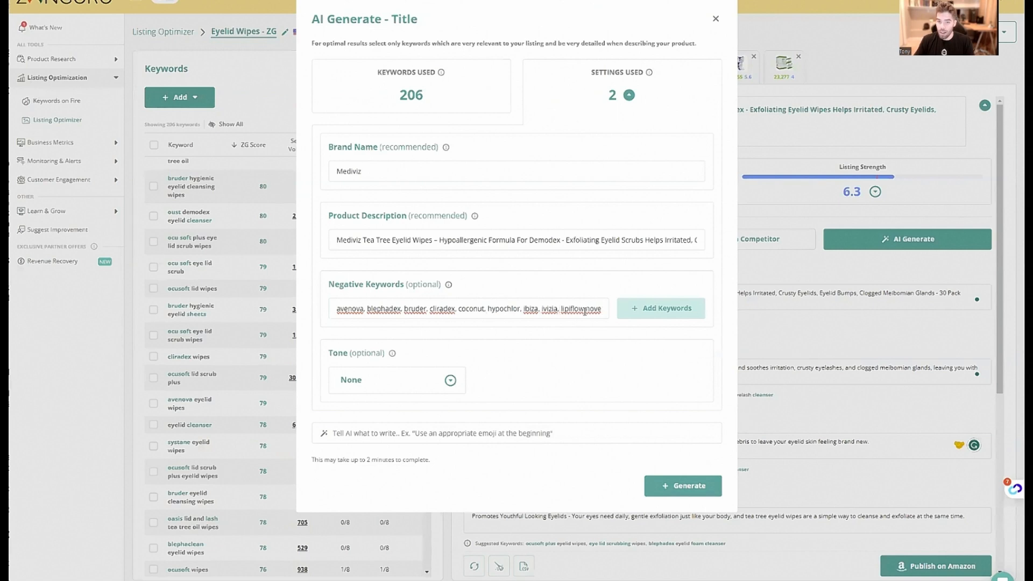
Separate the remaining phrases through rinse with commas and add the whole list as negative keywords
scroll(585, 311, "right", 5)
left_click(359, 310)
type(",")
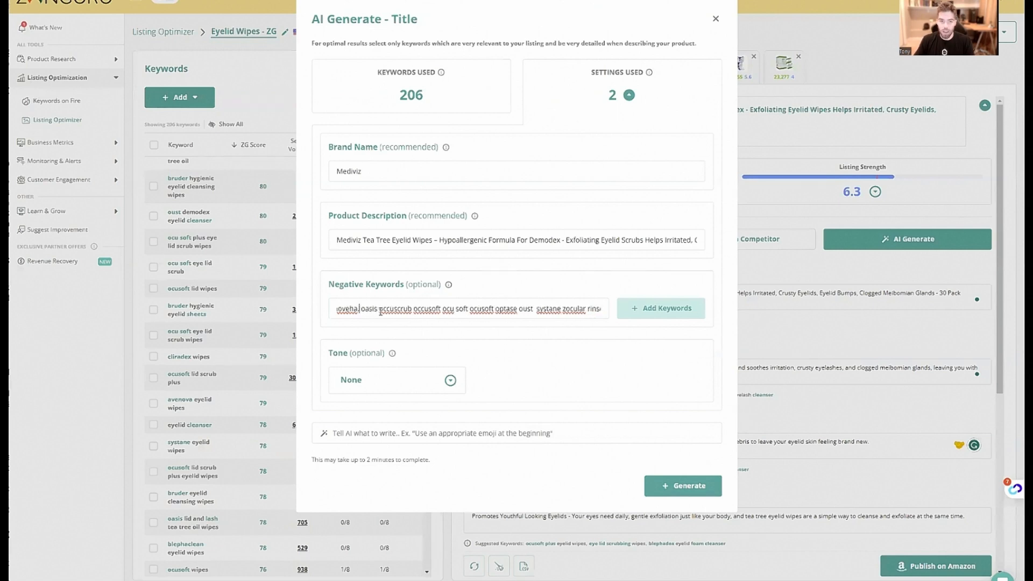
left_click(377, 310)
type(",")
left_click(414, 311)
type(",")
left_click(445, 311)
type(",")
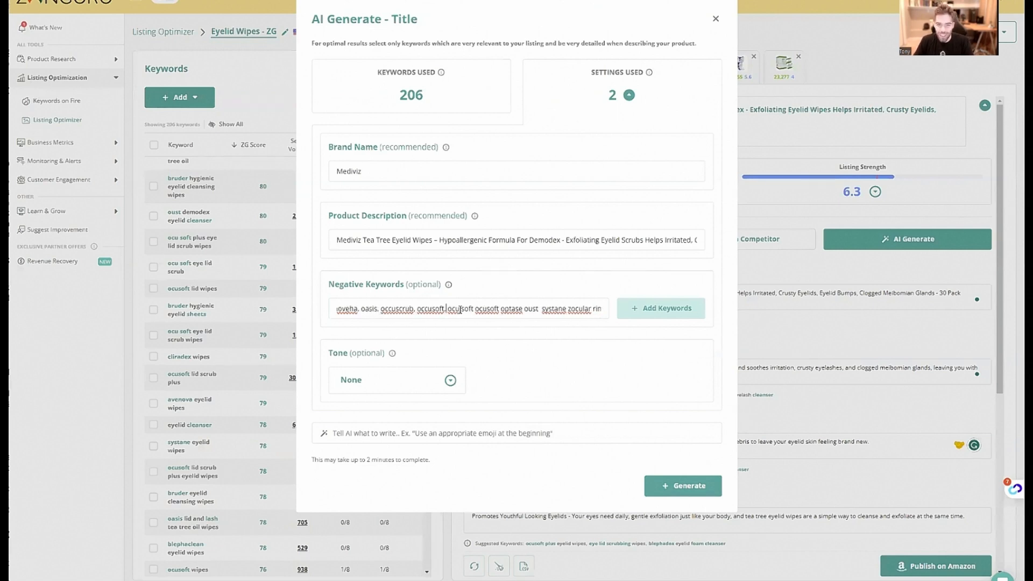
left_click(473, 311)
type(",")
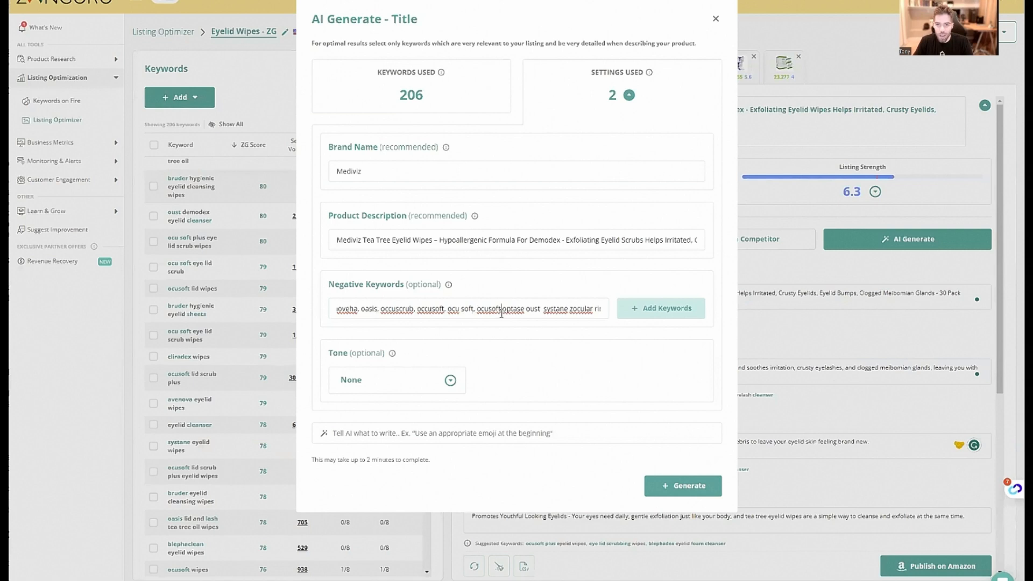
left_click(502, 311)
type(",")
left_click(528, 311)
type(",")
left_click(543, 311)
type(",")
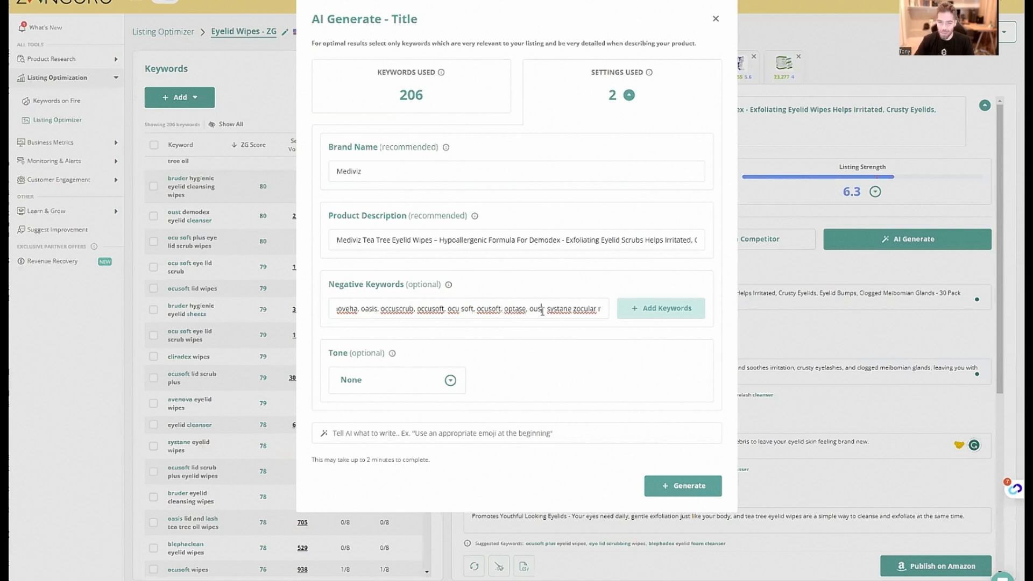
type(",")
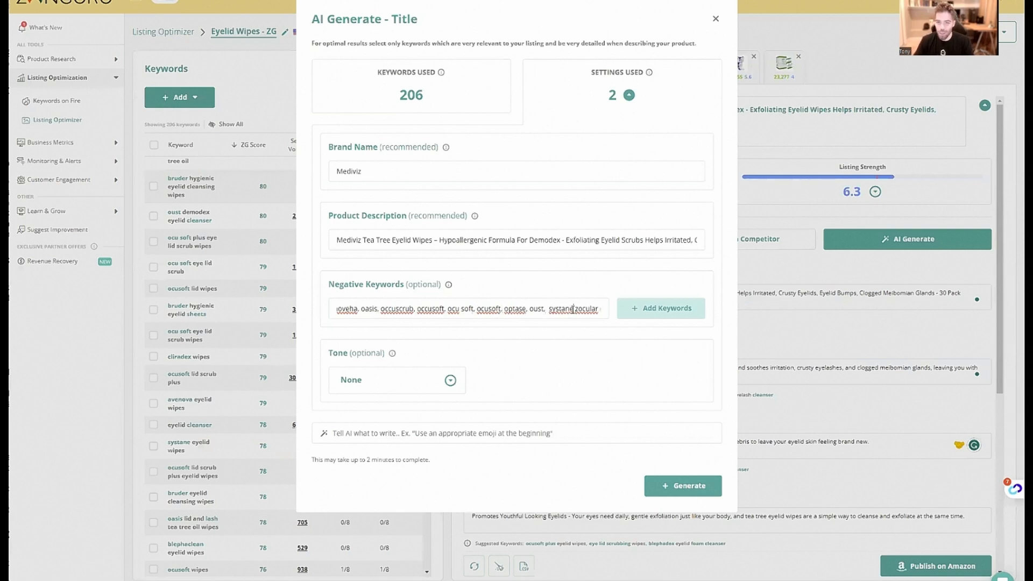
left_click(573, 311)
type(", zocular")
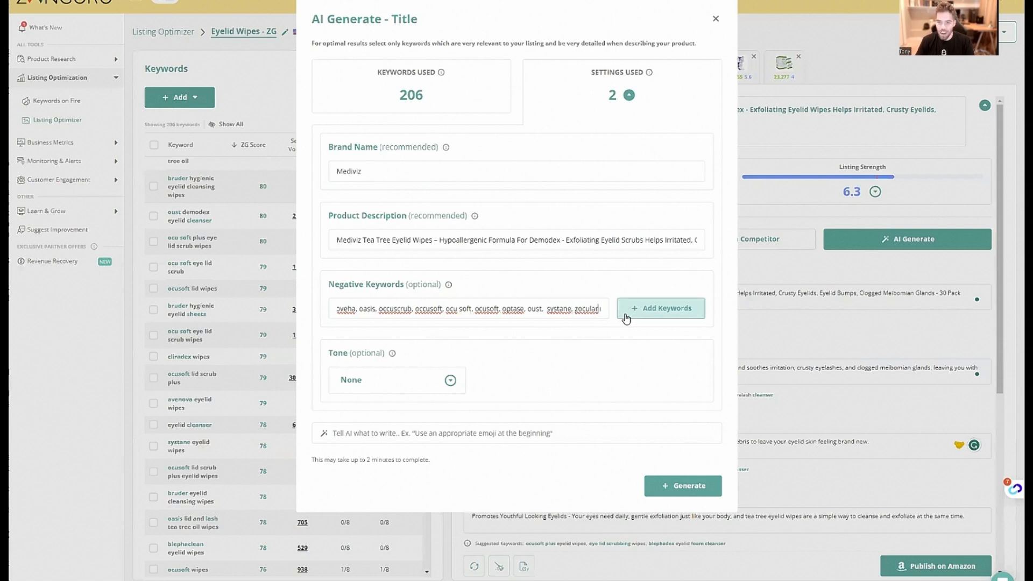
type(", rinse")
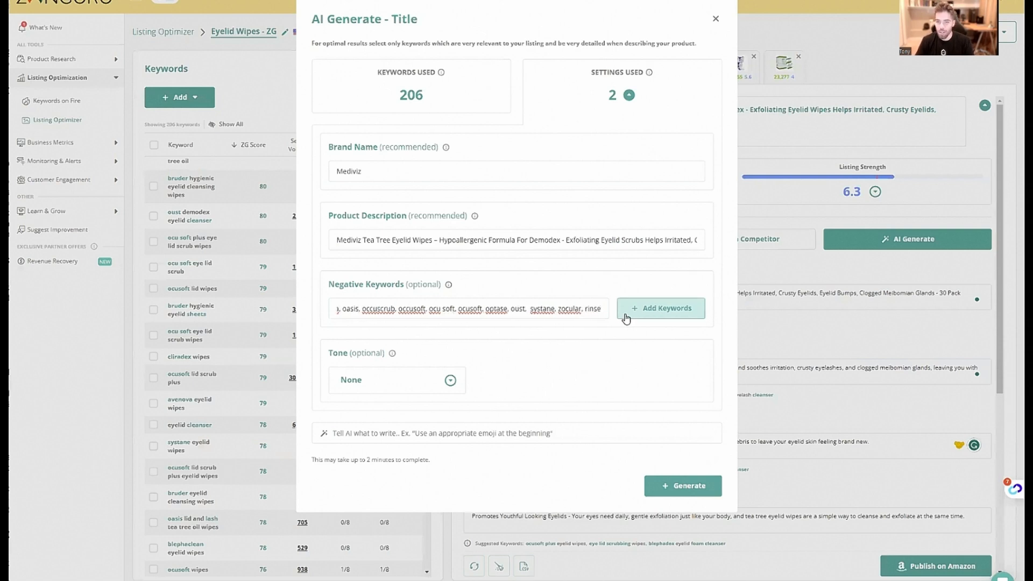
left_click(626, 318)
Set the tone to Professional and generate the new title
left_click(425, 437)
left_click(428, 365)
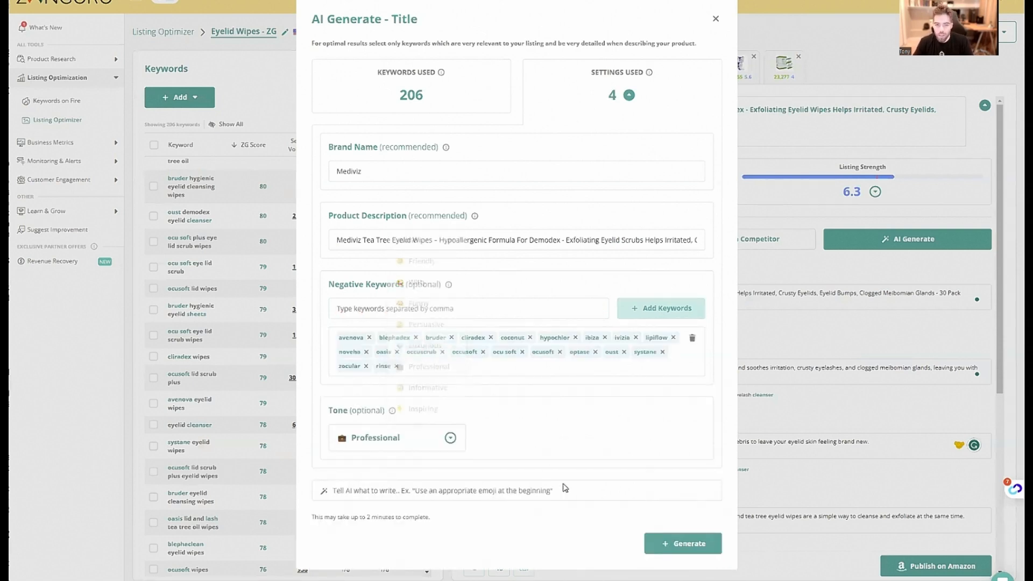
left_click(683, 543)
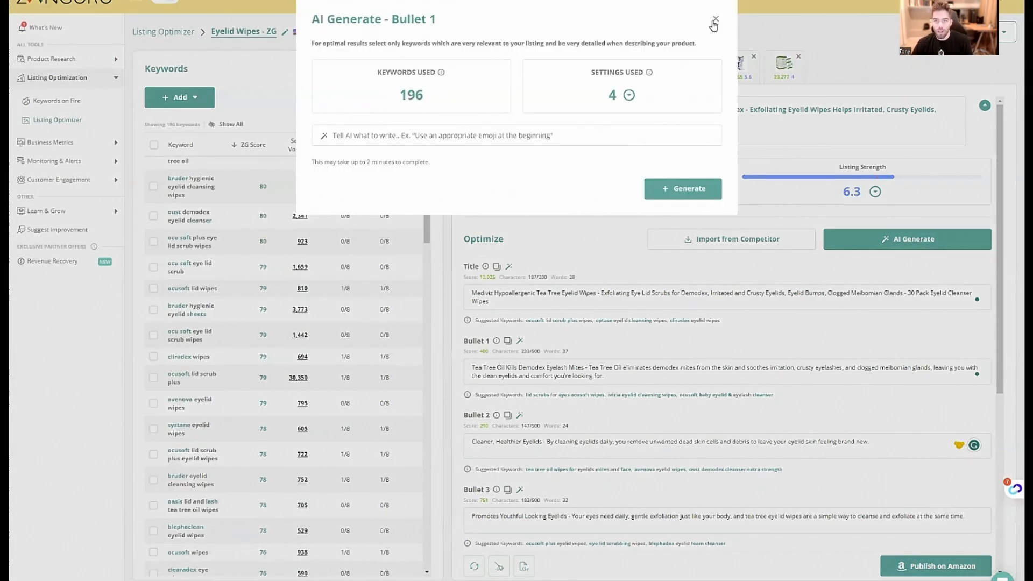
Copy the existing Bullet 1 text into the AI instruction for Bullet 1 and try to generate the bullet
left_click(714, 19)
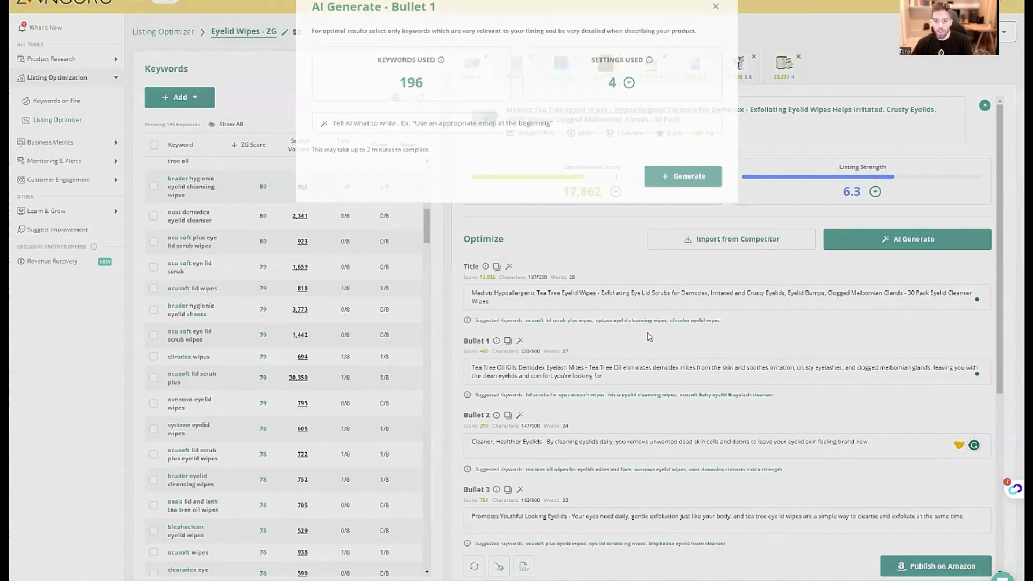
triple_click(630, 369)
key("ctrl+c")
left_click(519, 341)
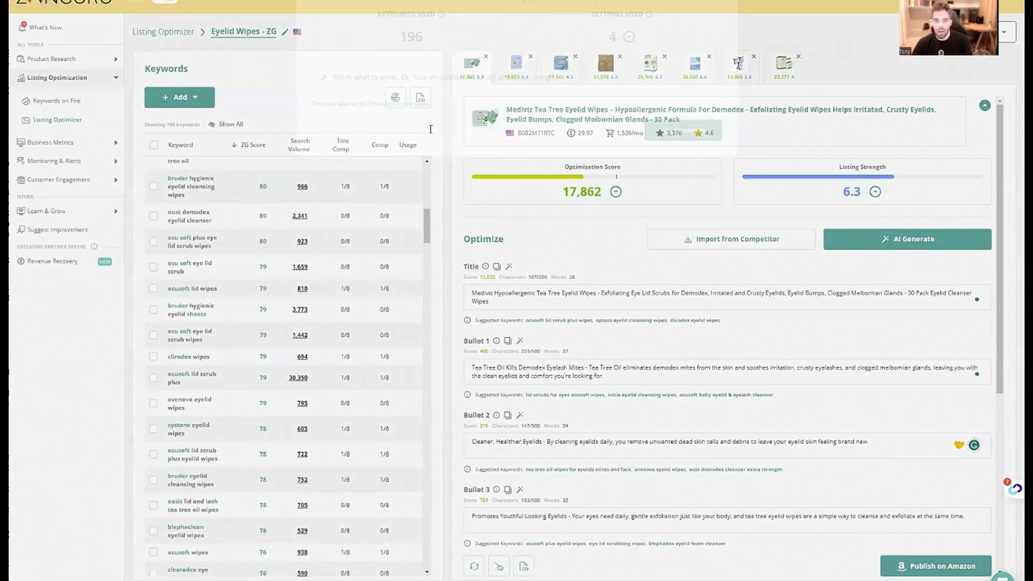
left_click(430, 128)
key("ctrl+v")
left_click(670, 189)
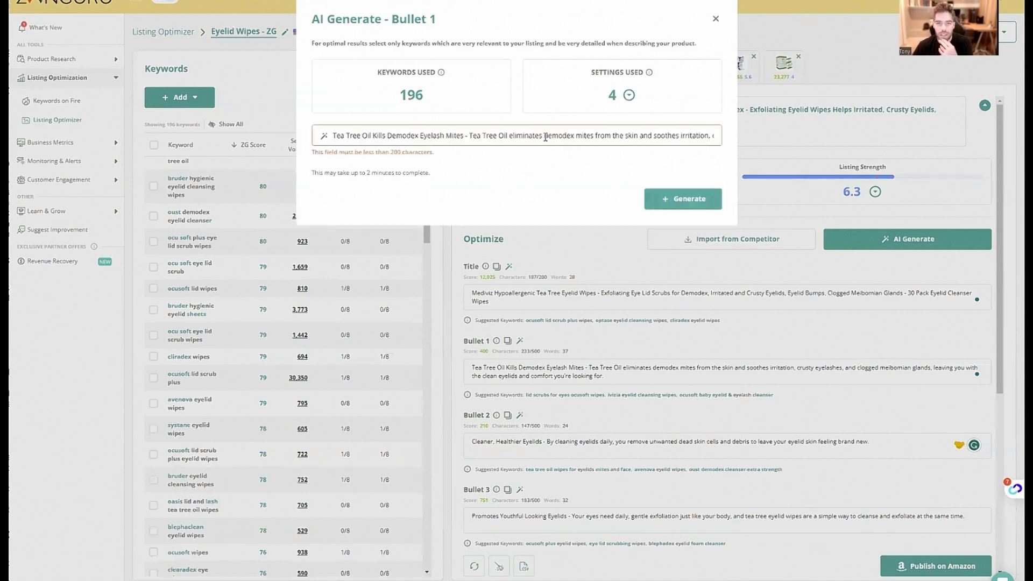
Shorten the Bullet 1 instruction by cutting its ending from "crusty eyelashes" onward, and generate the bullet
left_click_drag(712, 135, 756, 139)
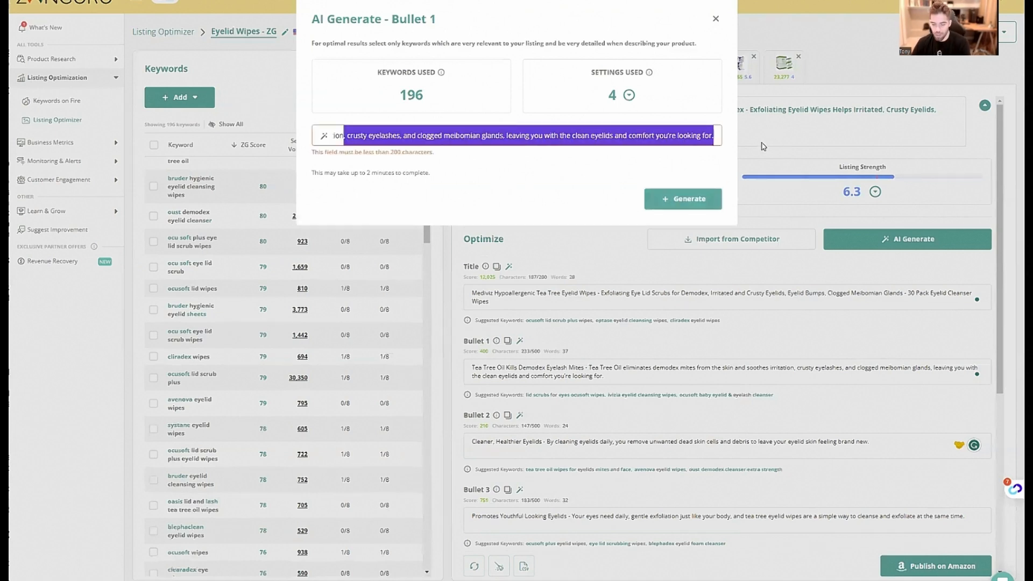
left_click(679, 199)
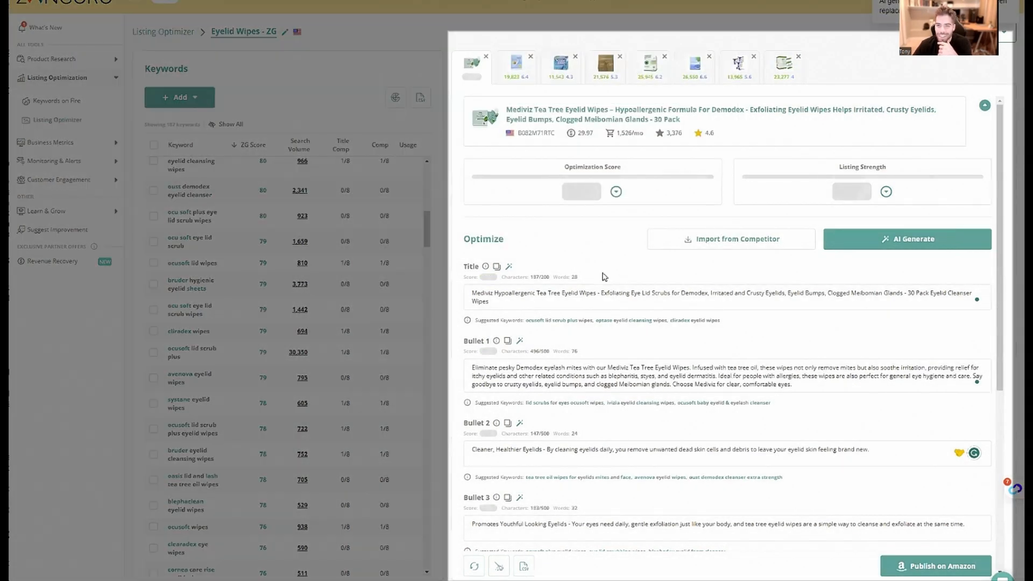
Examine the generated Bullet 1, especially the eye conditions it names such as styes, and check the optimization score
scroll(676, 322, "down", 3)
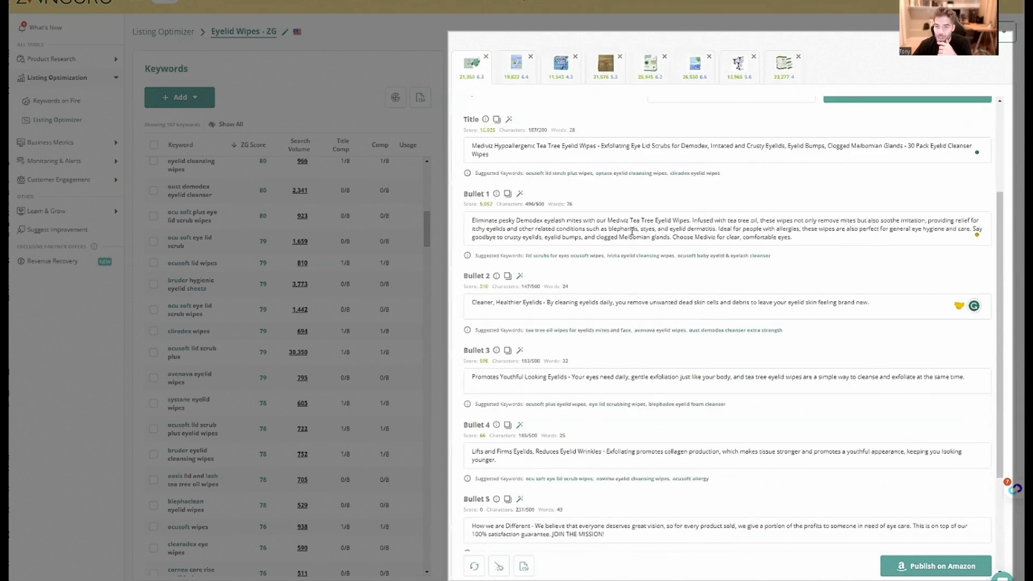
left_click_drag(641, 230, 654, 231)
left_click(655, 231)
left_click_drag(729, 232, 733, 232)
left_click(711, 230)
scroll(712, 230, "up", 3)
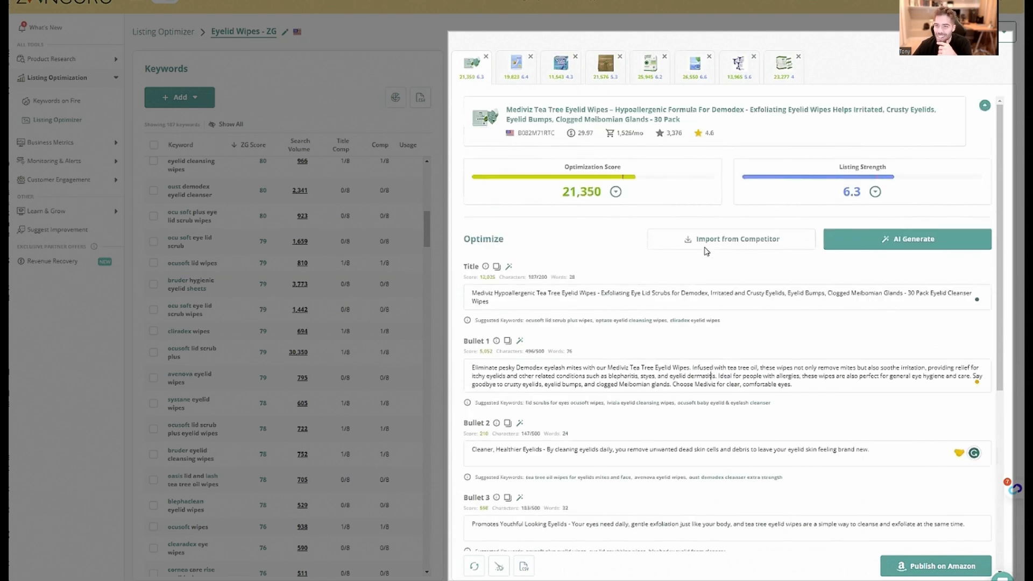
scroll(795, 294, "down", 2)
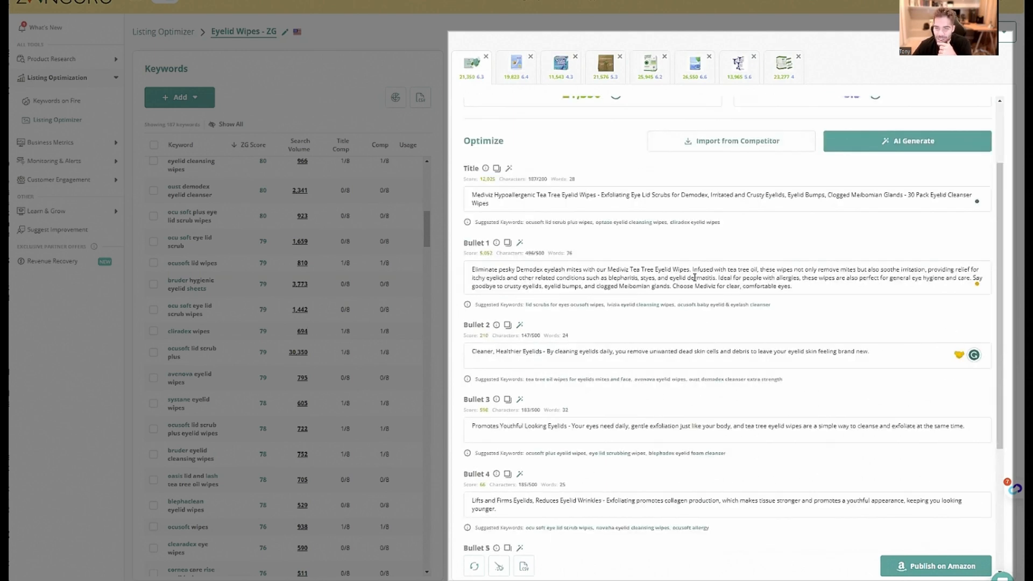
left_click_drag(654, 276, 640, 277)
left_click(641, 277)
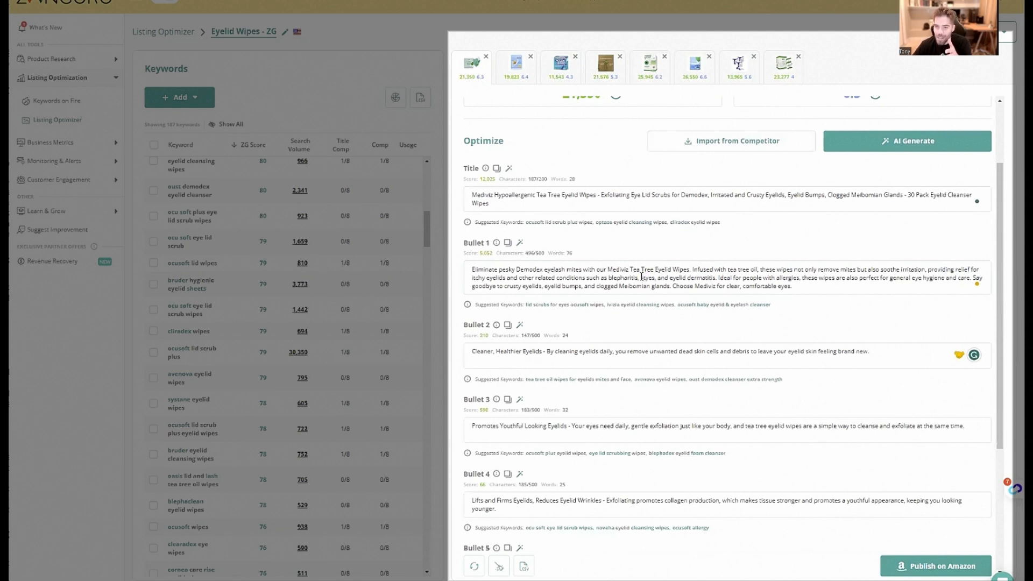
double_click(641, 277)
scroll(672, 277, "up", 2)
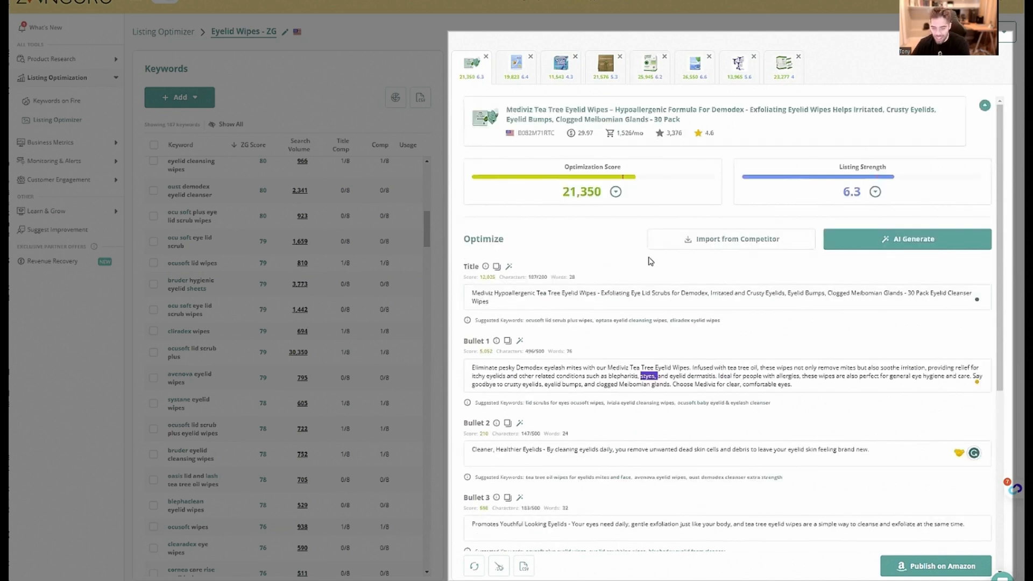
Delete the word "styes," from the generated Bullet 1 text
key("BackSpace")
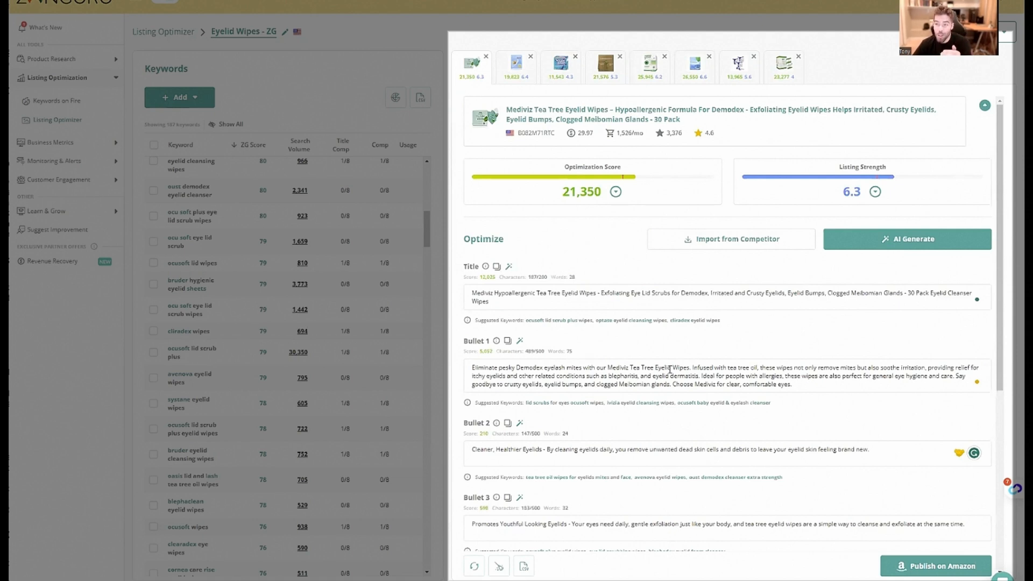
scroll(667, 369, "down", 5)
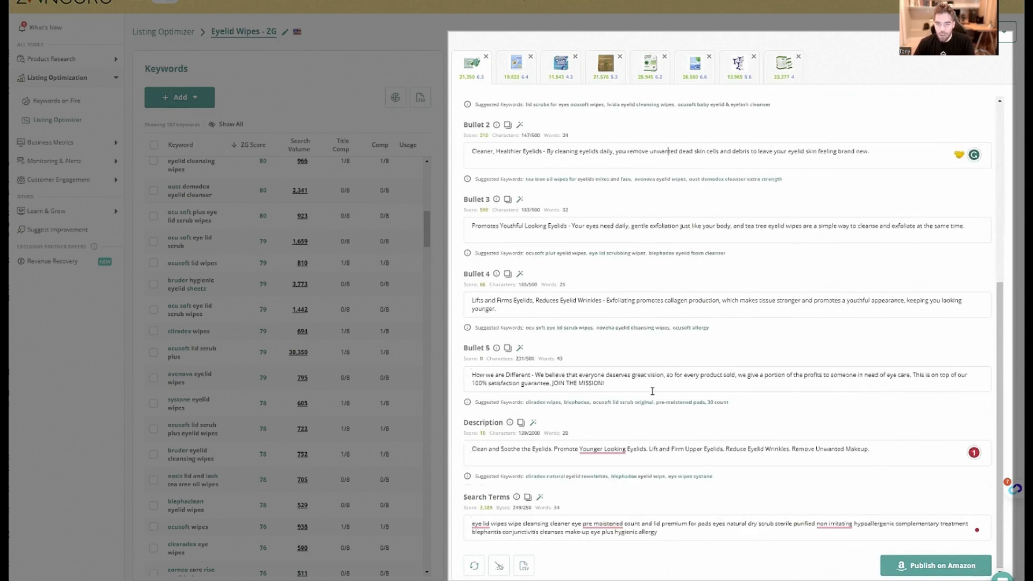
scroll(652, 391, "up", 5)
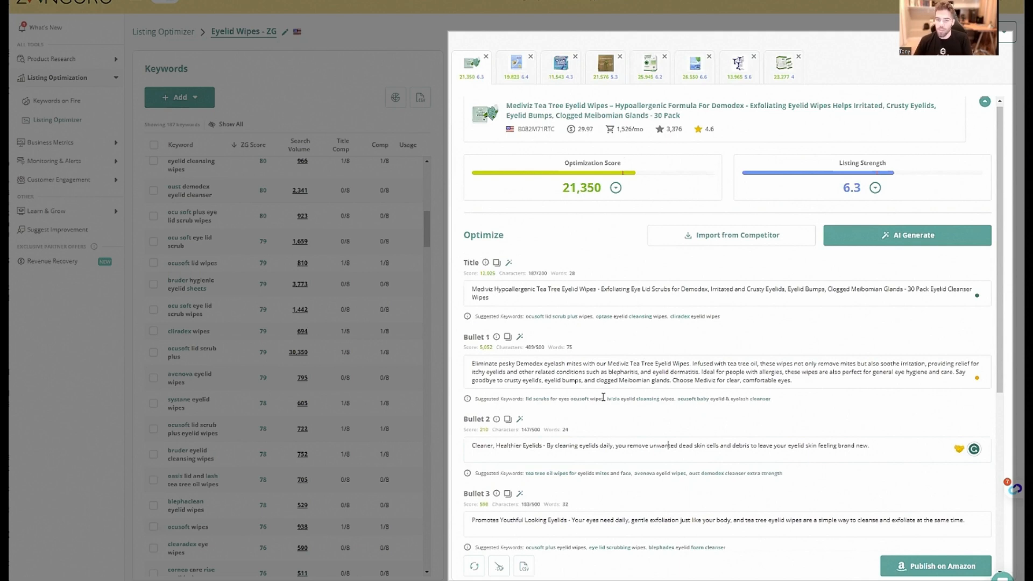
Generate a new Description for the Mediviz listing with AI, without adding an extra instruction
scroll(603, 396, "down", 1)
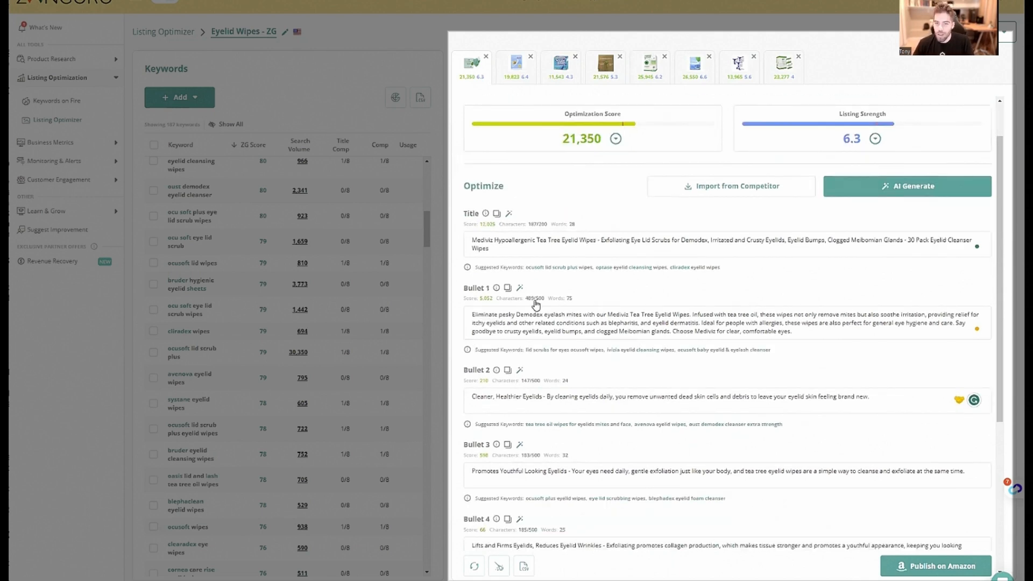
scroll(529, 371, "down", 5)
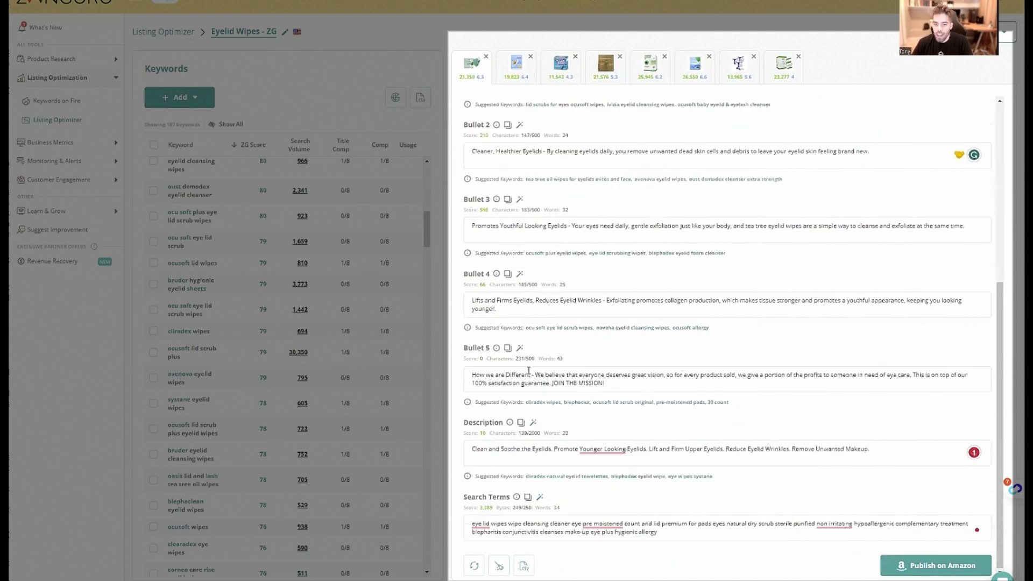
scroll(554, 399, "up", 3)
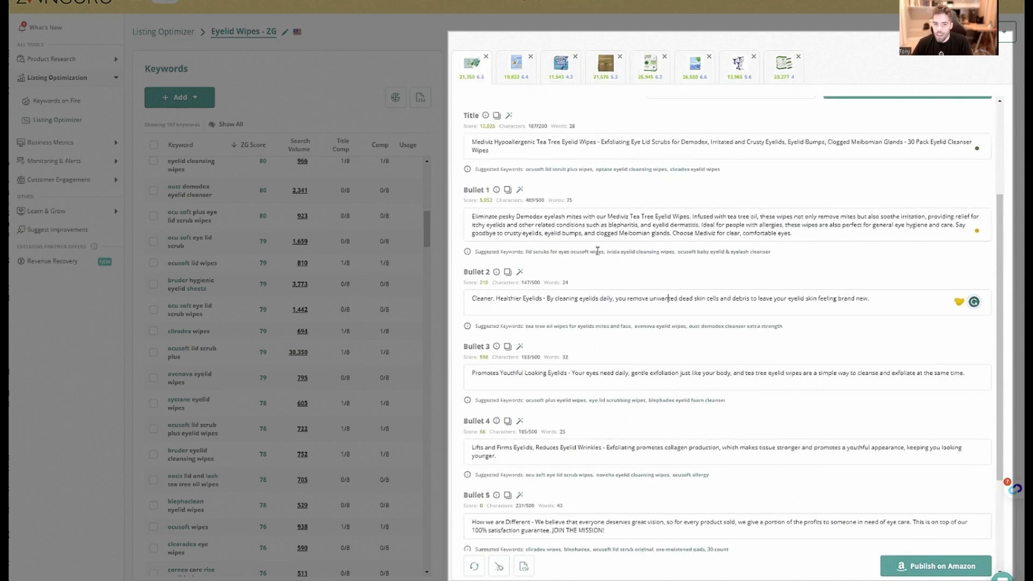
scroll(538, 312, "down", 3)
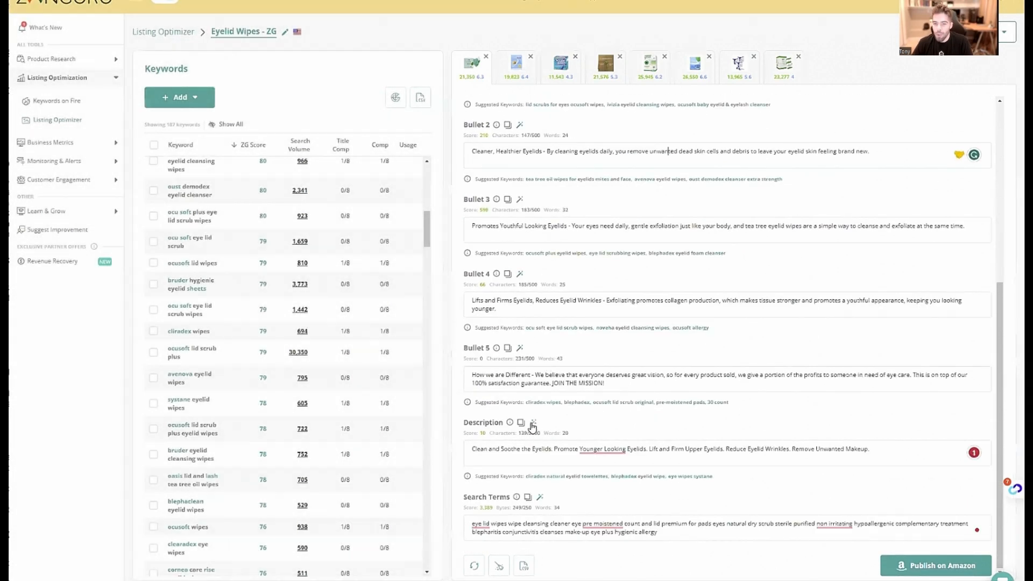
left_click(533, 423)
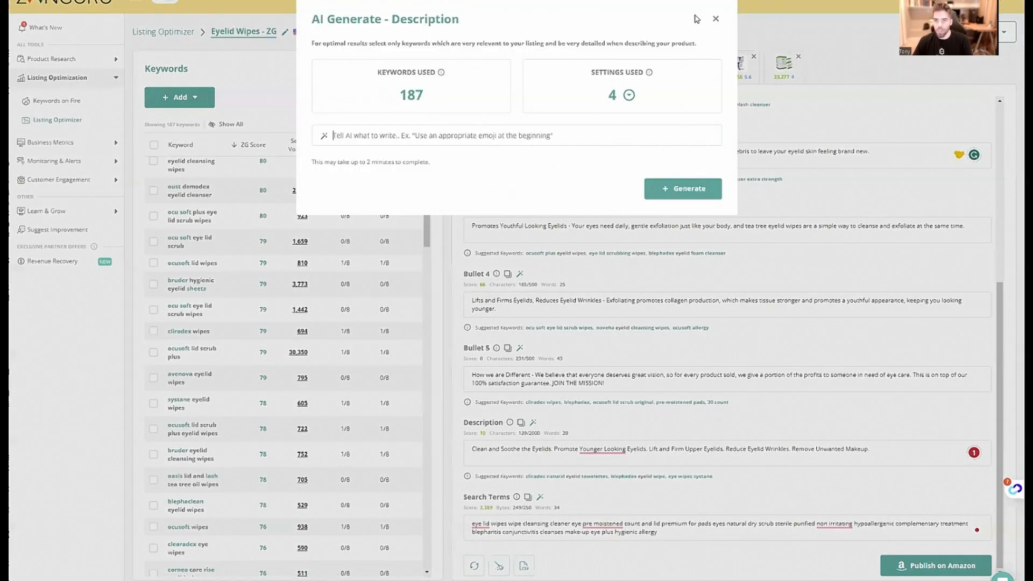
left_click(716, 19)
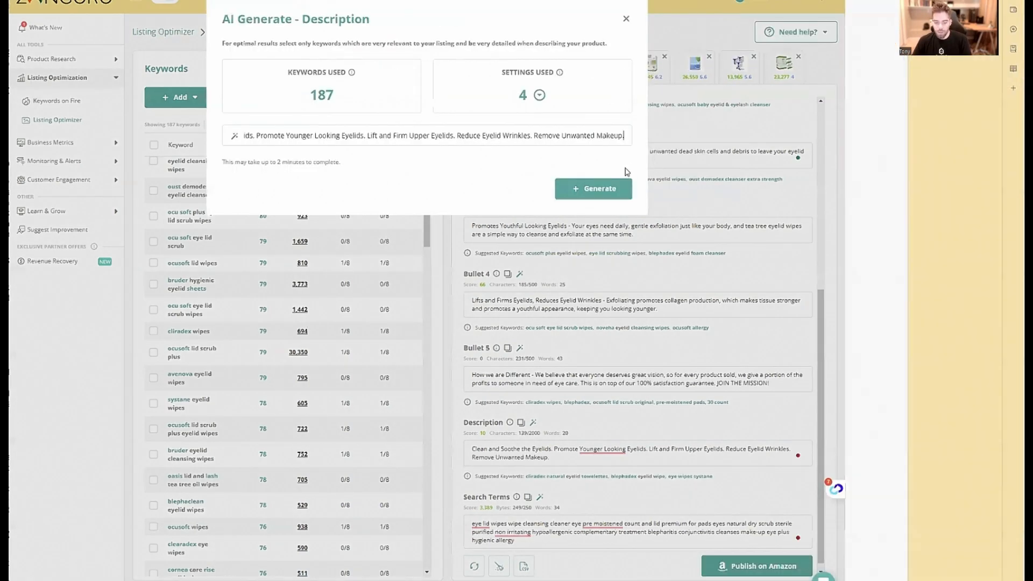
left_click(667, 188)
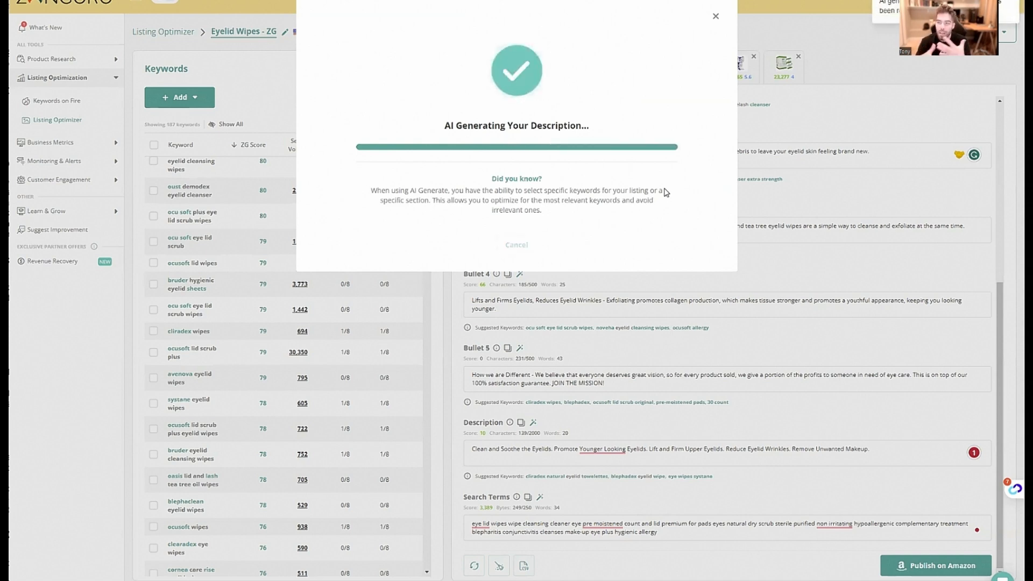
Read through the generated Description paragraphs and check the listing's optimization score
scroll(764, 421, "down", 1)
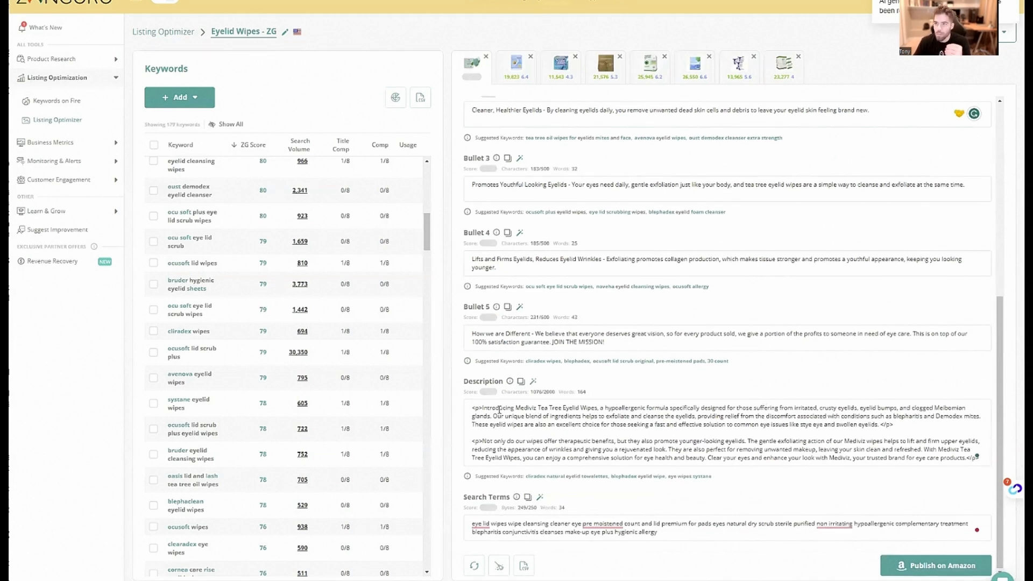
left_click_drag(511, 408, 791, 417)
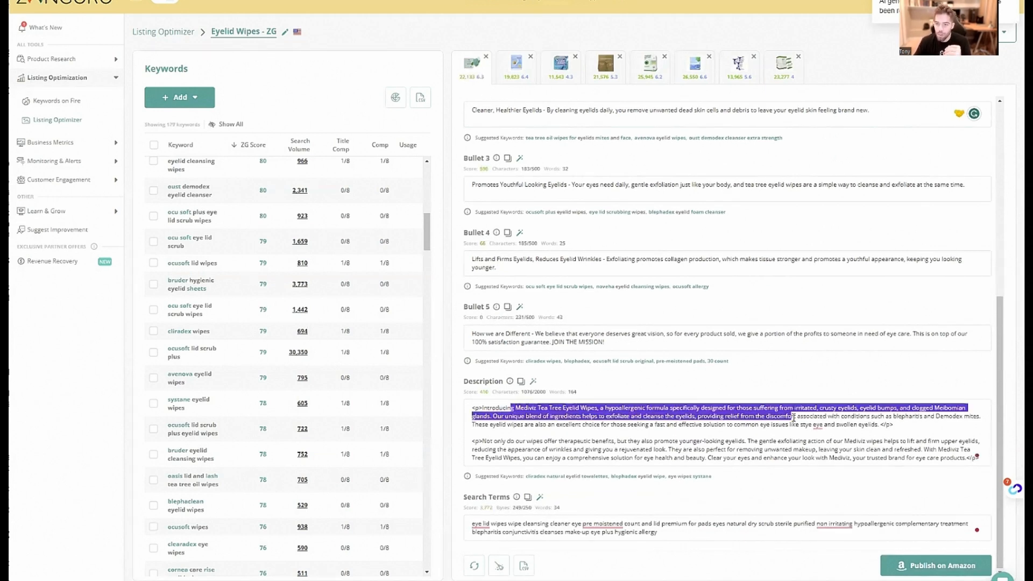
left_click(794, 417)
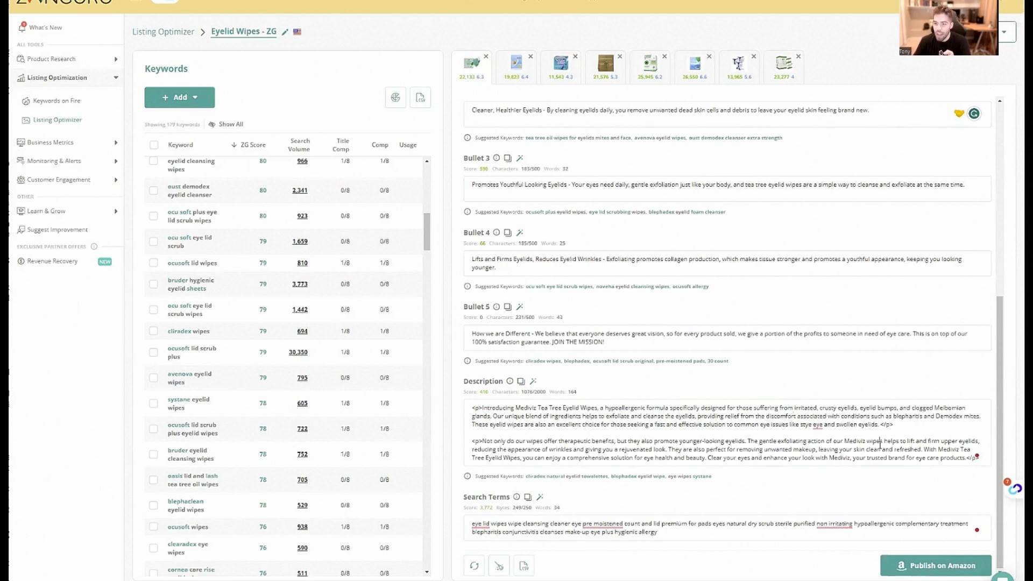
left_click_drag(881, 444, 951, 457)
left_click(951, 457)
scroll(307, 394, "down", 2)
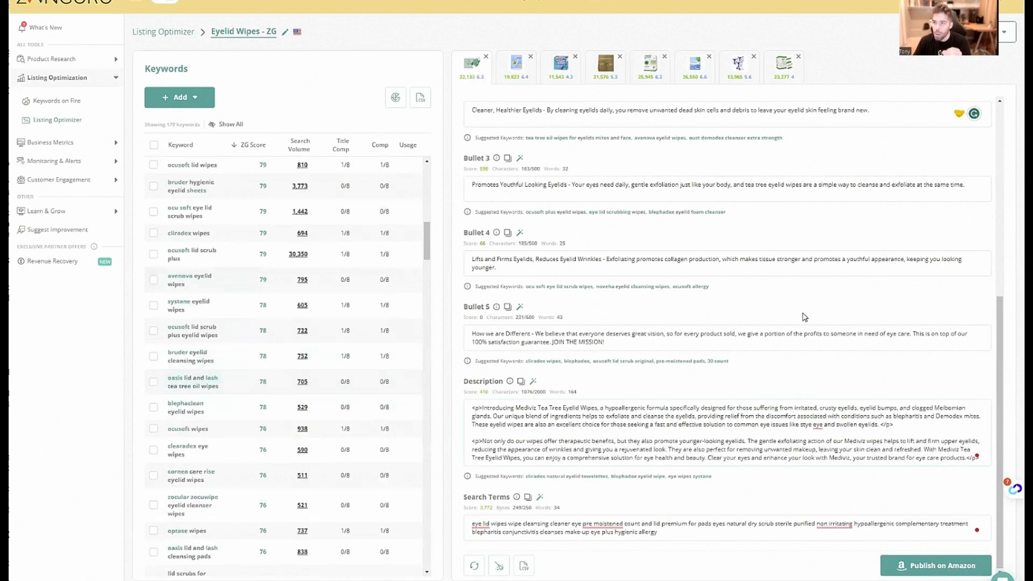
scroll(807, 357, "up", 6)
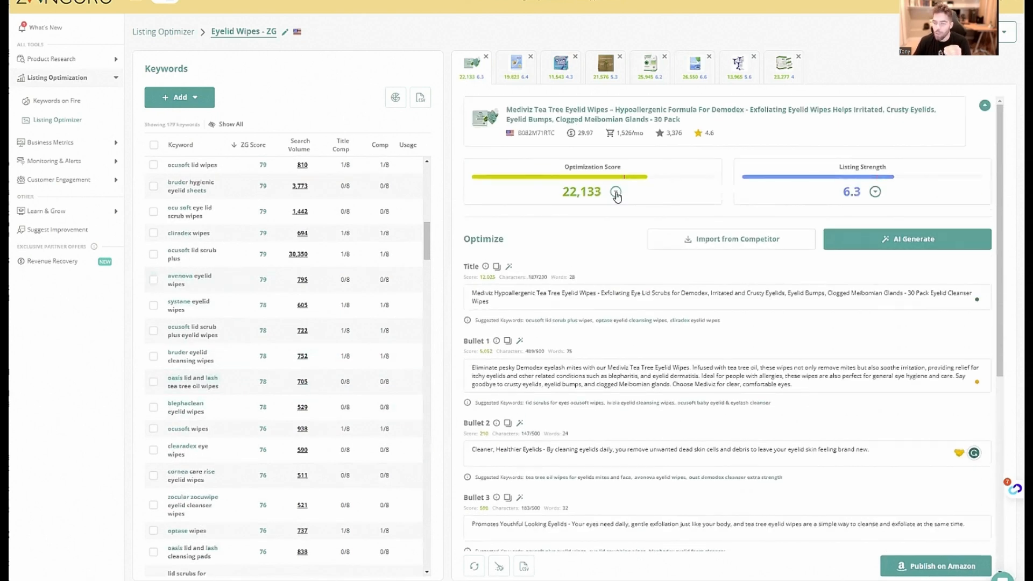
Remove the word "stye" from the eye issues named in the first paragraph of the Description
scroll(733, 440, "down", 6)
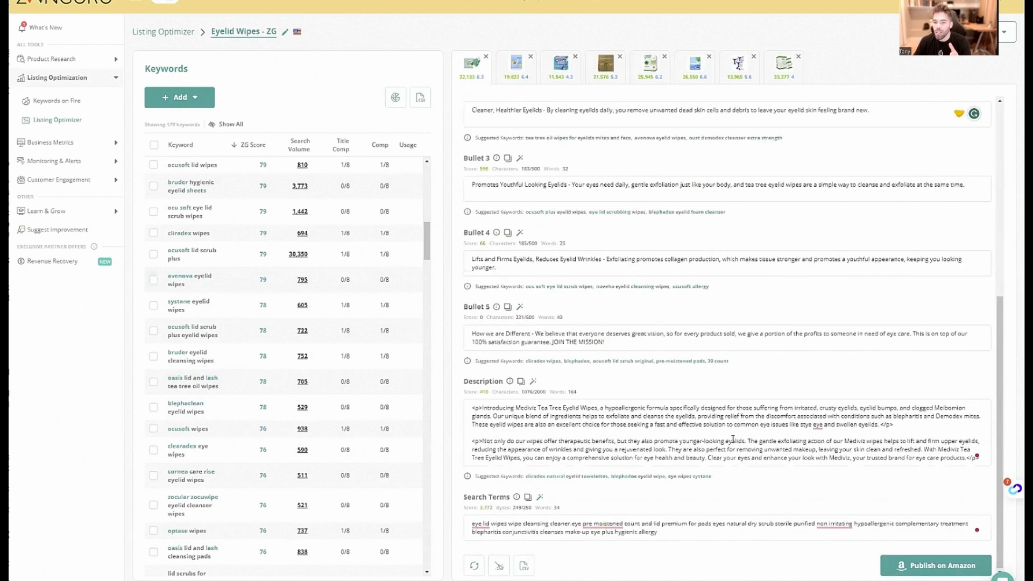
left_click(808, 456)
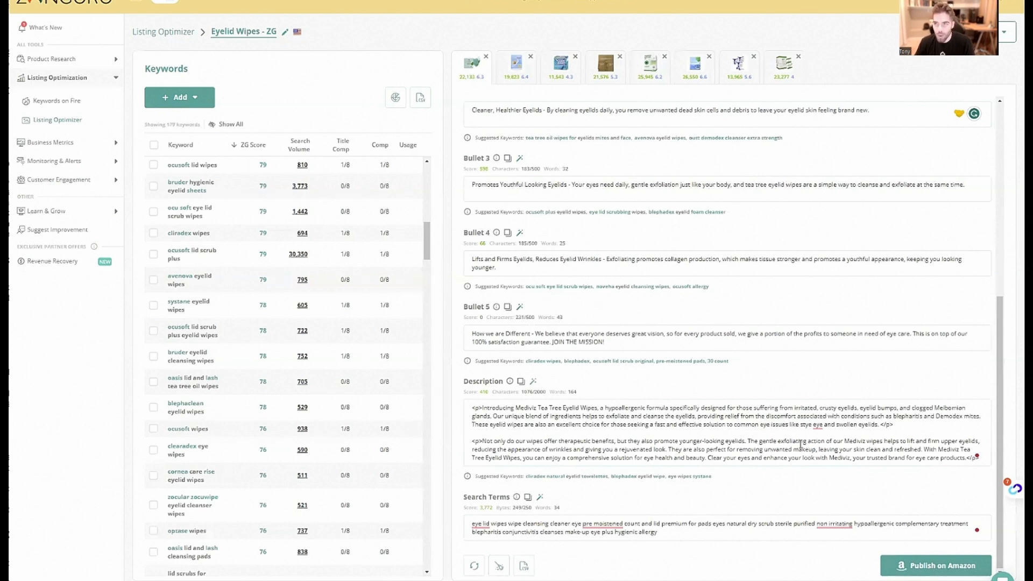
left_click(820, 426)
left_click_drag(811, 423, 789, 425)
key("BackSpace")
key("BackSpace")
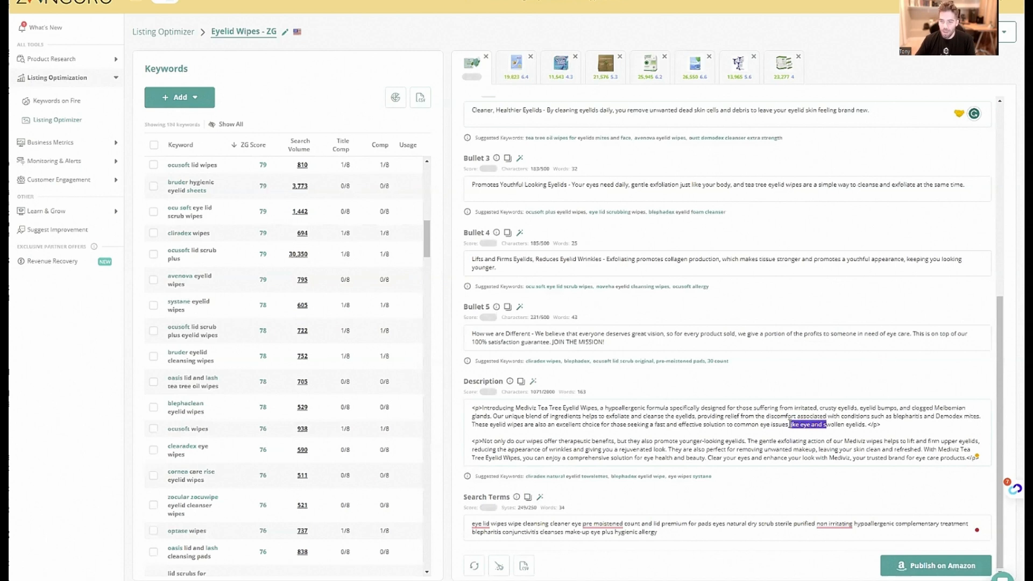
Remove the last competitor listing from the comparison and confirm its removal
scroll(790, 425, "up", 7)
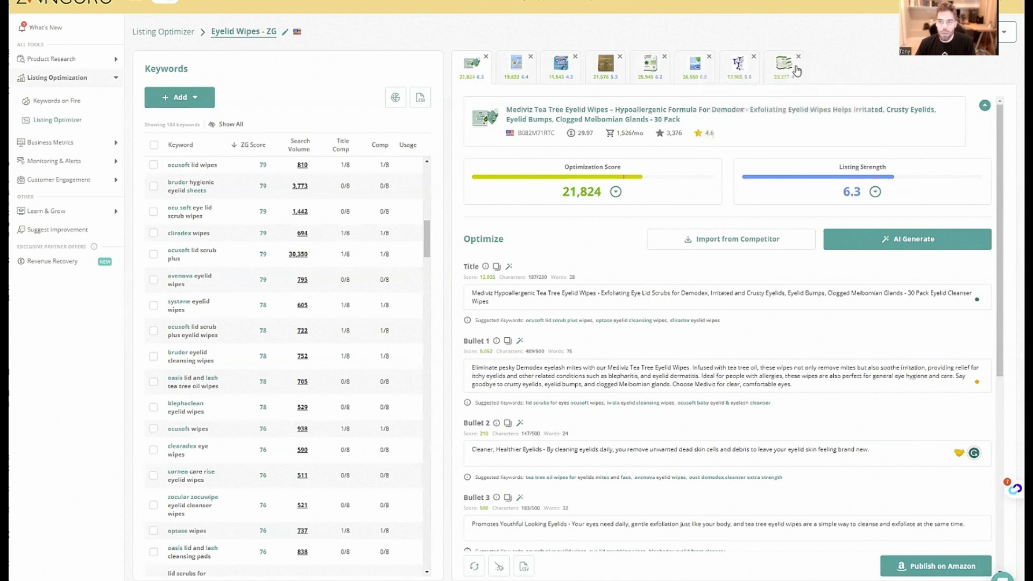
left_click(799, 57)
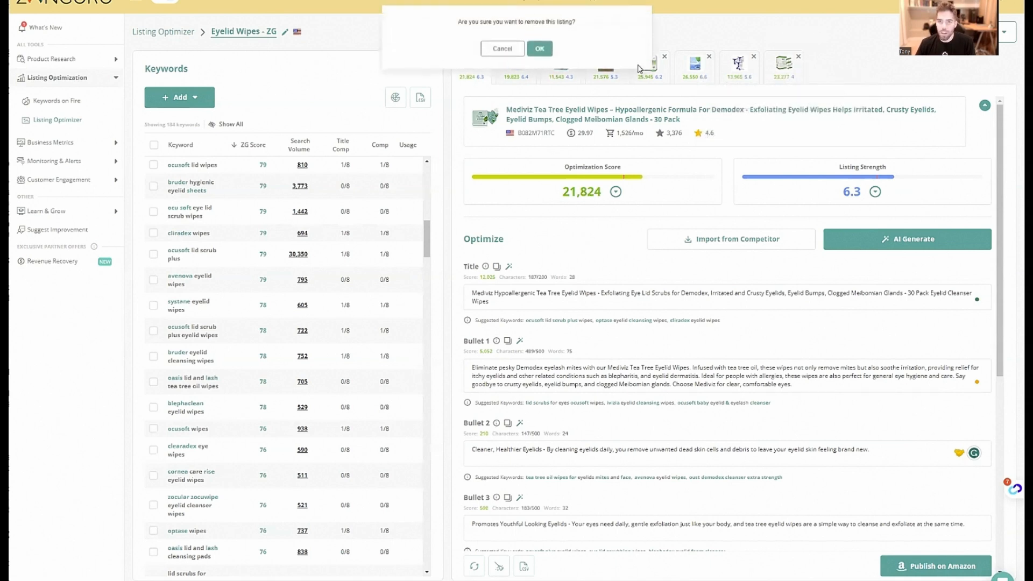
left_click(540, 46)
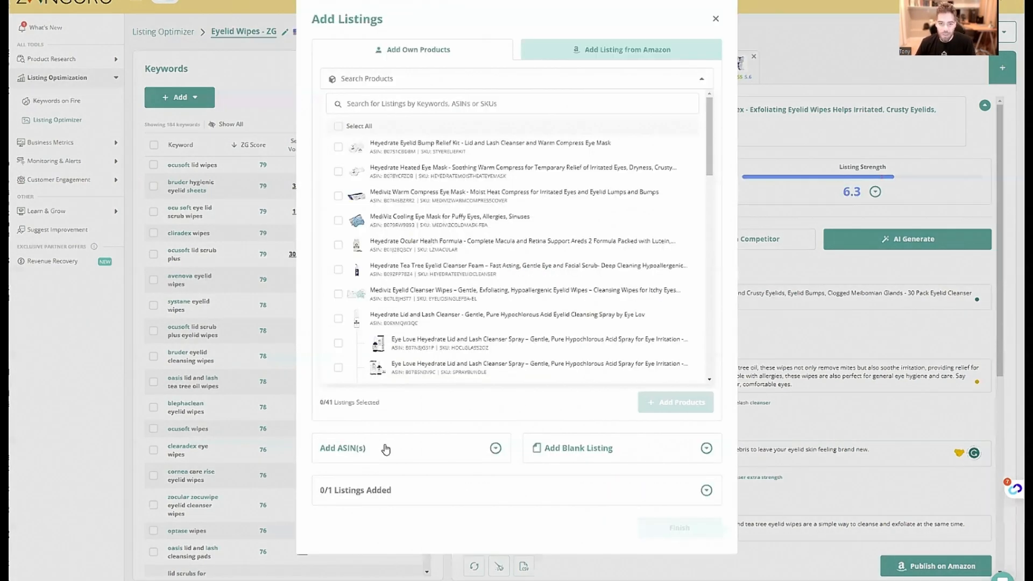
left_click(599, 460)
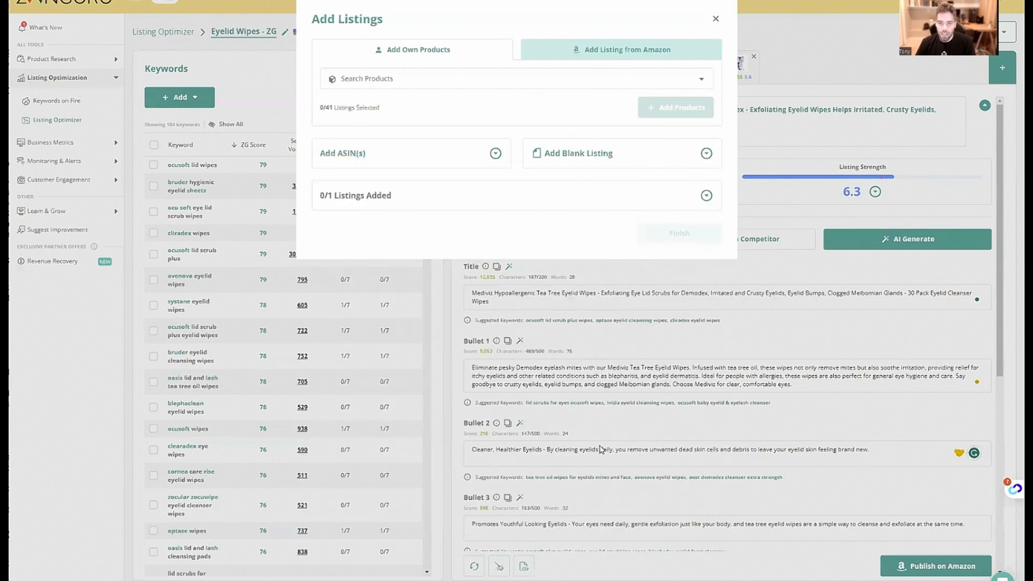
left_click(577, 156)
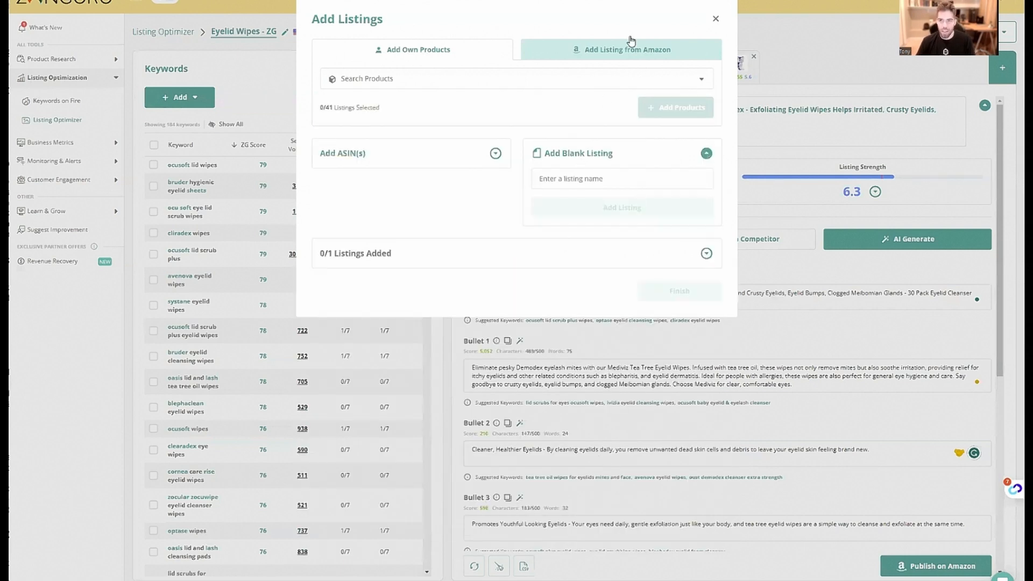
key("Escape")
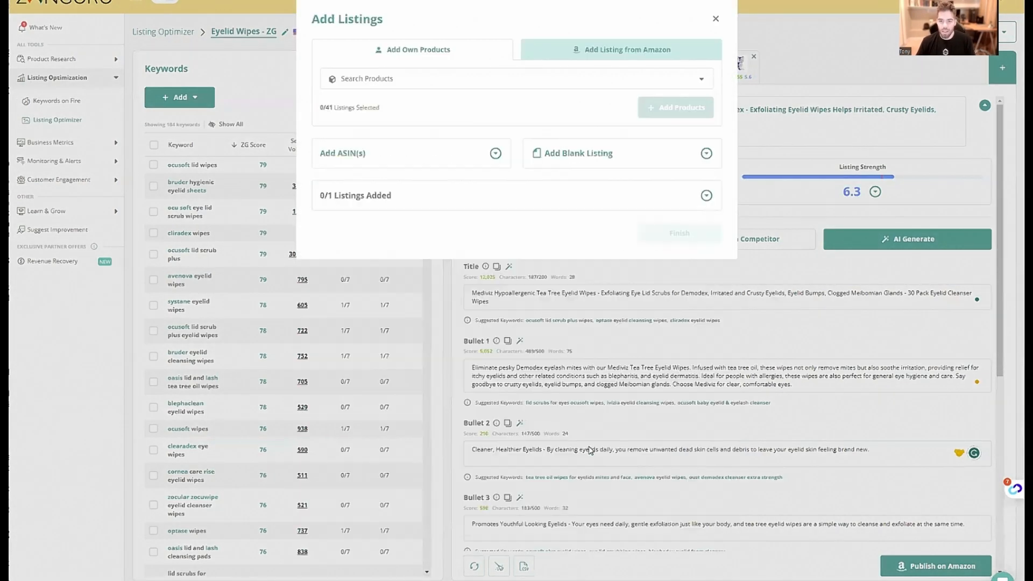
Add a blank listing named "TonyStore Eyelid Wipes" to the optimizer and finish adding listings
left_click(425, 82)
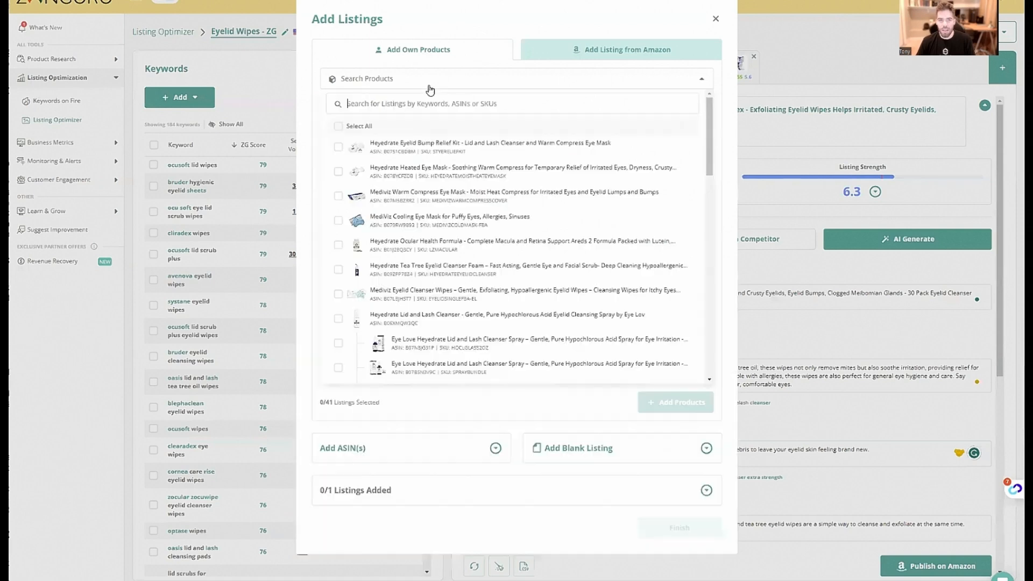
left_click(648, 53)
left_click(400, 51)
left_click(602, 156)
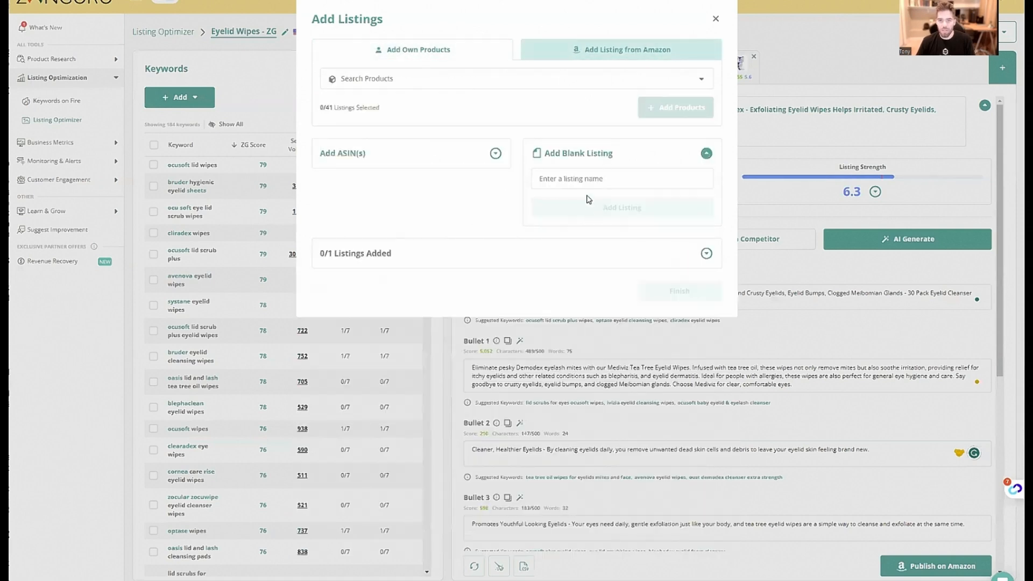
type("E")
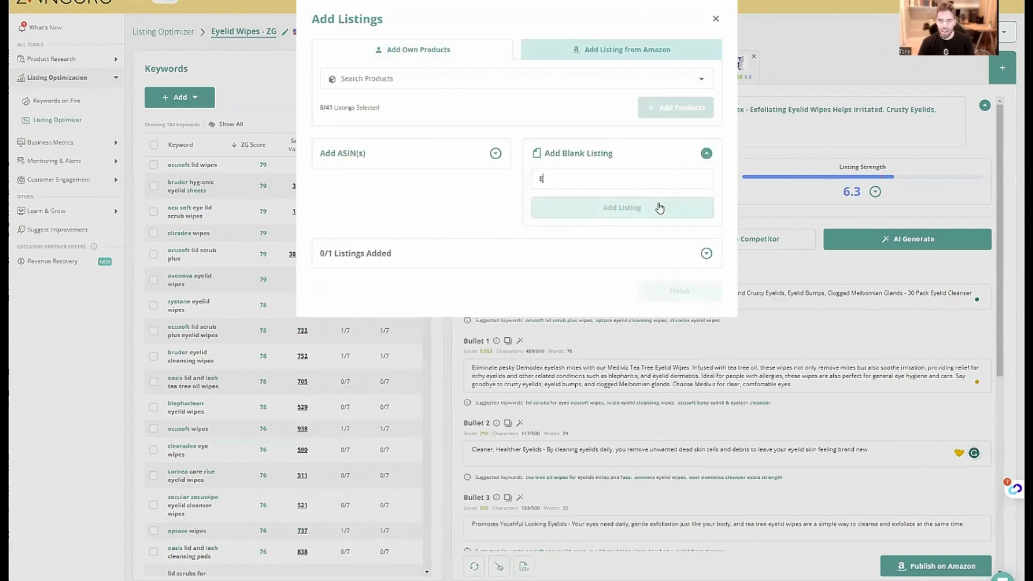
type("yelid Wipes")
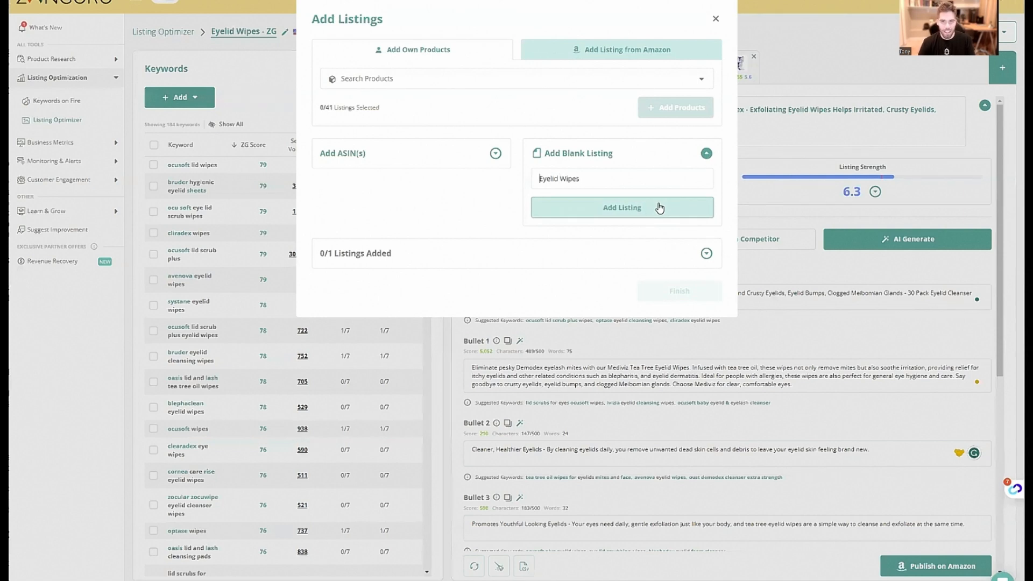
key("Home")
type("TonyStore")
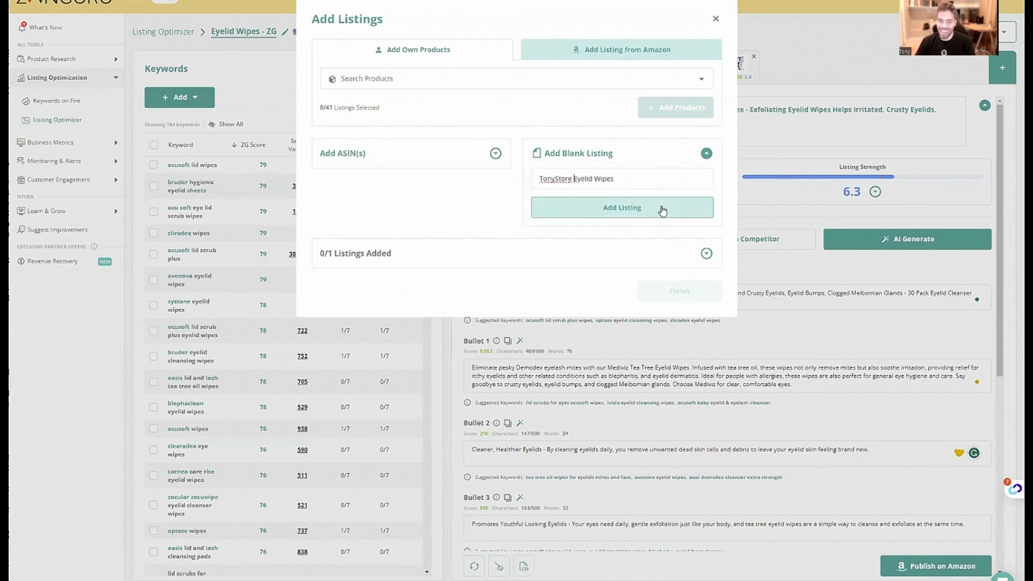
left_click(656, 217)
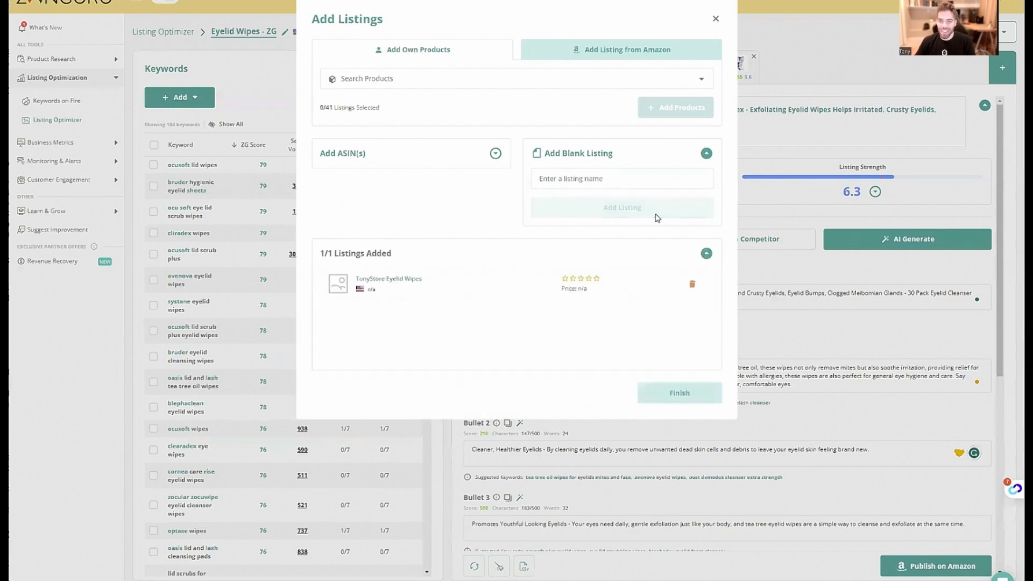
left_click(670, 382)
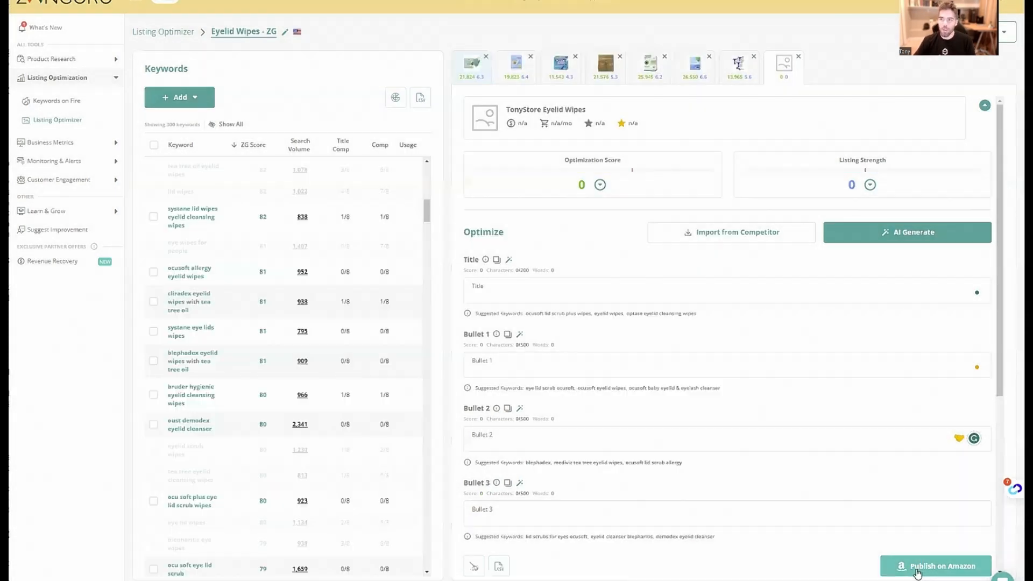
Open the AI generation of the full listing for the blank product and set the brand name to TonyStore
scroll(708, 342, "down", 1)
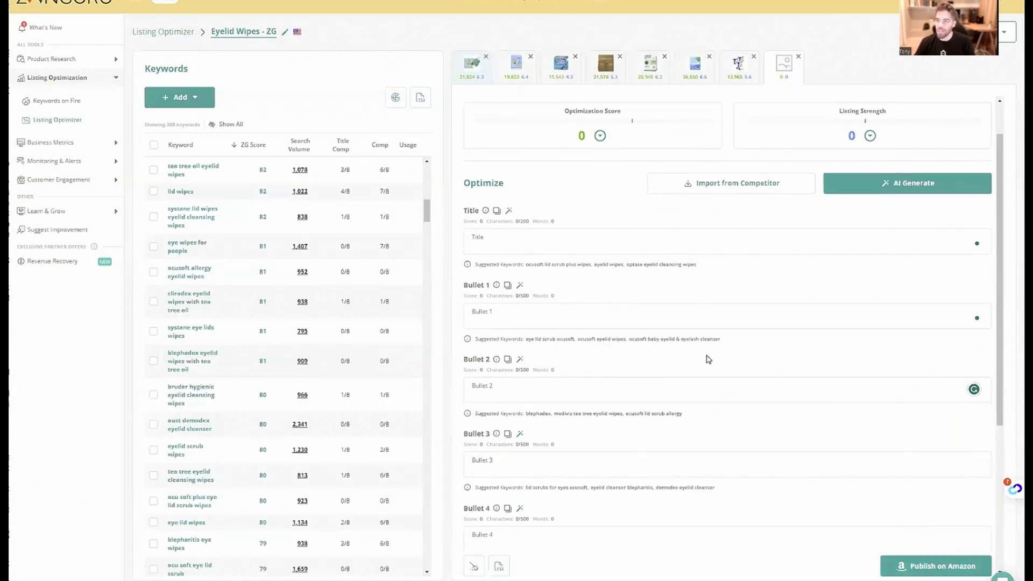
scroll(710, 360, "up", 1)
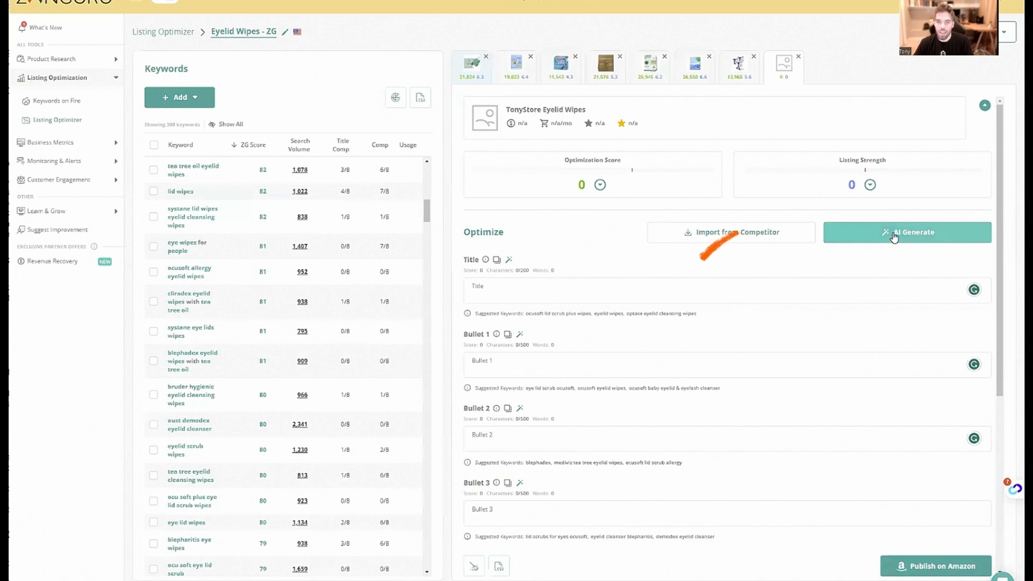
left_click(895, 236)
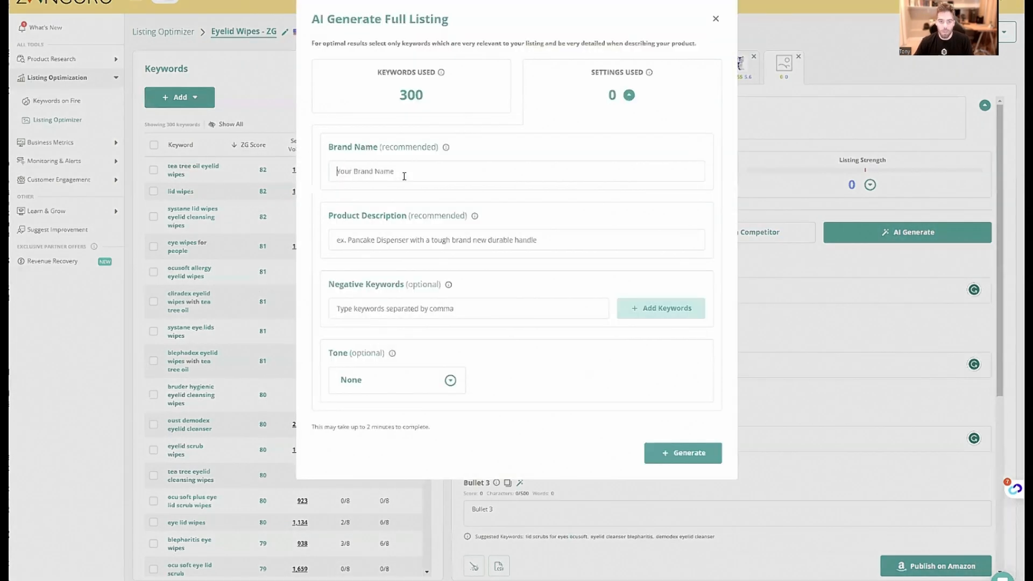
left_click(404, 176)
type("T")
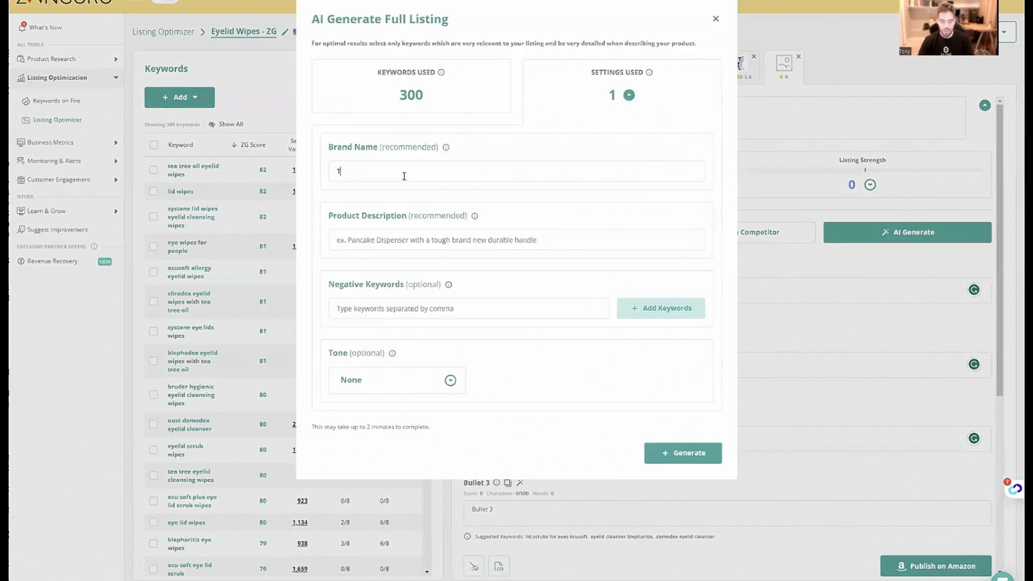
type("onyStore")
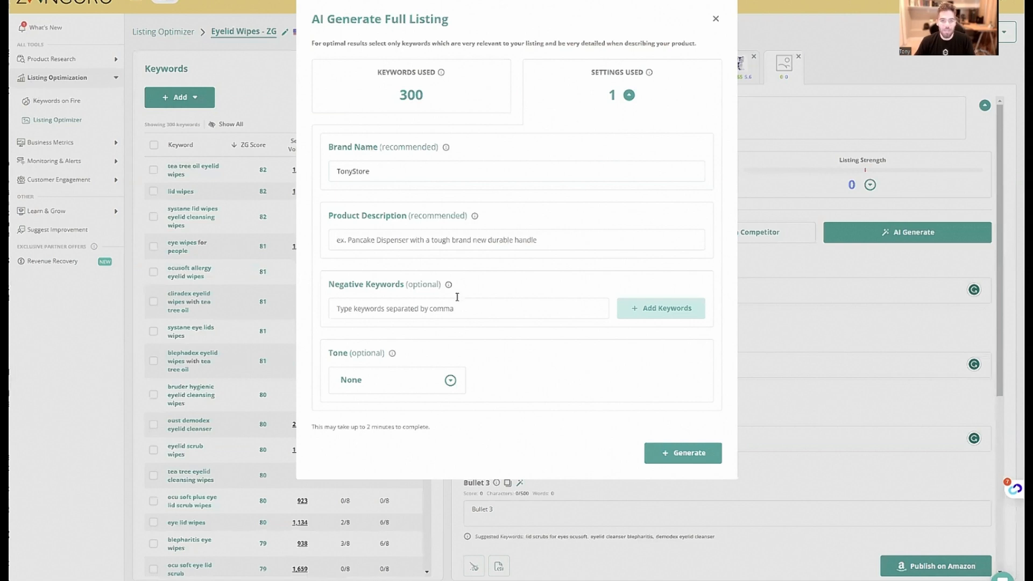
type("Eyeli")
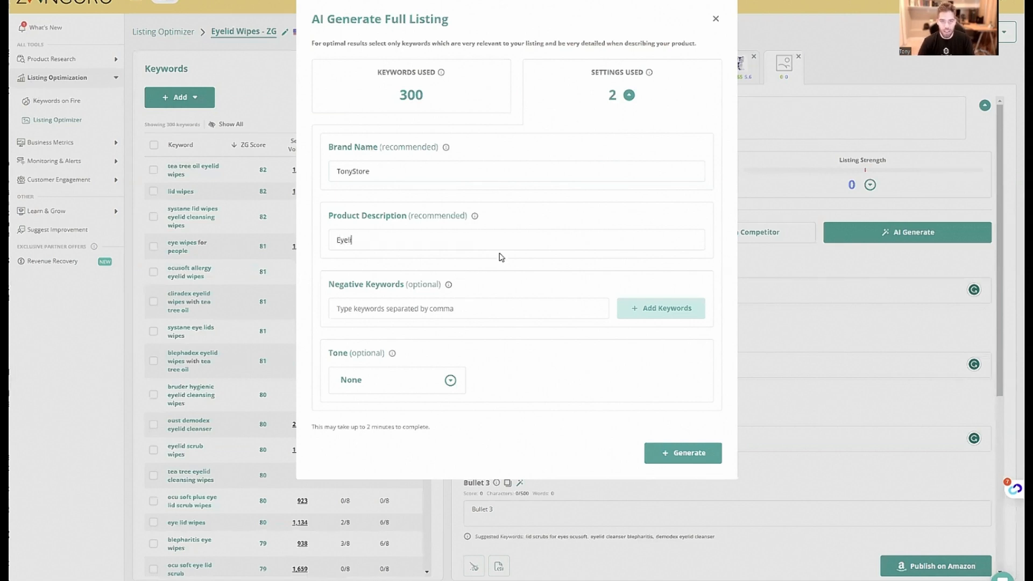
type("d Wipes 30 count")
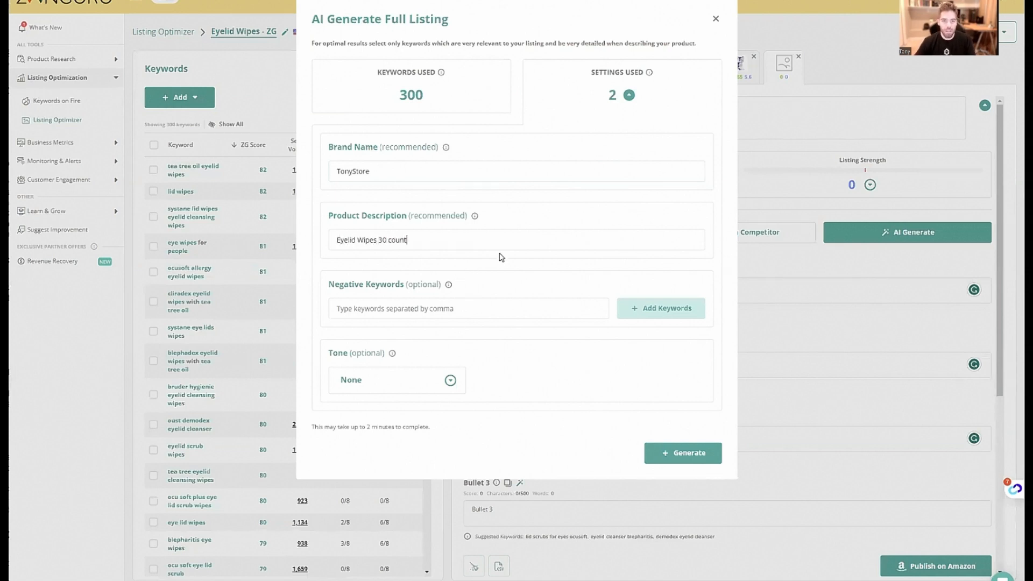
Set the product description to "Eyelid Wipes 30 count" and add the spreadsheet's Negative Phrase entries, avenova through rinse, as negative keywords
left_click(348, 317)
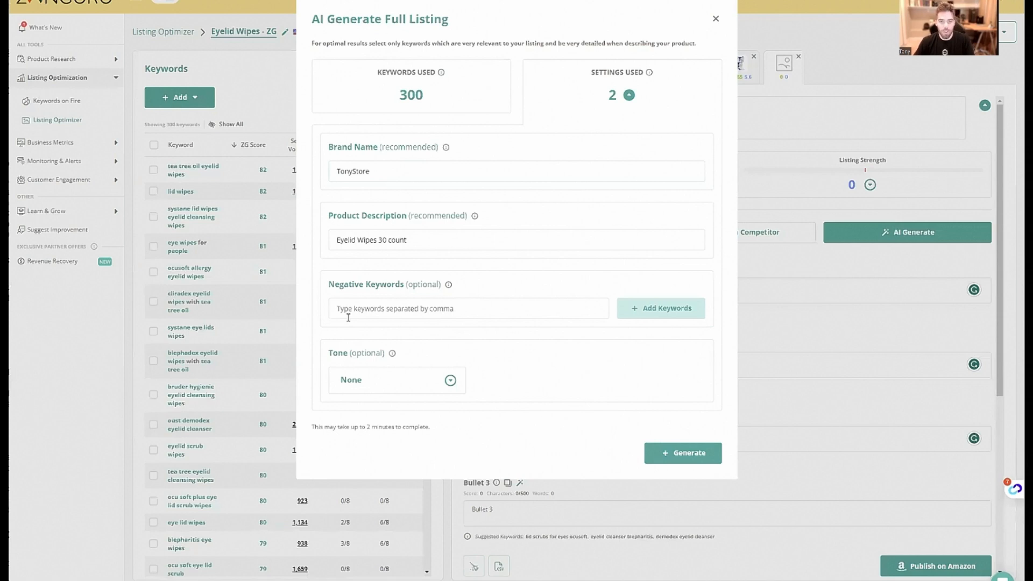
key("ctrl+v")
key("ctrl+z")
left_click(215, 1)
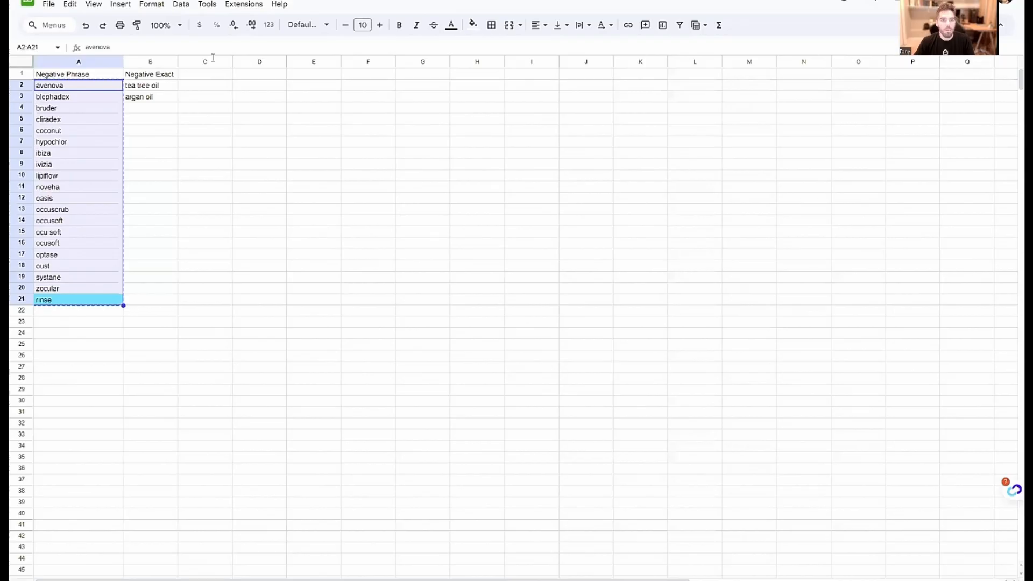
left_click(161, 1)
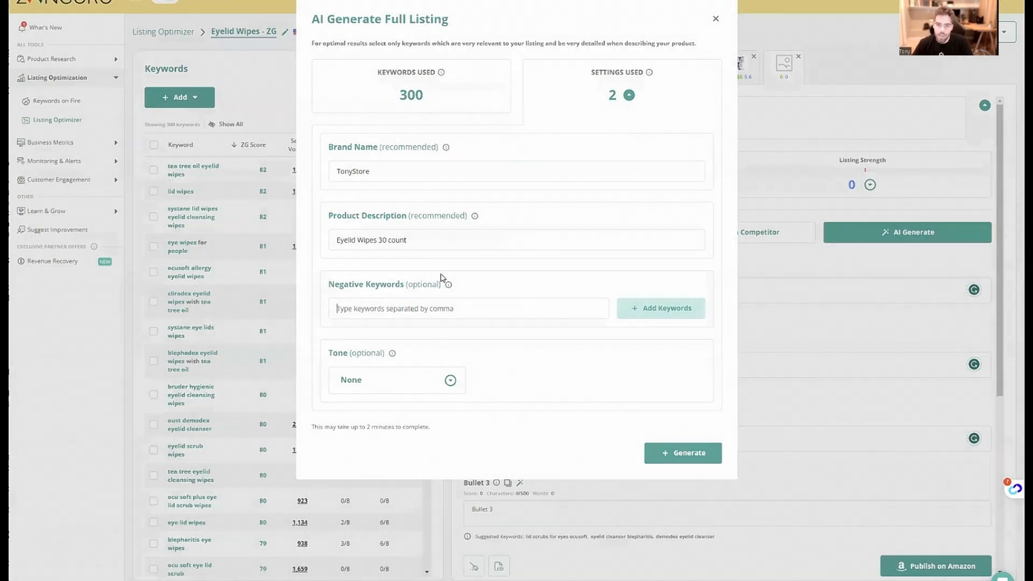
left_click(406, 308)
key("ctrl+v")
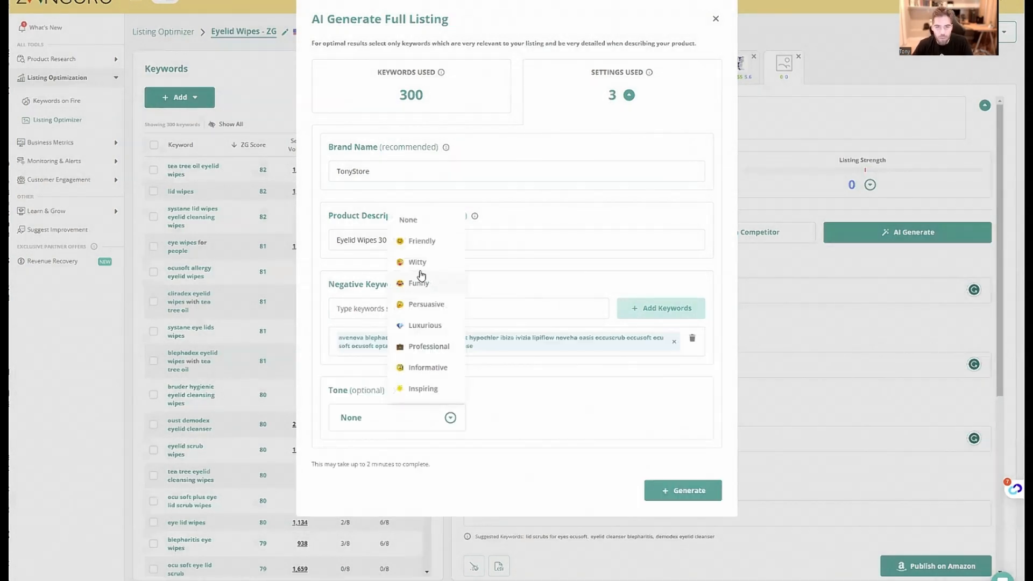
Choose the Funny tone for the blank product's listing and generate the full listing
left_click(422, 283)
left_click(678, 489)
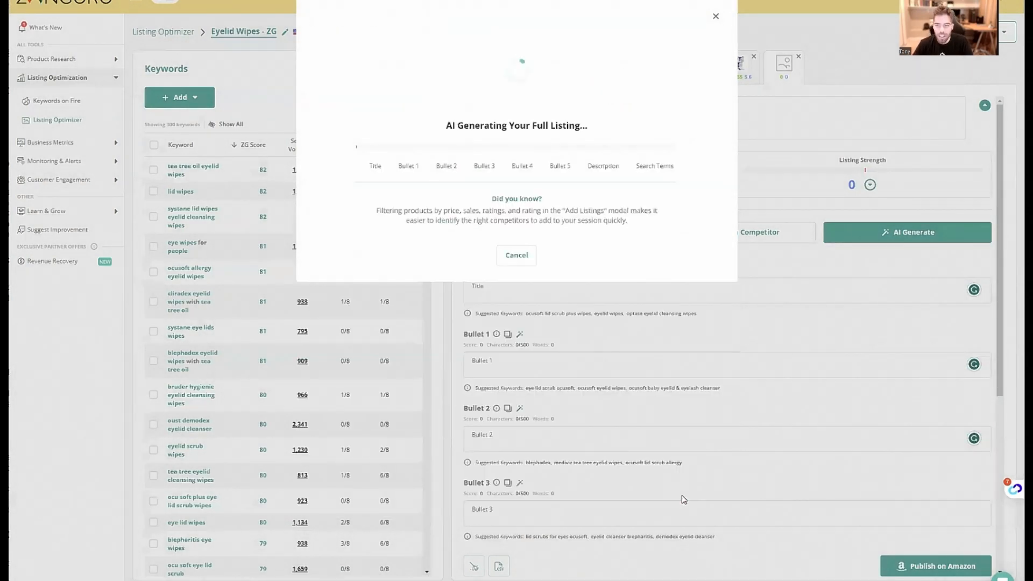
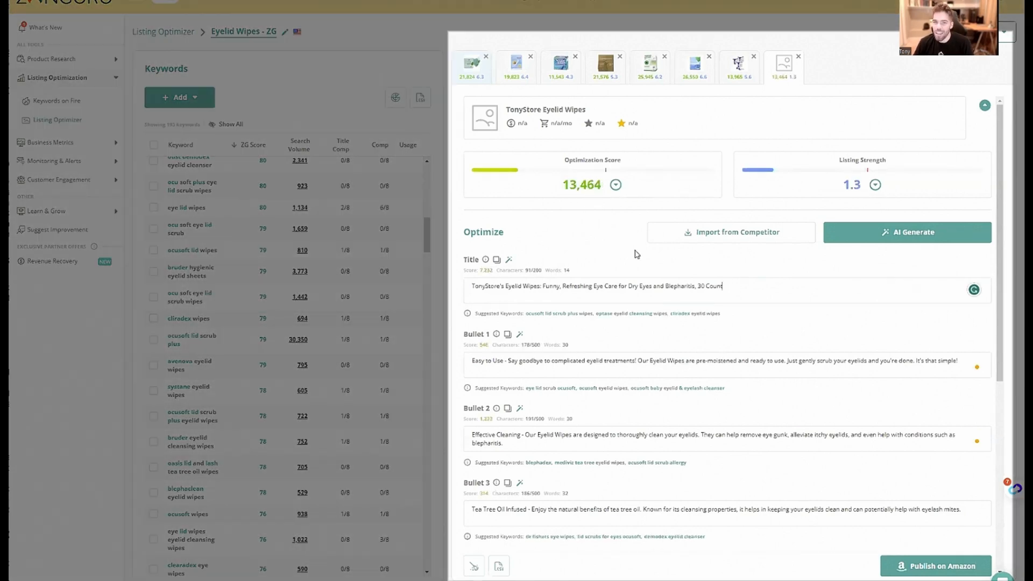
Review the generated title and bullet points of the TonyStore Eyelid Wipes listing
left_click_drag(496, 293, 735, 283)
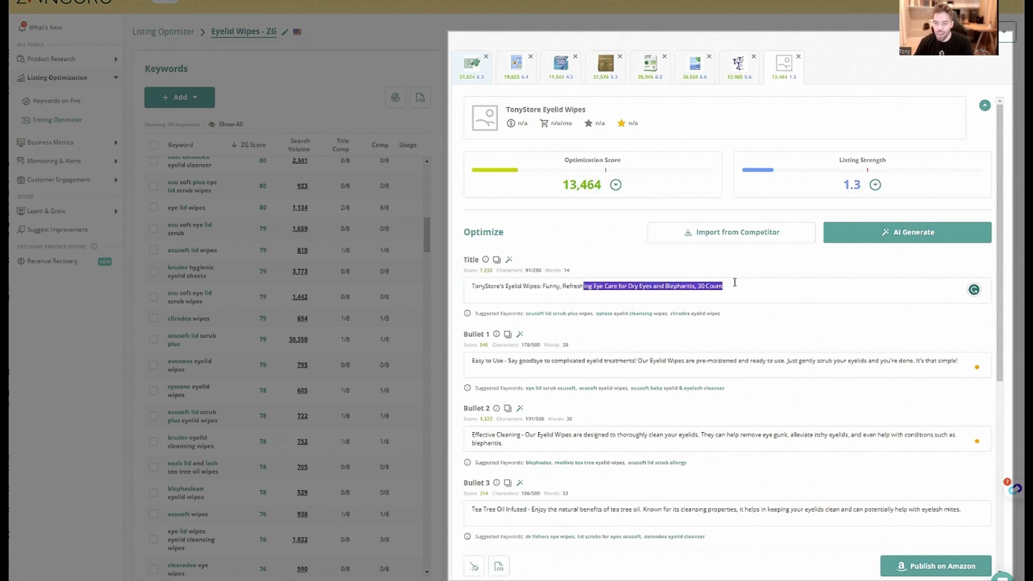
left_click(719, 290)
scroll(718, 290, "down", 1)
scroll(718, 290, "down", 3)
left_click_drag(491, 212, 730, 212)
scroll(729, 212, "down", 2)
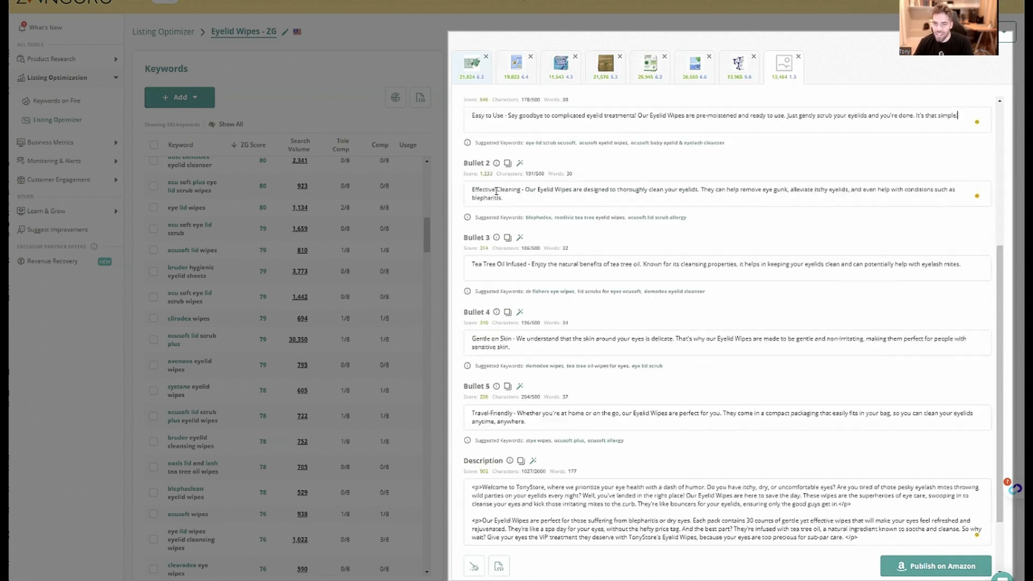
left_click_drag(495, 189, 779, 207)
scroll(779, 207, "down", 2)
Read through the generated description of the TonyStore listing, checking the wording for the humorous tone
left_click_drag(546, 408, 708, 409)
left_click(708, 409)
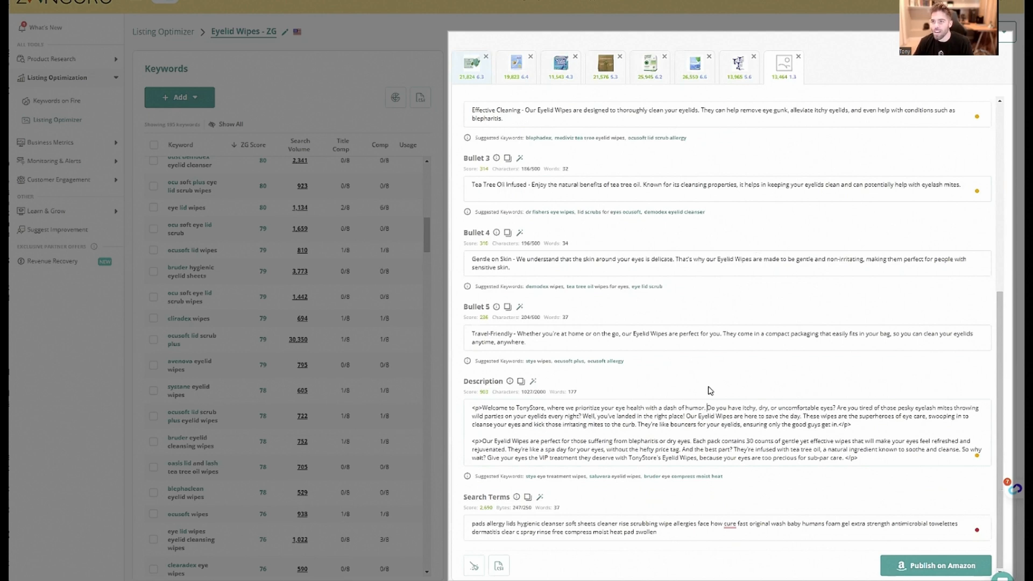
left_click_drag(718, 409, 934, 409)
left_click(663, 428)
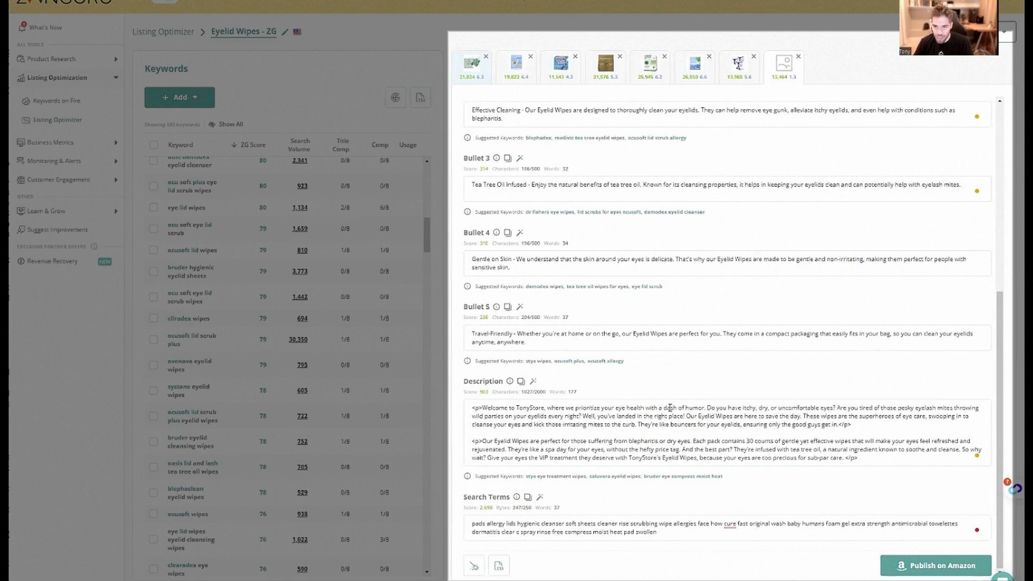
left_click_drag(670, 416, 923, 418)
left_click(807, 417)
left_click(927, 418)
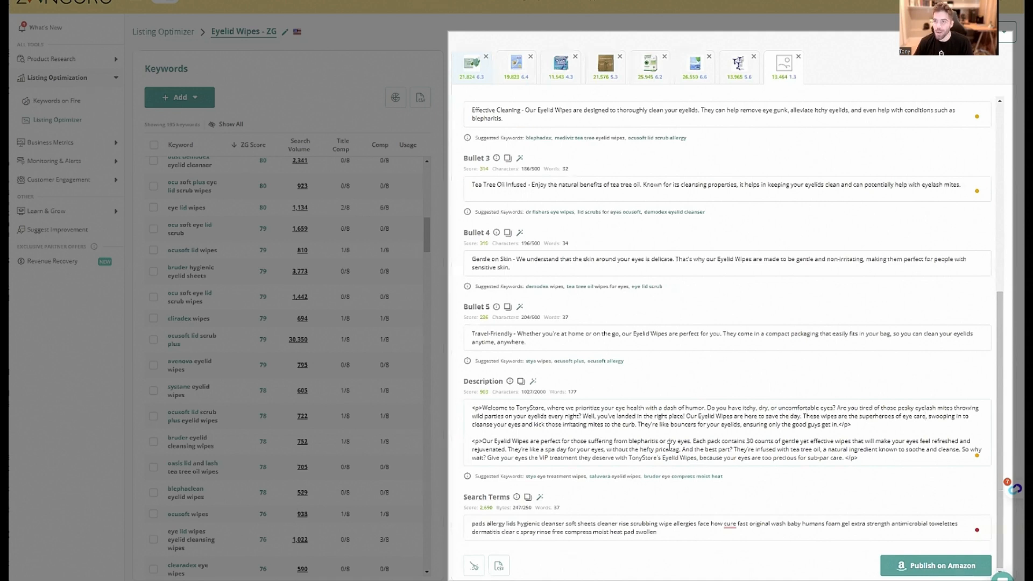
scroll(669, 447, "up", 6)
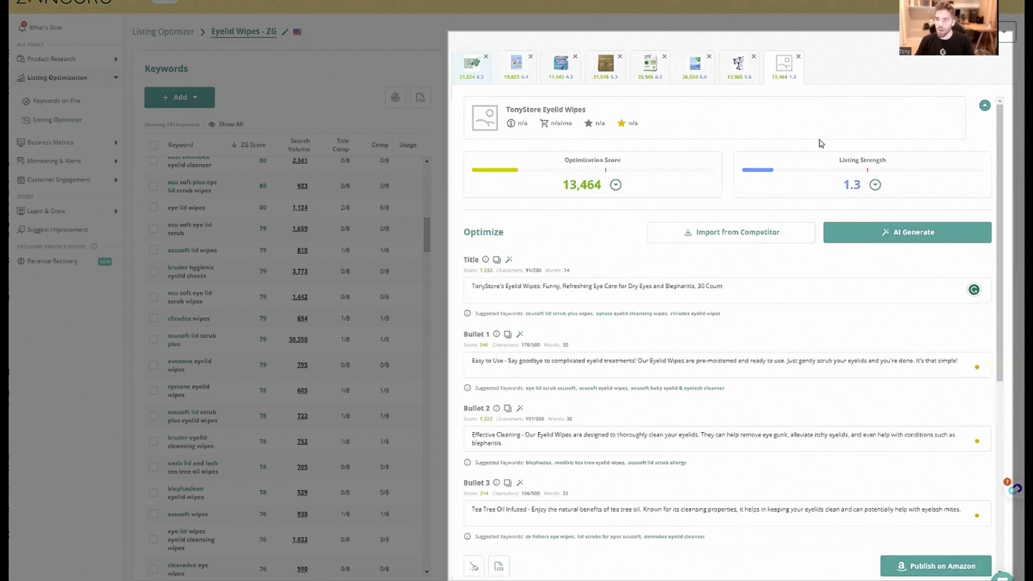
Remove the TonyStore Eyelid Wipes listing from the optimizer
left_click(798, 57)
left_click(540, 49)
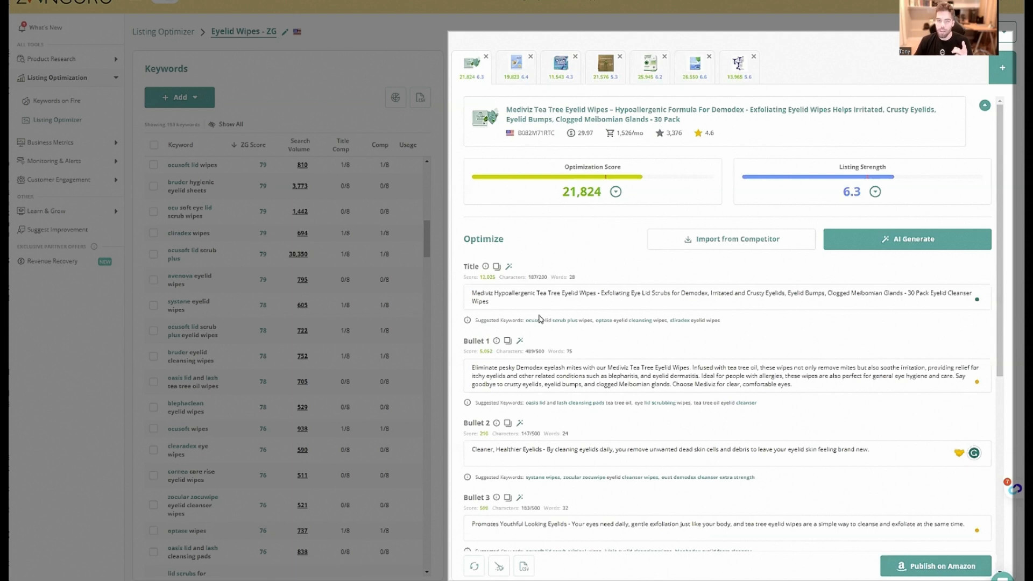
Review the Mediviz listing's copy from title to search terms and inspect its Optimization Score breakdown
scroll(555, 323, "down", 6)
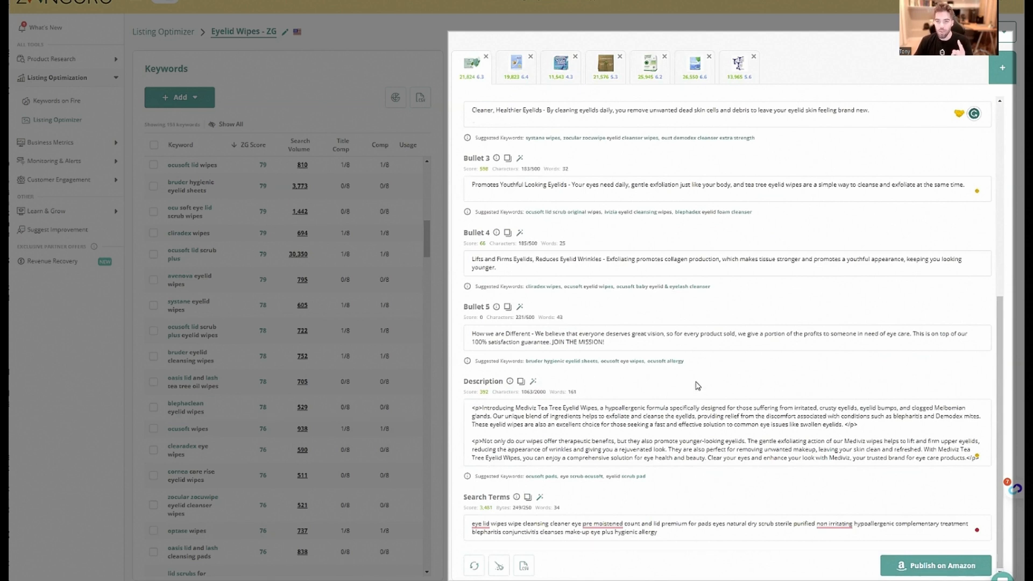
scroll(521, 250, "up", 4)
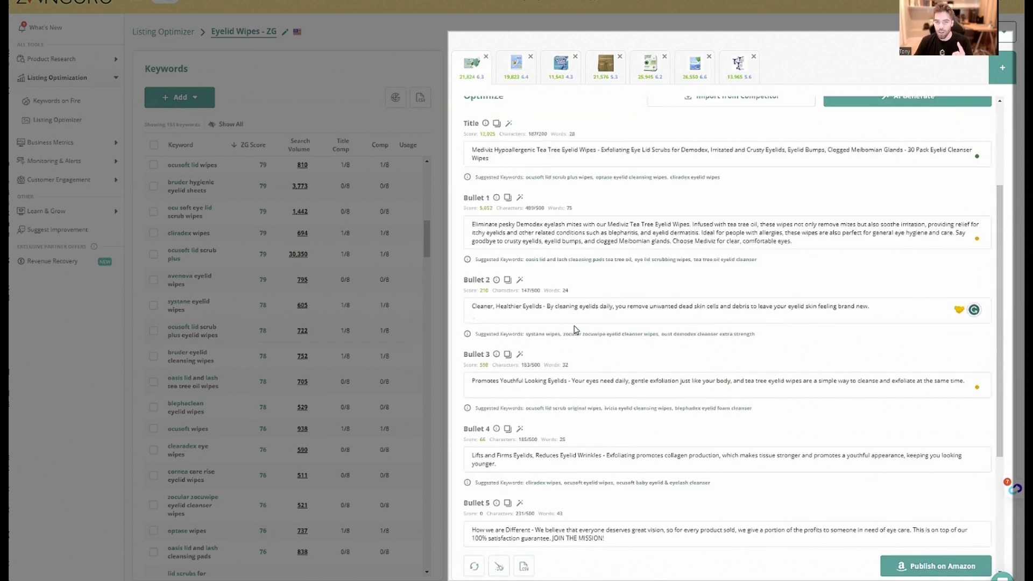
scroll(617, 383, "up", 3)
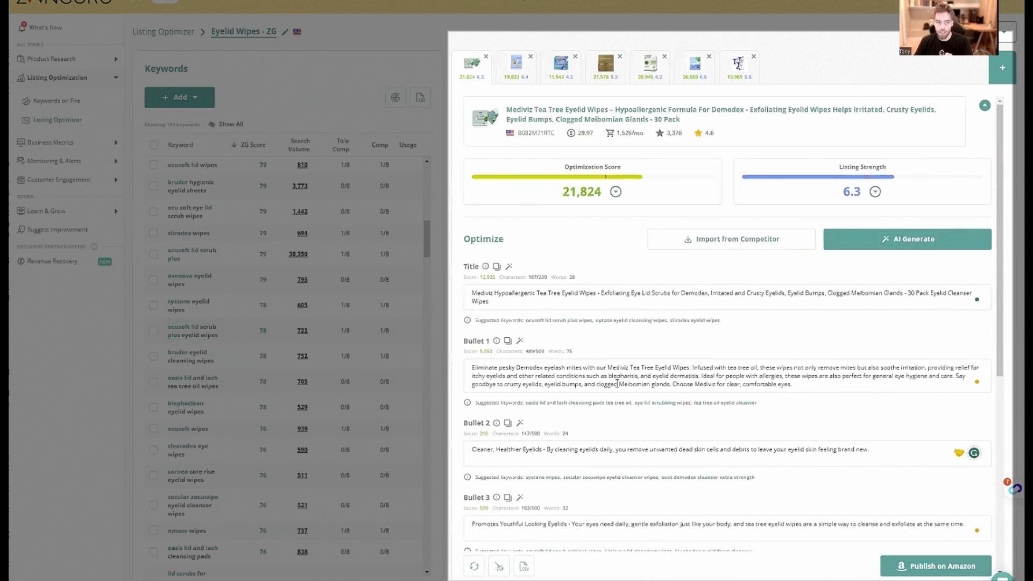
left_click(615, 191)
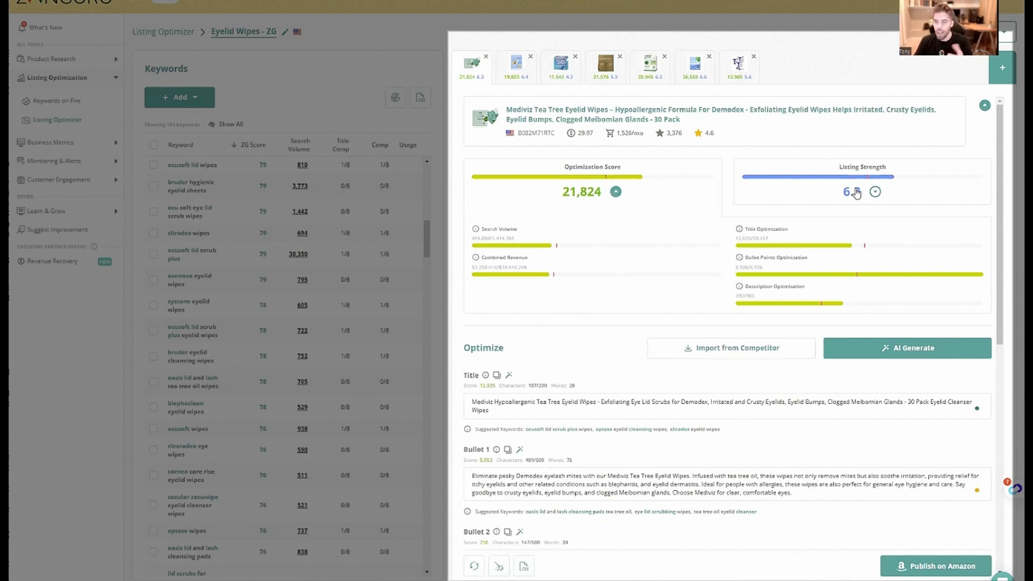
left_click(616, 192)
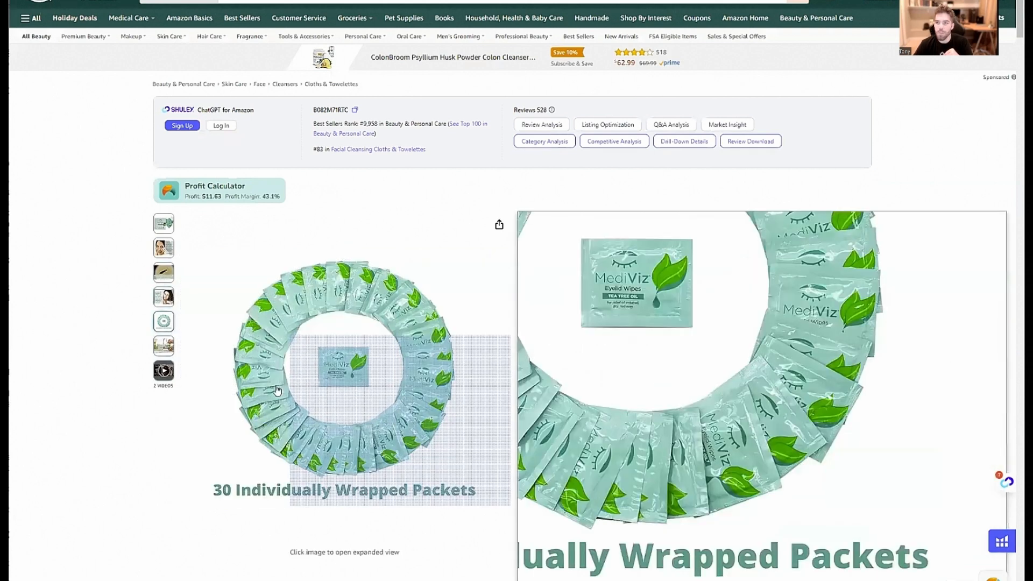
Look over the Mediviz product's Amazon page, examining its images and the bullet points about the item
scroll(658, 239, "down", 1)
scroll(659, 239, "down", 8)
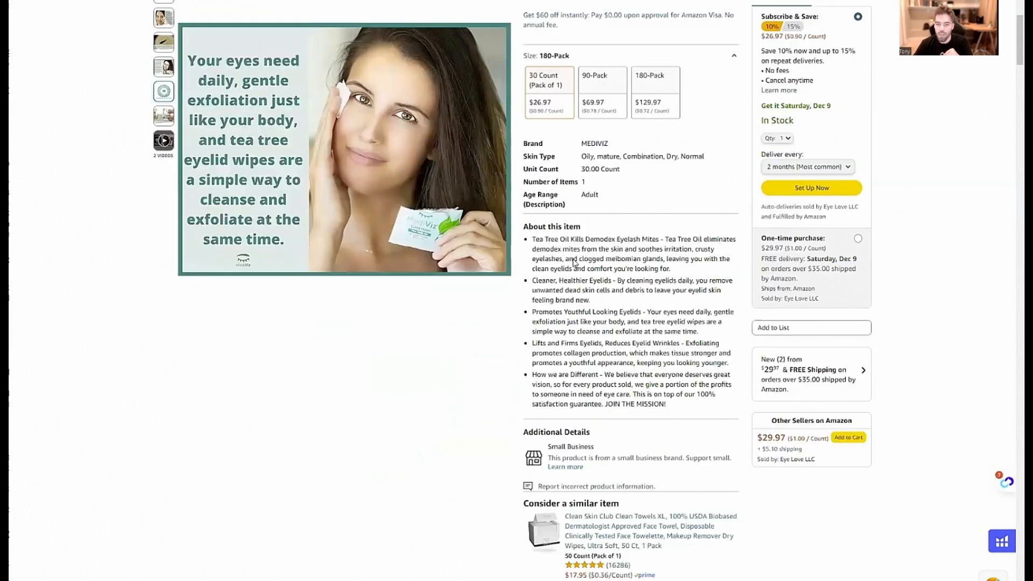
scroll(654, 299, "up", 8)
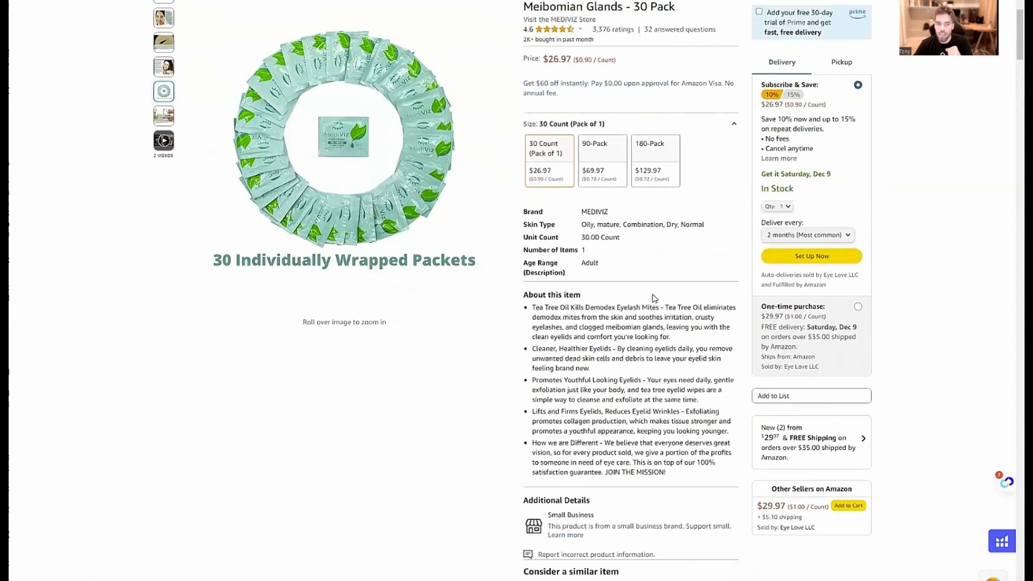
scroll(168, 349, "up", 1)
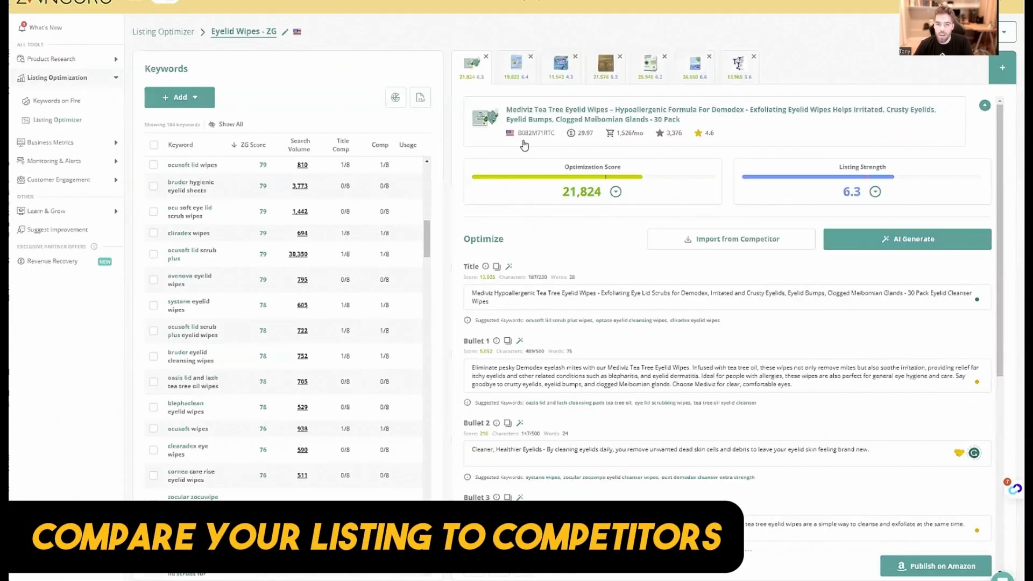
Open the Cliradex Towelettes competitor page on Amazon and look through its product images
left_click(531, 119)
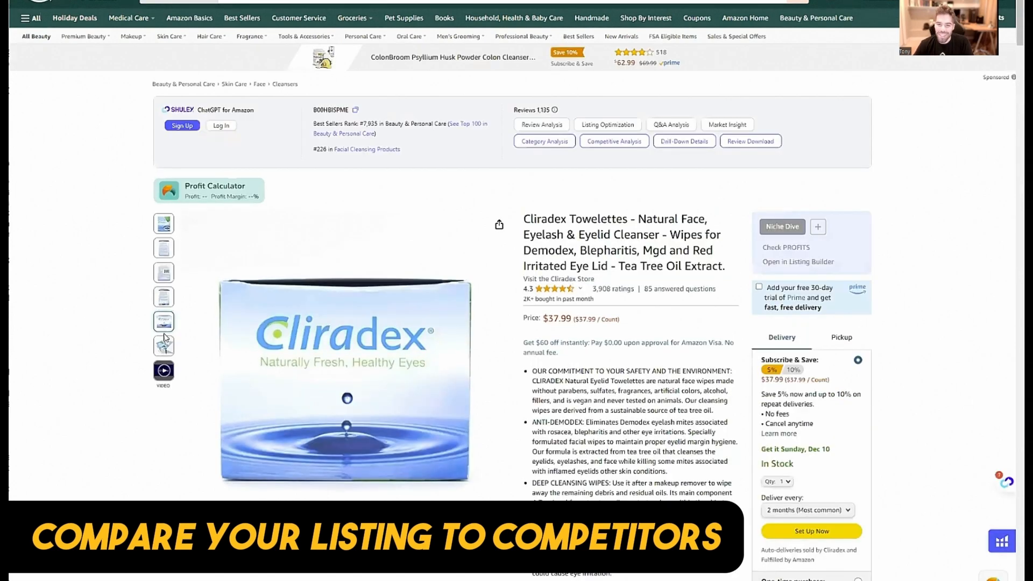
mouse_move(168, 350)
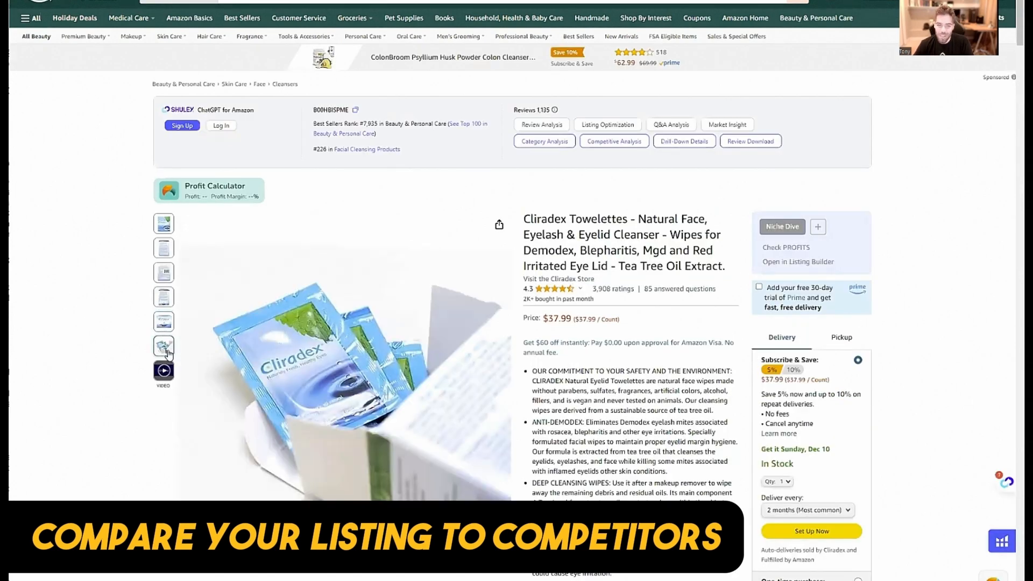
mouse_move(167, 230)
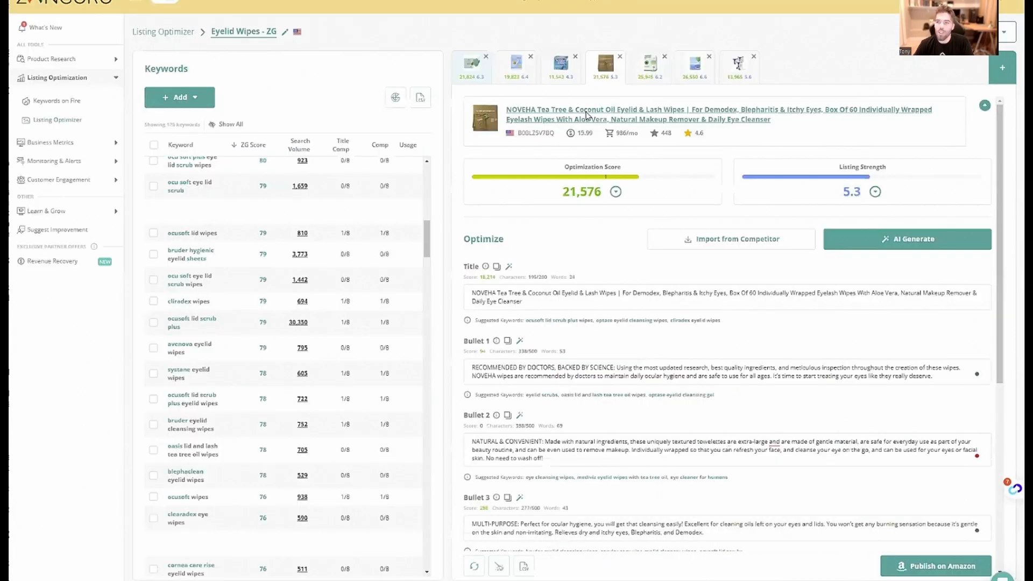
Open the NOVEHA eyelid wipes competitor page on Amazon and examine its product images, bullet points and title
left_click(586, 115)
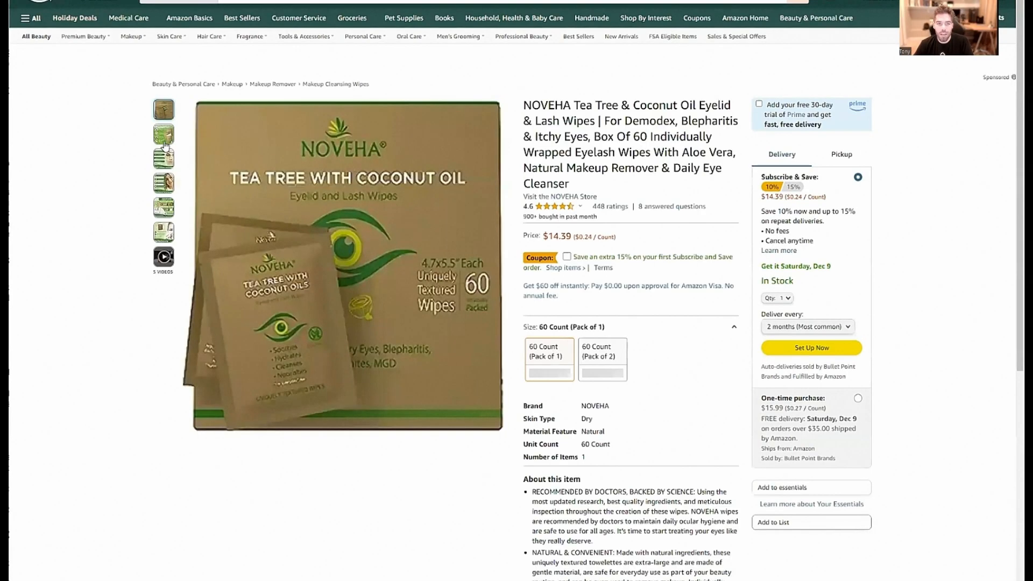
mouse_move(165, 146)
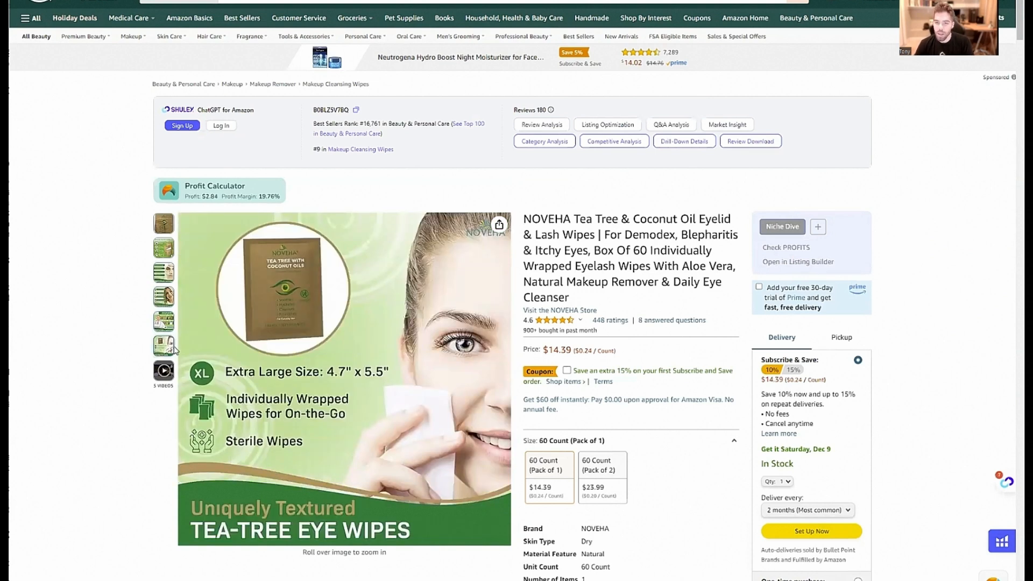
scroll(322, 274, "down", 4)
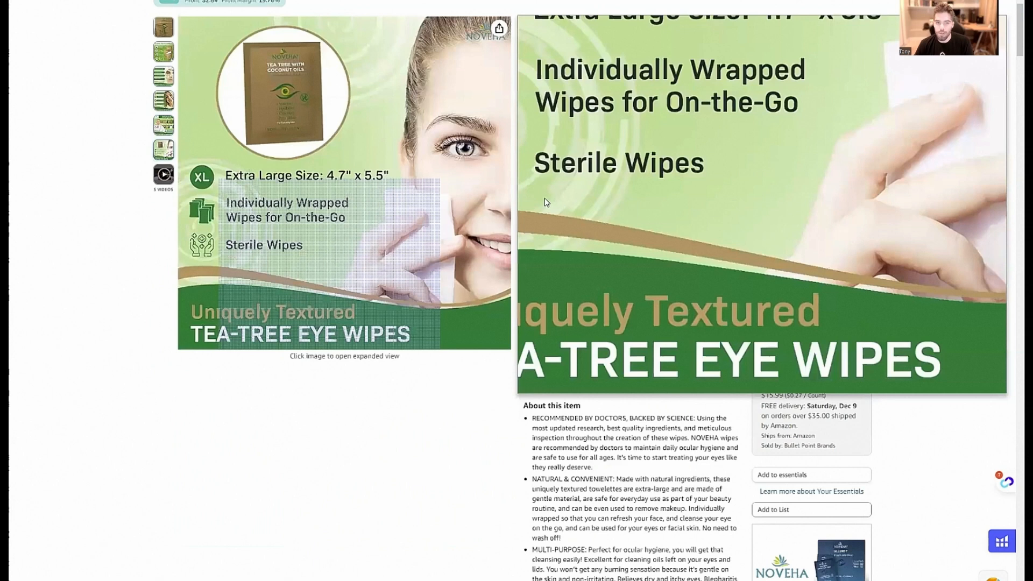
scroll(619, 199, "up", 3)
scroll(622, 200, "down", 3)
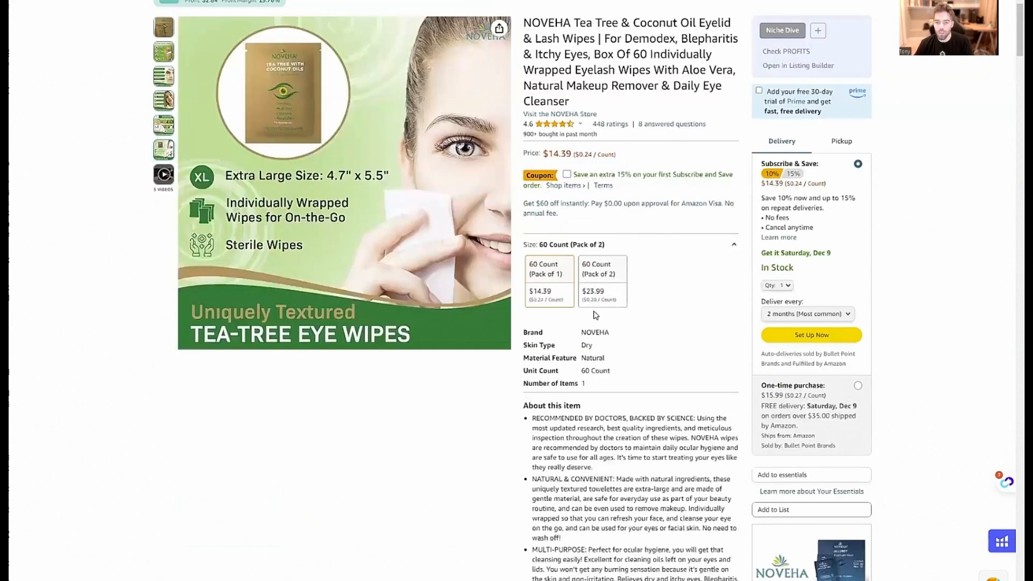
scroll(596, 315, "down", 3)
scroll(596, 315, "up", 6)
left_click_drag(548, 170, 671, 220)
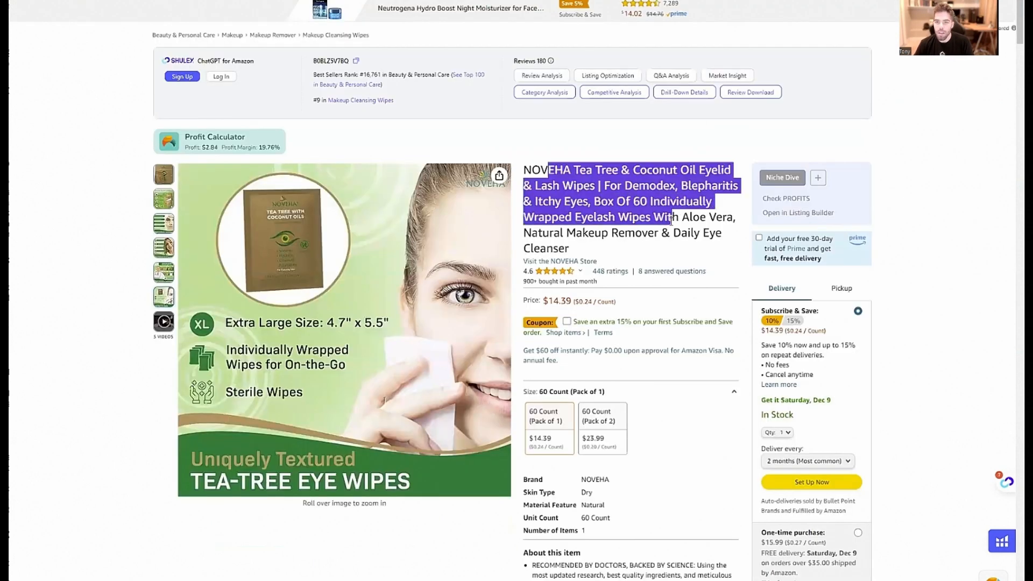
left_click(671, 219)
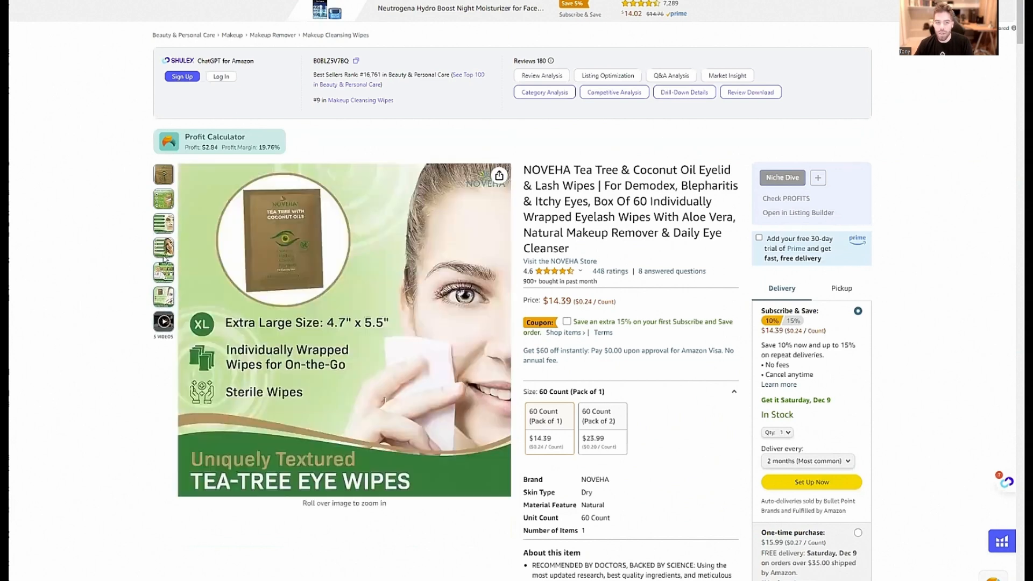
Compare the past-month purchase figures on the NOVEHA and Mediviz Amazon pages
scroll(335, 207, "down", 3)
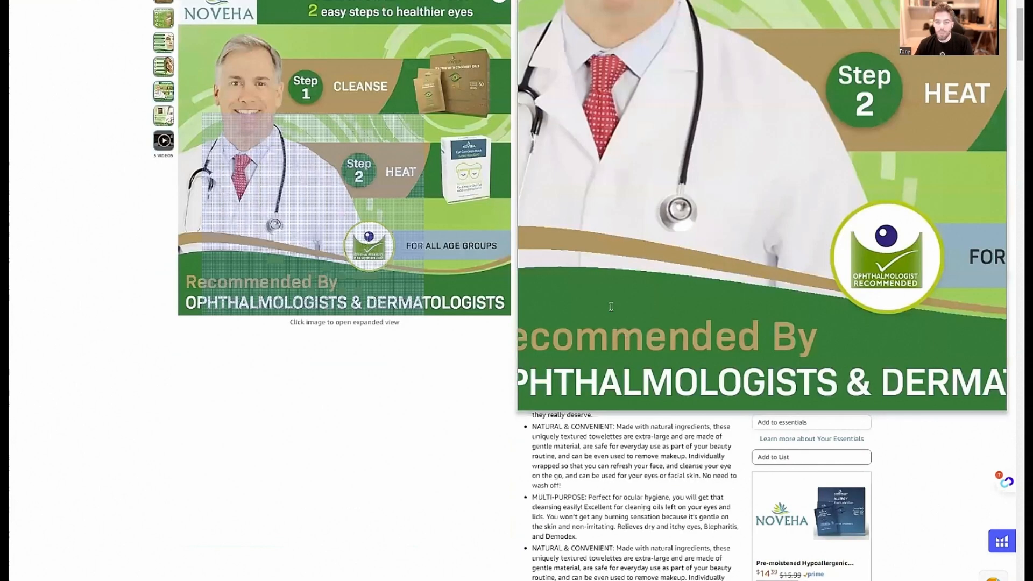
scroll(563, 141, "up", 1)
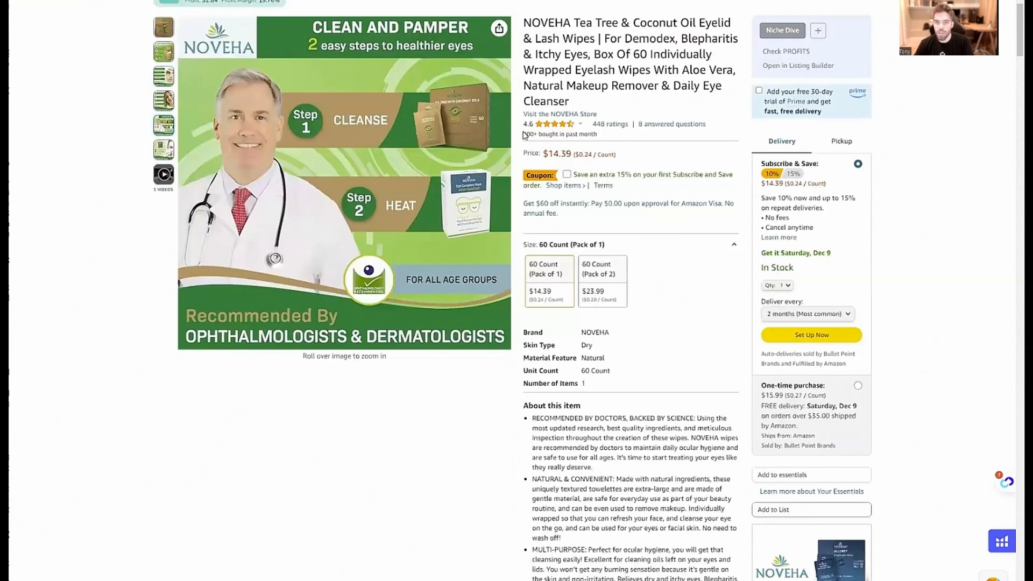
left_click_drag(525, 134, 606, 140)
left_click(607, 143)
key("ctrl+Tab")
left_click_drag(559, 323, 527, 318)
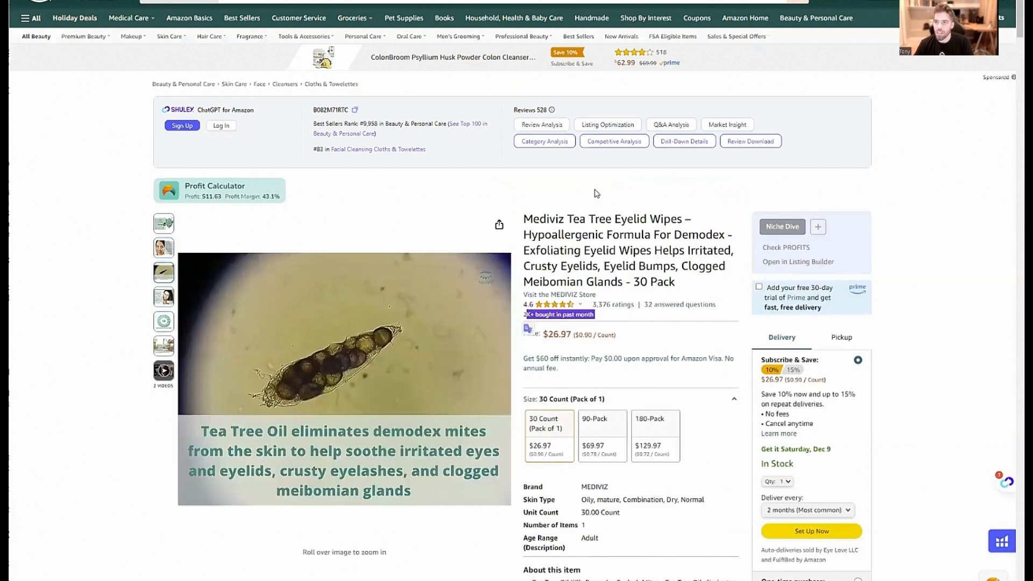
left_click(597, 221)
Examine the Mediviz page's bullet points, product description content and product comparison table, and view its star rating breakdown
scroll(625, 213, "down", 5)
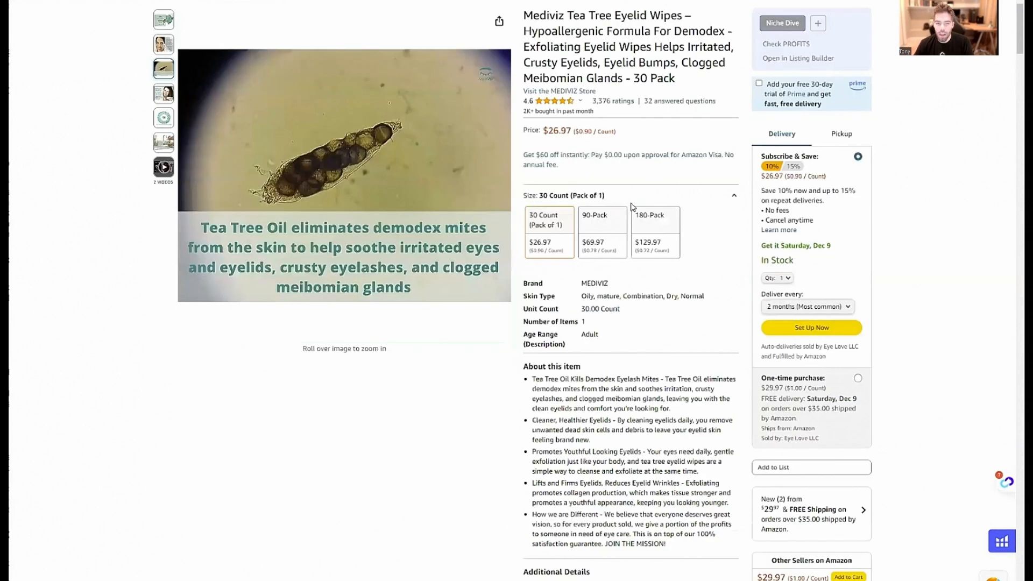
scroll(630, 205, "down", 15)
scroll(633, 210, "up", 4)
scroll(633, 212, "down", 5)
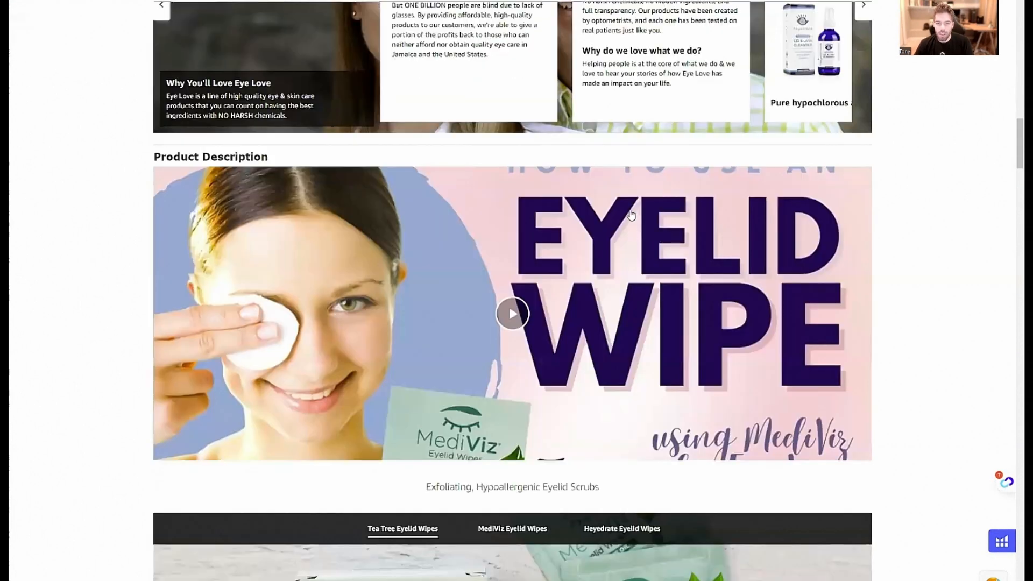
scroll(632, 212, "down", 3)
scroll(818, 407, "up", 1)
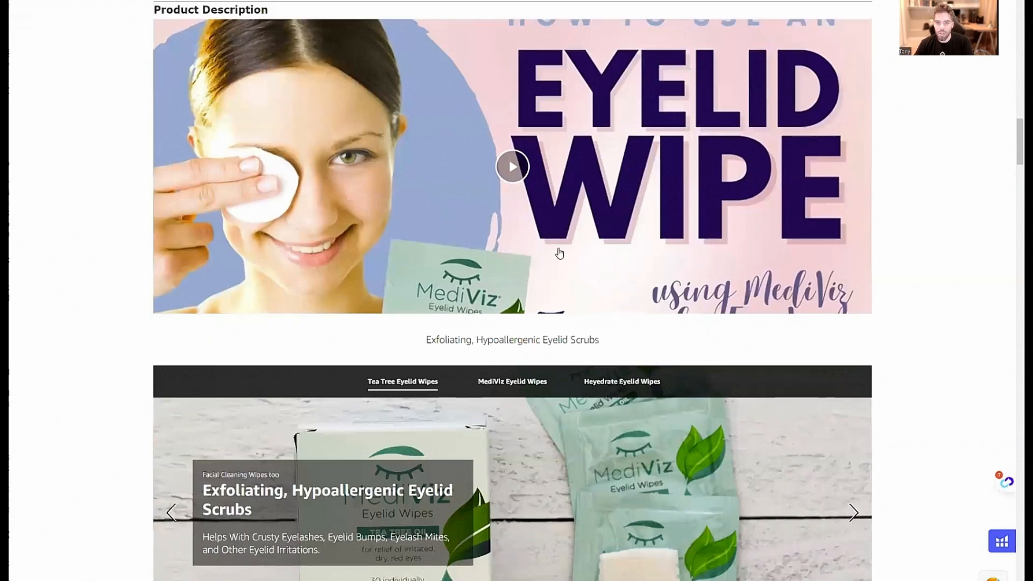
scroll(558, 249, "down", 6)
scroll(493, 376, "down", 10)
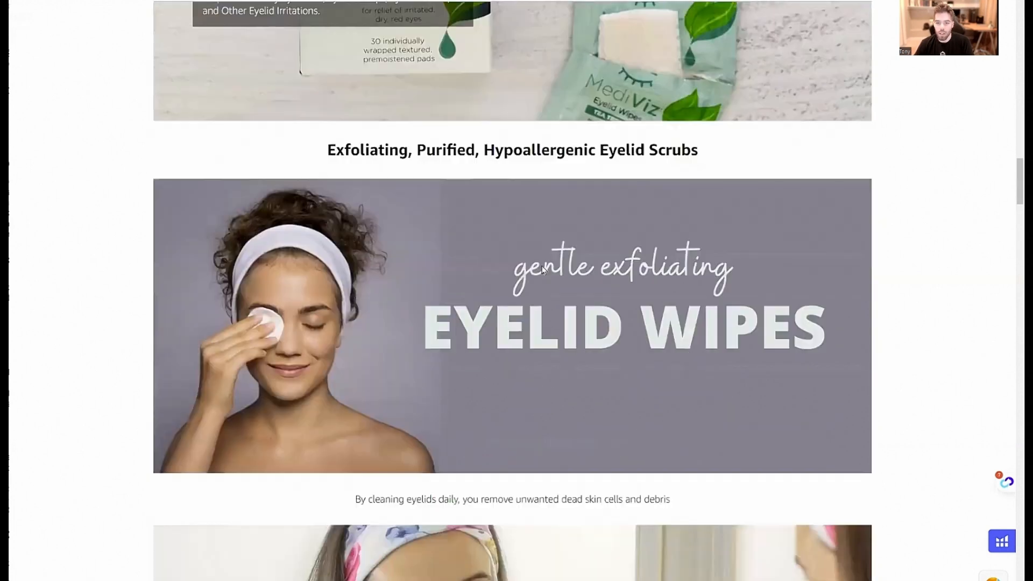
scroll(548, 309, "down", 13)
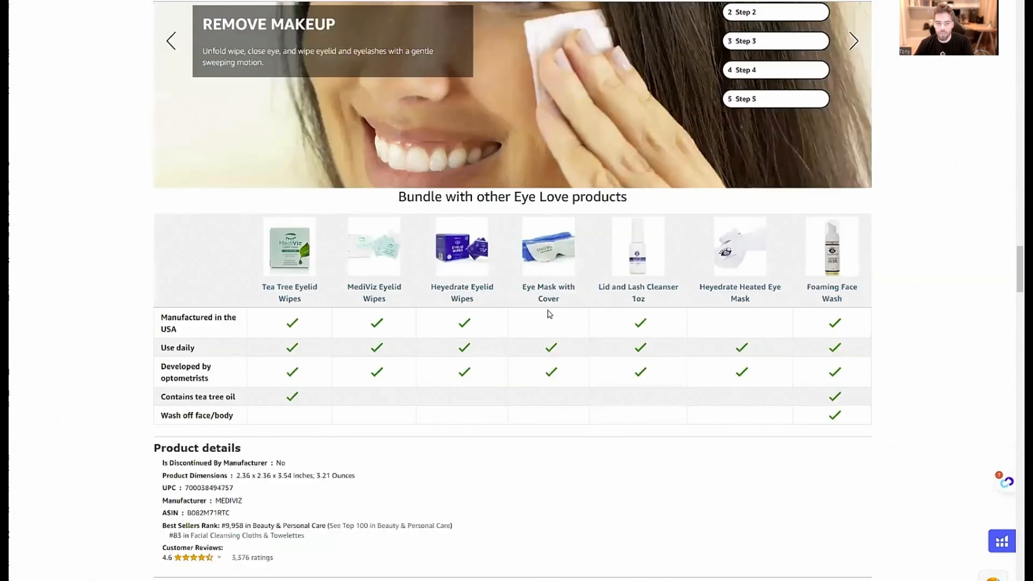
scroll(475, 198, "up", 20)
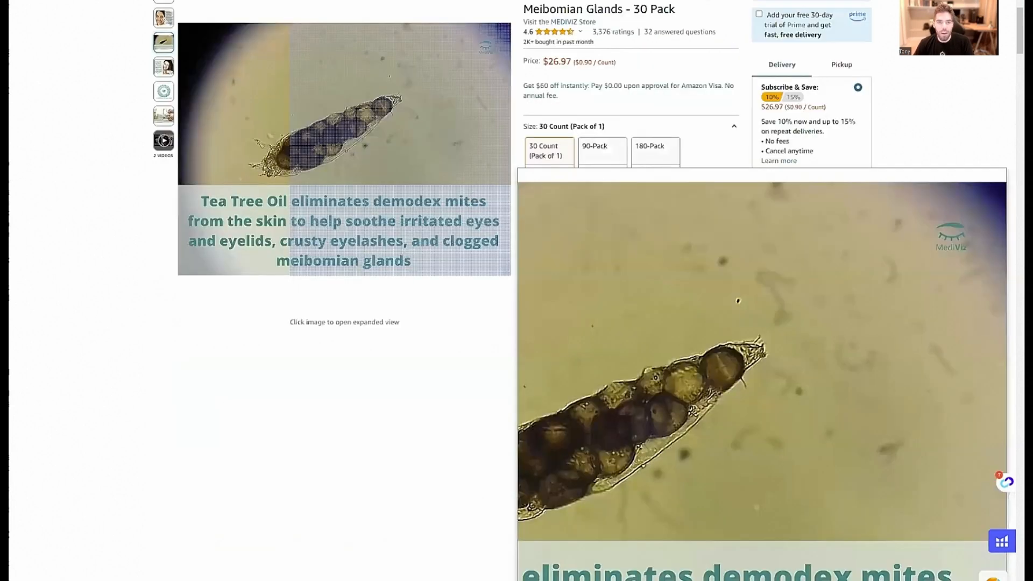
scroll(475, 198, "up", 5)
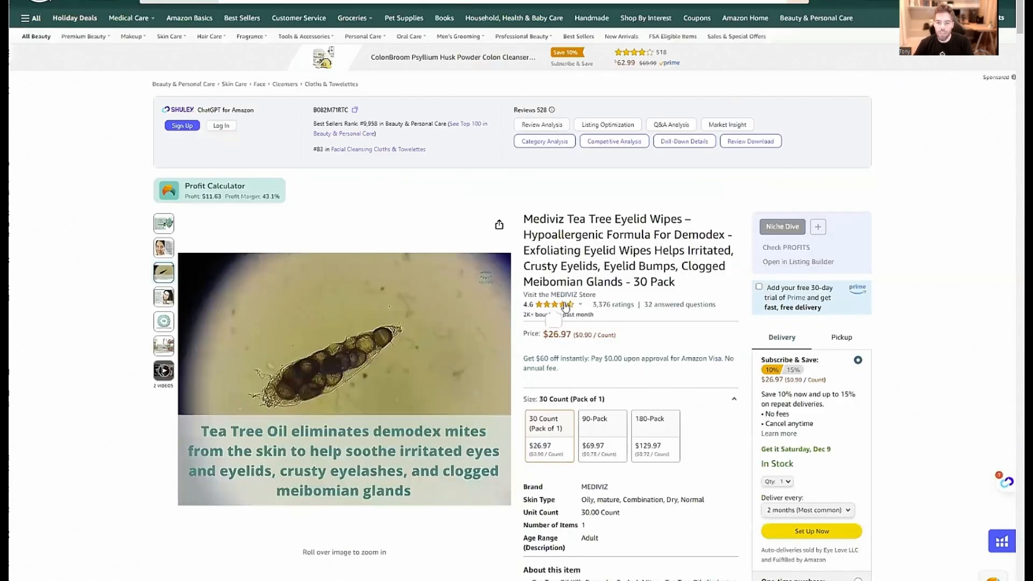
mouse_move(575, 310)
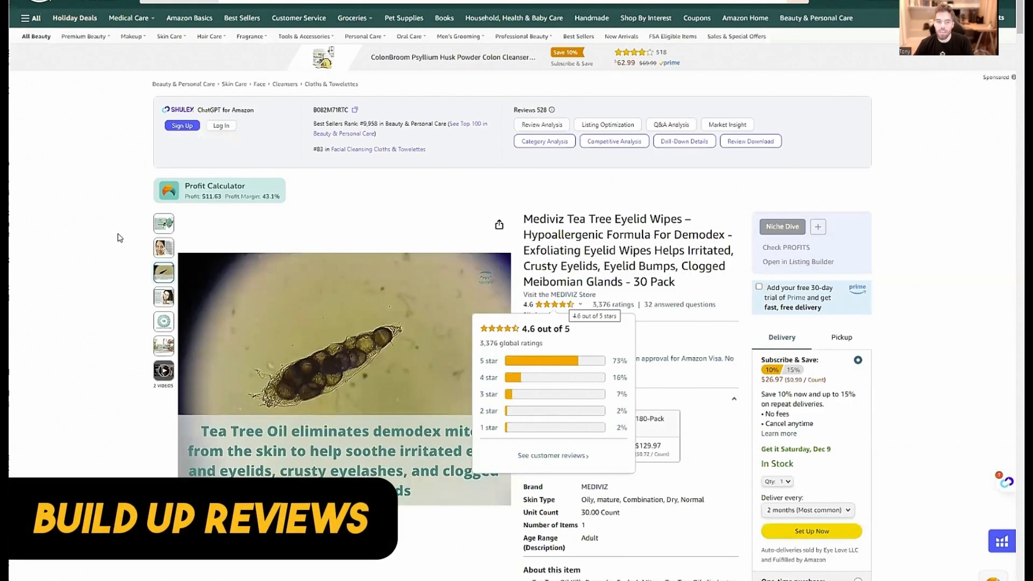
Switch to ZonGuru, open the Review Automator under Customer Engagement and turn on Review Automation
left_click(168, 228)
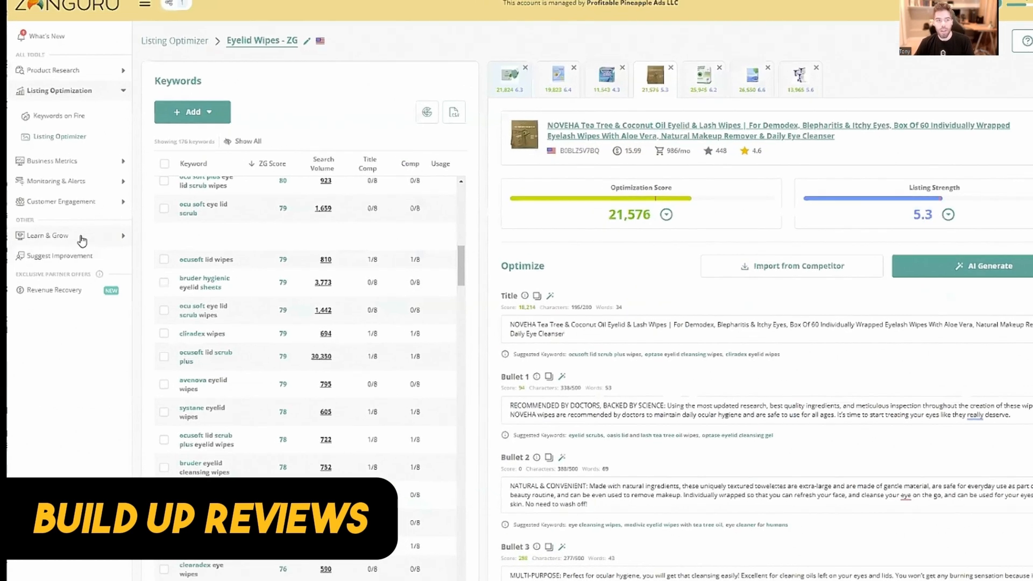
left_click(113, 201)
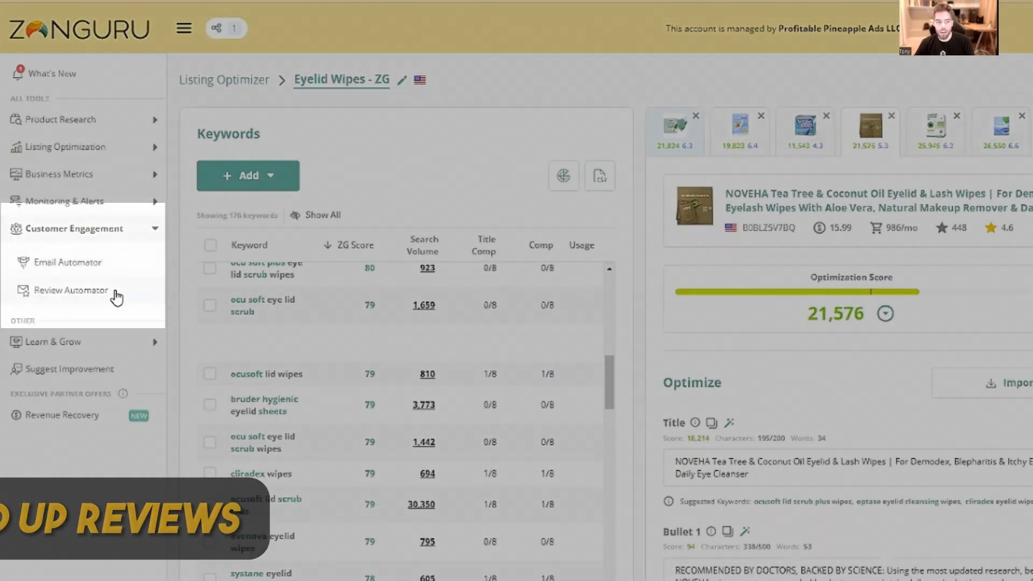
left_click(114, 289)
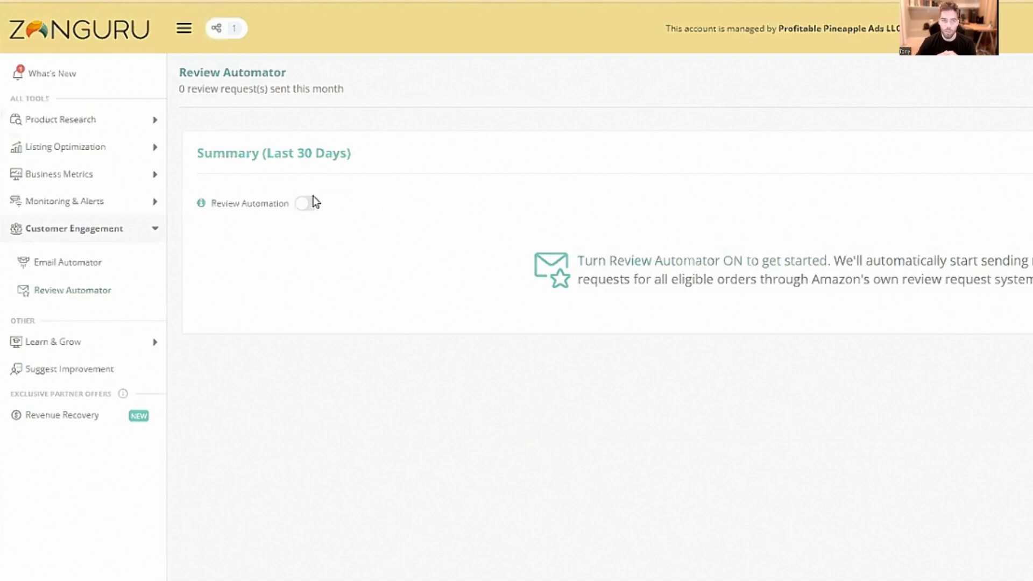
left_click(304, 210)
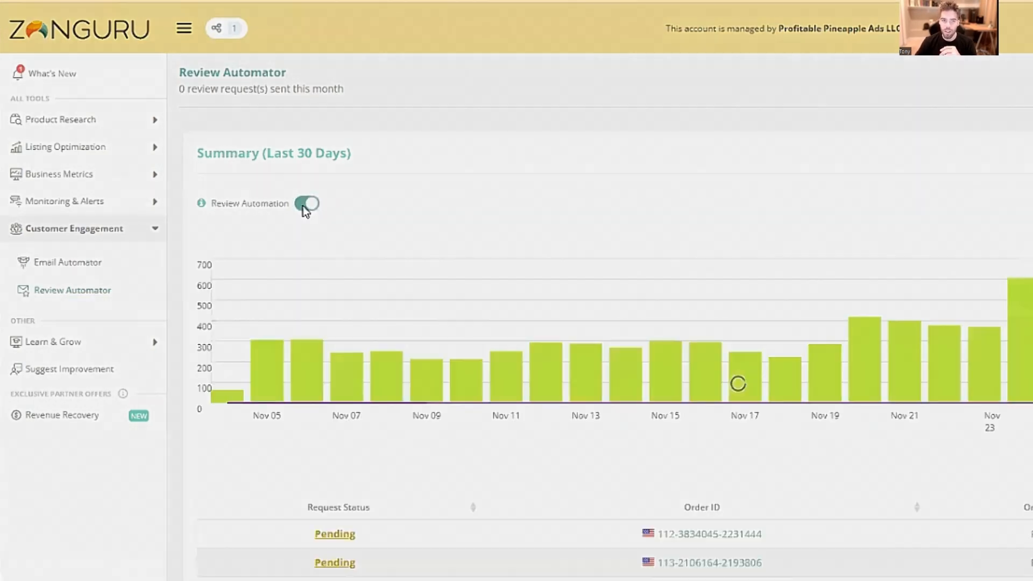
Return to the Mediviz eyelid wipes page on Amazon and review its main image, bullet points and title
left_click(218, 175)
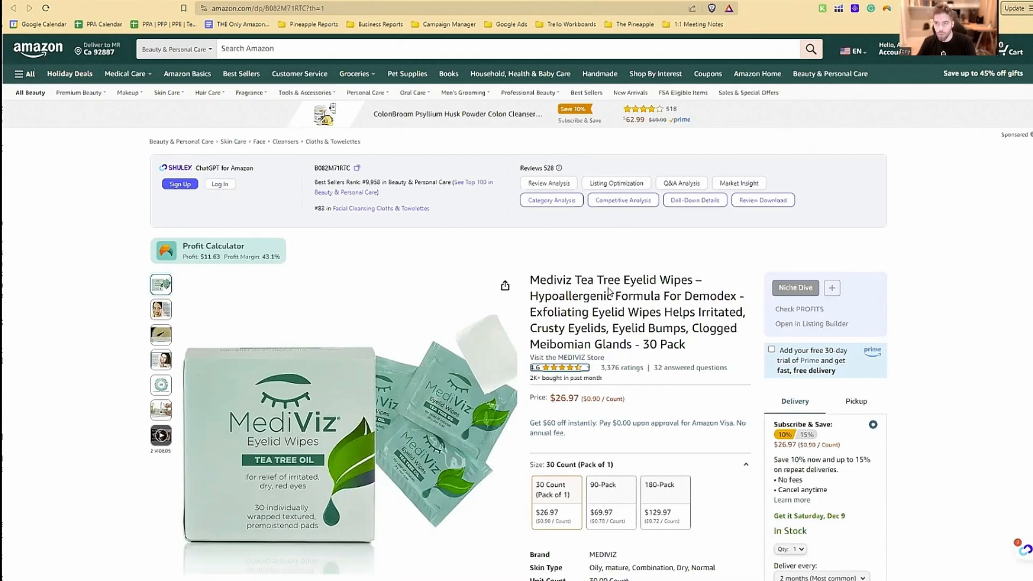
mouse_move(387, 402)
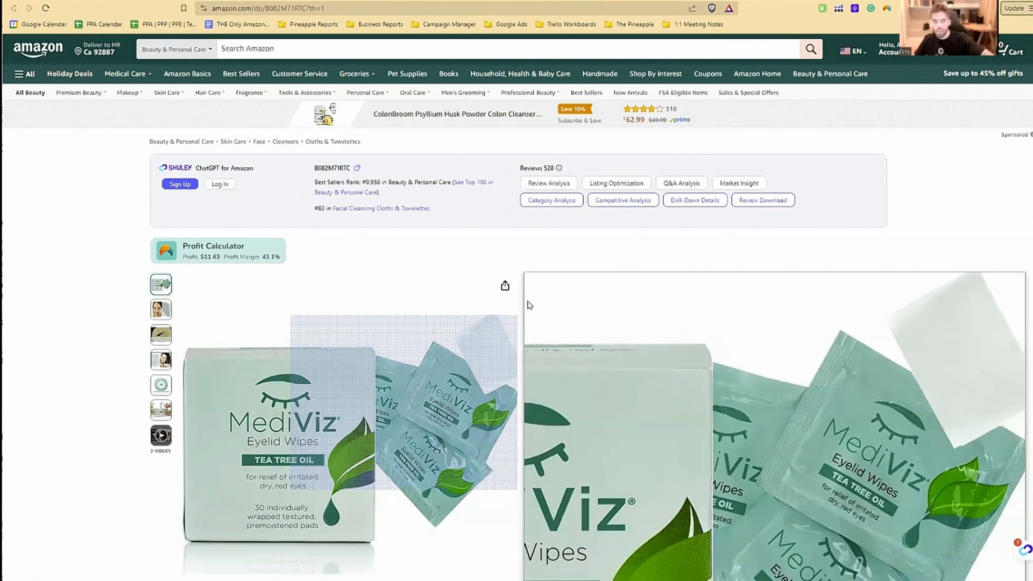
scroll(711, 471, "down", 1)
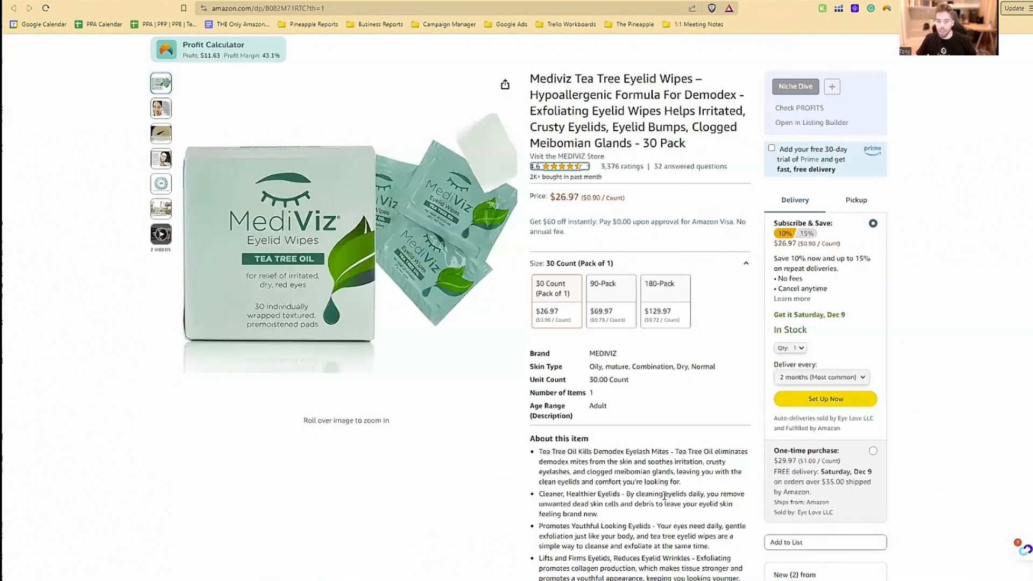
scroll(676, 546, "up", 1)
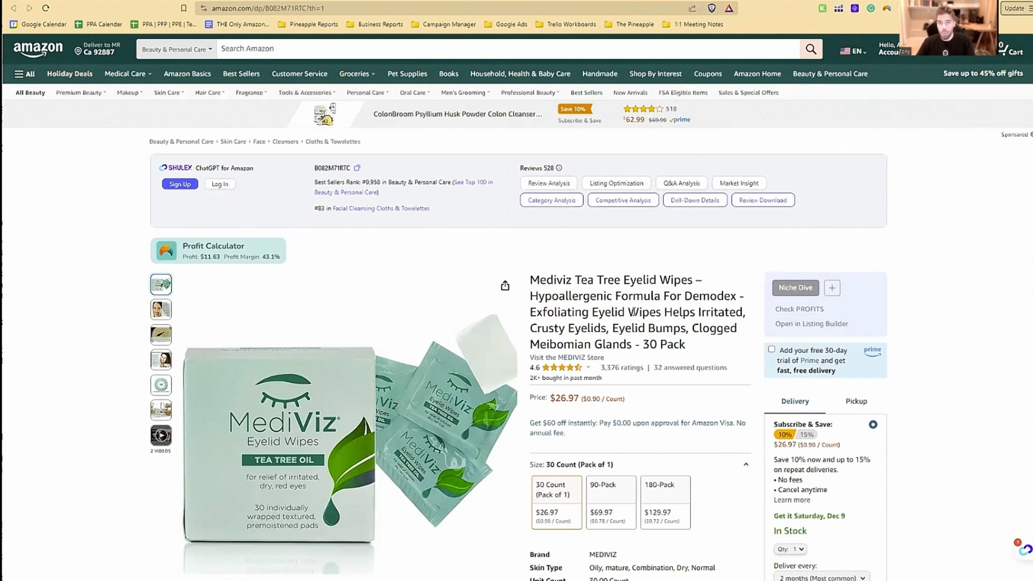
left_click_drag(698, 282, 703, 284)
left_click(704, 284)
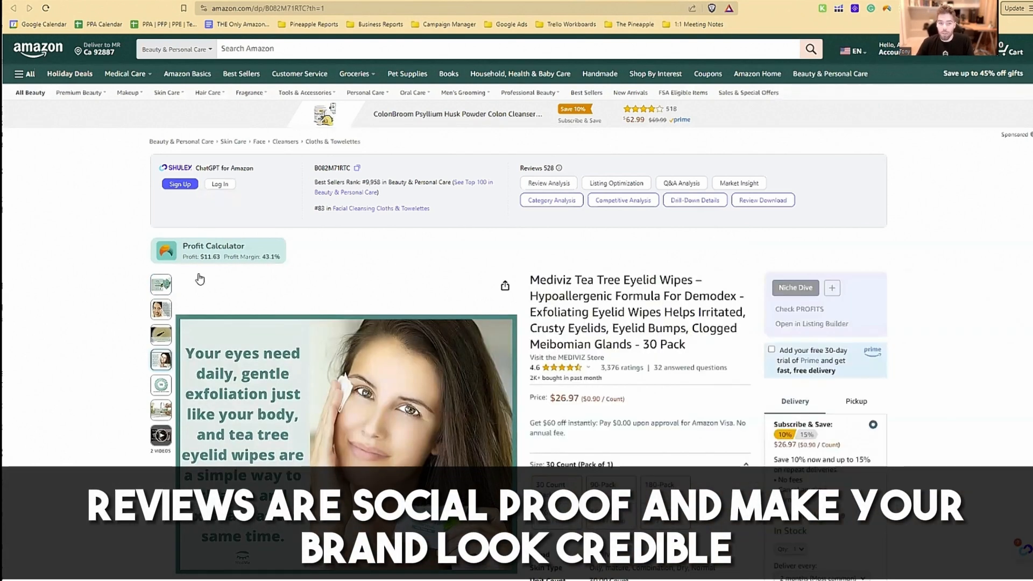
Open the Mediviz five-star customer reviews and compare the headlines of the top positive and top critical reviews
mouse_move(589, 371)
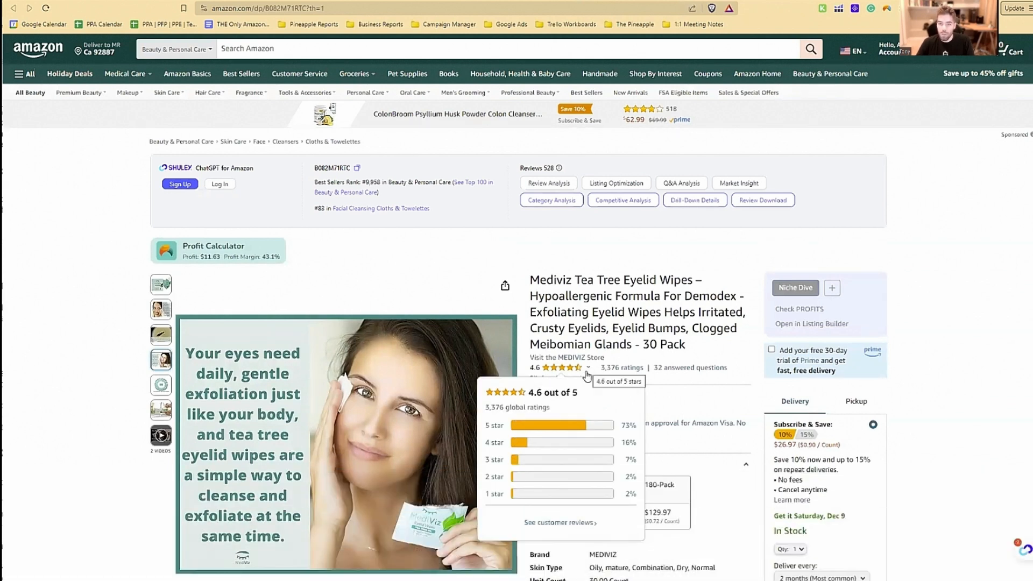
left_click(601, 426)
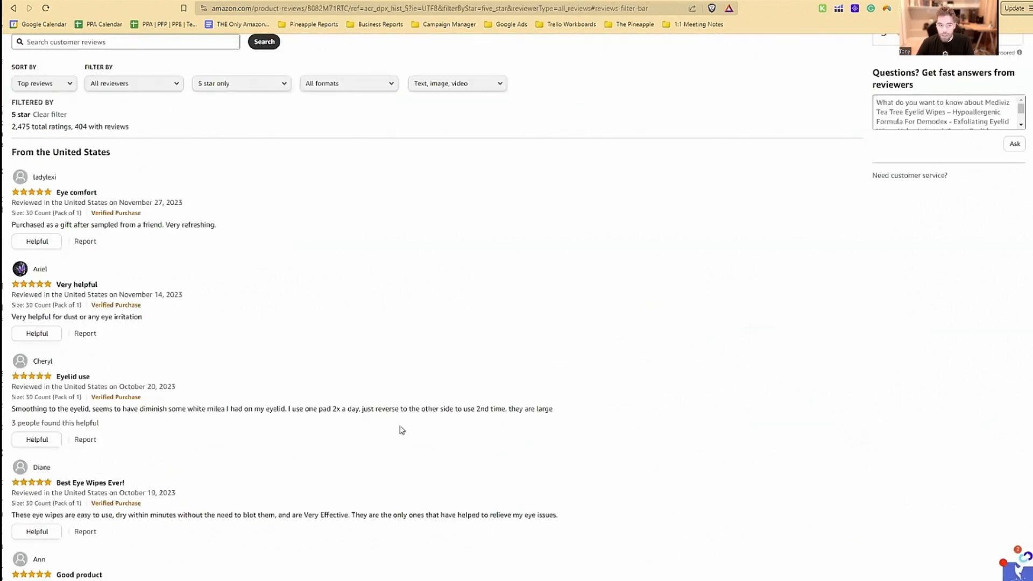
scroll(80, 233, "up", 5)
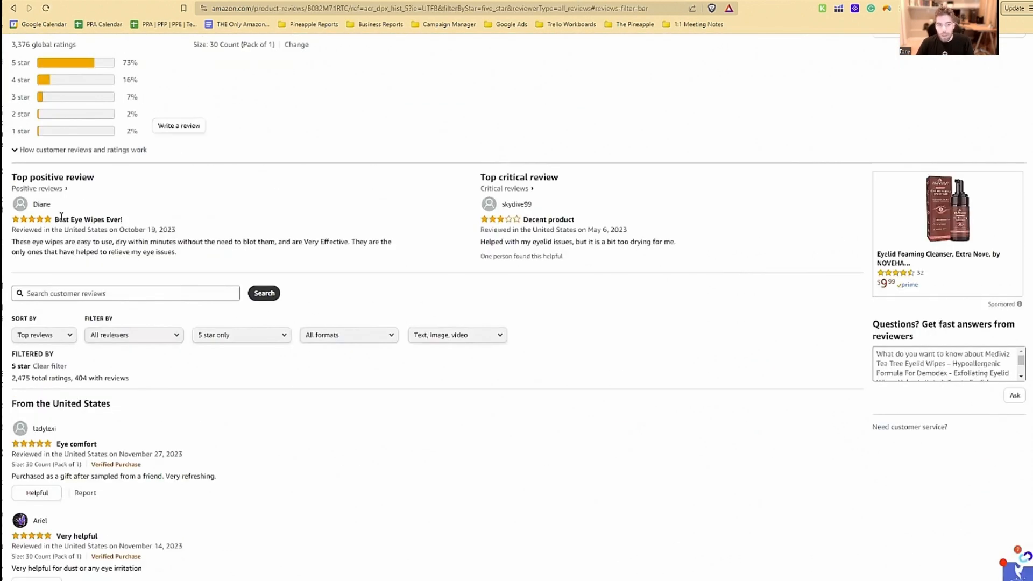
left_click_drag(59, 220, 144, 222)
left_click(186, 214)
left_click_drag(529, 220, 500, 222)
left_click(585, 224)
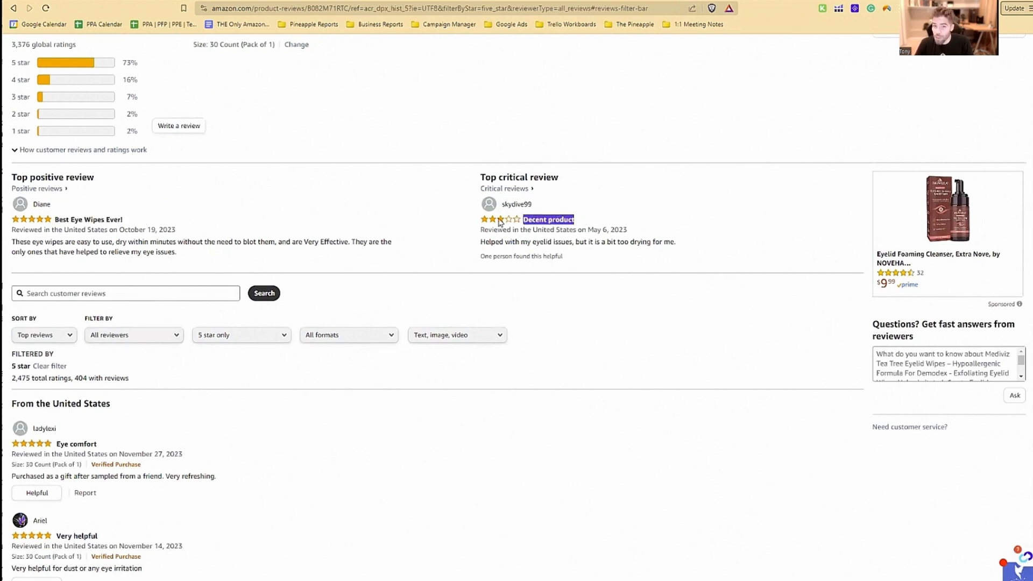
left_click(566, 222)
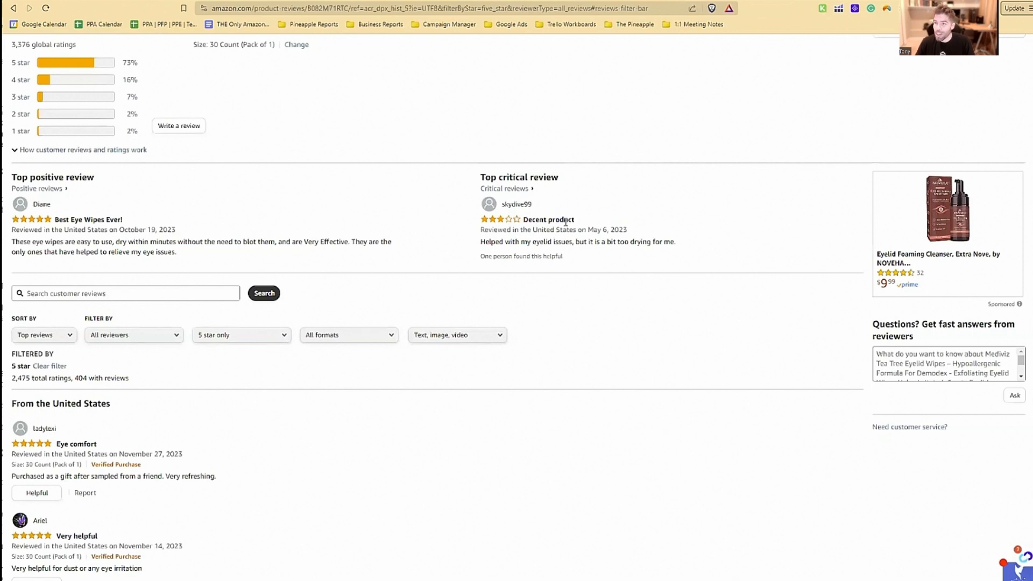
left_click_drag(587, 221, 554, 223)
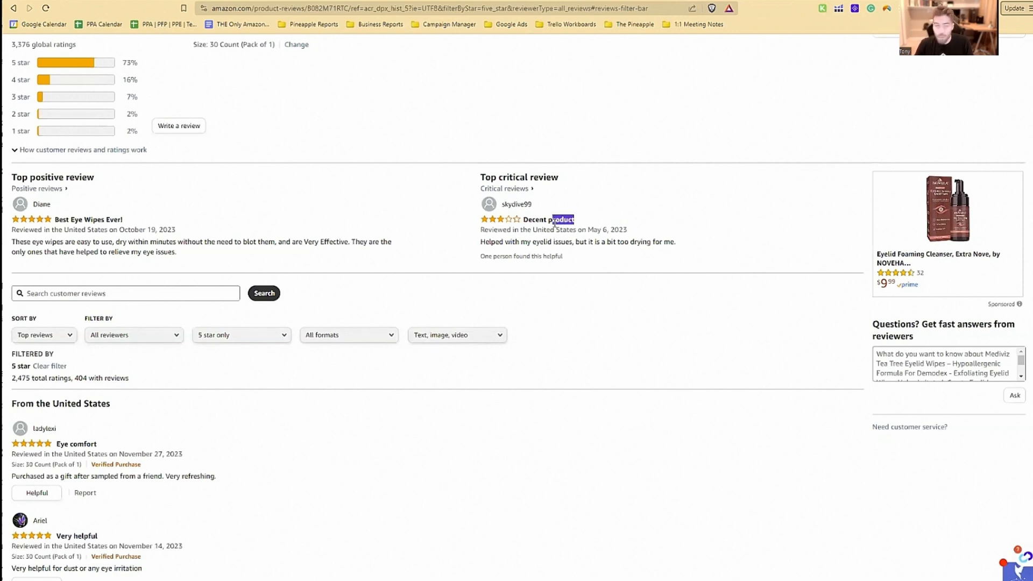
left_click(551, 222)
Go back to the Mediviz product page from its customer reviews and view the star rating breakdown
scroll(542, 315, "up", 2)
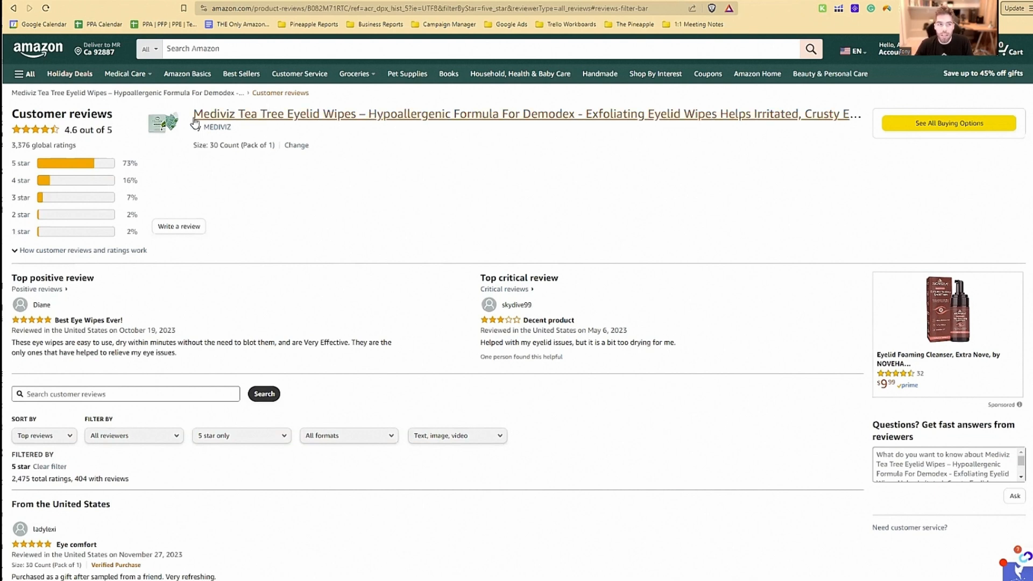
left_click(271, 114)
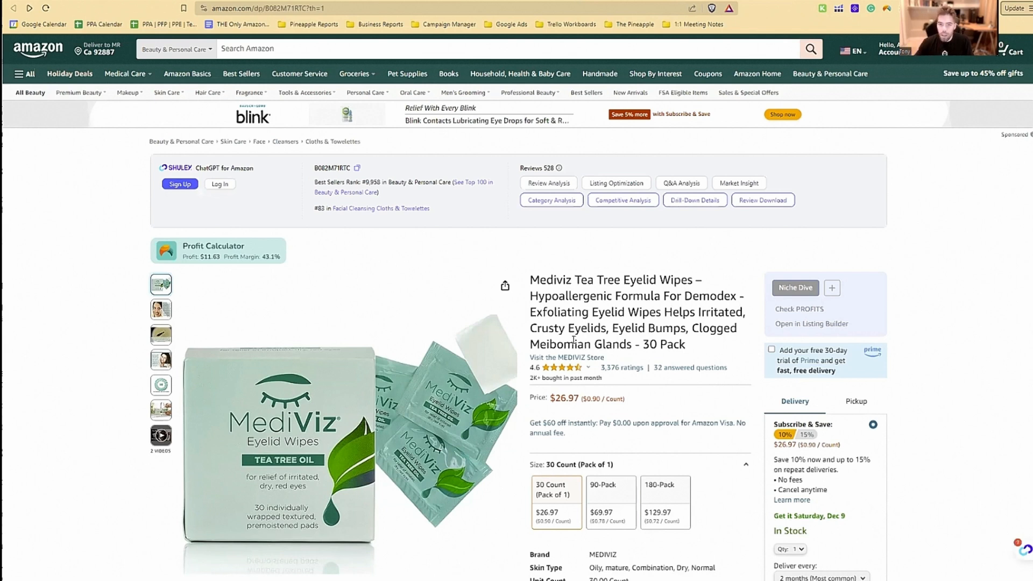
mouse_move(537, 370)
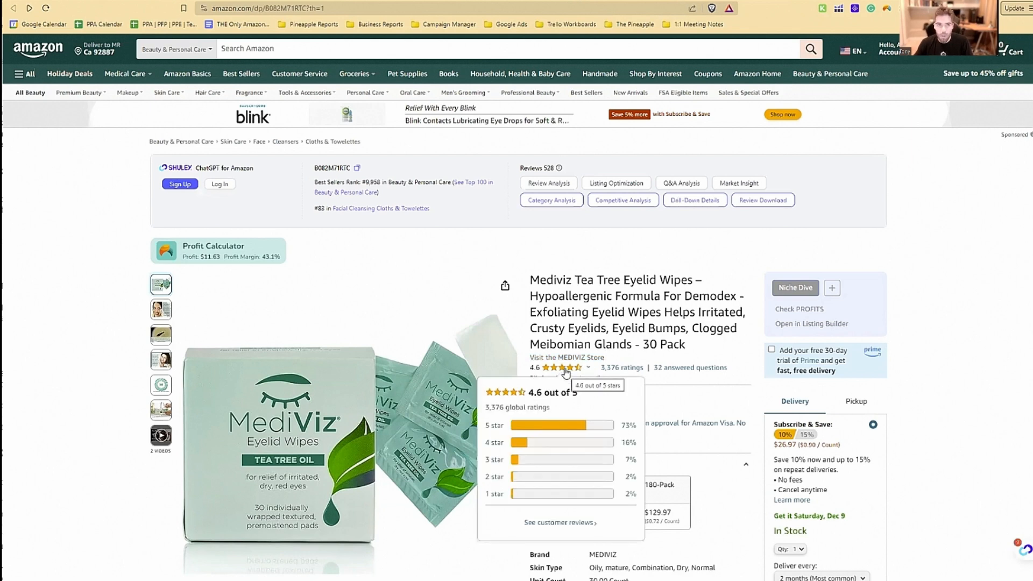
Search Amazon for "eyelid wipes" and compare the star ratings and review counts of the competing products
left_click(317, 48)
type("eyelid wipes")
key("Return")
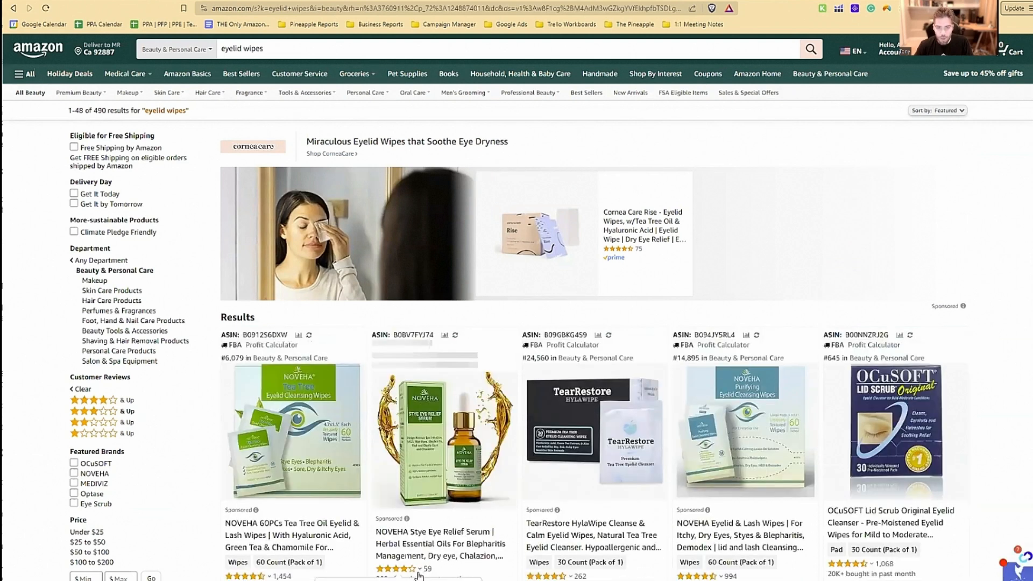
scroll(421, 570, "down", 2)
mouse_move(399, 460)
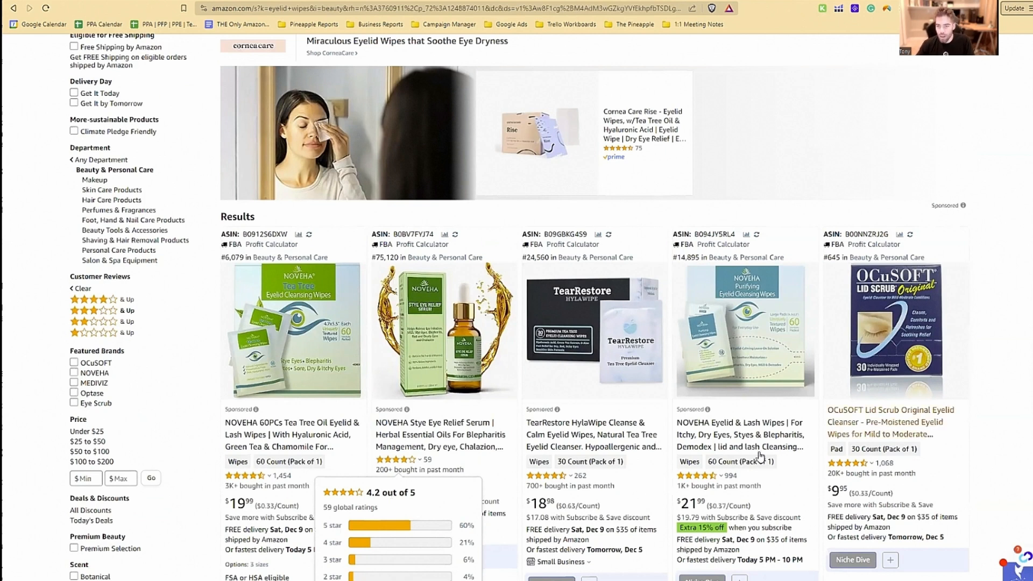
mouse_move(719, 479)
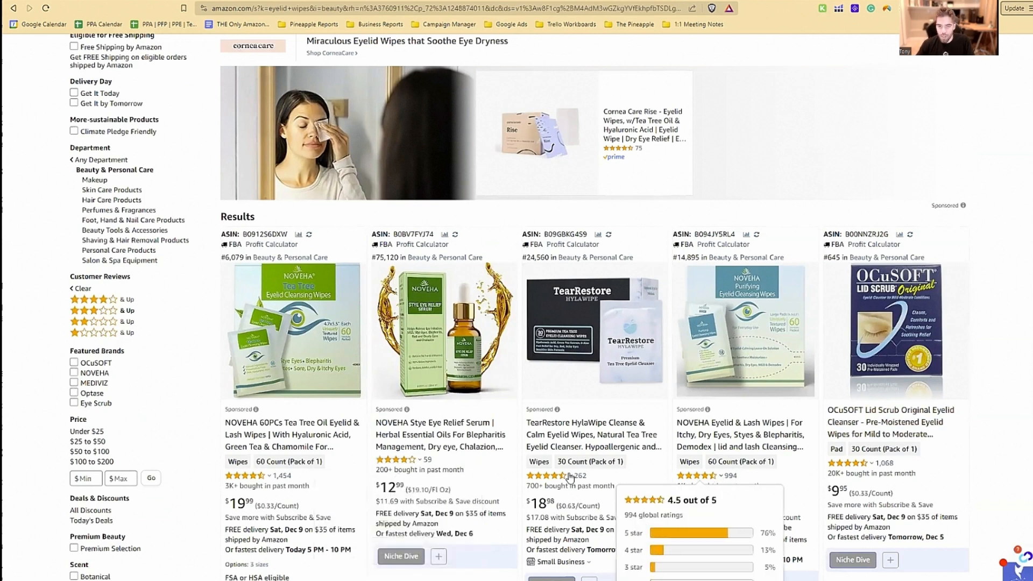
mouse_move(572, 479)
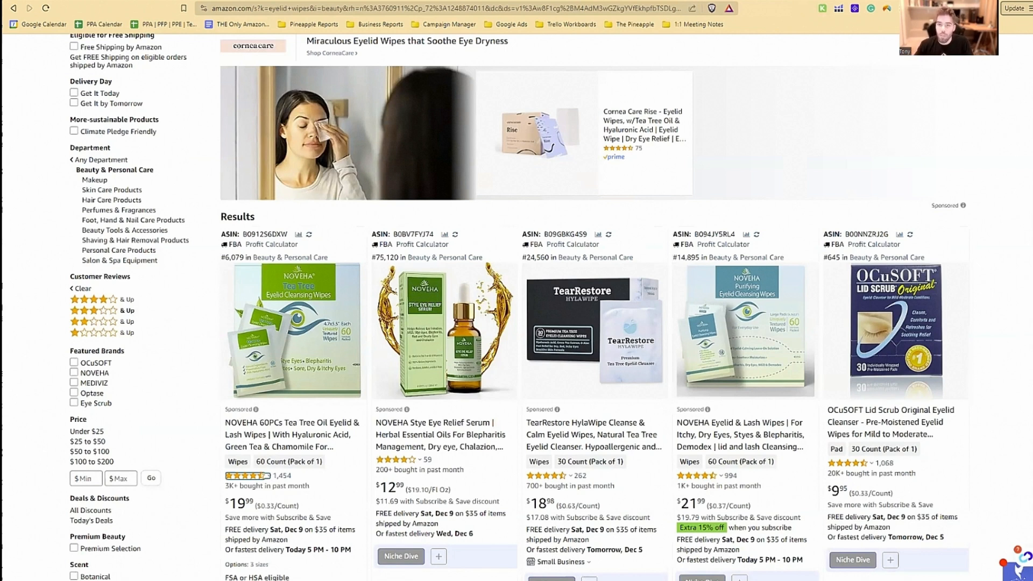
scroll(1001, 299, "down", 1)
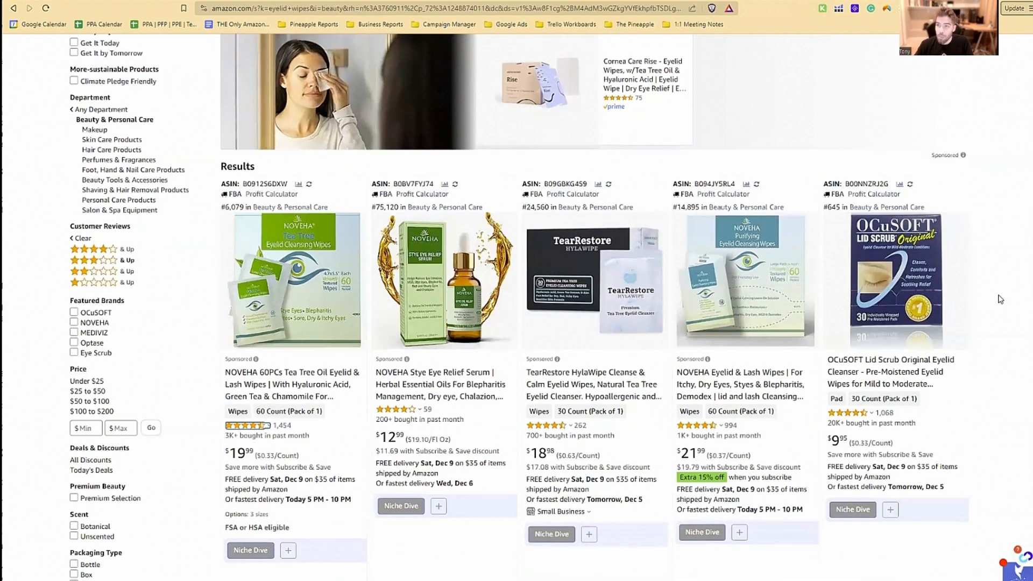
scroll(1001, 299, "down", 1)
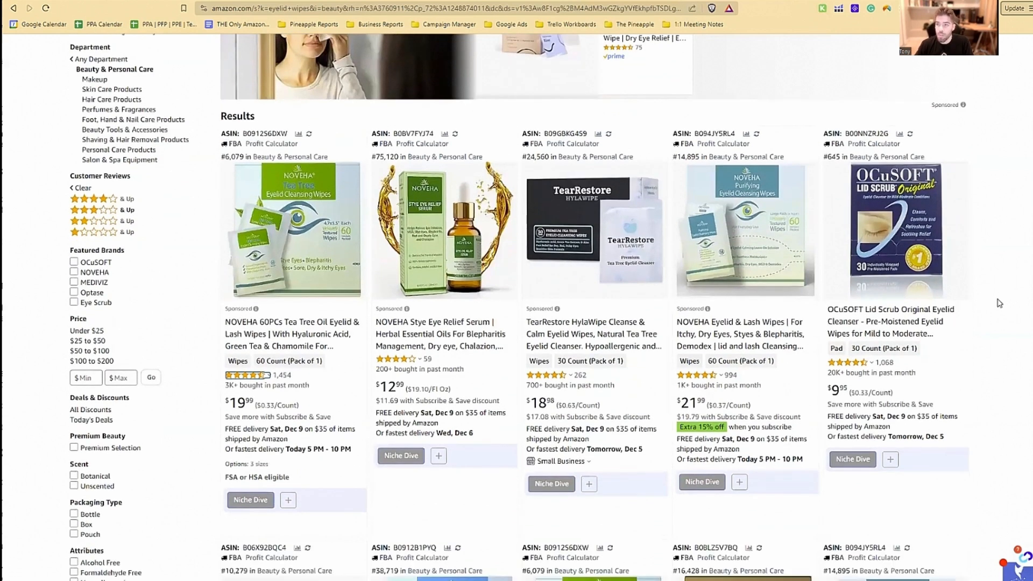
scroll(999, 303, "down", 1)
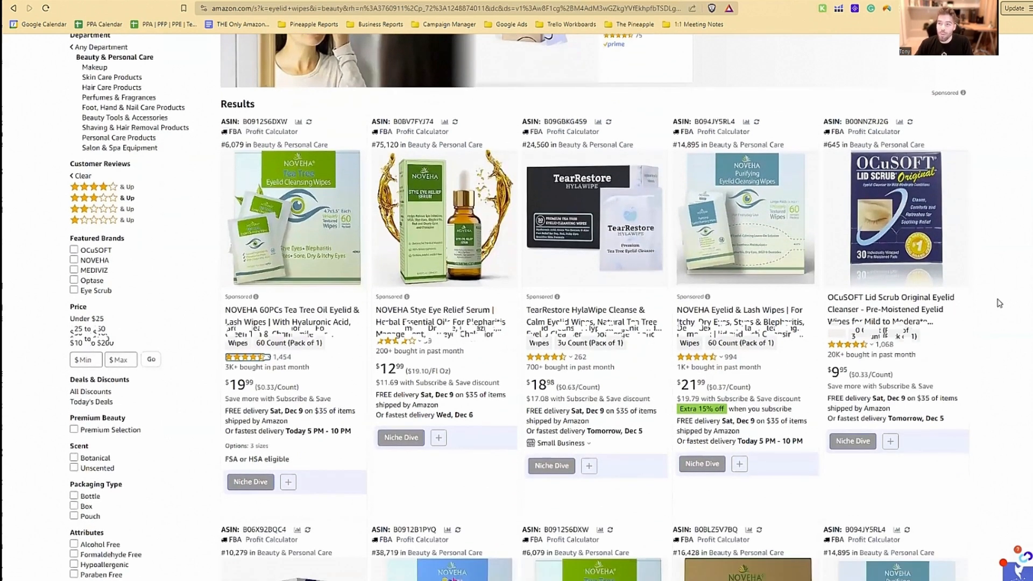